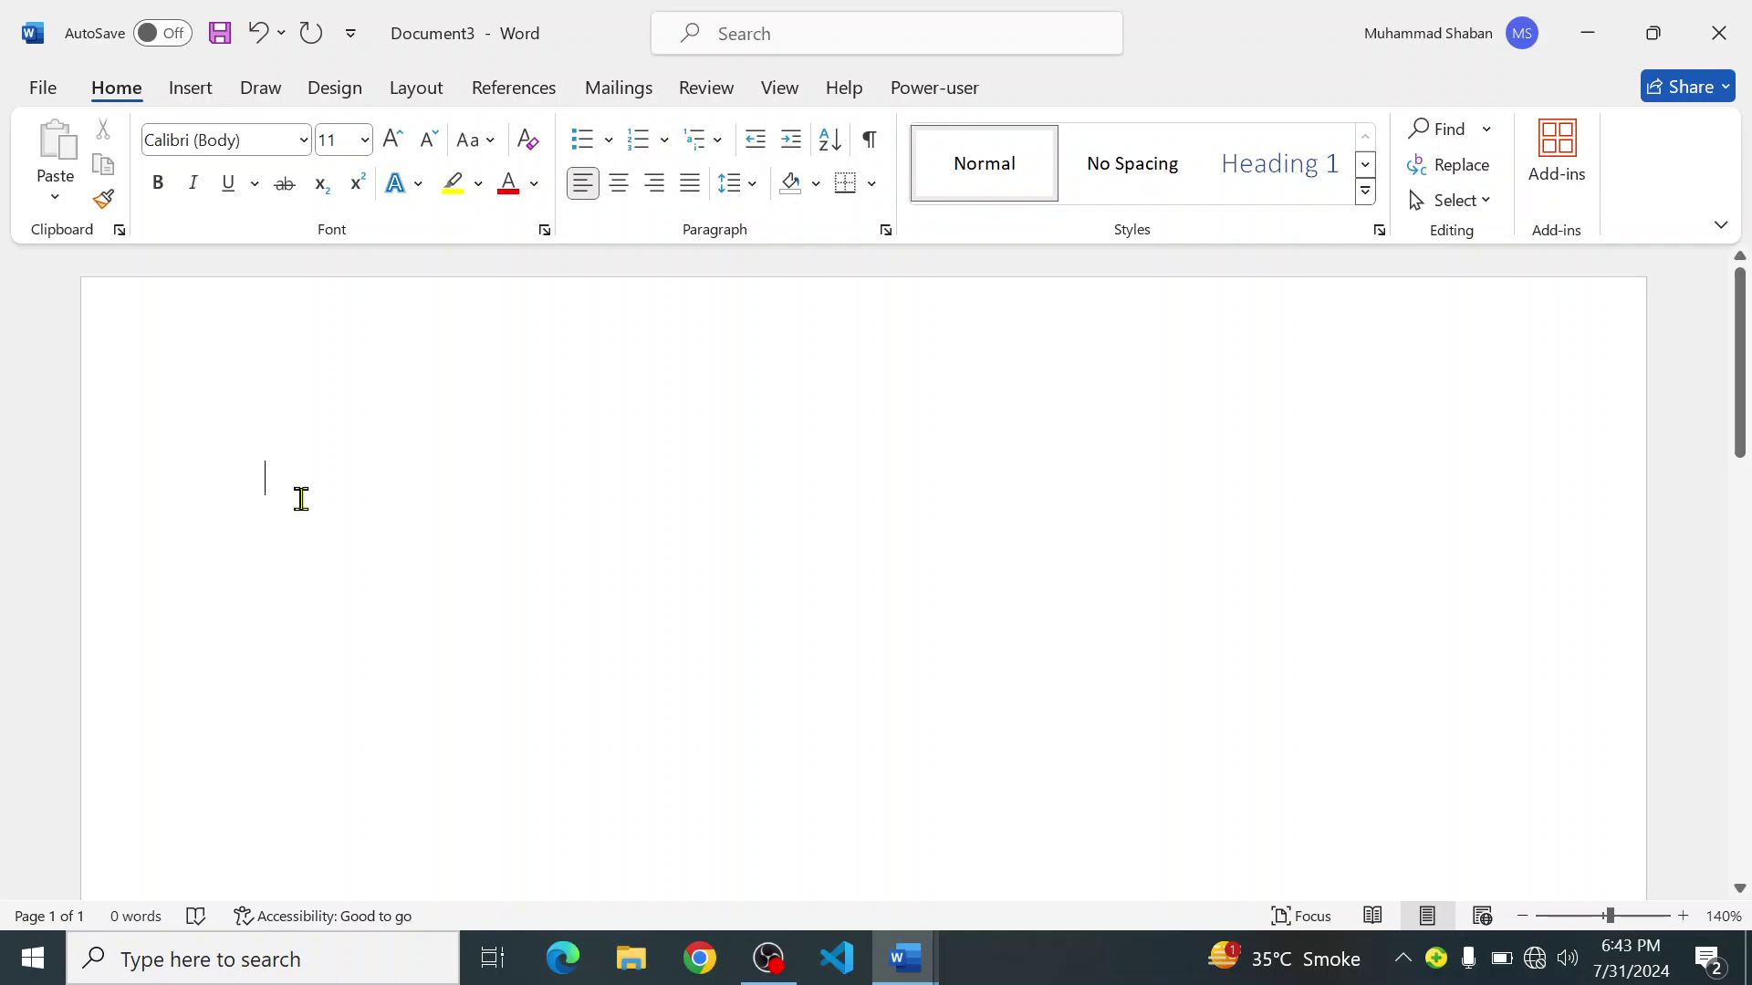
Step: Fill the blank document with sample paragraphs using the =rand() function
{"action": "type", "text": "="}
{"action": "key", "text": "BackSpace"}
{"action": "type", "text": "="}
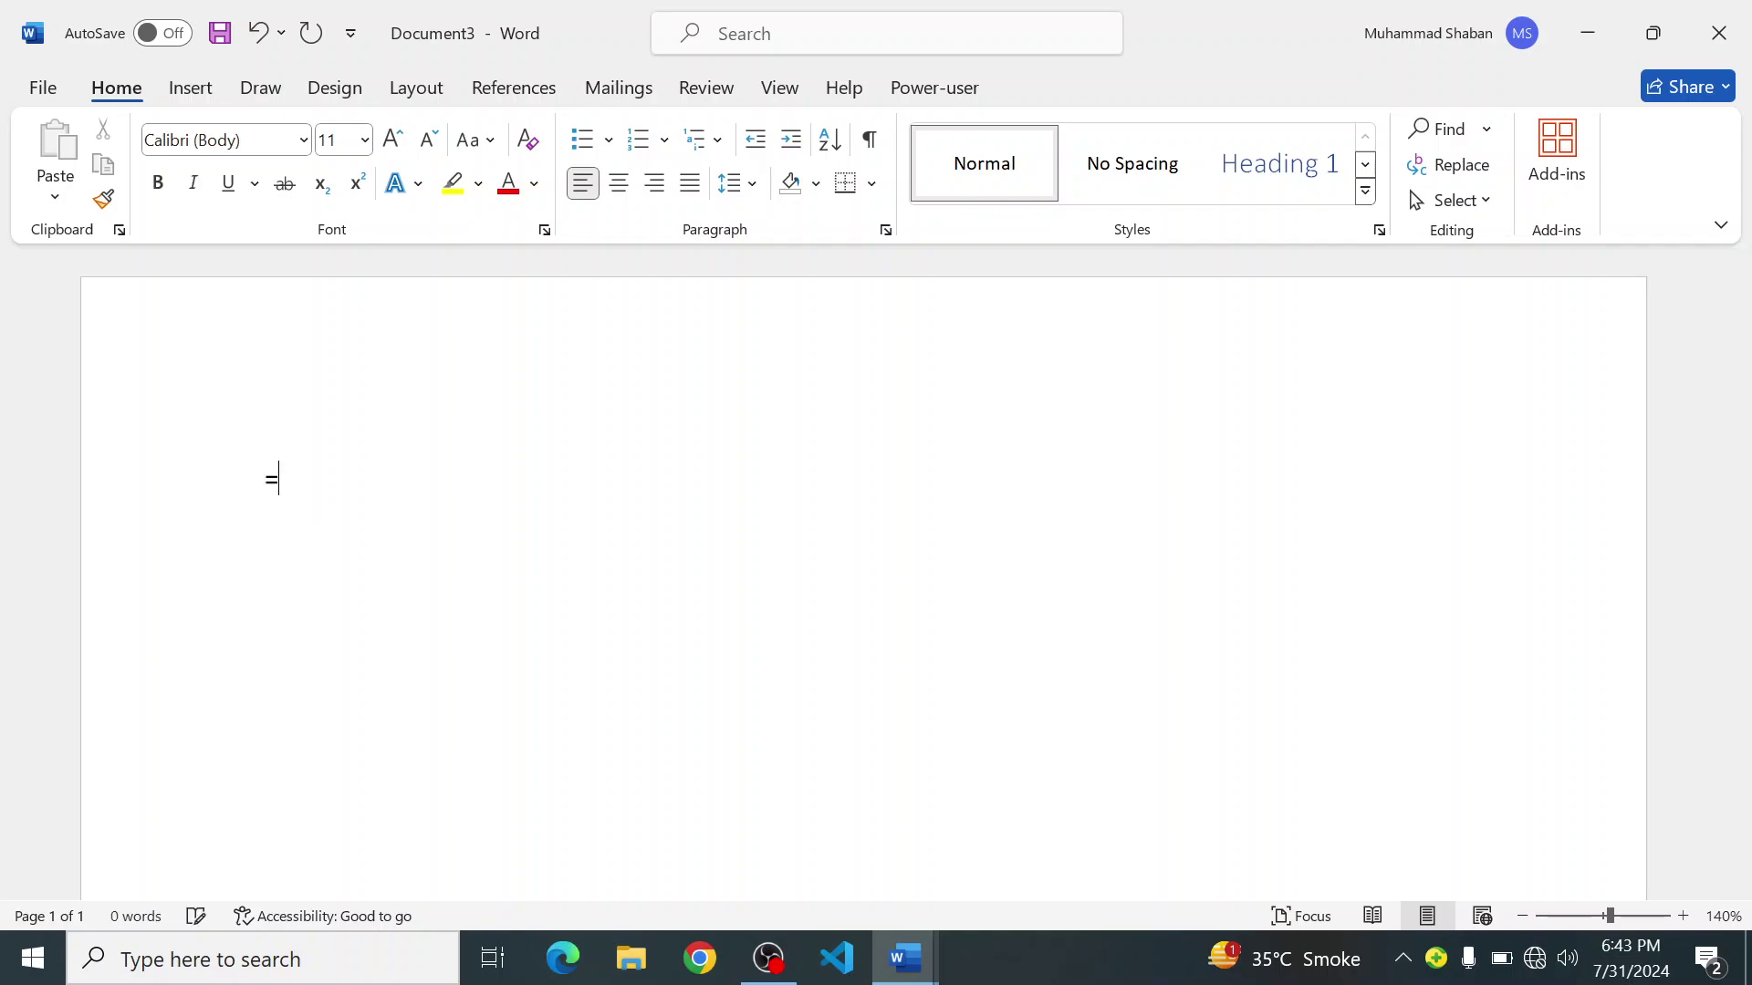
{"action": "type", "text": "rand"}
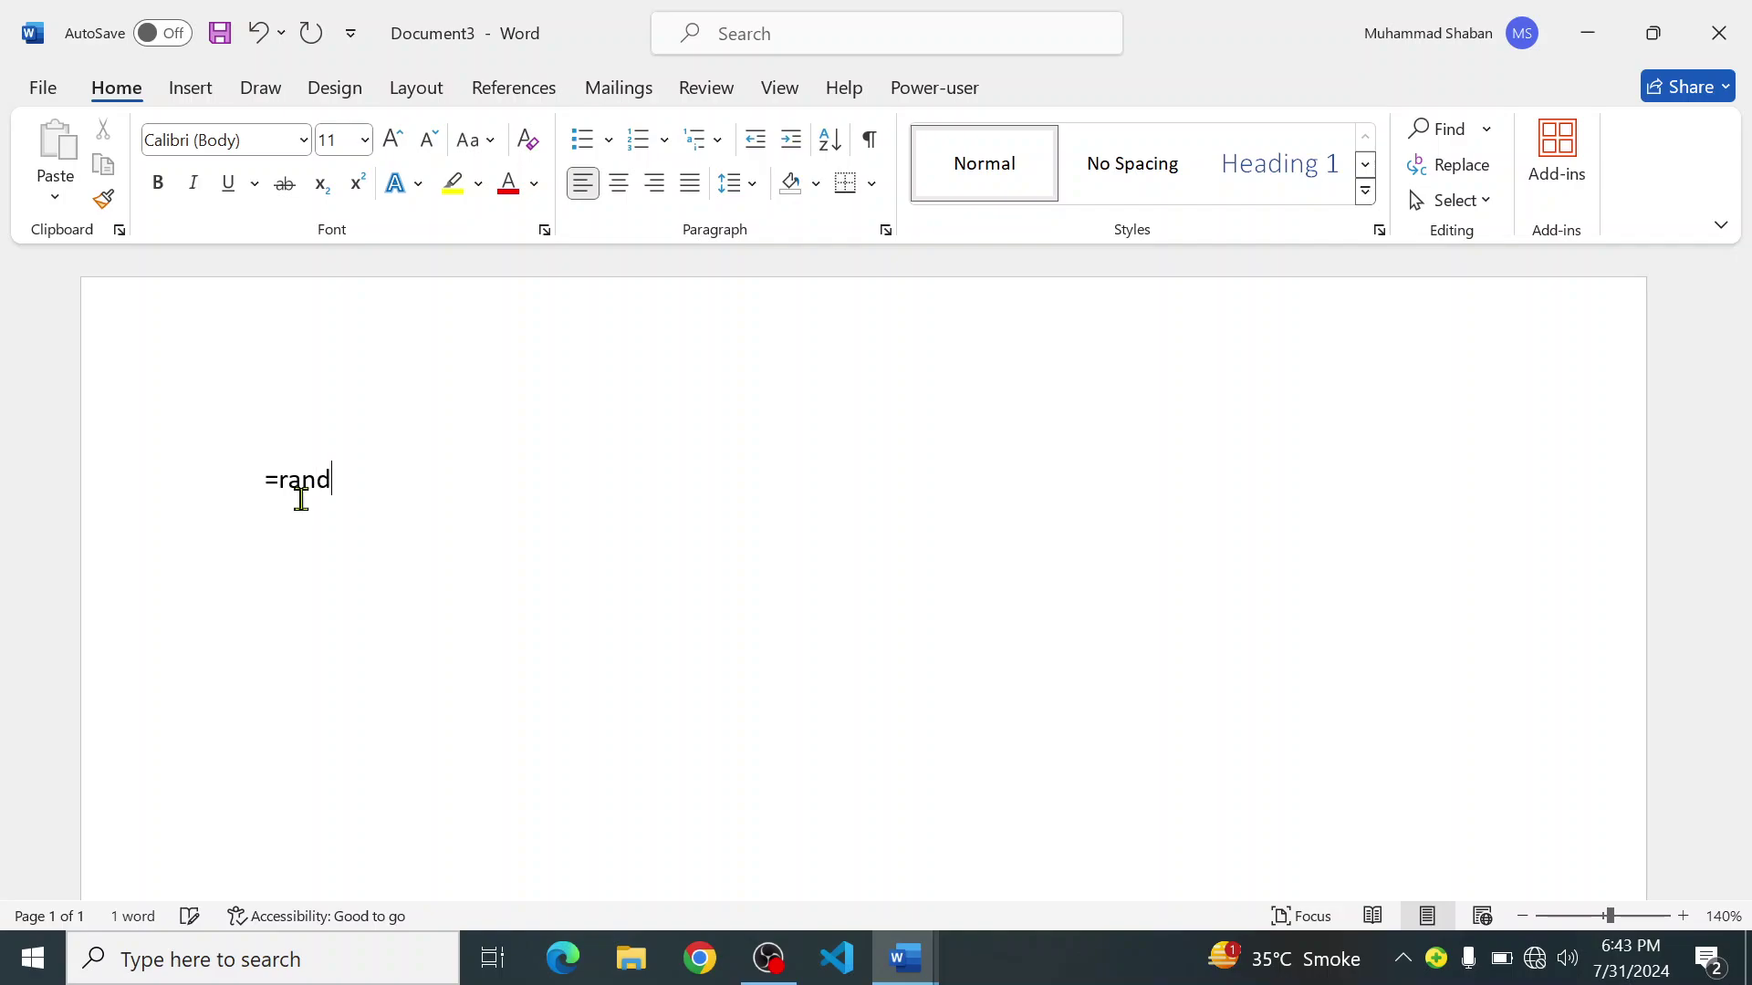
{"action": "type", "text": "()"}
{"action": "key", "text": "Return"}
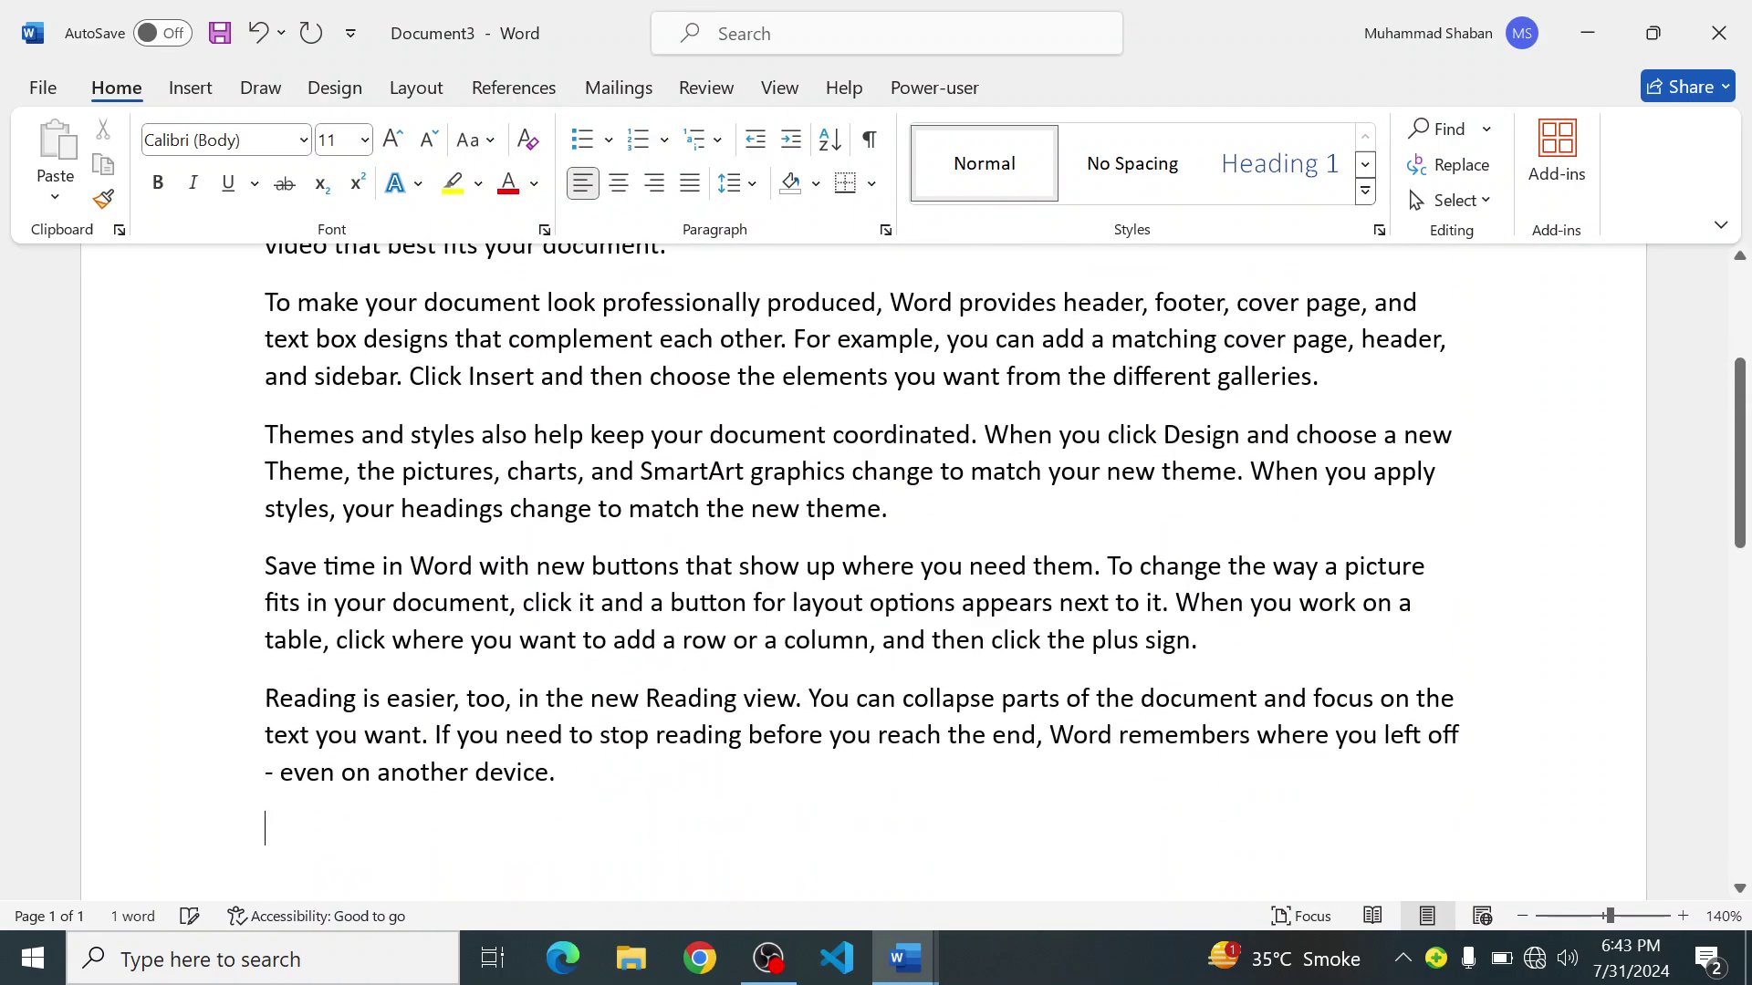
Step: Add a second set of sample paragraphs below the last one with =rand()
{"action": "scroll", "coordinate": [288, 440], "scroll_direction": "up", "scroll_amount": 3}
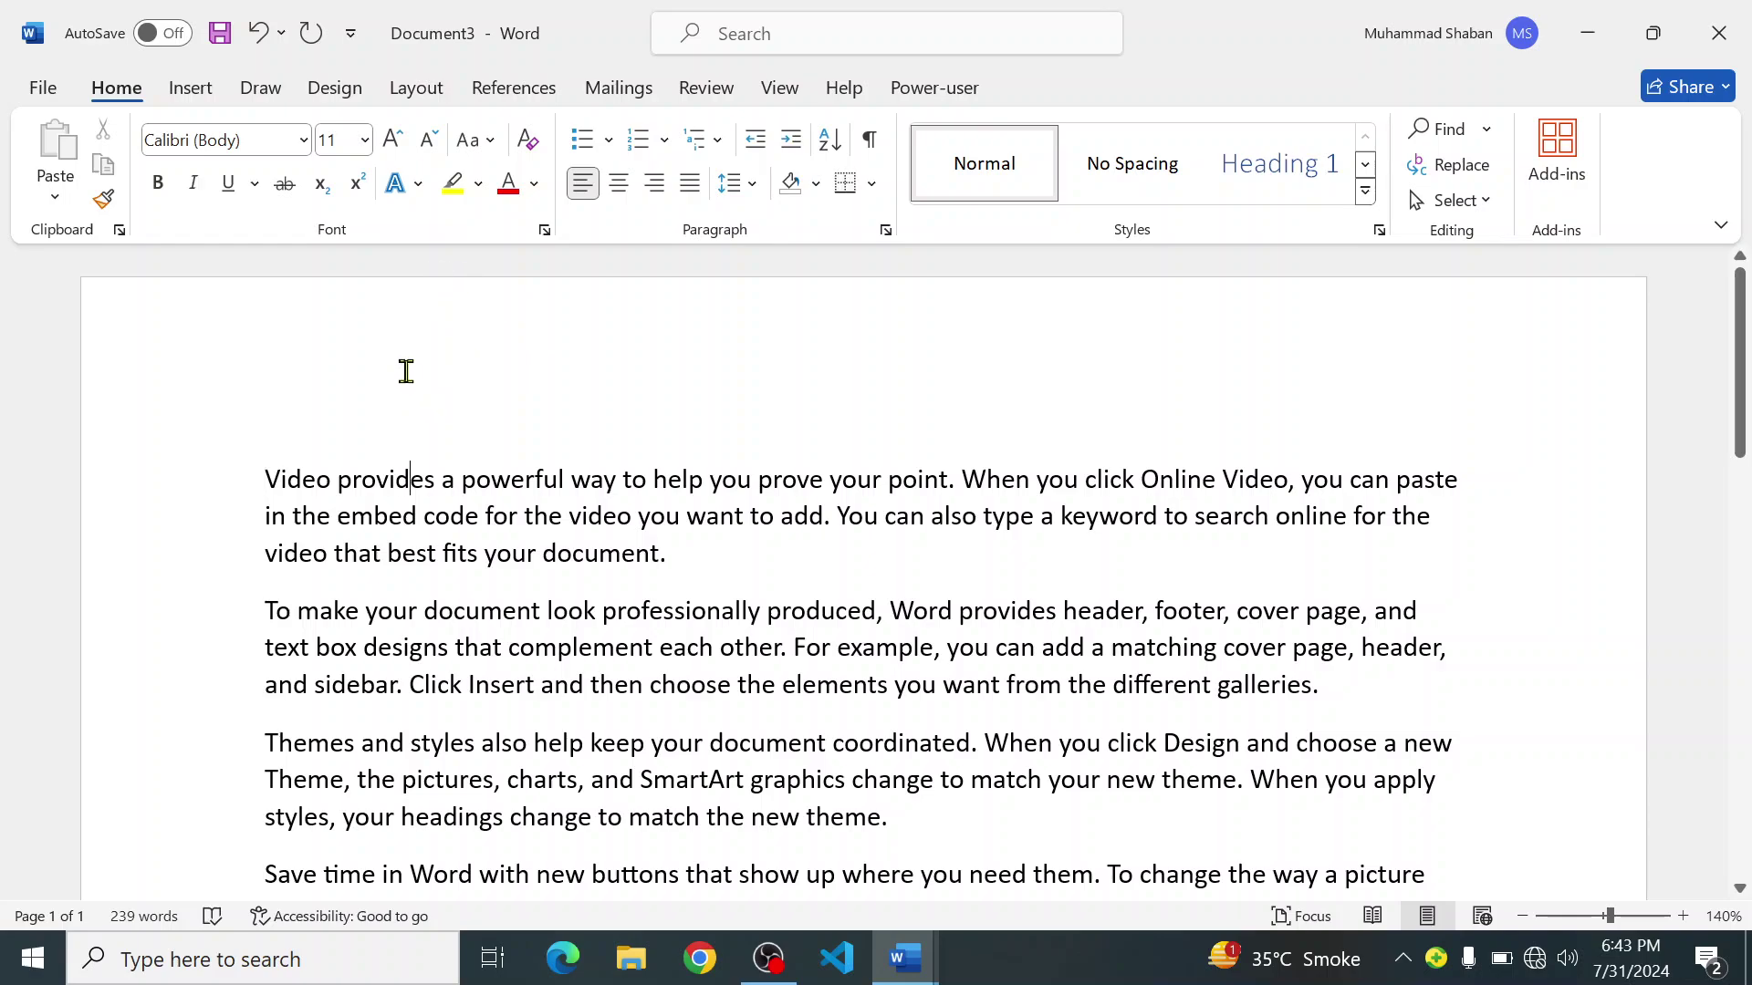
{"action": "left_click", "coordinate": [255, 394]}
{"action": "scroll", "coordinate": [254, 501], "scroll_direction": "down", "scroll_amount": 1}
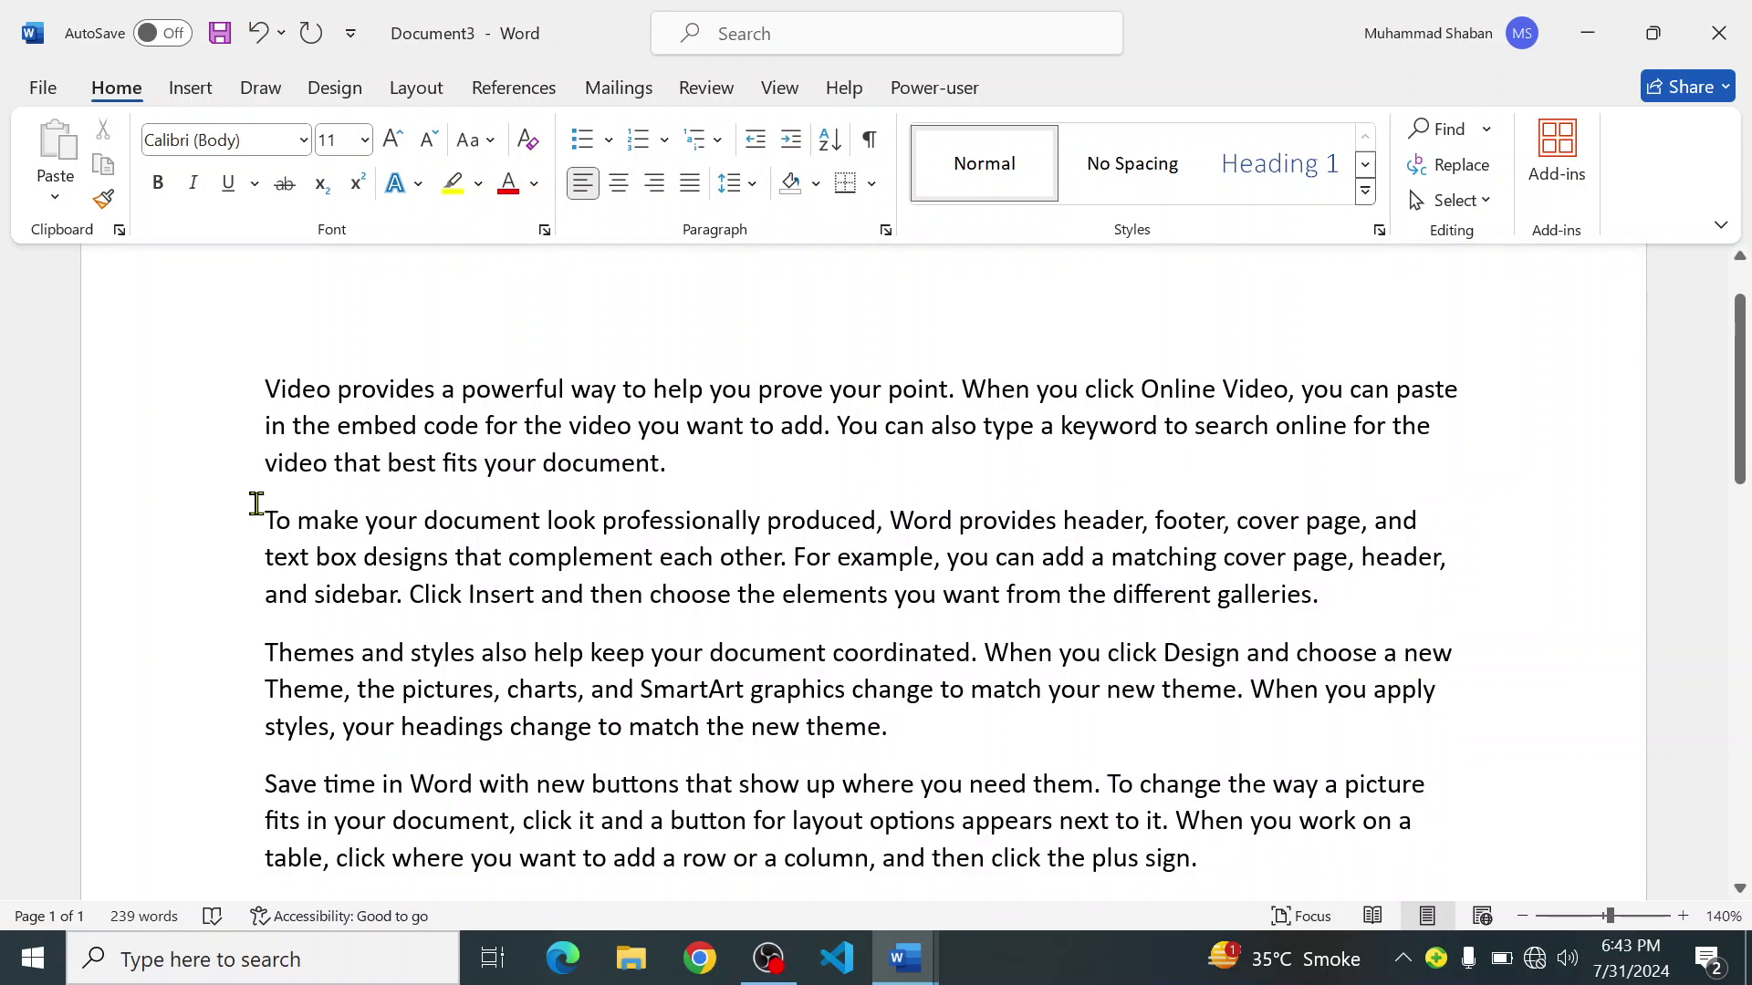
{"action": "scroll", "coordinate": [265, 457], "scroll_direction": "down", "scroll_amount": 6}
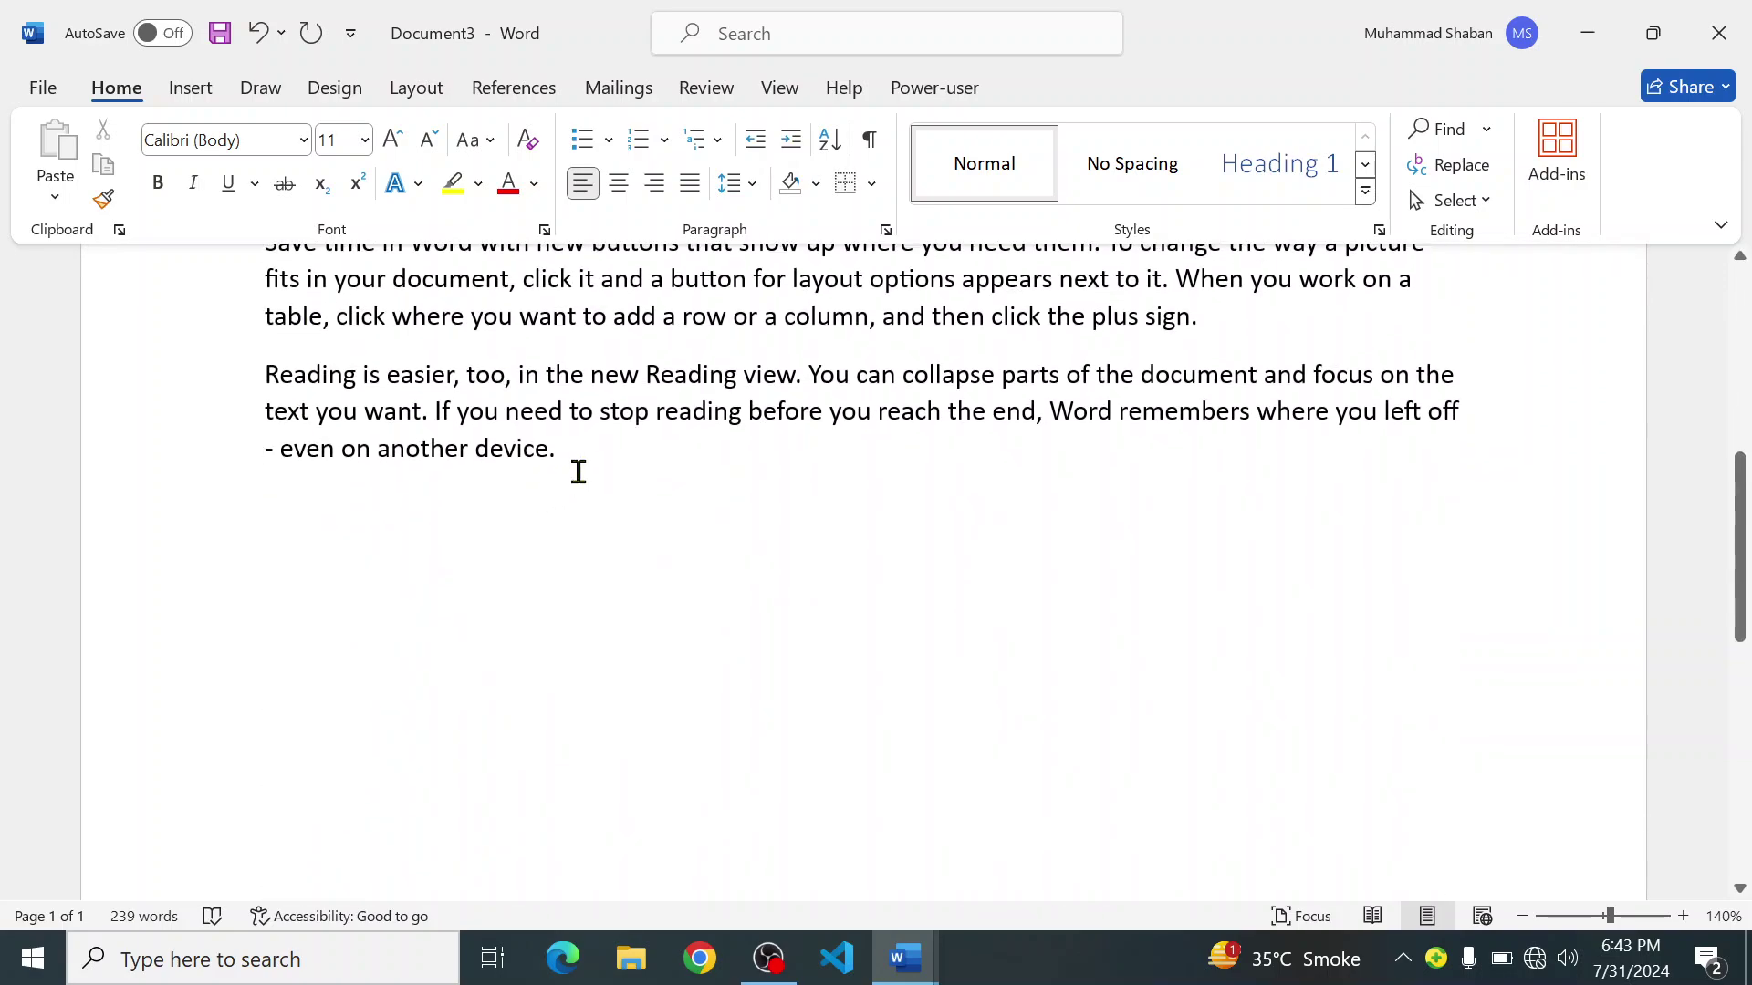
{"action": "left_click", "coordinate": [319, 507]}
{"action": "type", "text": "=ra"}
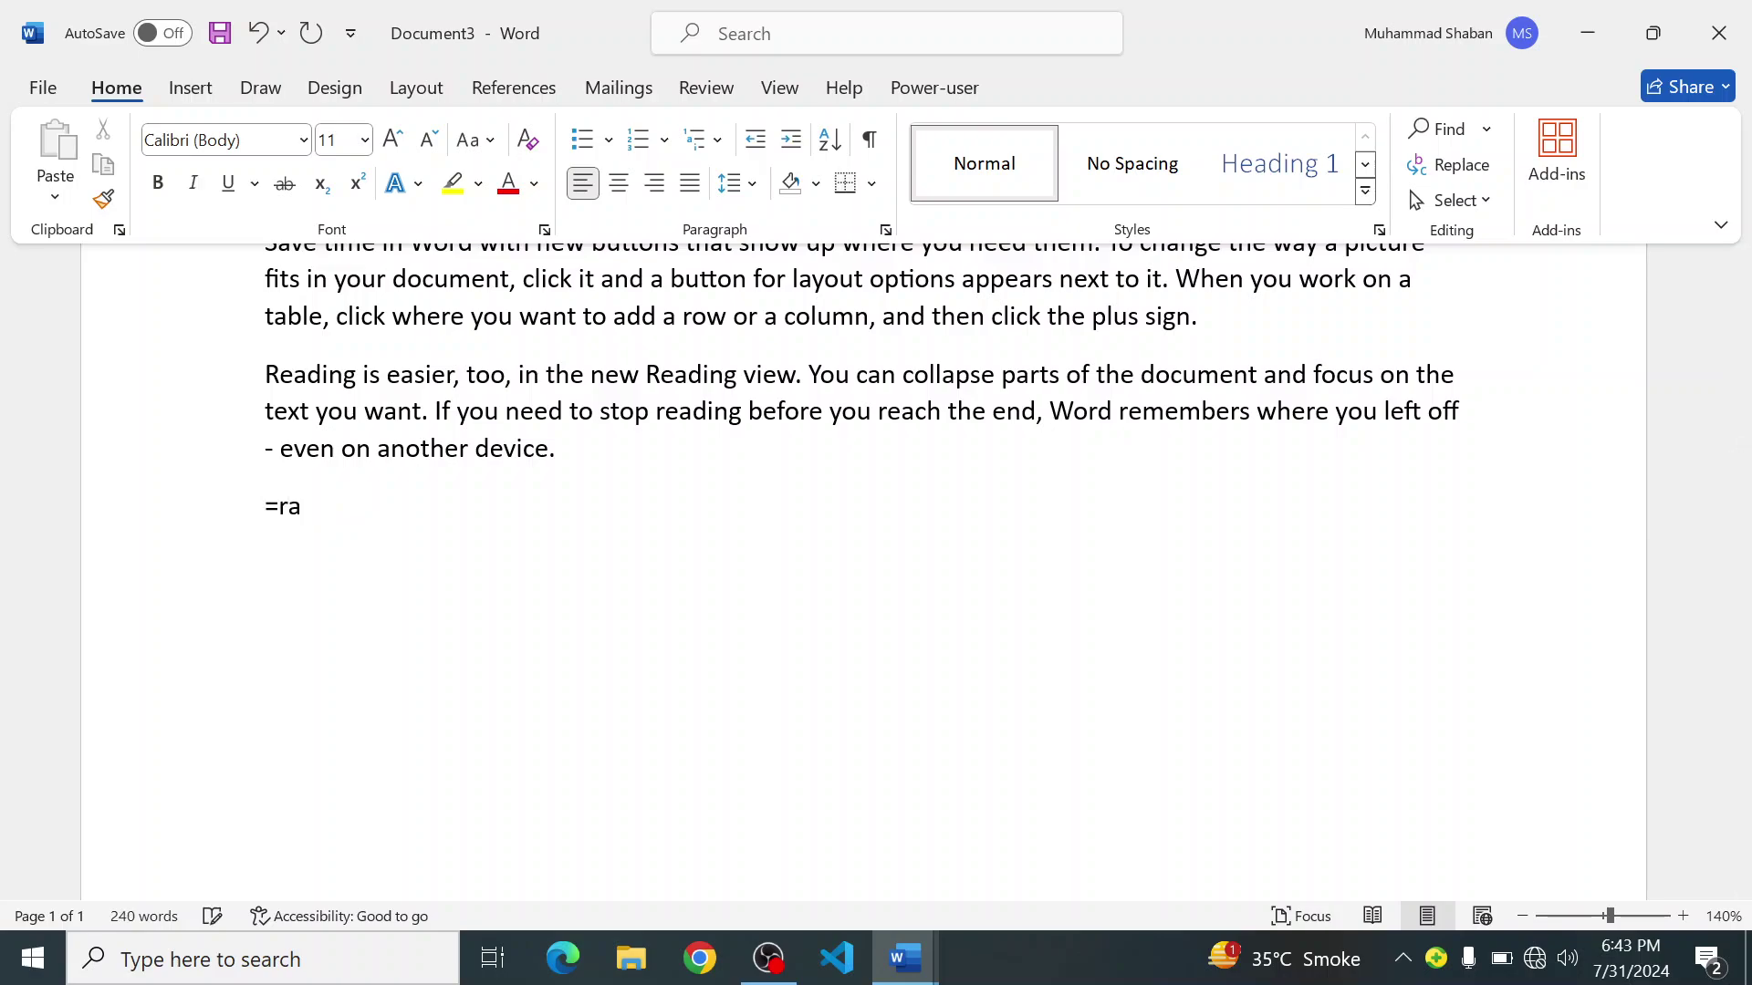
{"action": "type", "text": "nd()"}
{"action": "key", "text": "Return"}
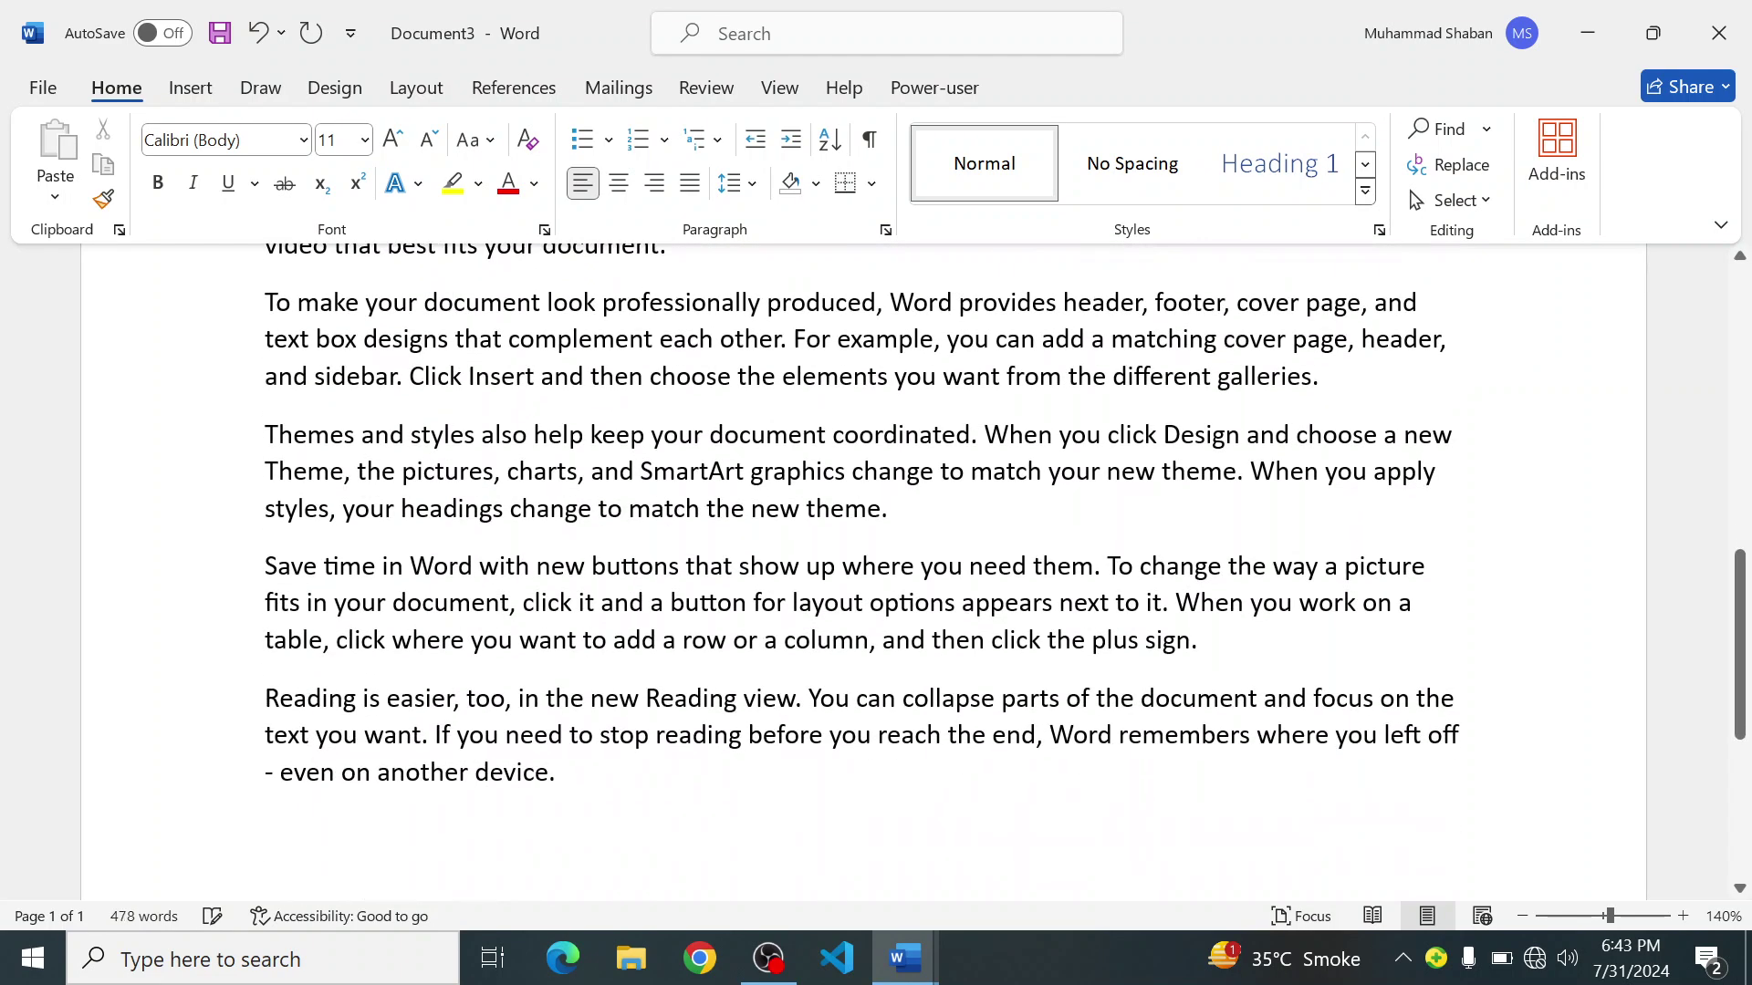
Step: Add a third set of sample paragraphs at the end of the document with =rand()
{"action": "scroll", "coordinate": [339, 508], "scroll_direction": "down", "scroll_amount": 8}
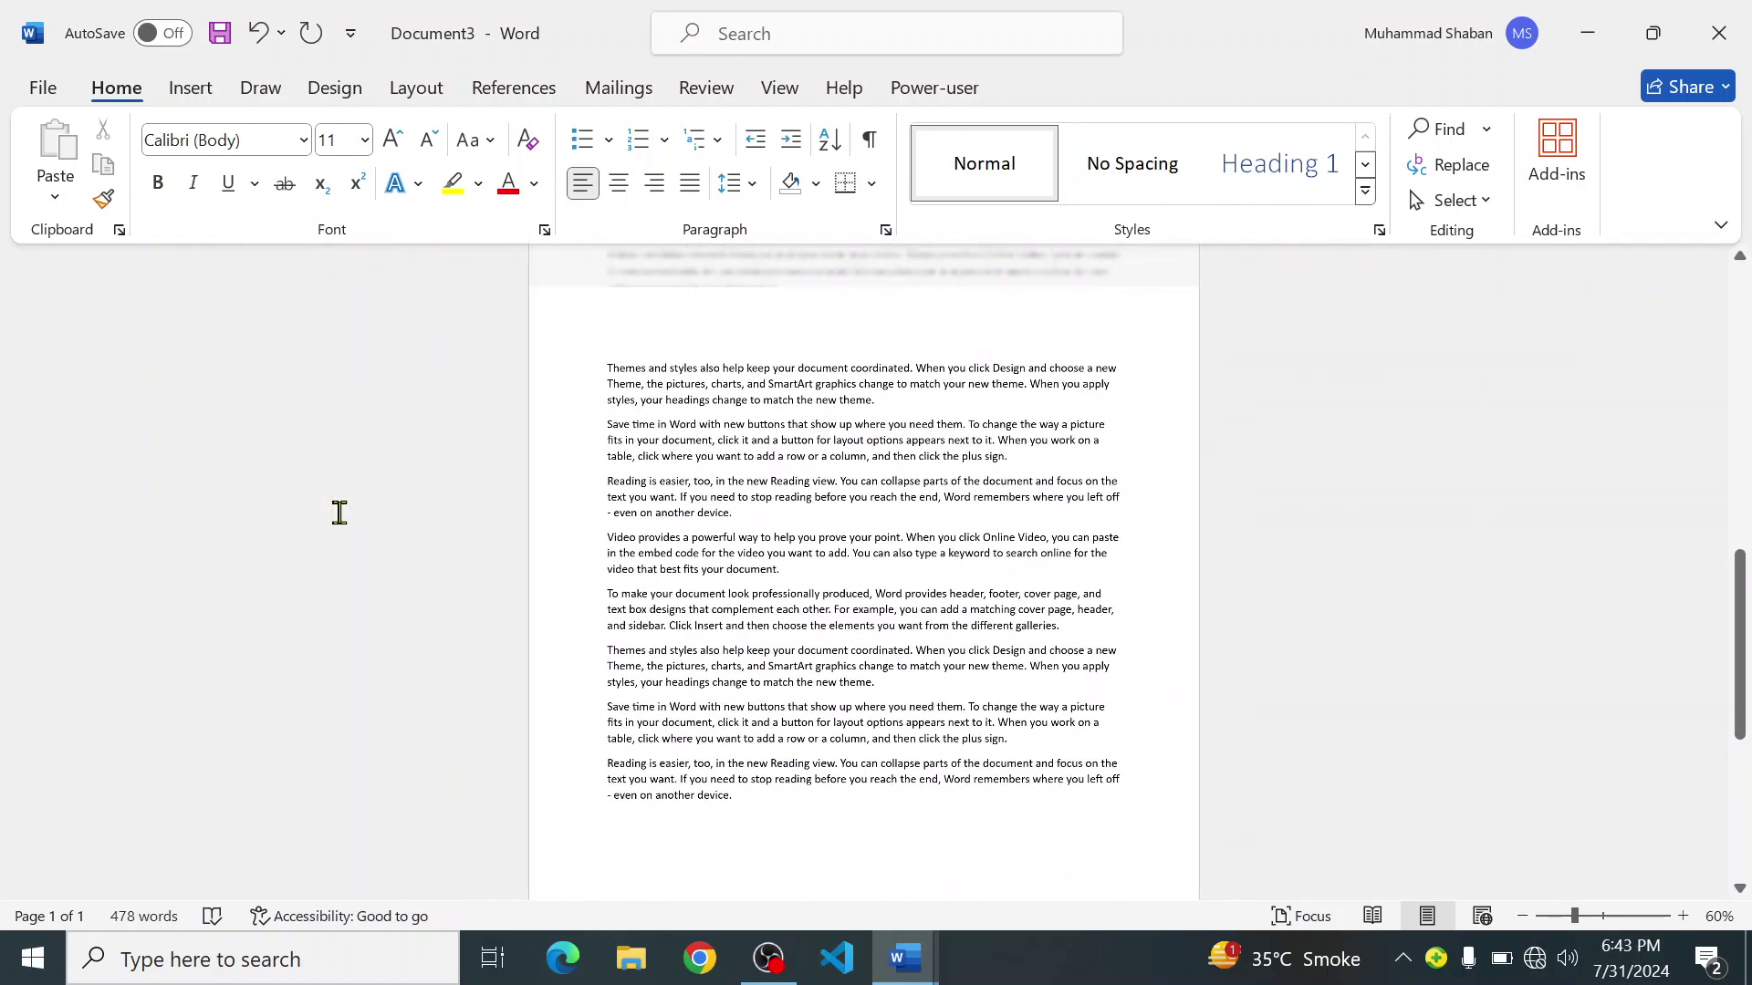
{"action": "scroll", "coordinate": [584, 674], "scroll_direction": "down", "scroll_amount": 2}
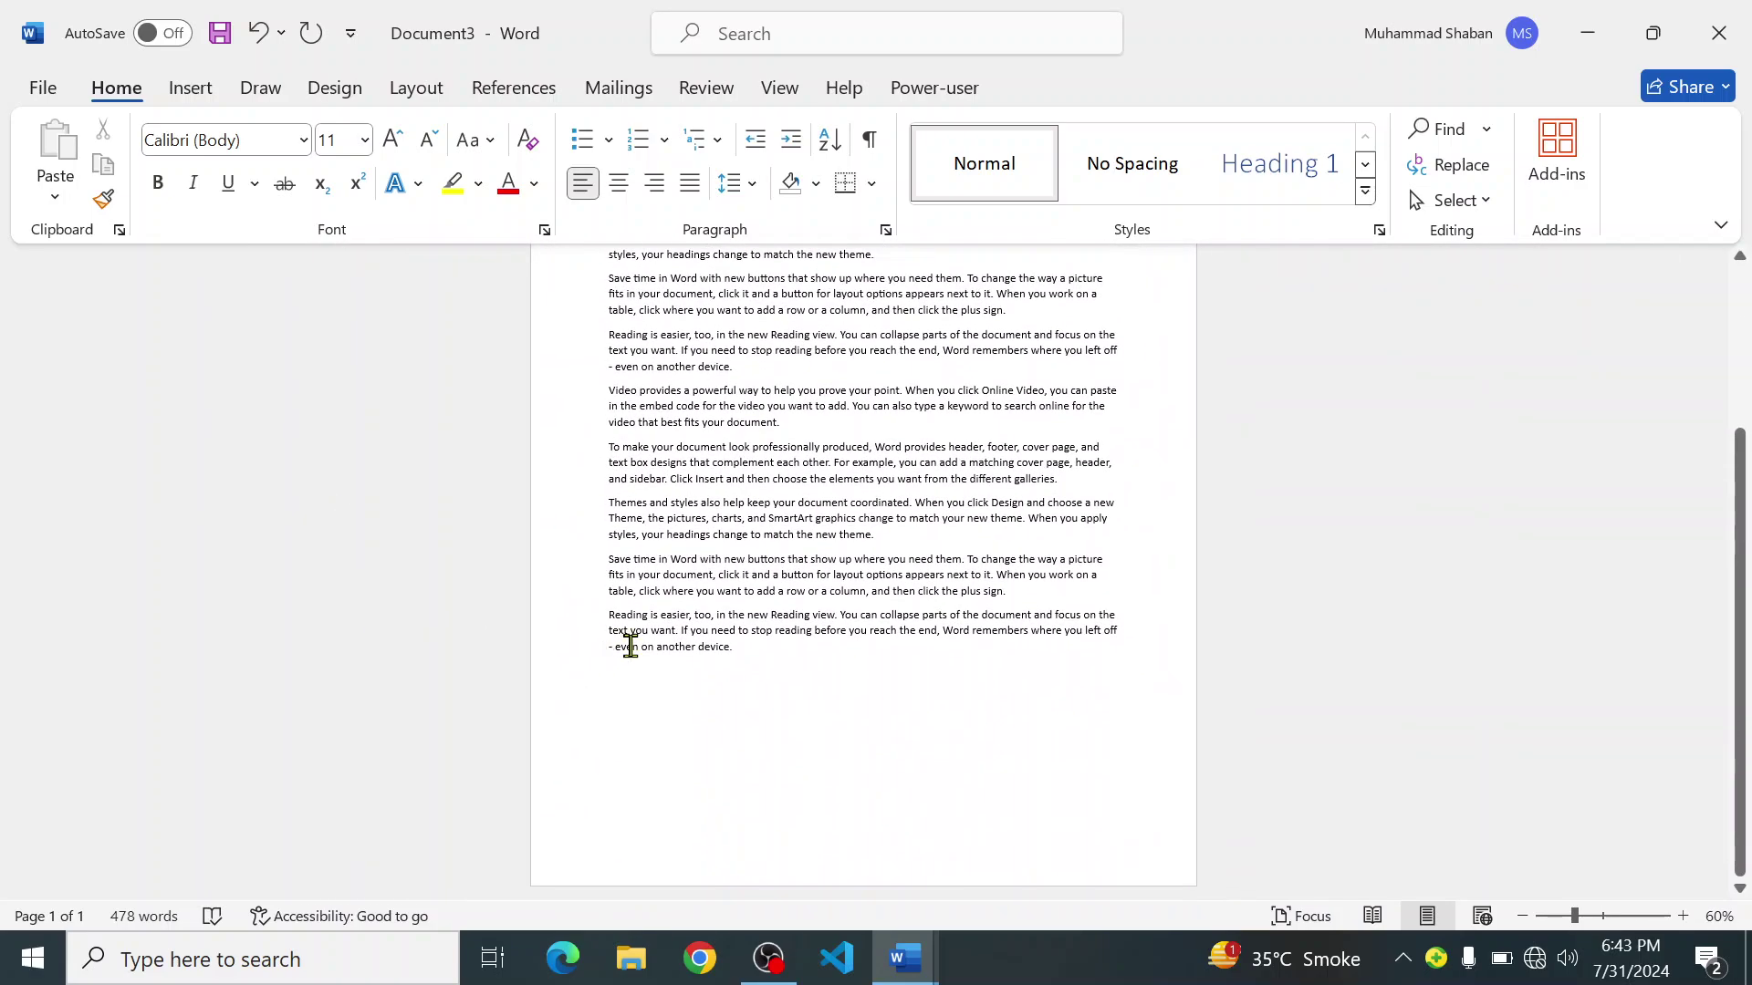
{"action": "scroll", "coordinate": [627, 645], "scroll_direction": "up", "scroll_amount": 5}
{"action": "scroll", "coordinate": [675, 675], "scroll_direction": "down", "scroll_amount": 2}
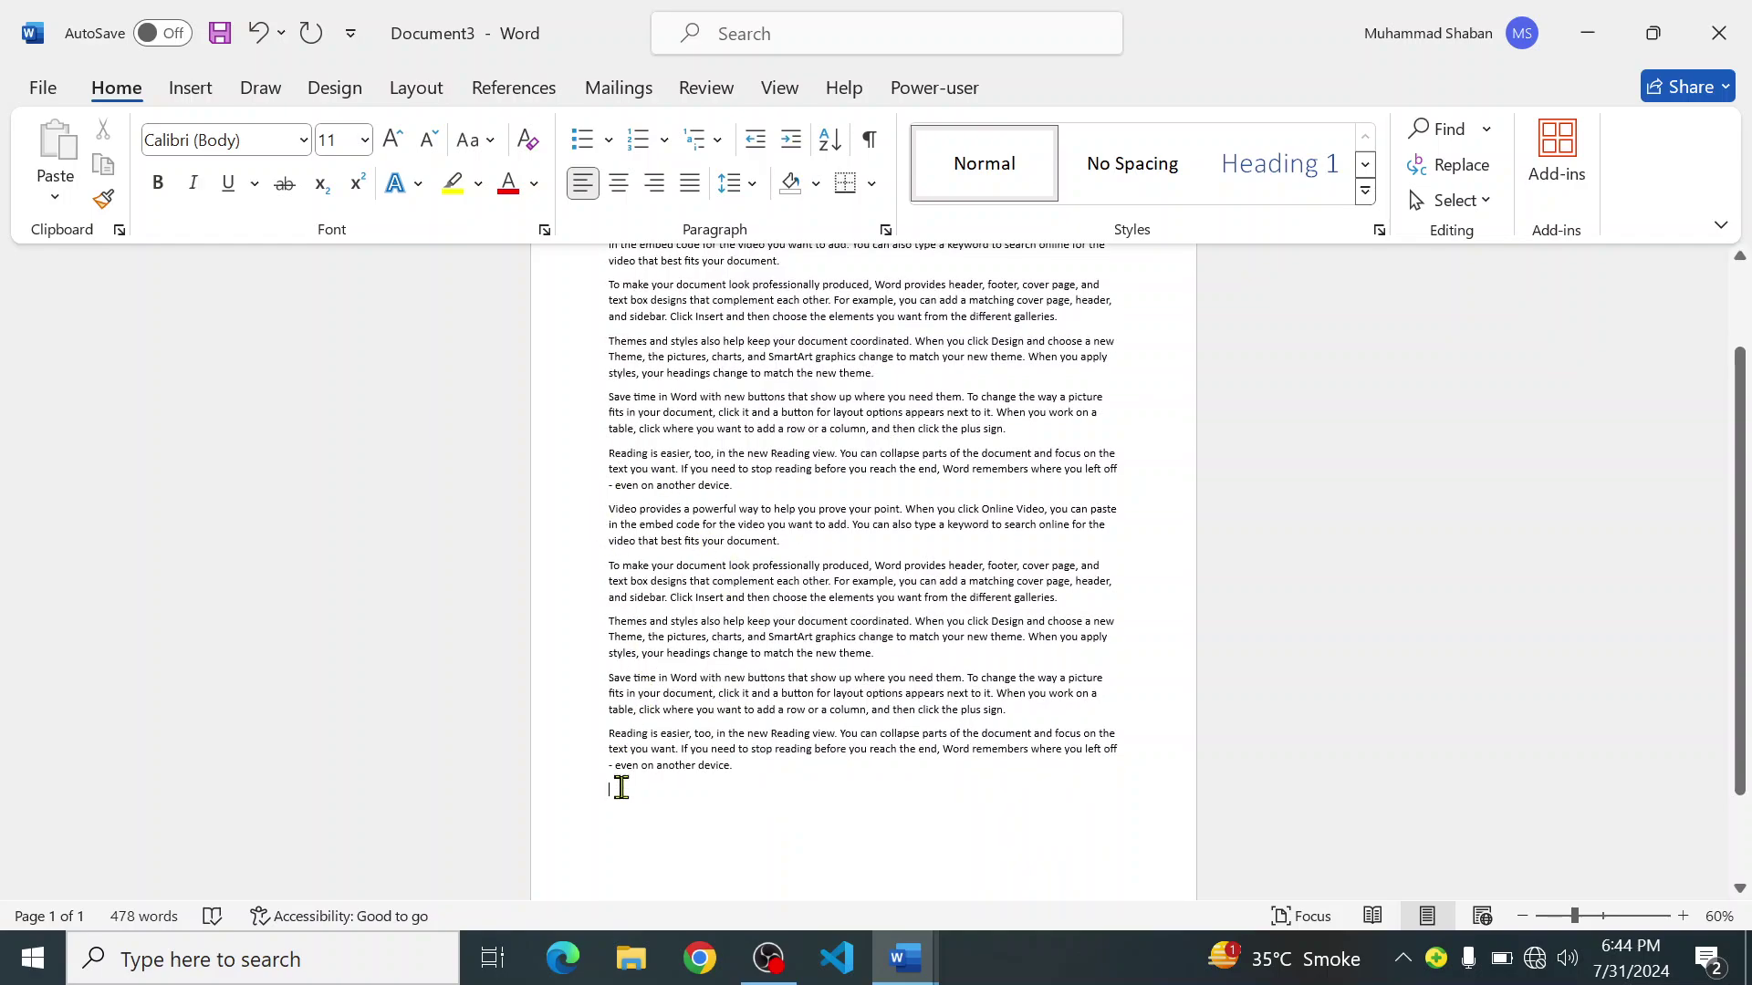
{"action": "type", "text": "="}
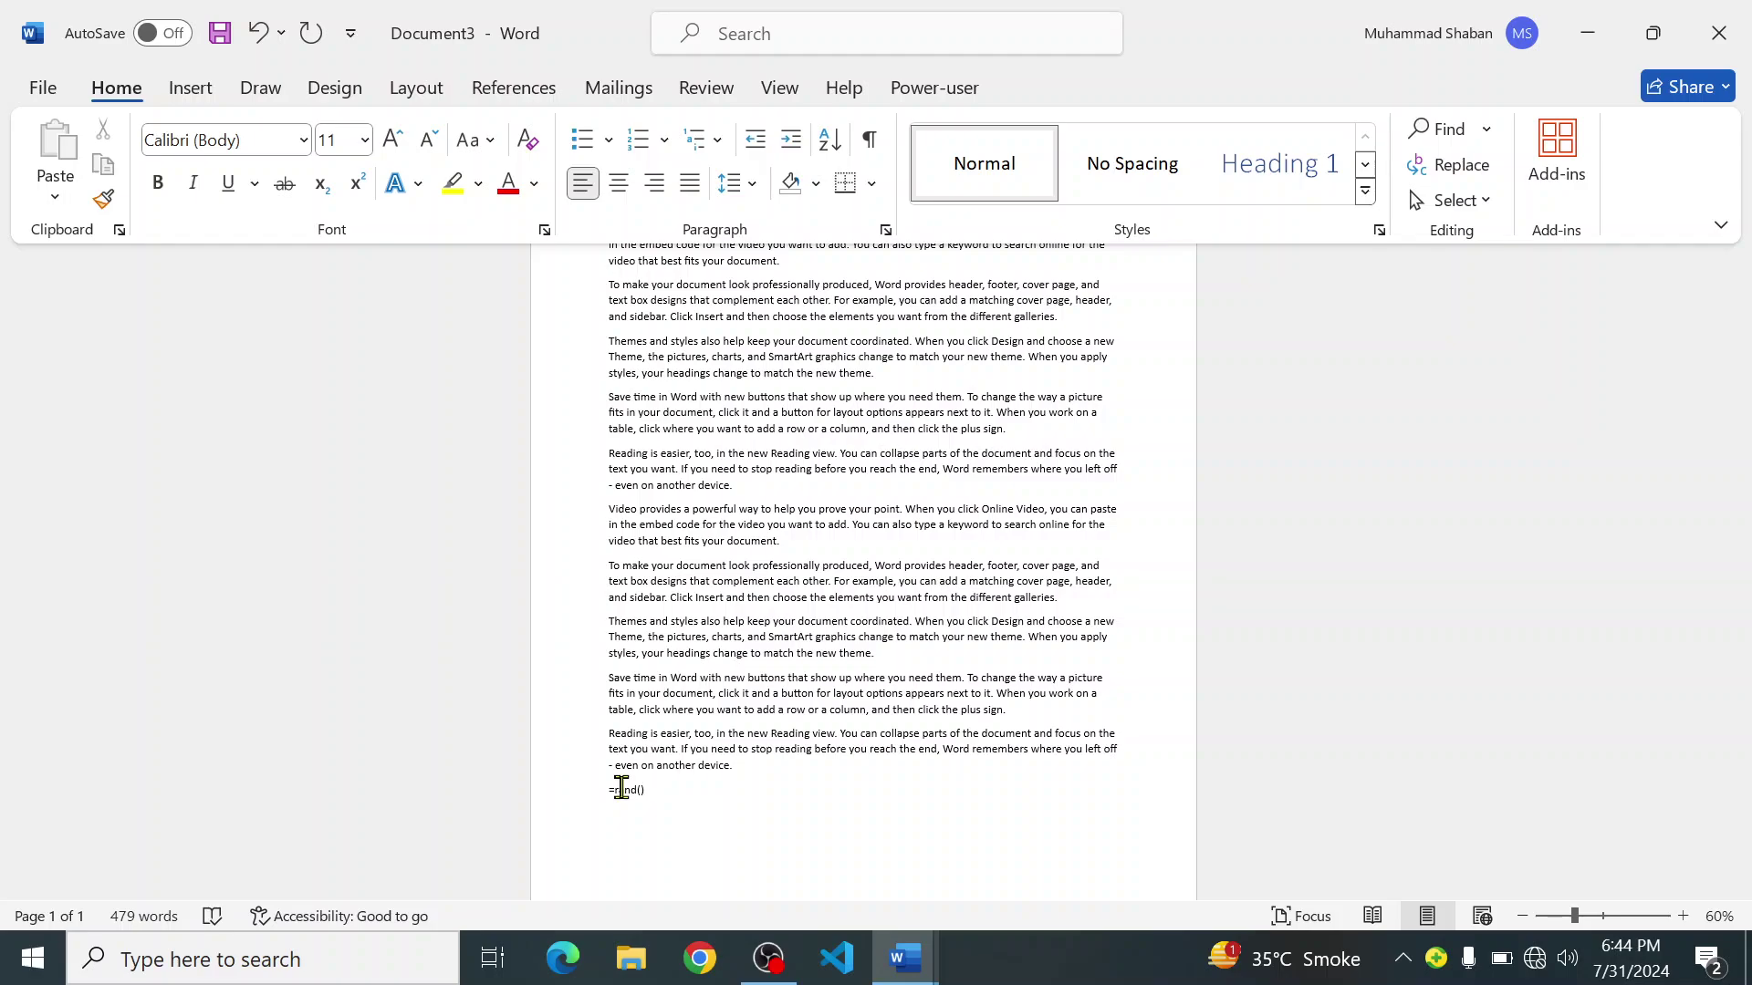
{"action": "type", "text": "rand()"}
{"action": "key", "text": "Return"}
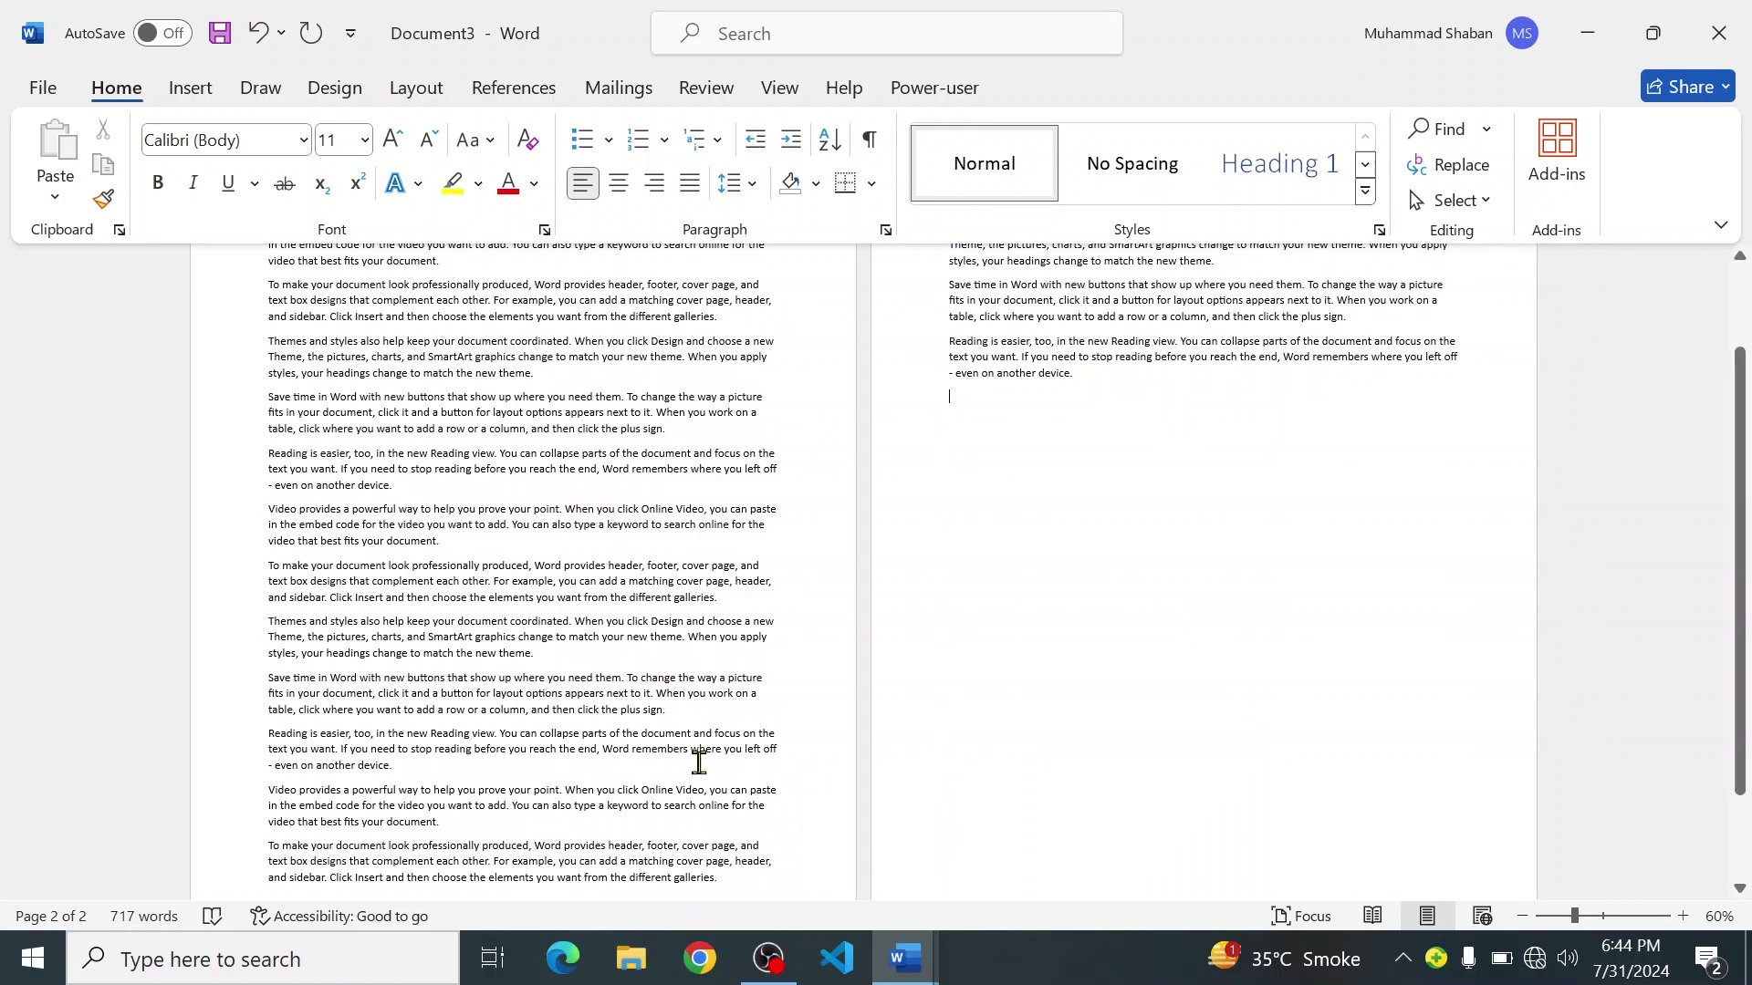
Step: Open the footer area of the first page and return to the body text
{"action": "scroll", "coordinate": [770, 578], "scroll_direction": "down", "scroll_amount": 3}
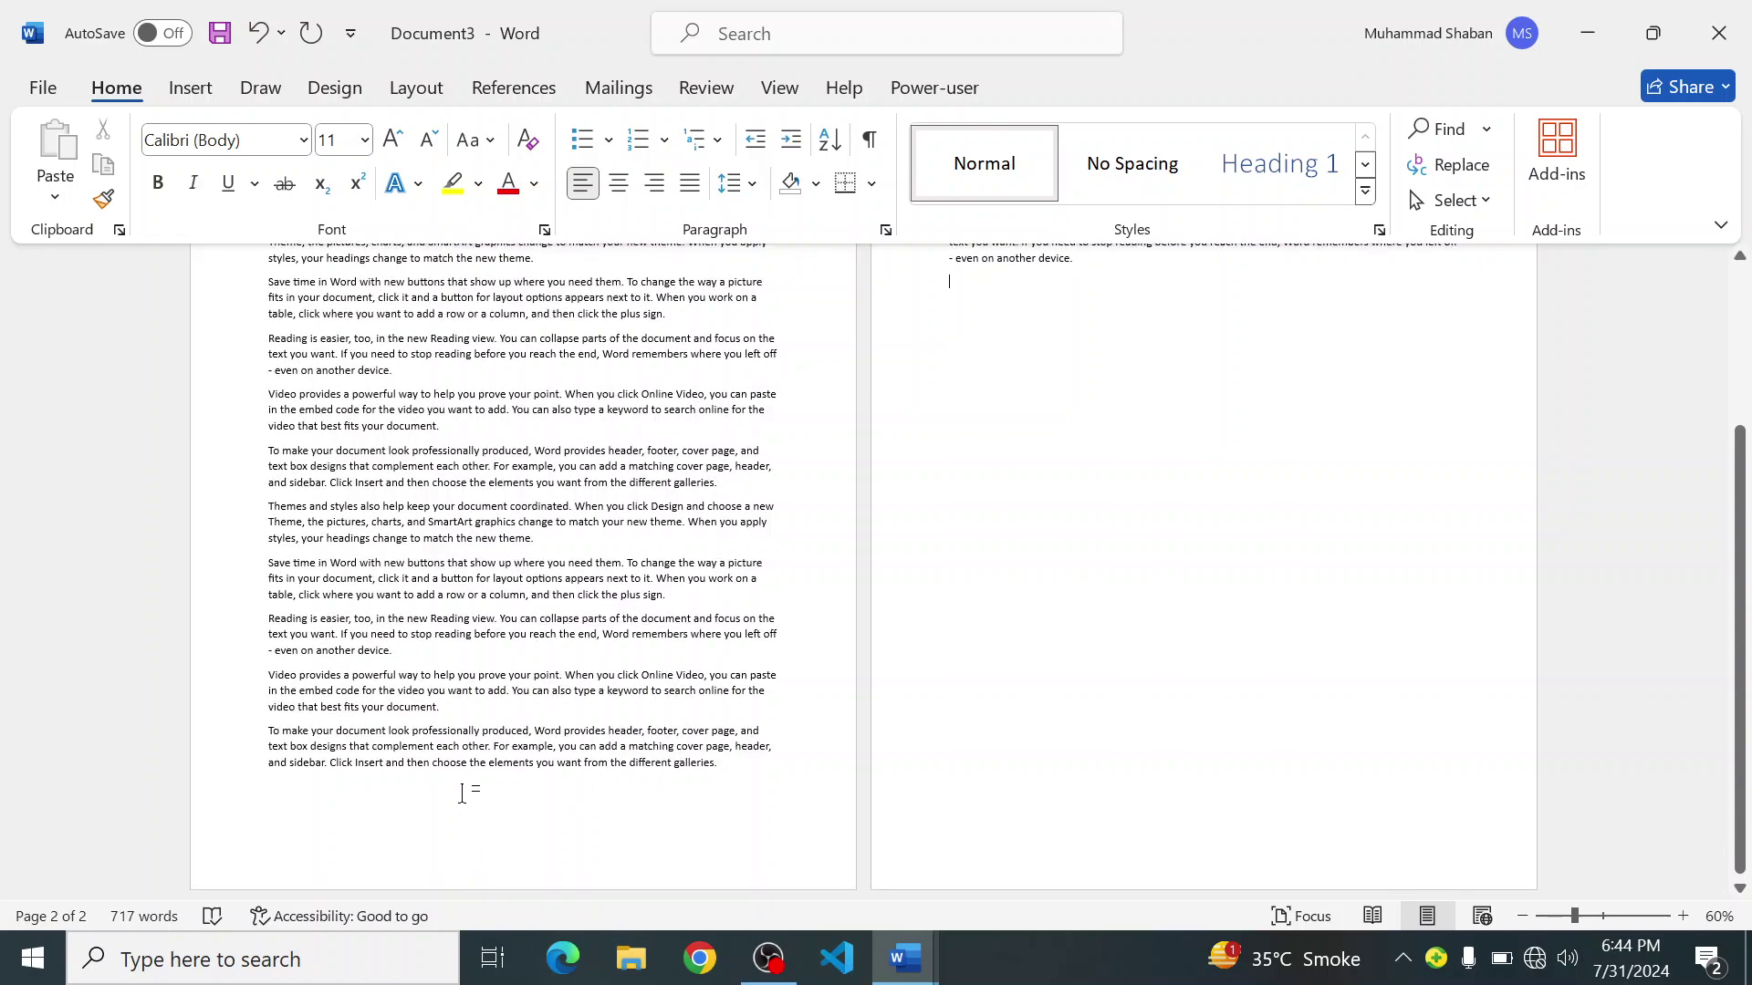
{"action": "type", "text": "="}
{"action": "double_click", "coordinate": [316, 835]}
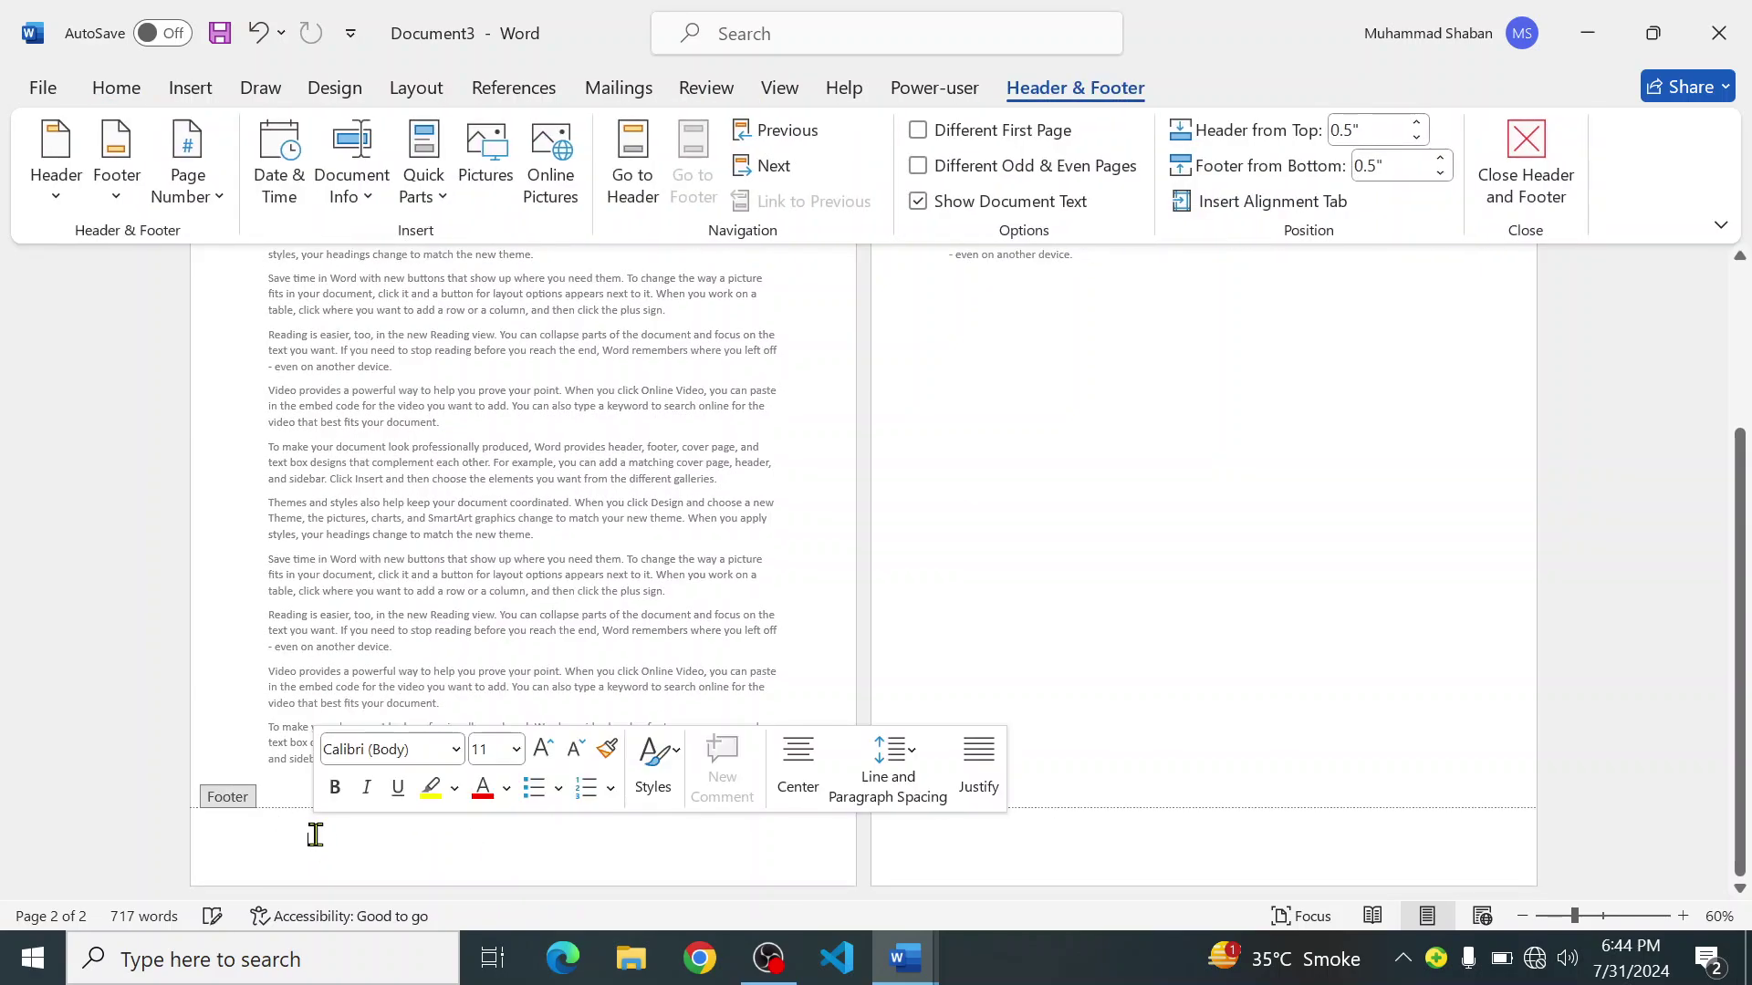
{"action": "double_click", "coordinate": [281, 715]}
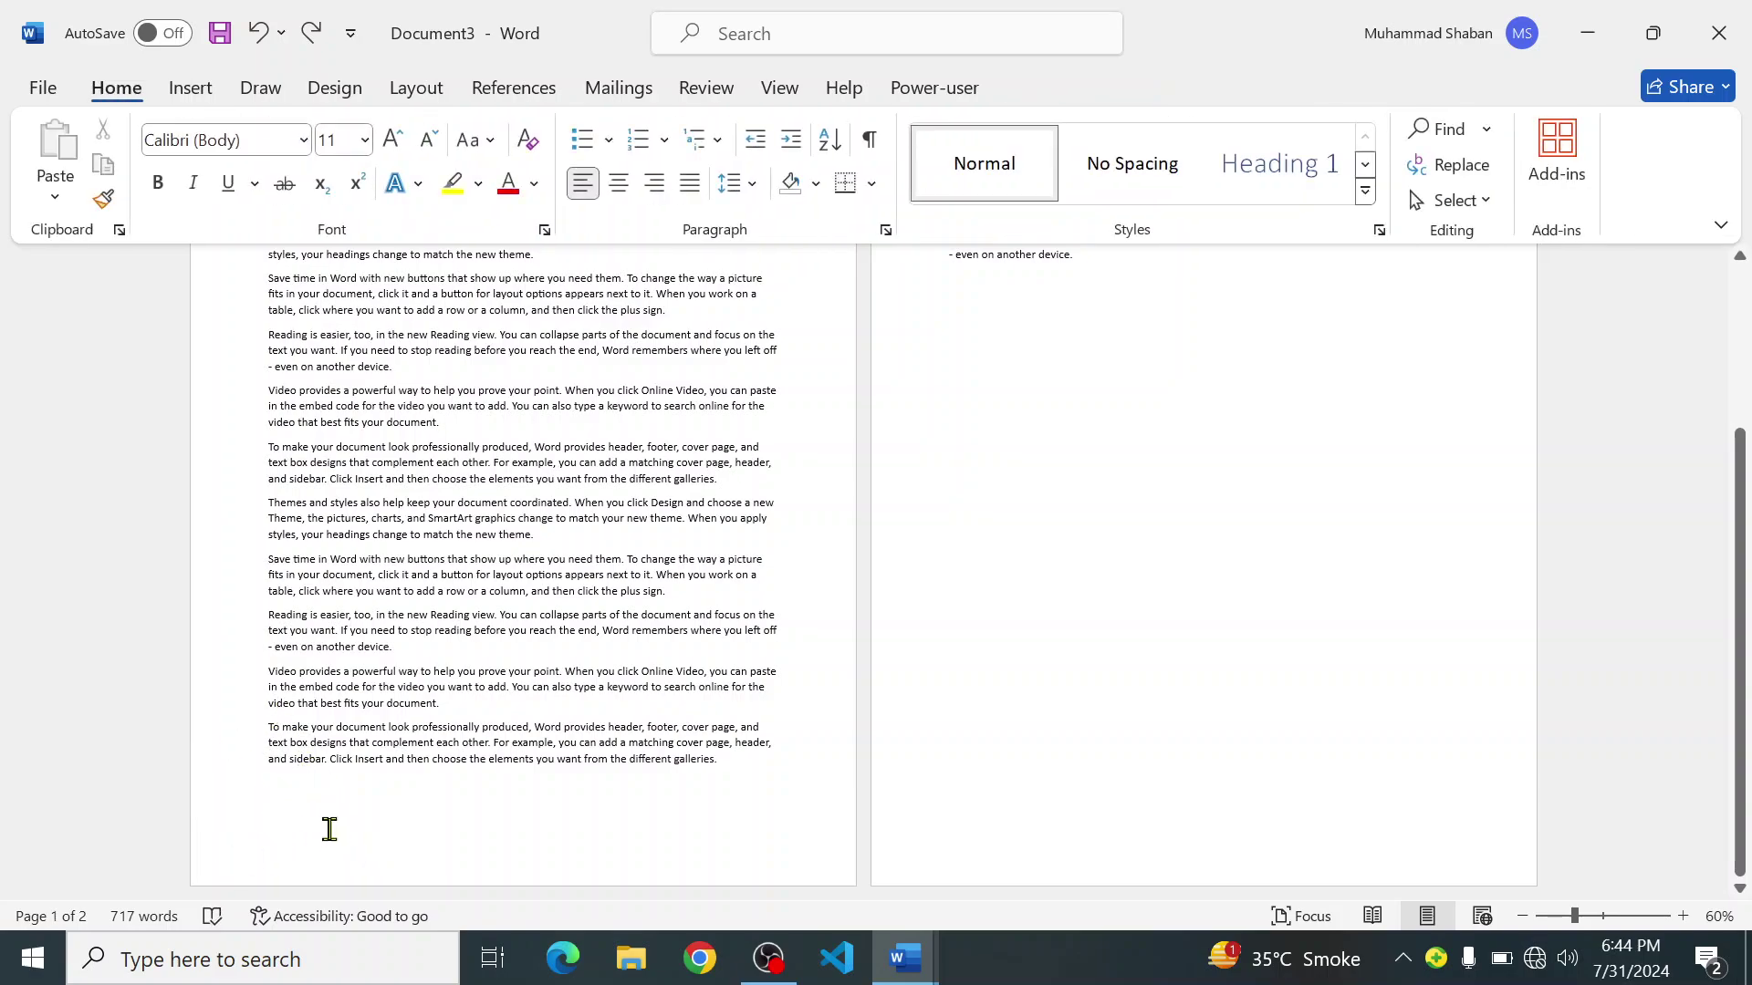
Step: Open the first page's header for editing and enter the text "Thal University Bhakkar"
{"action": "scroll", "coordinate": [336, 841], "scroll_direction": "up", "scroll_amount": 5}
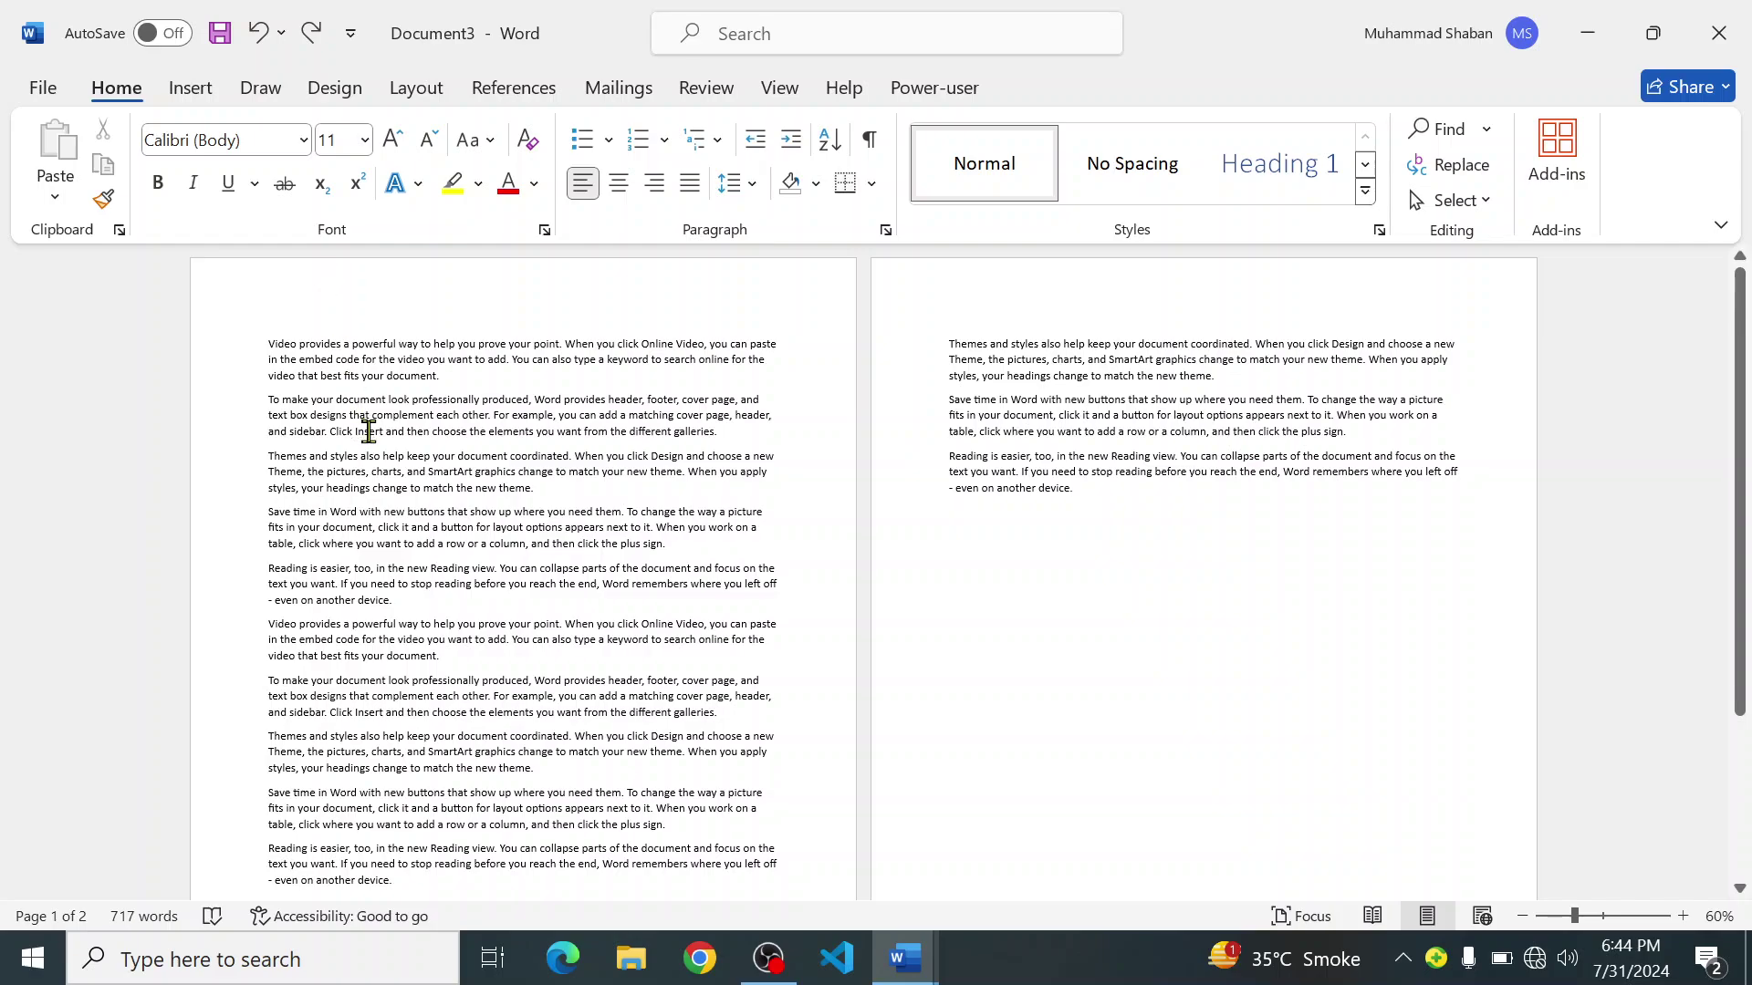
{"action": "scroll", "coordinate": [355, 424], "scroll_direction": "up", "scroll_amount": 10, "text": "ctrl"}
{"action": "scroll", "coordinate": [388, 446], "scroll_direction": "up", "scroll_amount": 1, "text": "ctrl"}
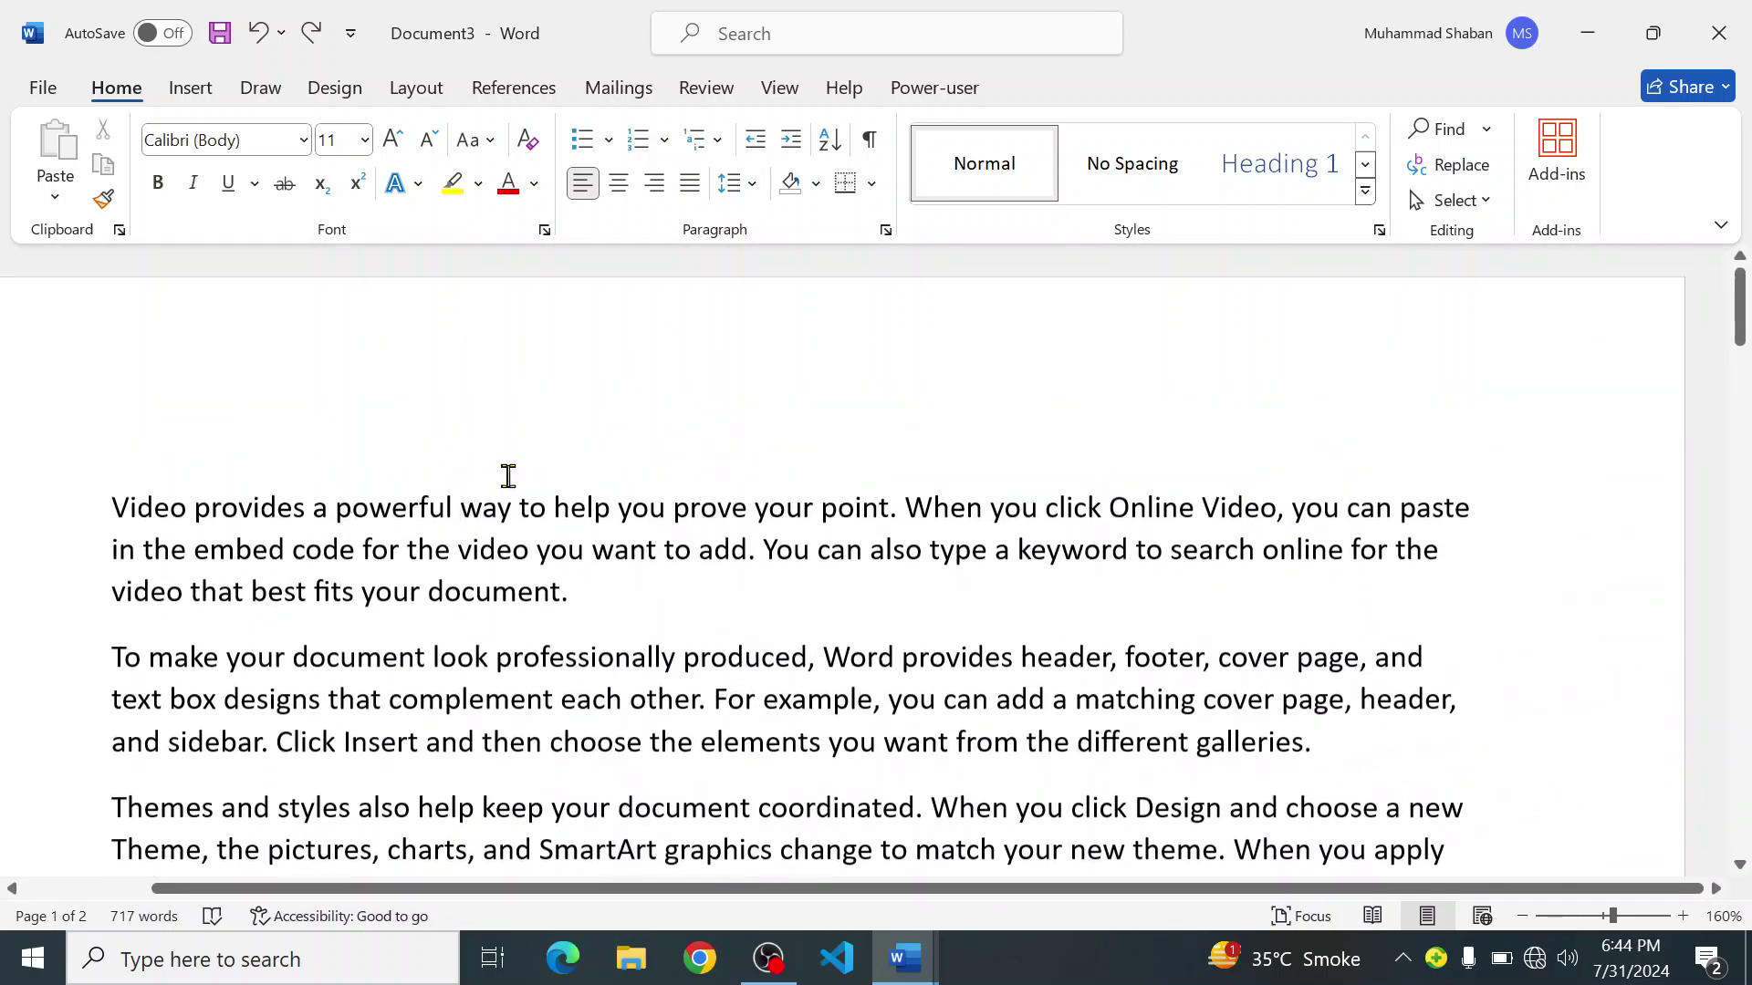
{"action": "scroll", "coordinate": [429, 447], "scroll_direction": "up", "scroll_amount": 1, "text": "ctrl"}
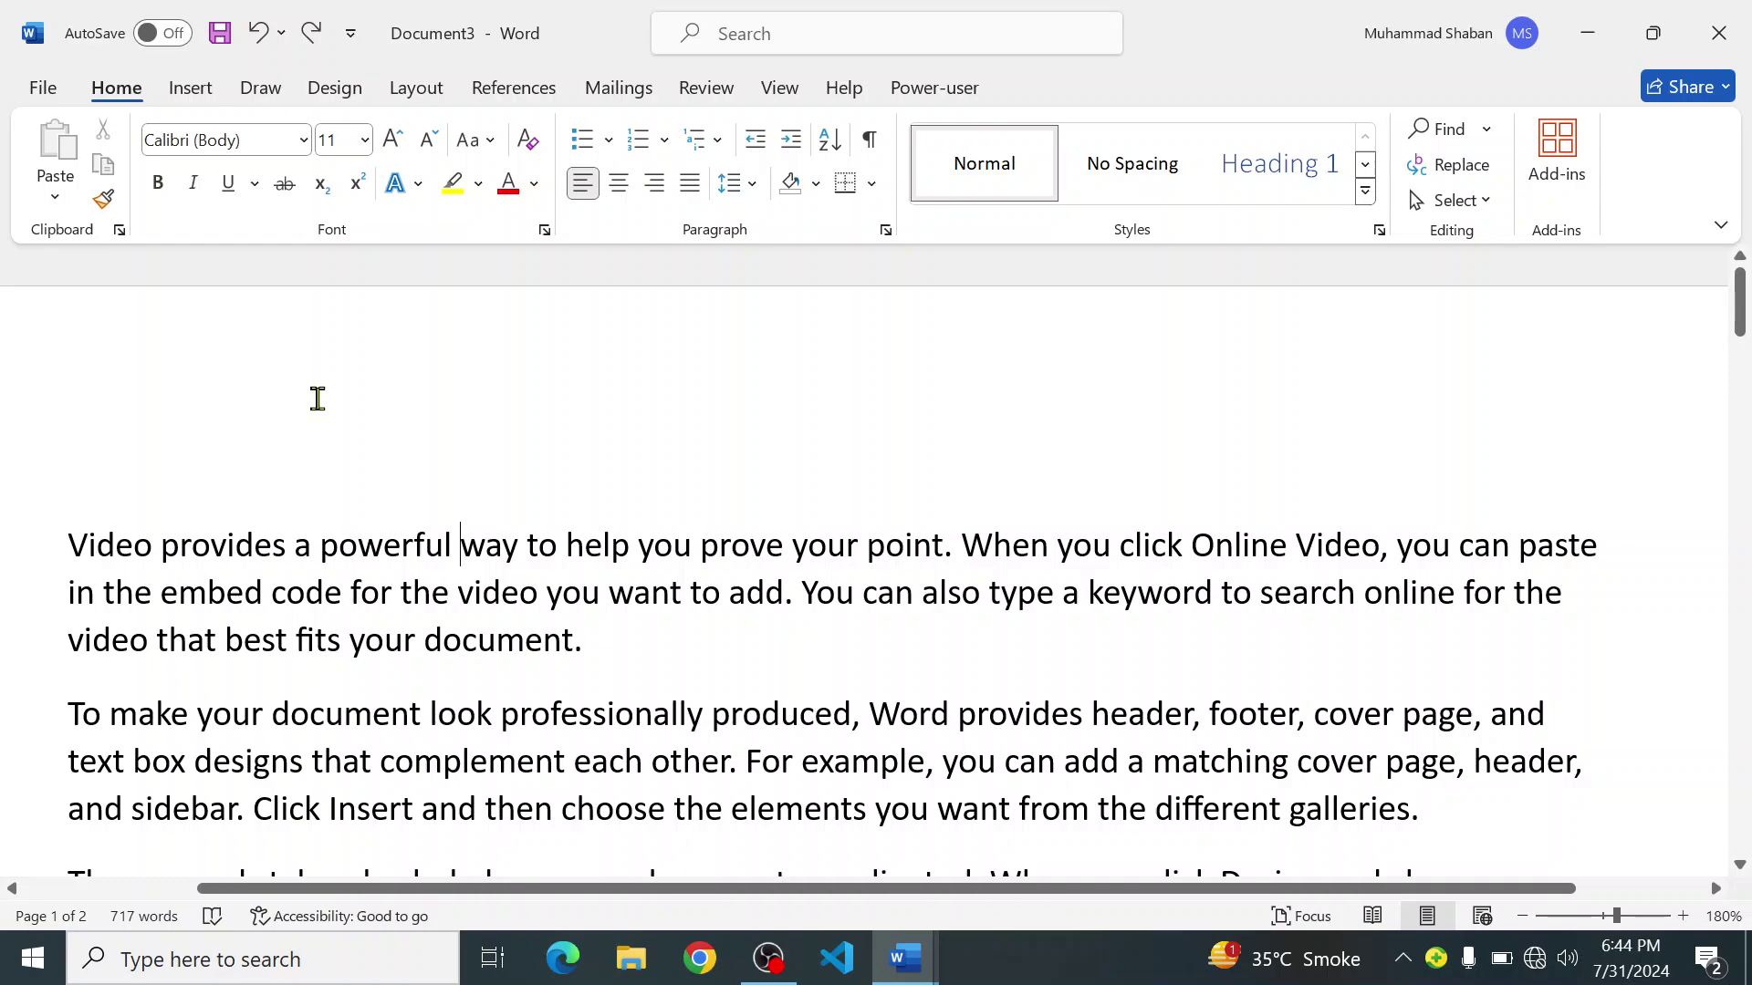
{"action": "double_click", "coordinate": [317, 399]}
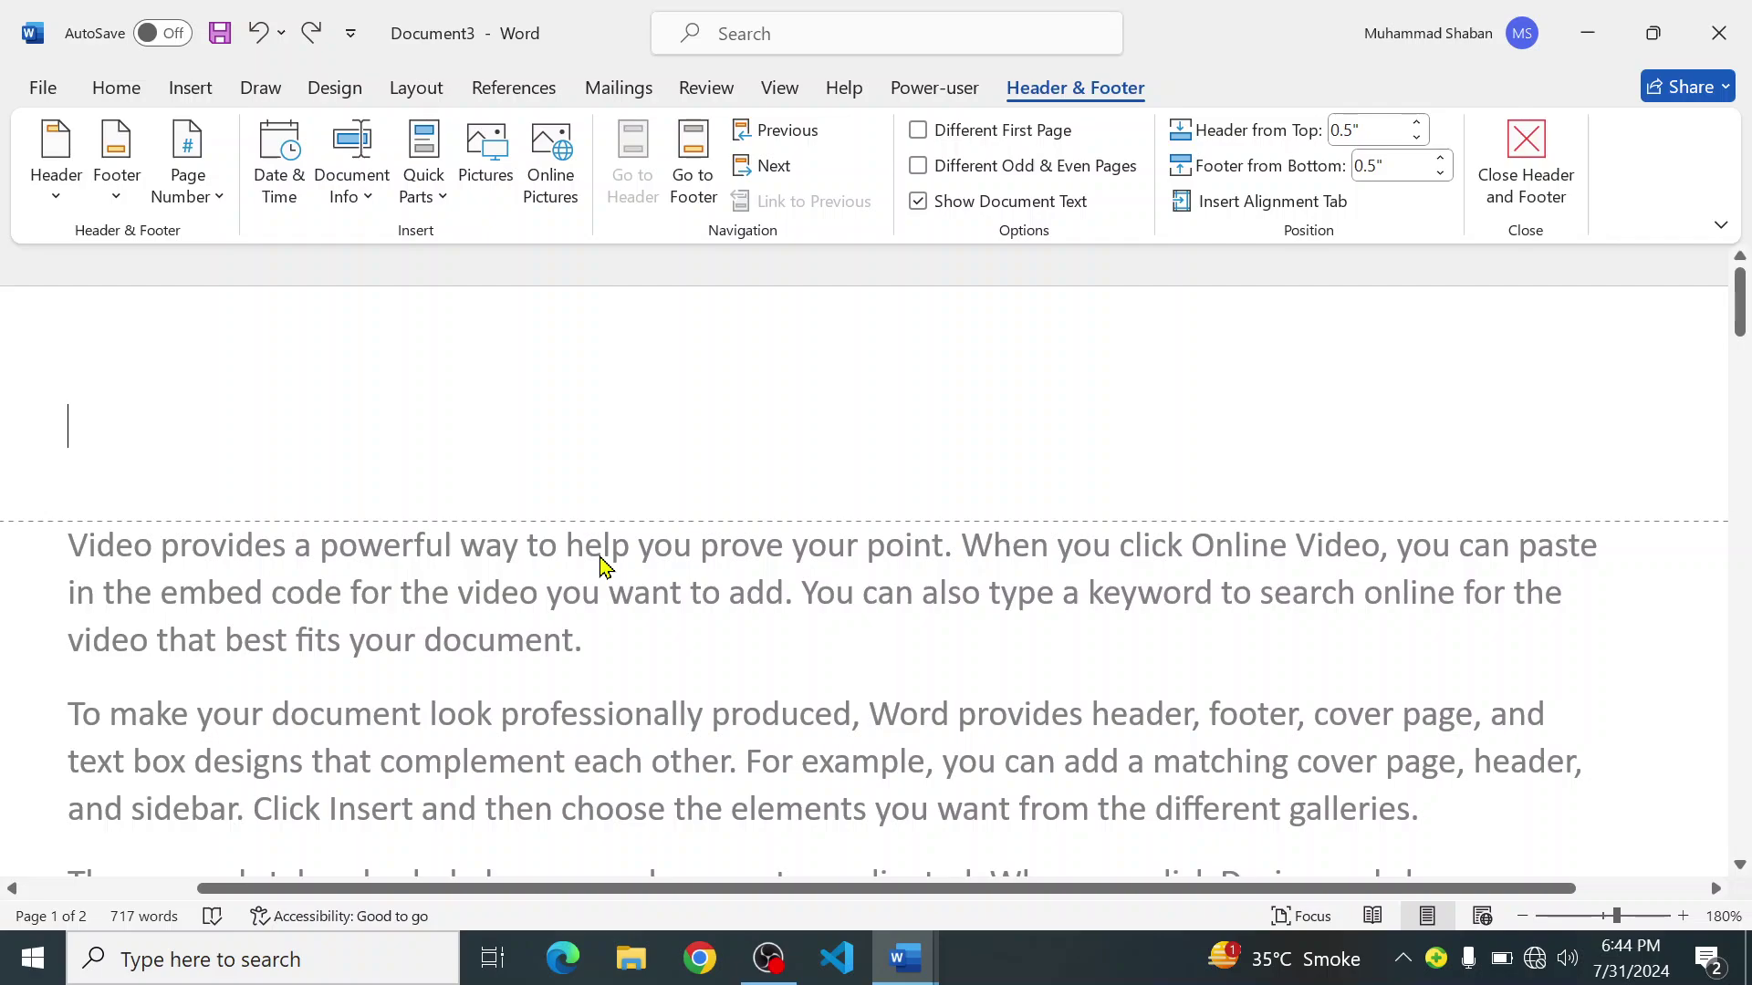
{"action": "type", "text": "Tha"}
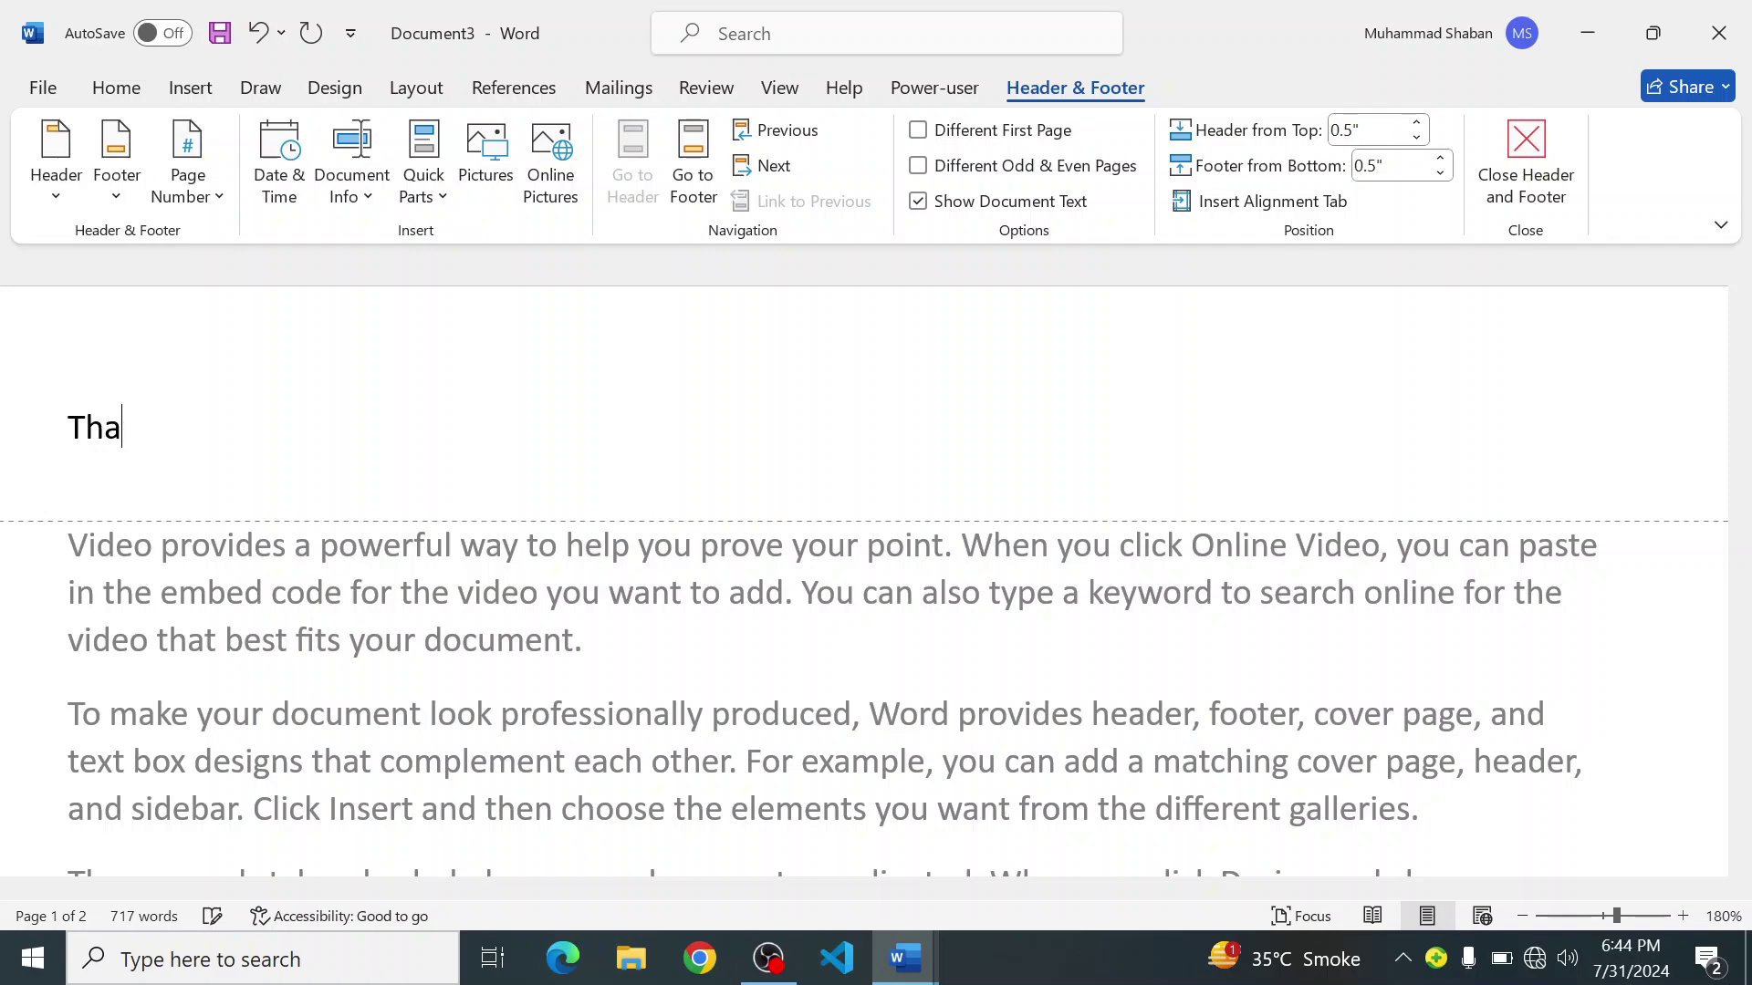
{"action": "type", "text": "l University"}
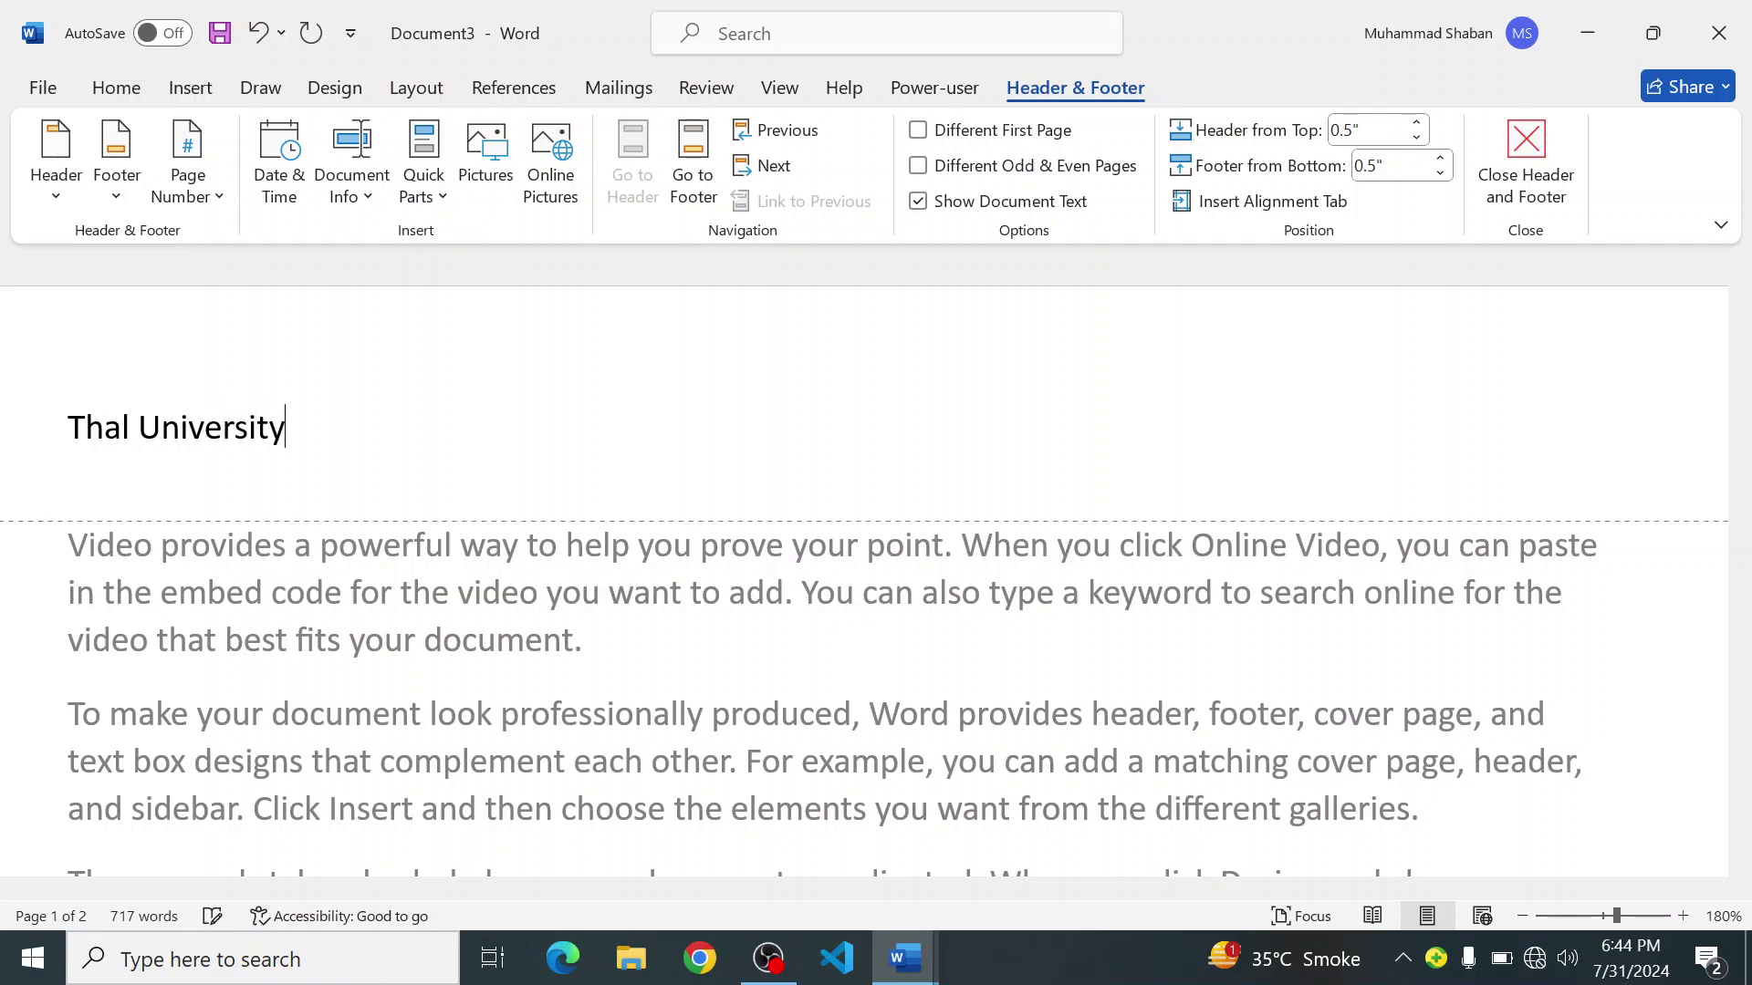
{"action": "type", "text": " Bhakkar"}
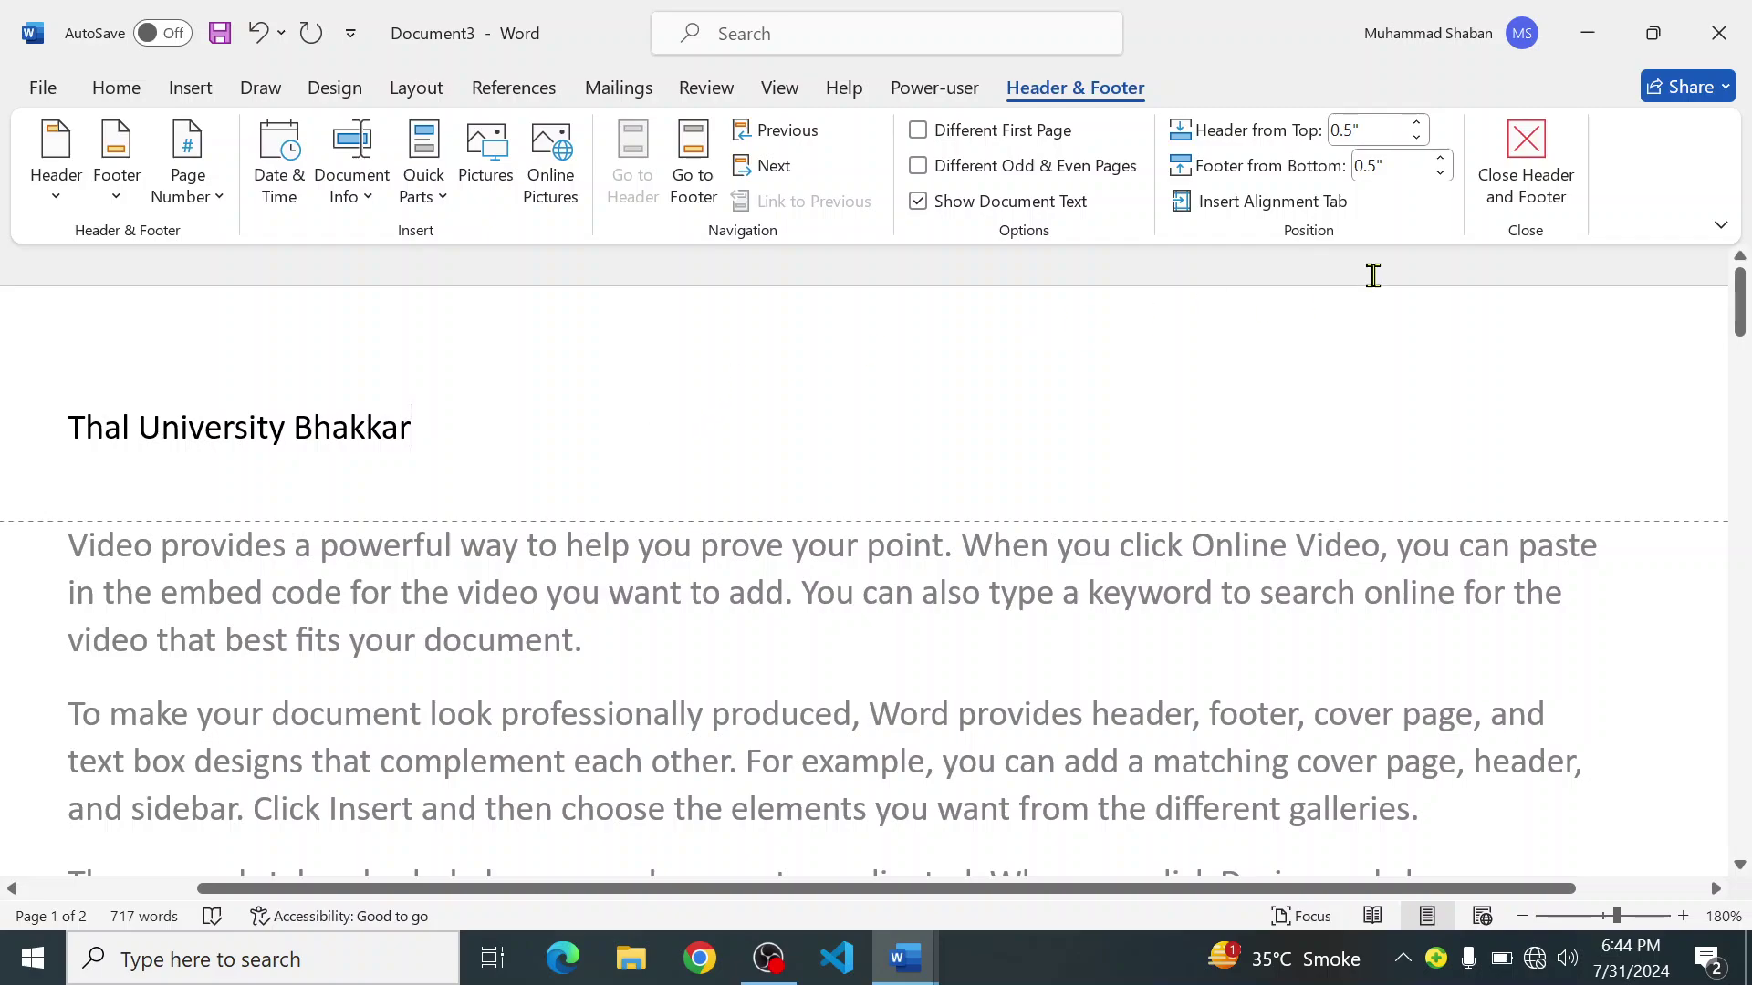
Step: Increase the header's distance from the top of the page to 0.9"
{"action": "left_click", "coordinate": [1420, 125]}
{"action": "left_click", "coordinate": [1420, 125]}
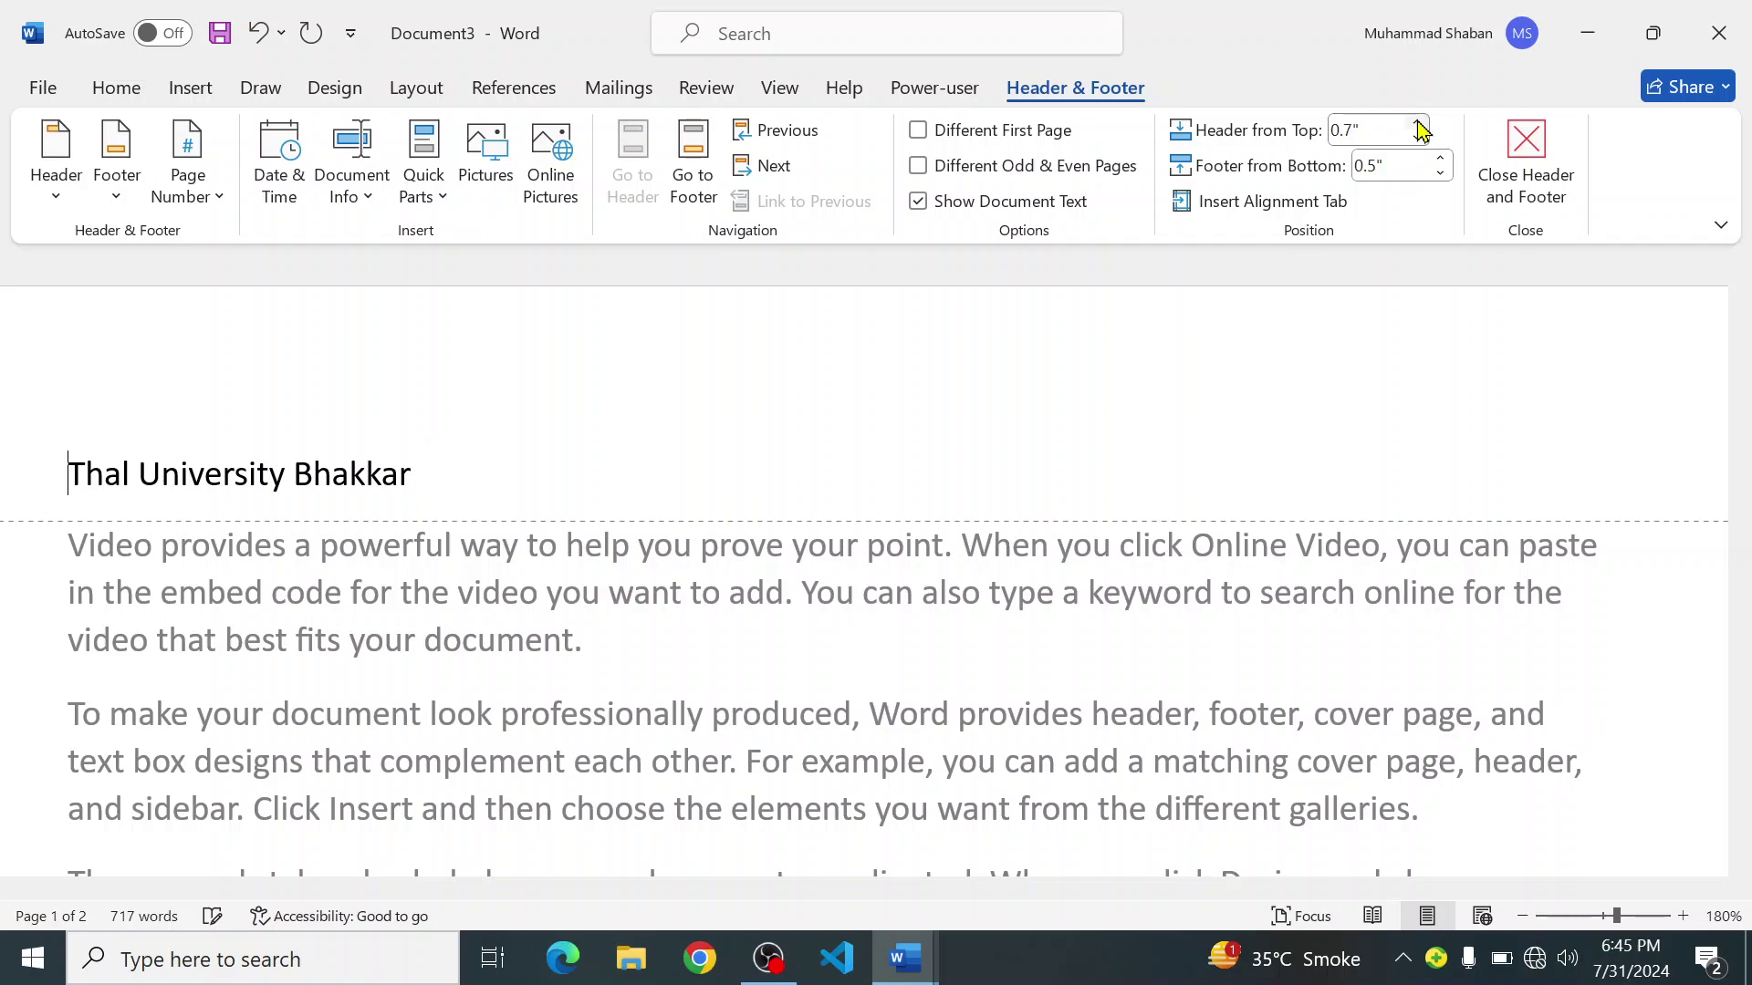
{"action": "left_click", "coordinate": [1420, 125]}
{"action": "left_click", "coordinate": [1418, 138]}
{"action": "left_click", "coordinate": [1418, 138]}
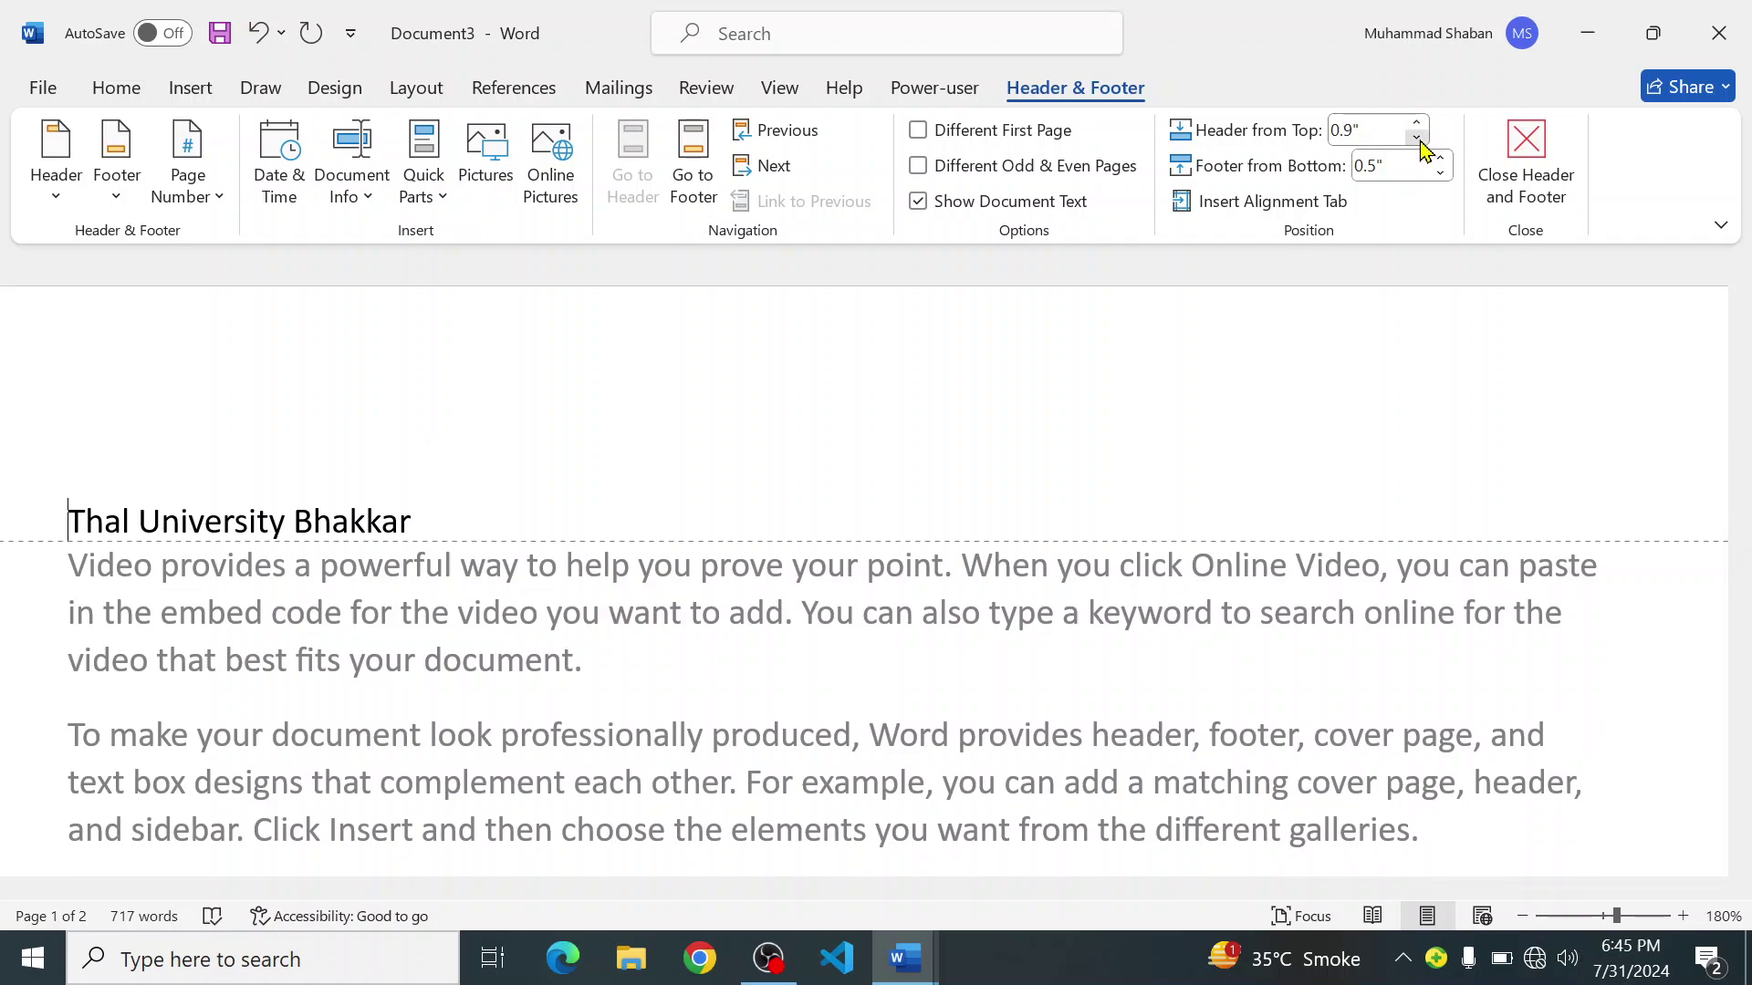
Step: Reduce the header's distance from the top of the page to 0"
{"action": "left_click", "coordinate": [1418, 138]}
{"action": "left_click", "coordinate": [1418, 137]}
{"action": "left_click", "coordinate": [1418, 138]}
{"action": "left_click", "coordinate": [1418, 137]}
{"action": "left_click", "coordinate": [1418, 138]}
{"action": "left_click", "coordinate": [1418, 138]}
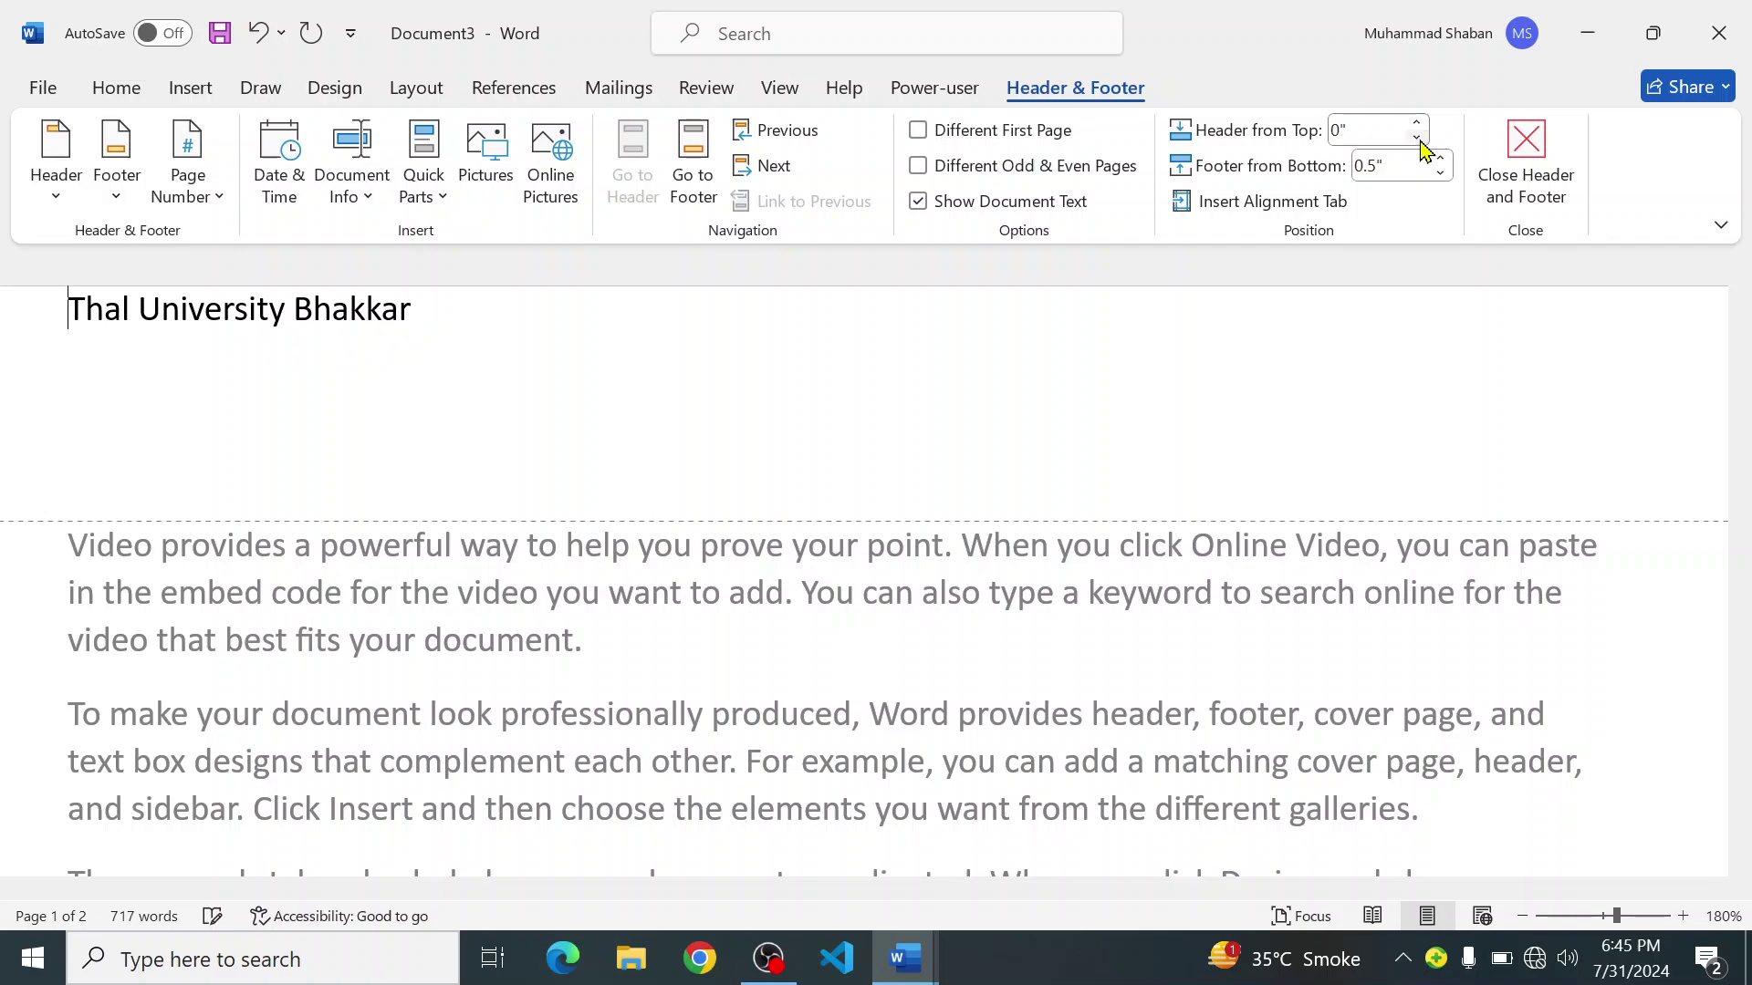
Step: Set the header's distance from the top of the page to 0.1"
{"action": "left_click", "coordinate": [1418, 126]}
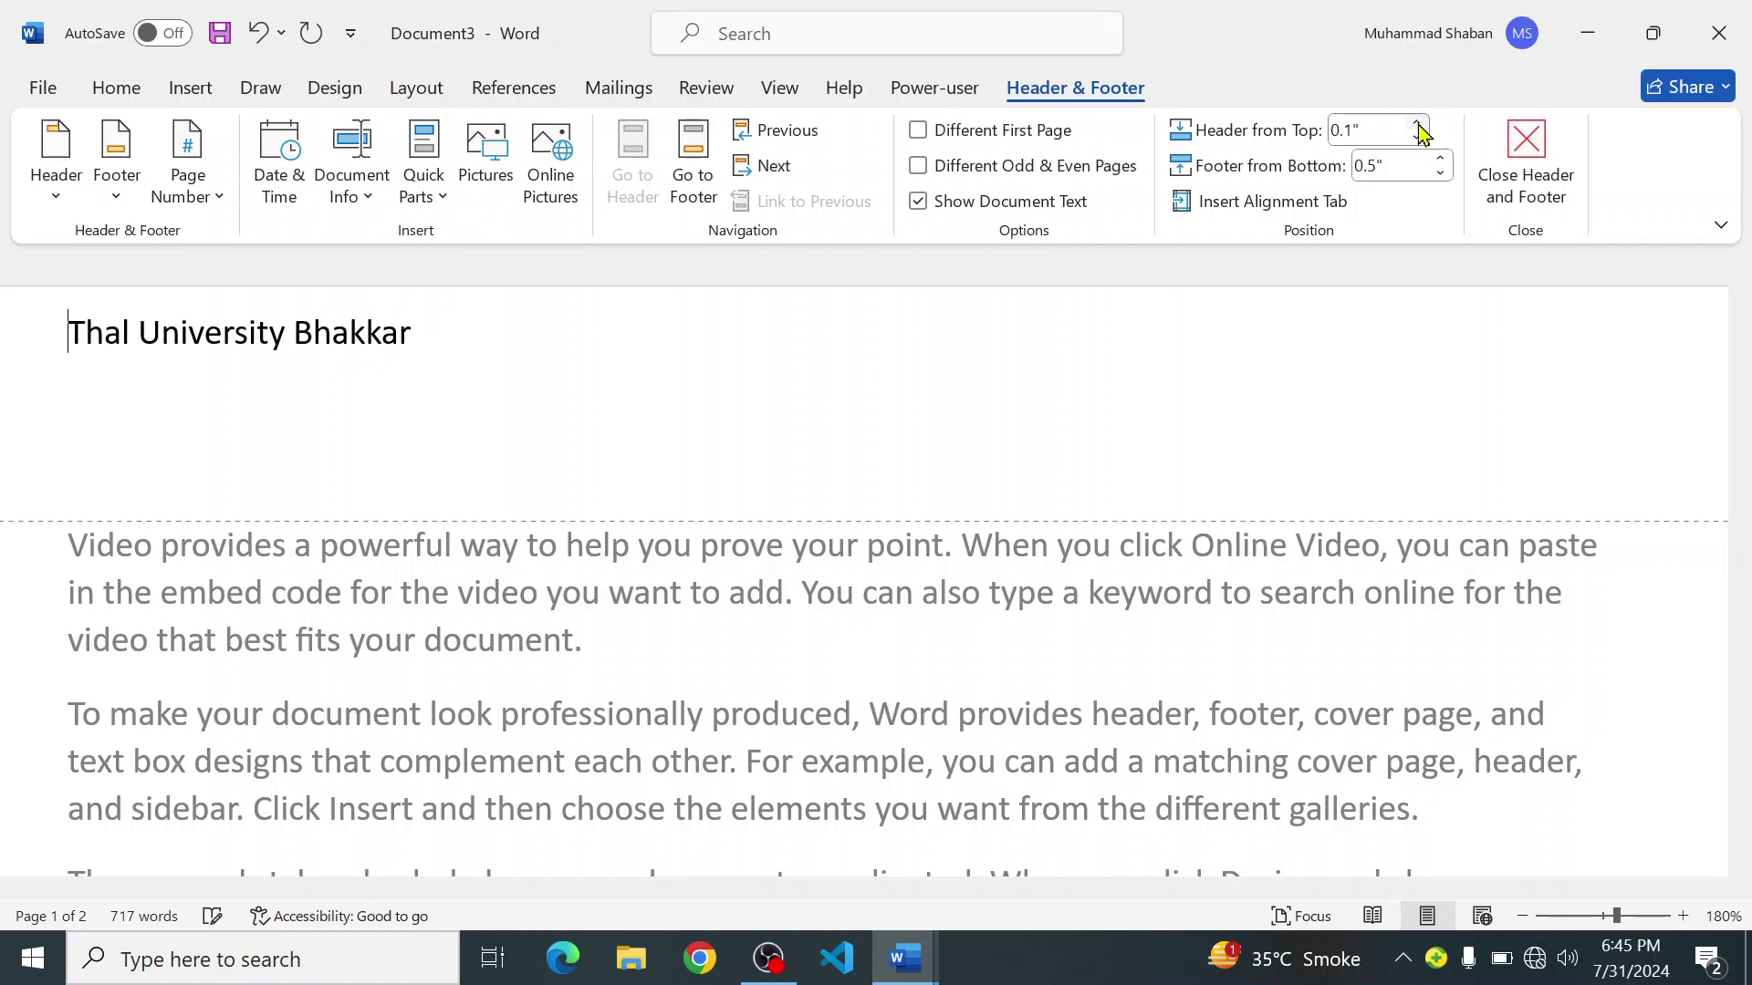
{"action": "left_click", "coordinate": [1418, 126]}
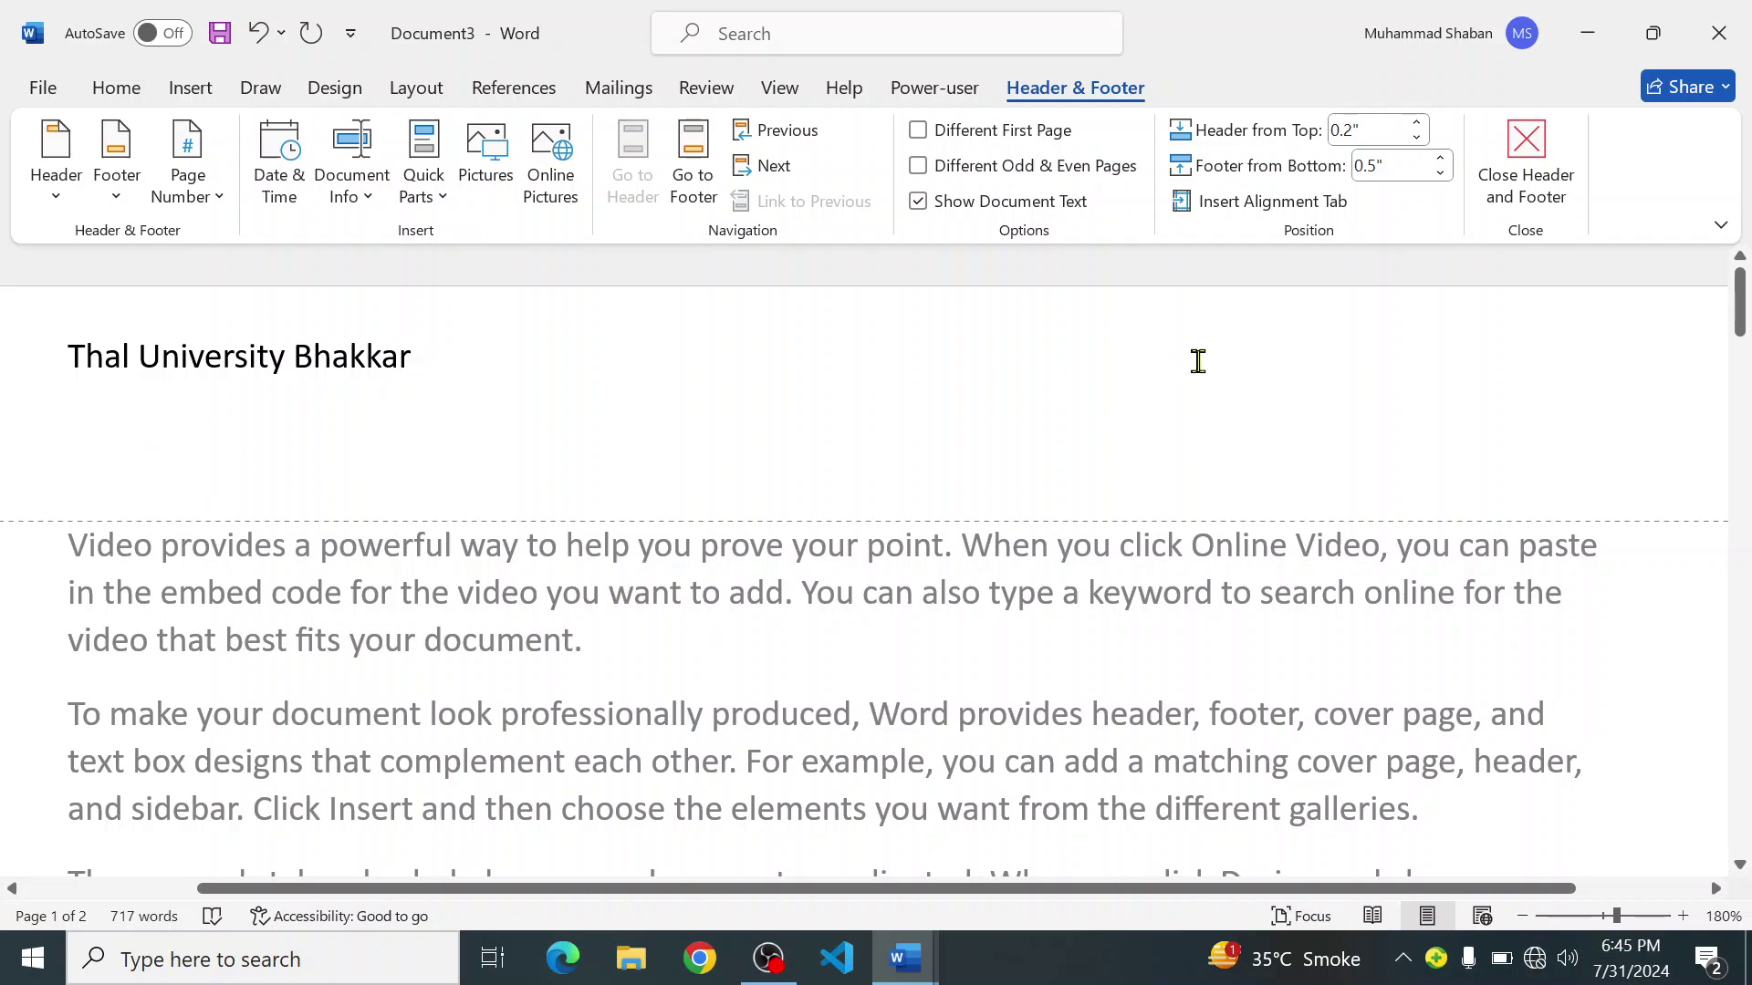
{"action": "left_click", "coordinate": [1416, 139]}
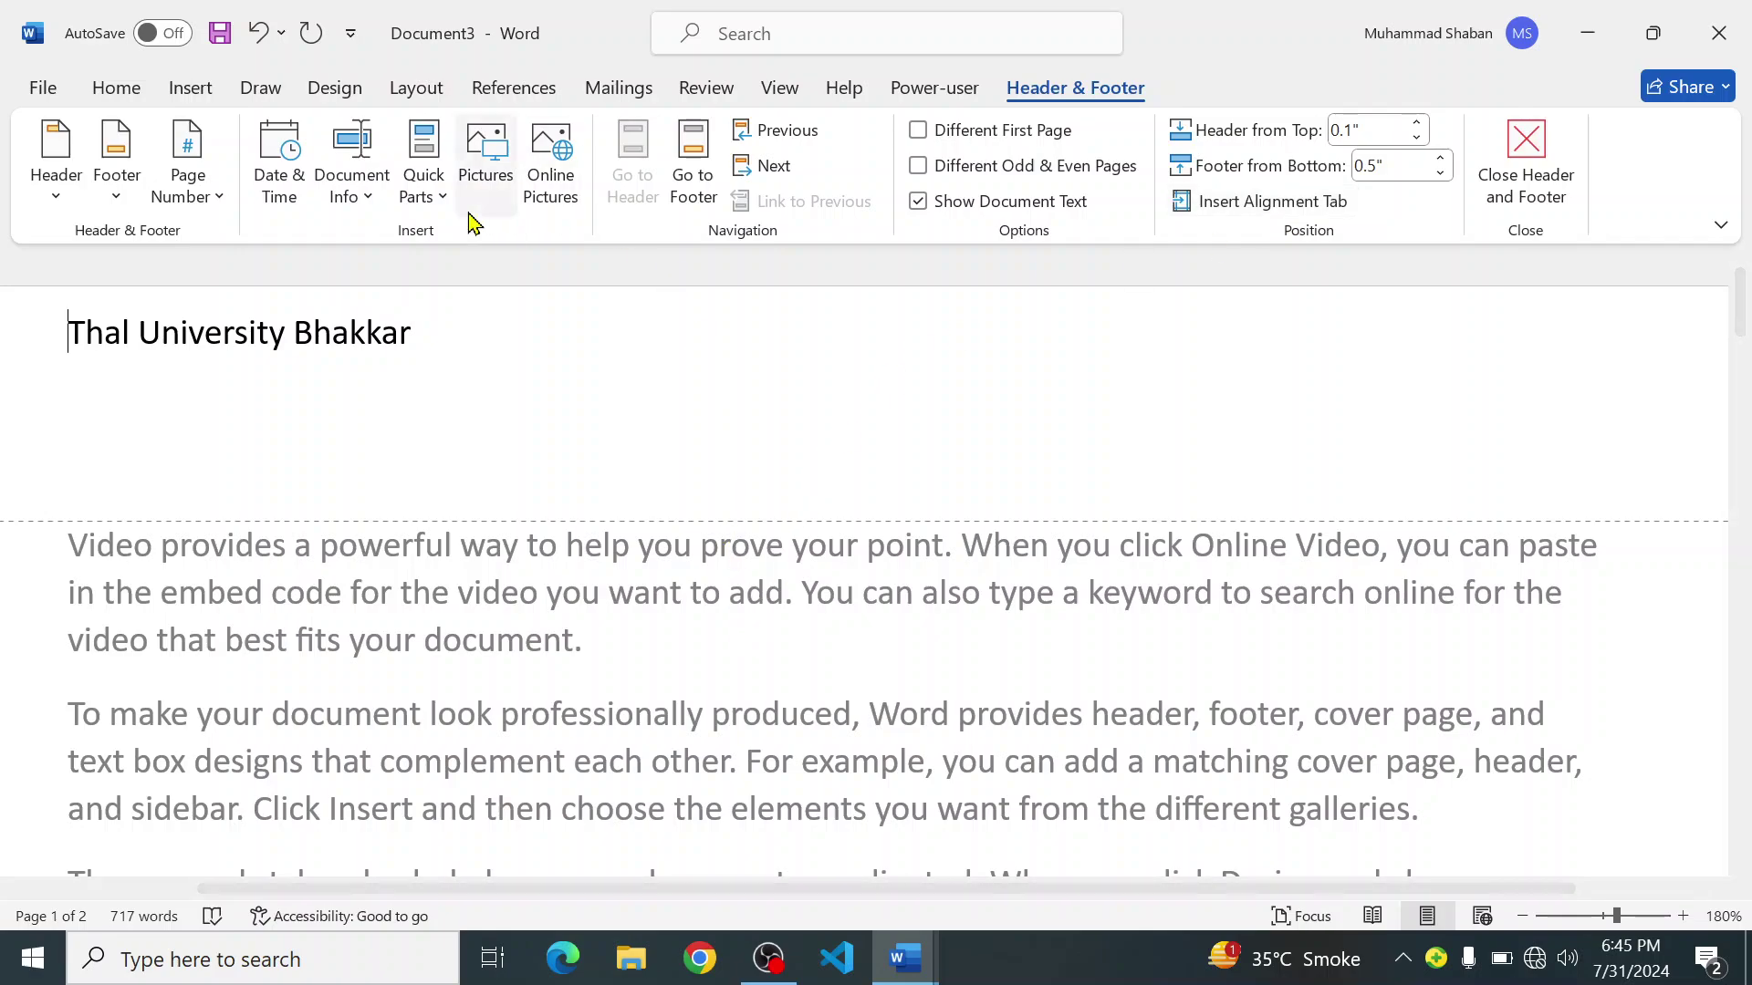
Step: Look at the built-in header designs without applying one
{"action": "left_click", "coordinate": [121, 91]}
{"action": "left_click", "coordinate": [189, 88]}
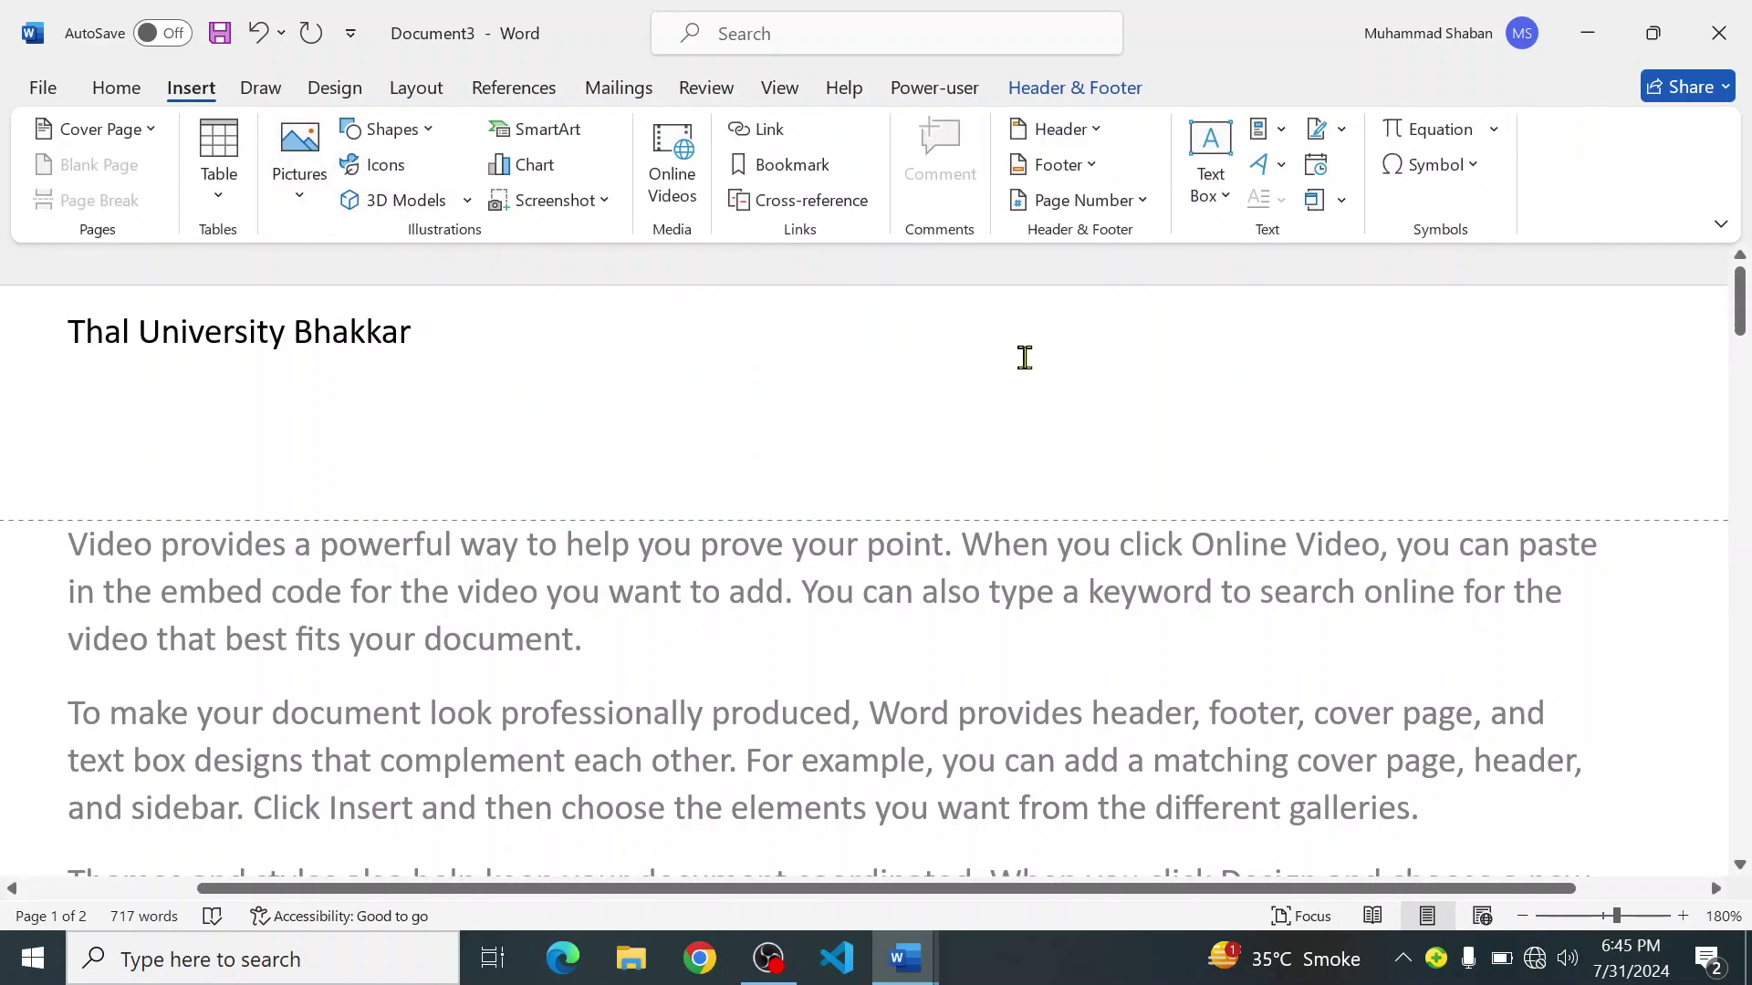
{"action": "left_click", "coordinate": [1099, 134]}
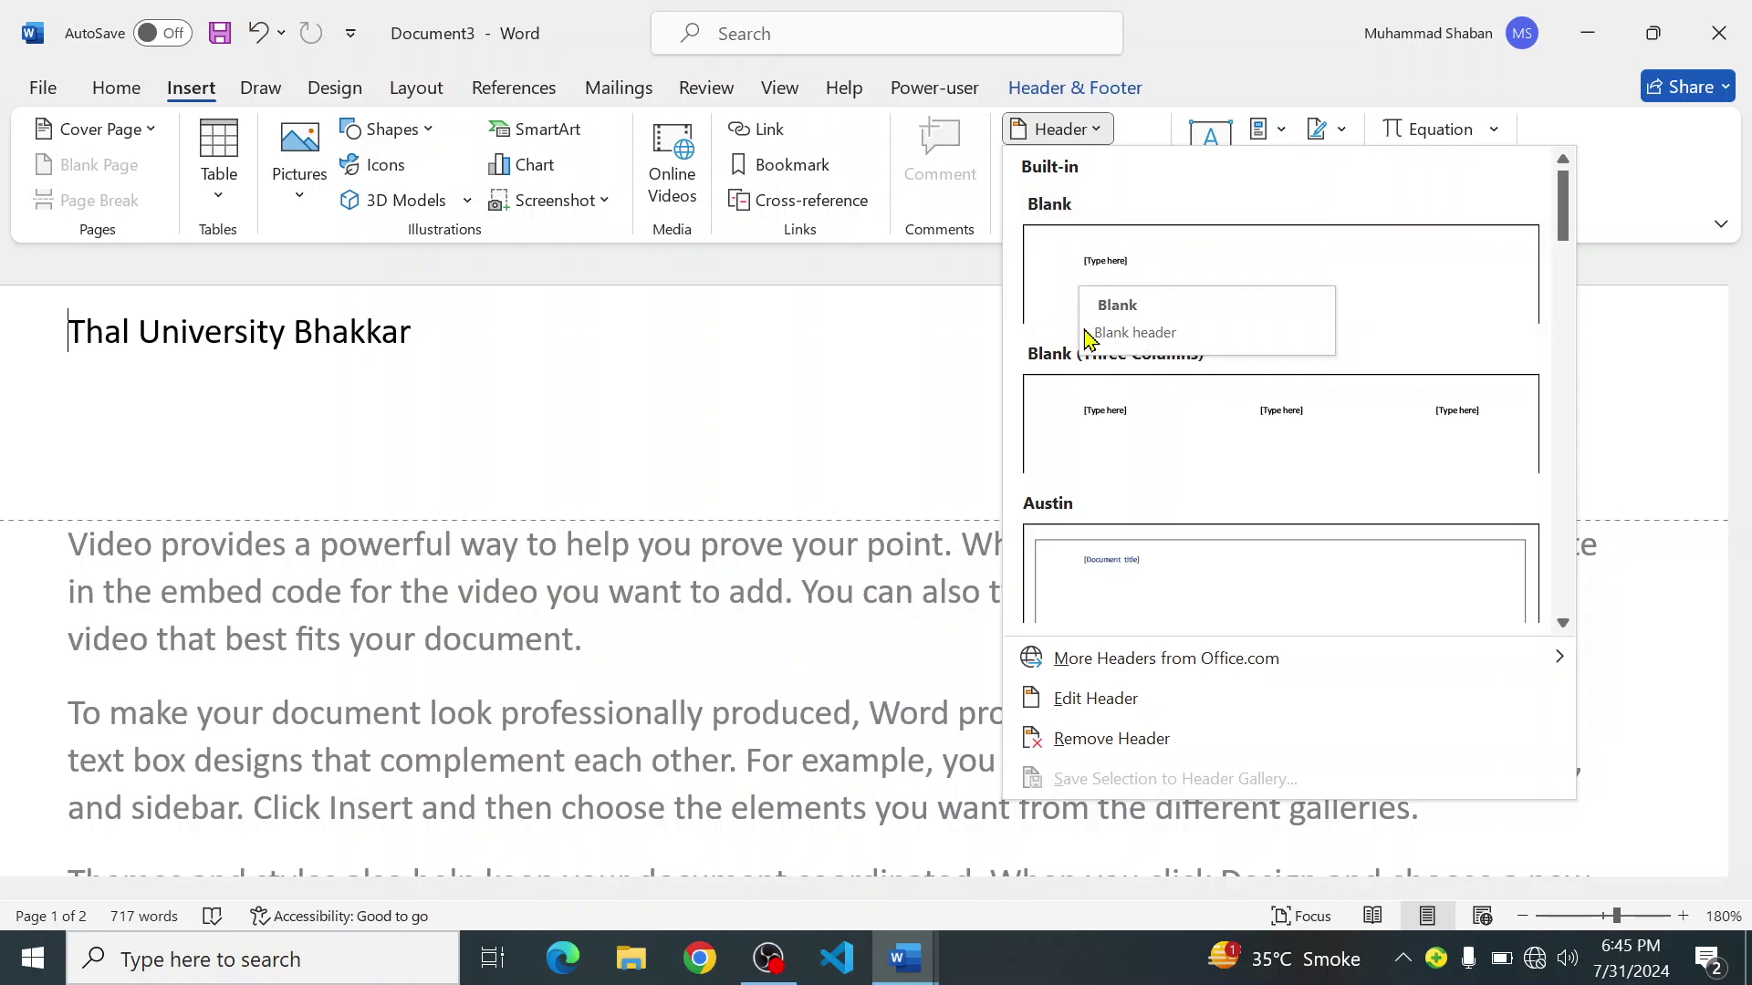
{"action": "left_click", "coordinate": [622, 491]}
Step: Delete all the text in the header and return to the body text
{"action": "left_click", "coordinate": [402, 321]}
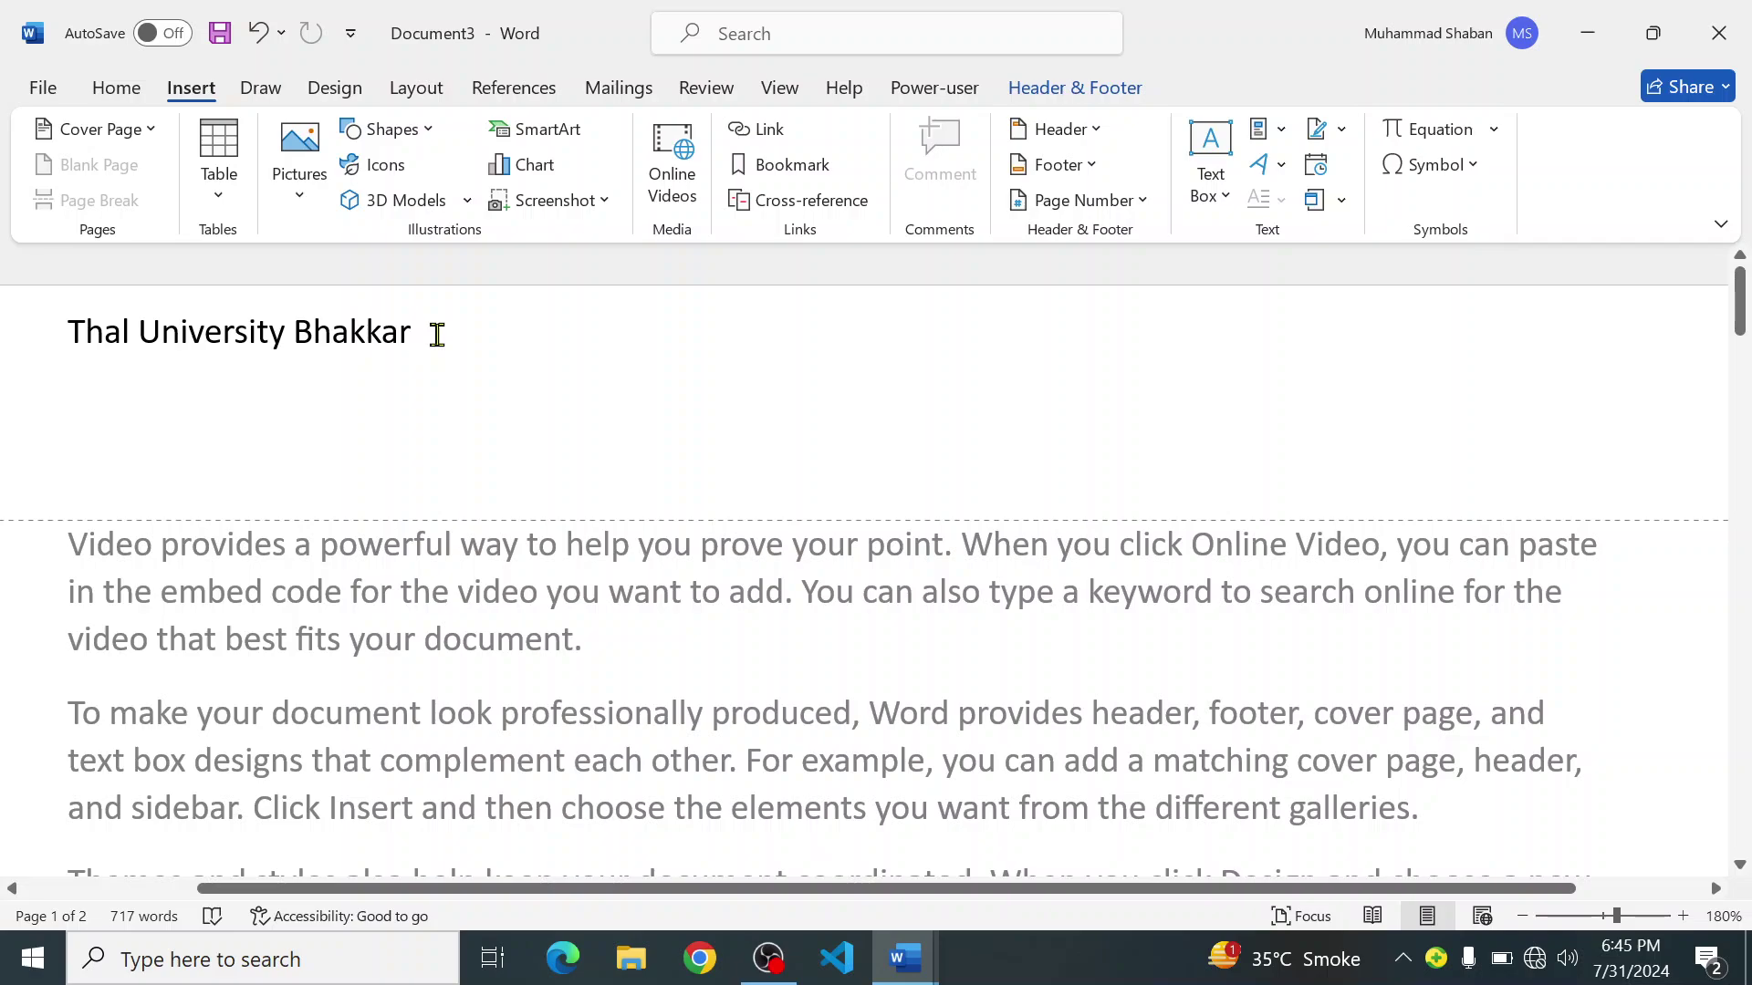
{"action": "key", "text": "BackSpace"}
{"action": "key", "text": "BackSpace"}
{"action": "key", "text": "BackSpace"}
{"action": "key", "text": "BackSpace"}
{"action": "key", "text": "BackSpace"}
{"action": "key", "text": "BackSpace"}
{"action": "key", "text": "BackSpace"}
{"action": "key", "text": "BackSpace"}
{"action": "key", "text": "BackSpace"}
{"action": "key", "text": "BackSpace"}
{"action": "key", "text": "BackSpace"}
{"action": "key", "text": "BackSpace"}
{"action": "key", "text": "BackSpace"}
{"action": "key", "text": "BackSpace"}
{"action": "key", "text": "BackSpace"}
{"action": "key", "text": "BackSpace"}
{"action": "key", "text": "BackSpace"}
{"action": "key", "text": "BackSpace"}
{"action": "key", "text": "BackSpace"}
{"action": "key", "text": "BackSpace"}
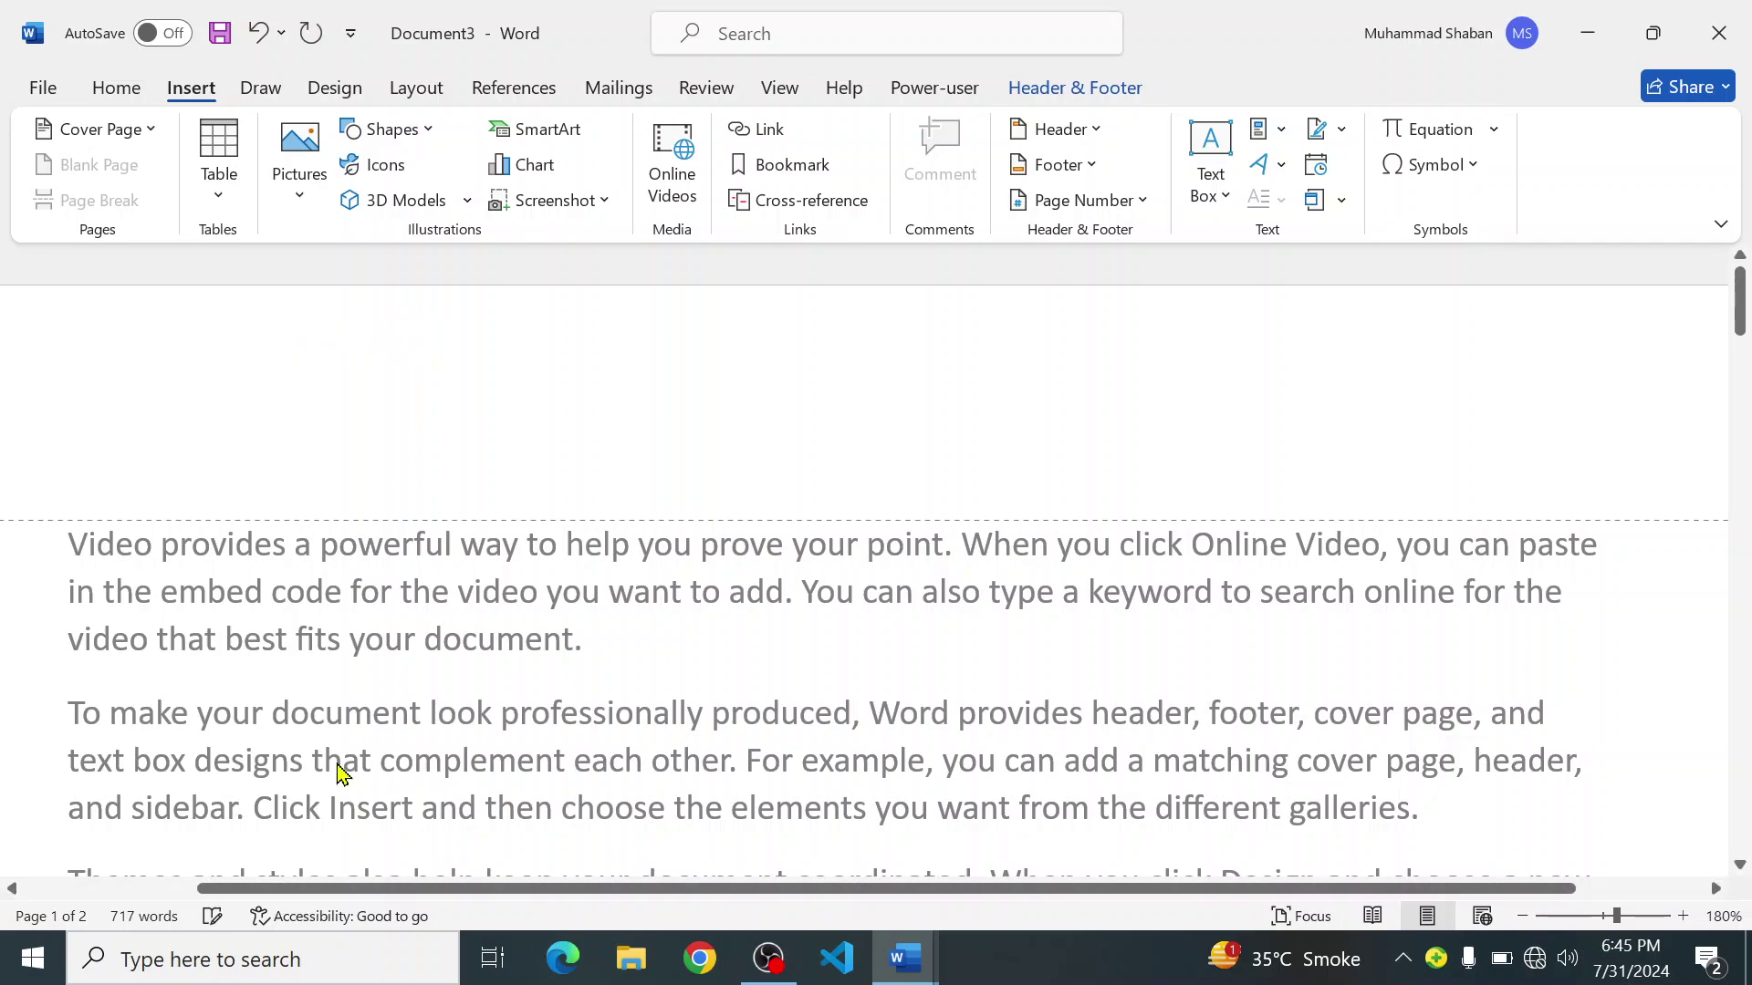
{"action": "double_click", "coordinate": [338, 774]}
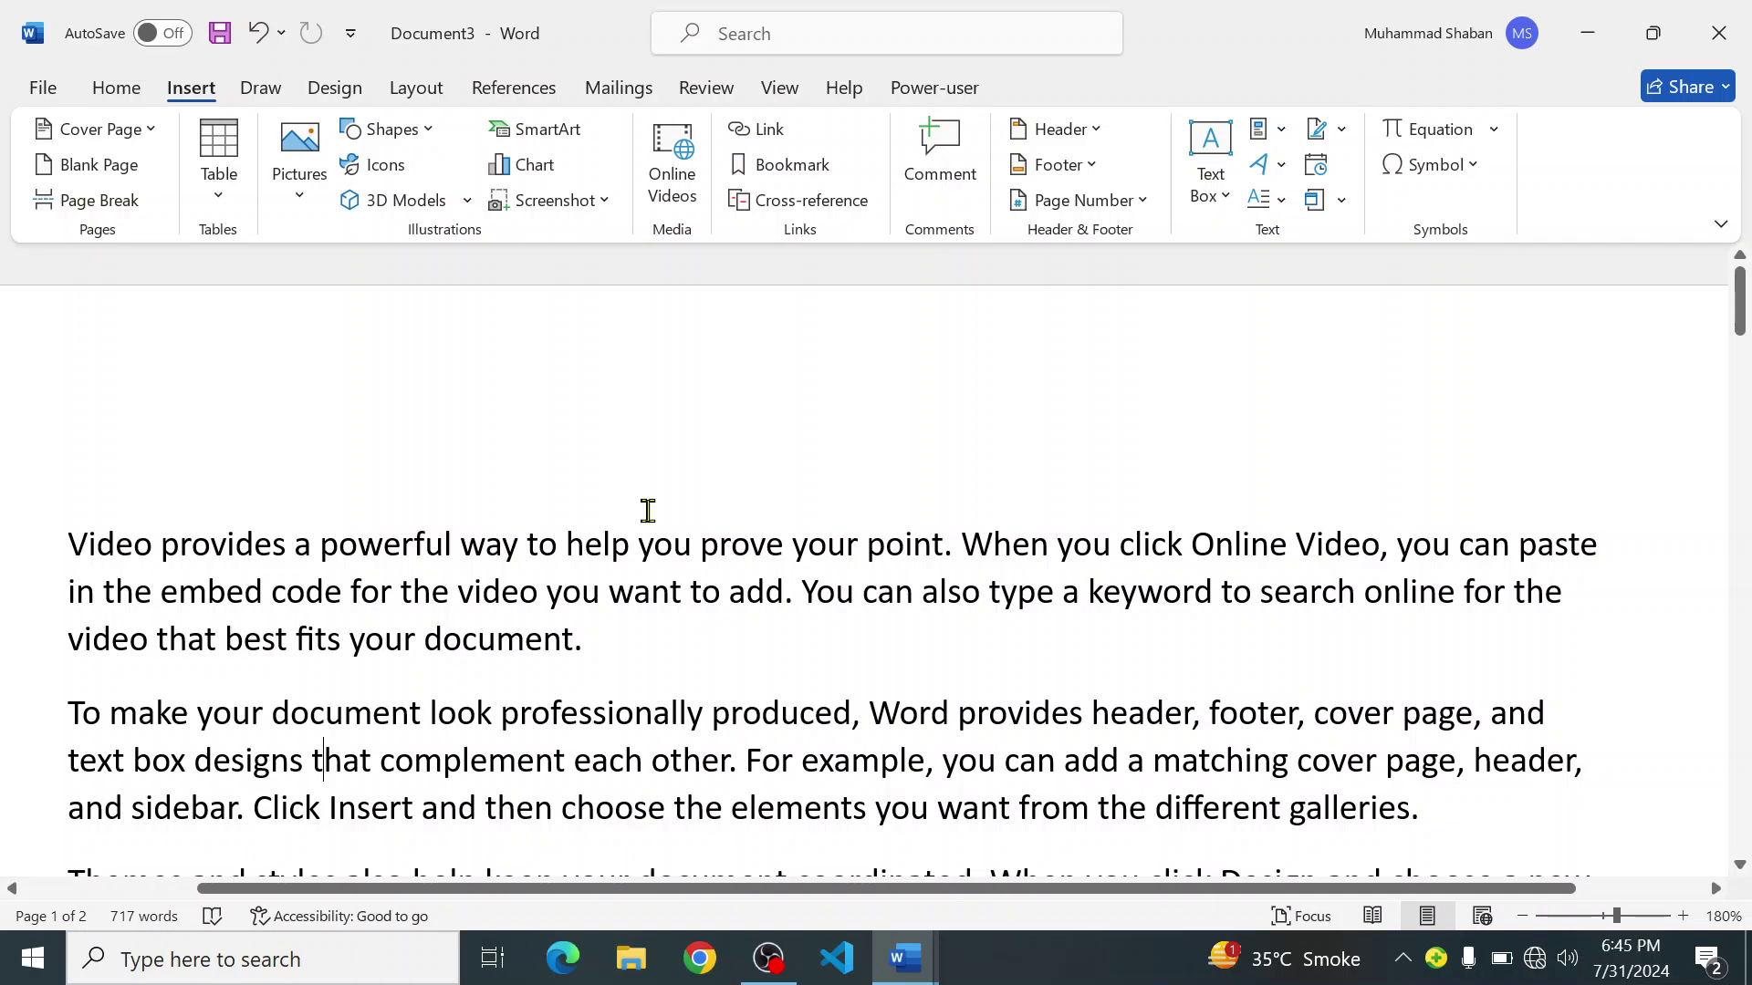
Step: Insert the built-in Whisp header design
{"action": "left_click", "coordinate": [1095, 130]}
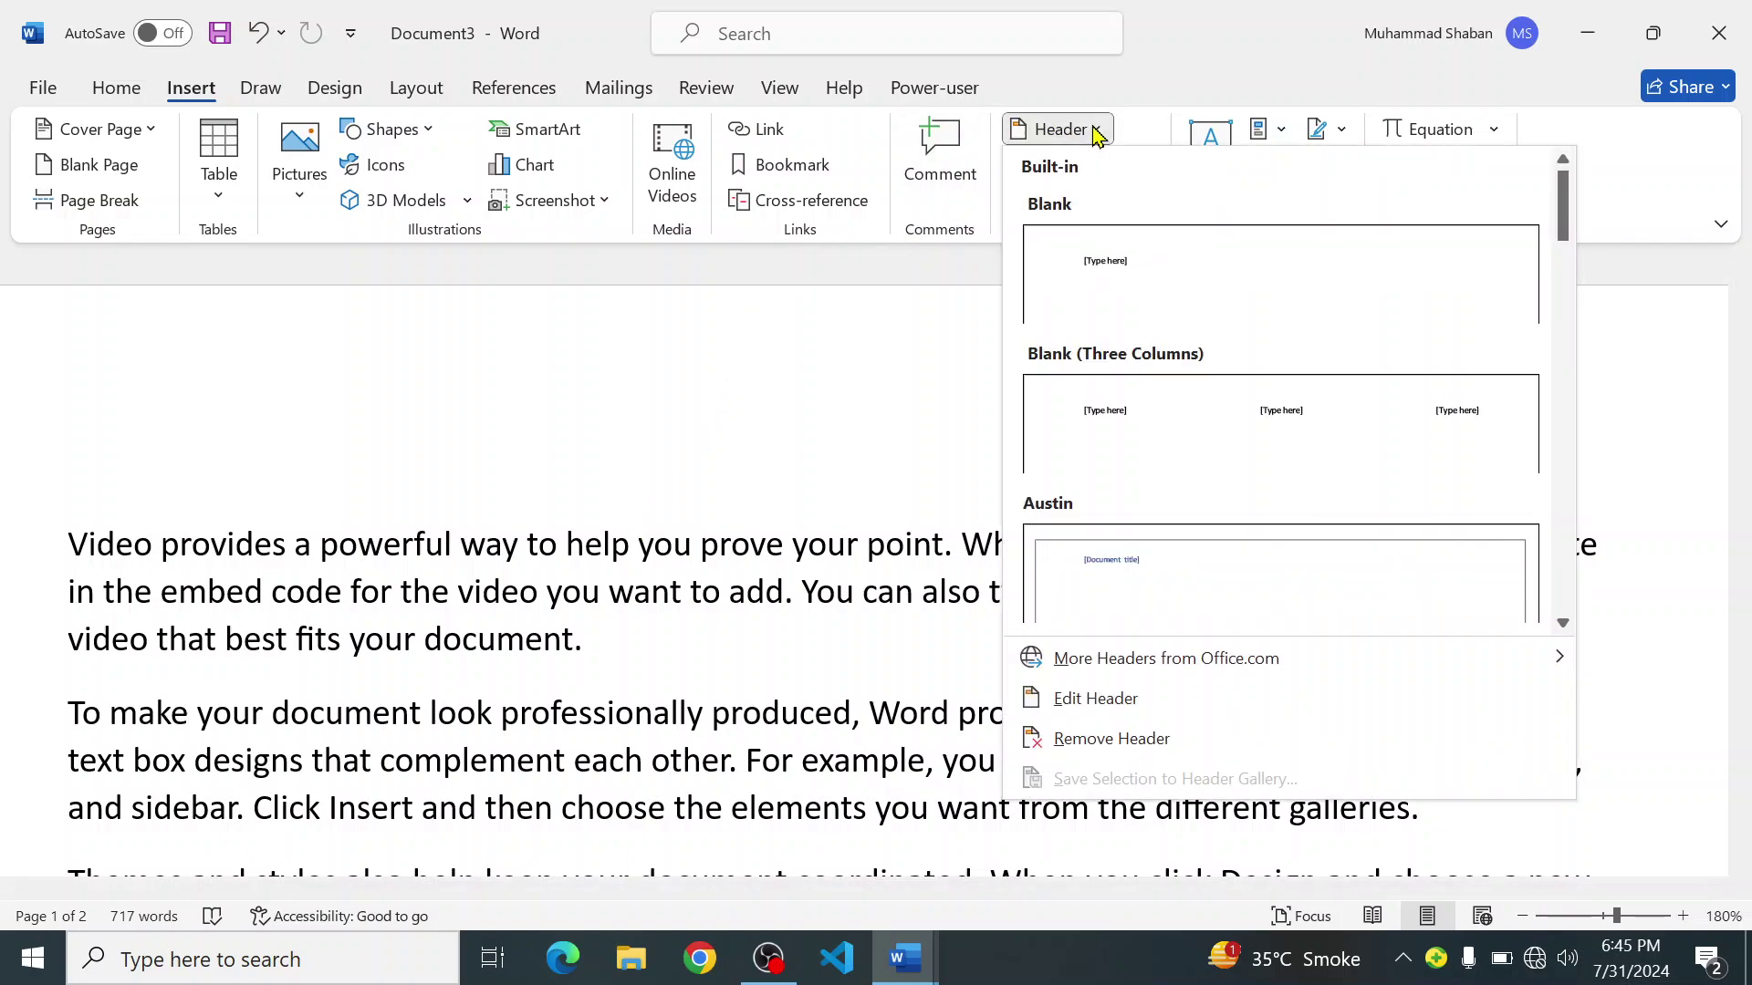
{"action": "scroll", "coordinate": [1141, 420], "scroll_direction": "down", "scroll_amount": 5}
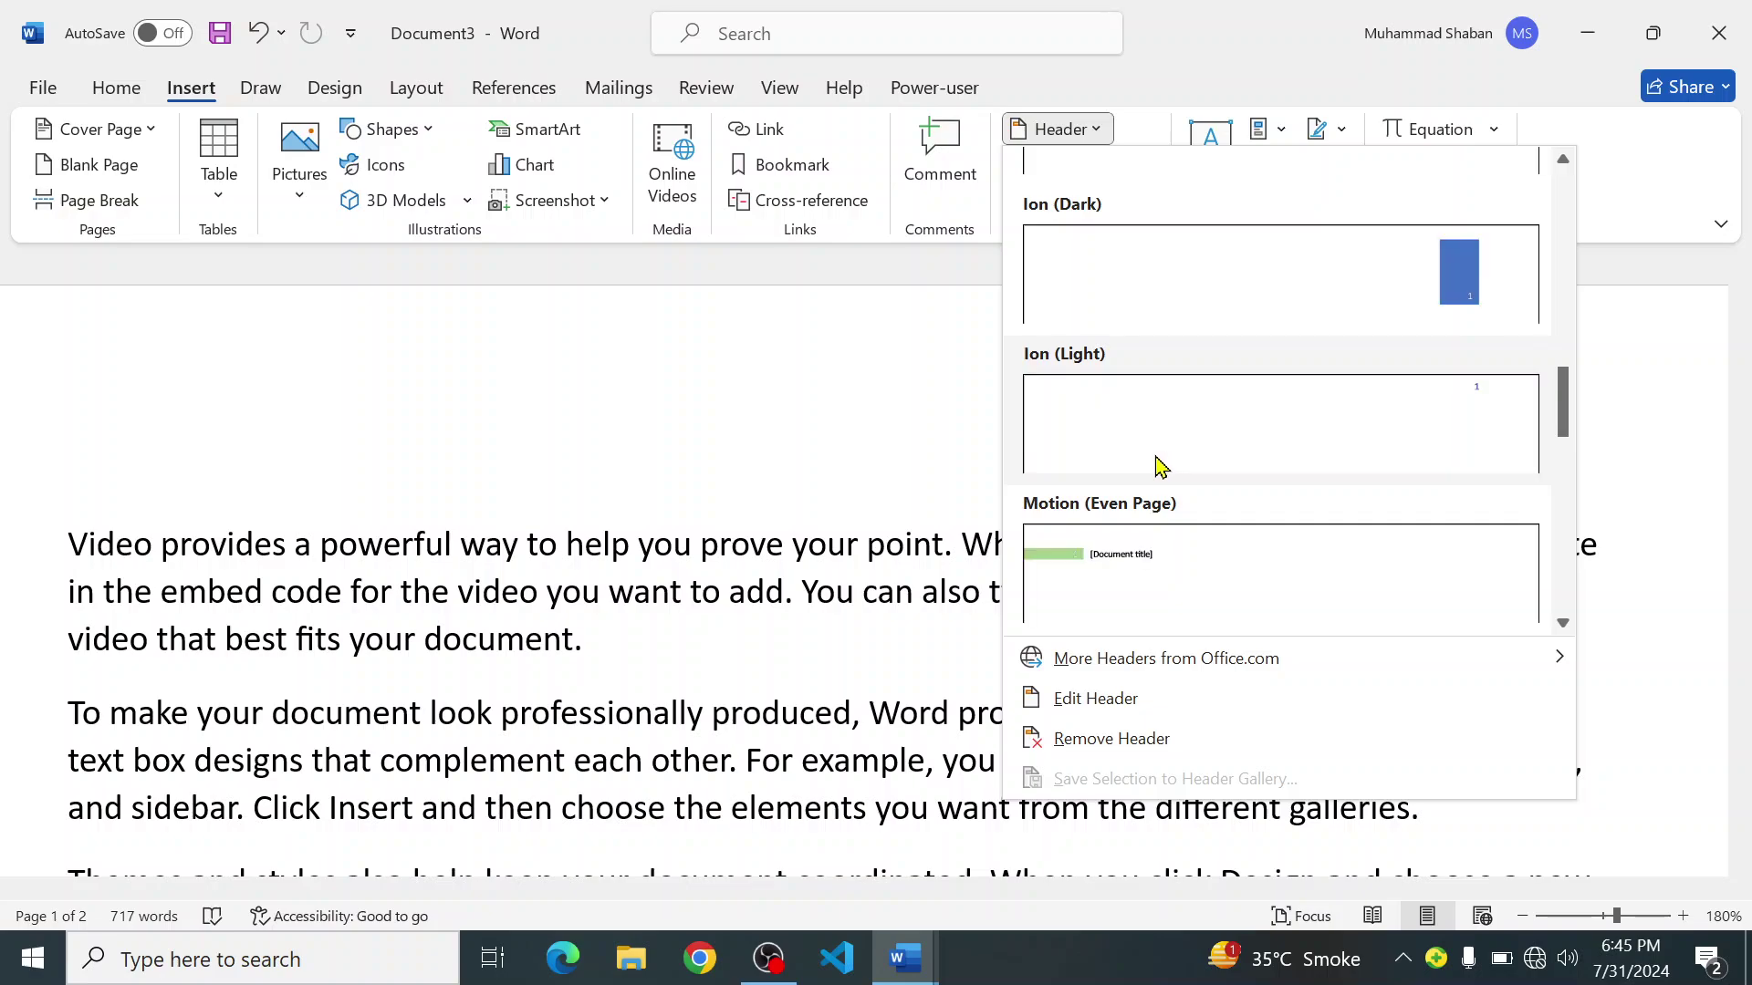
{"action": "scroll", "coordinate": [1109, 561], "scroll_direction": "down", "scroll_amount": 5}
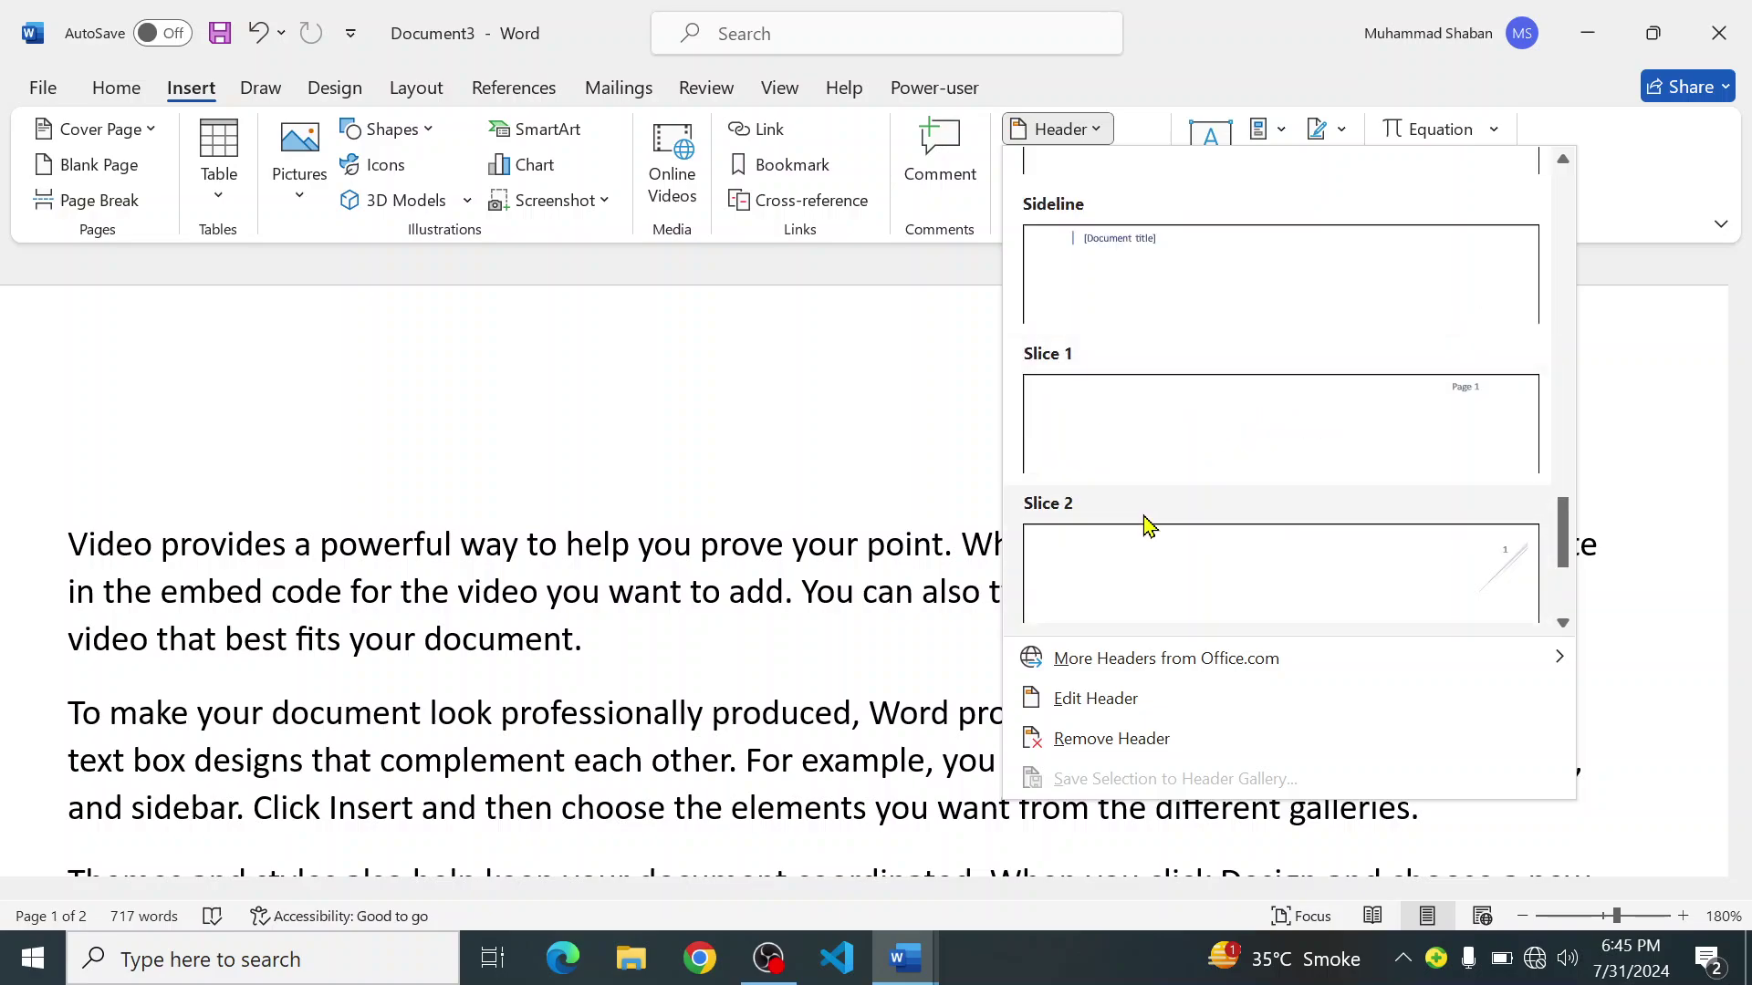
{"action": "scroll", "coordinate": [1148, 527], "scroll_direction": "down", "scroll_amount": 3}
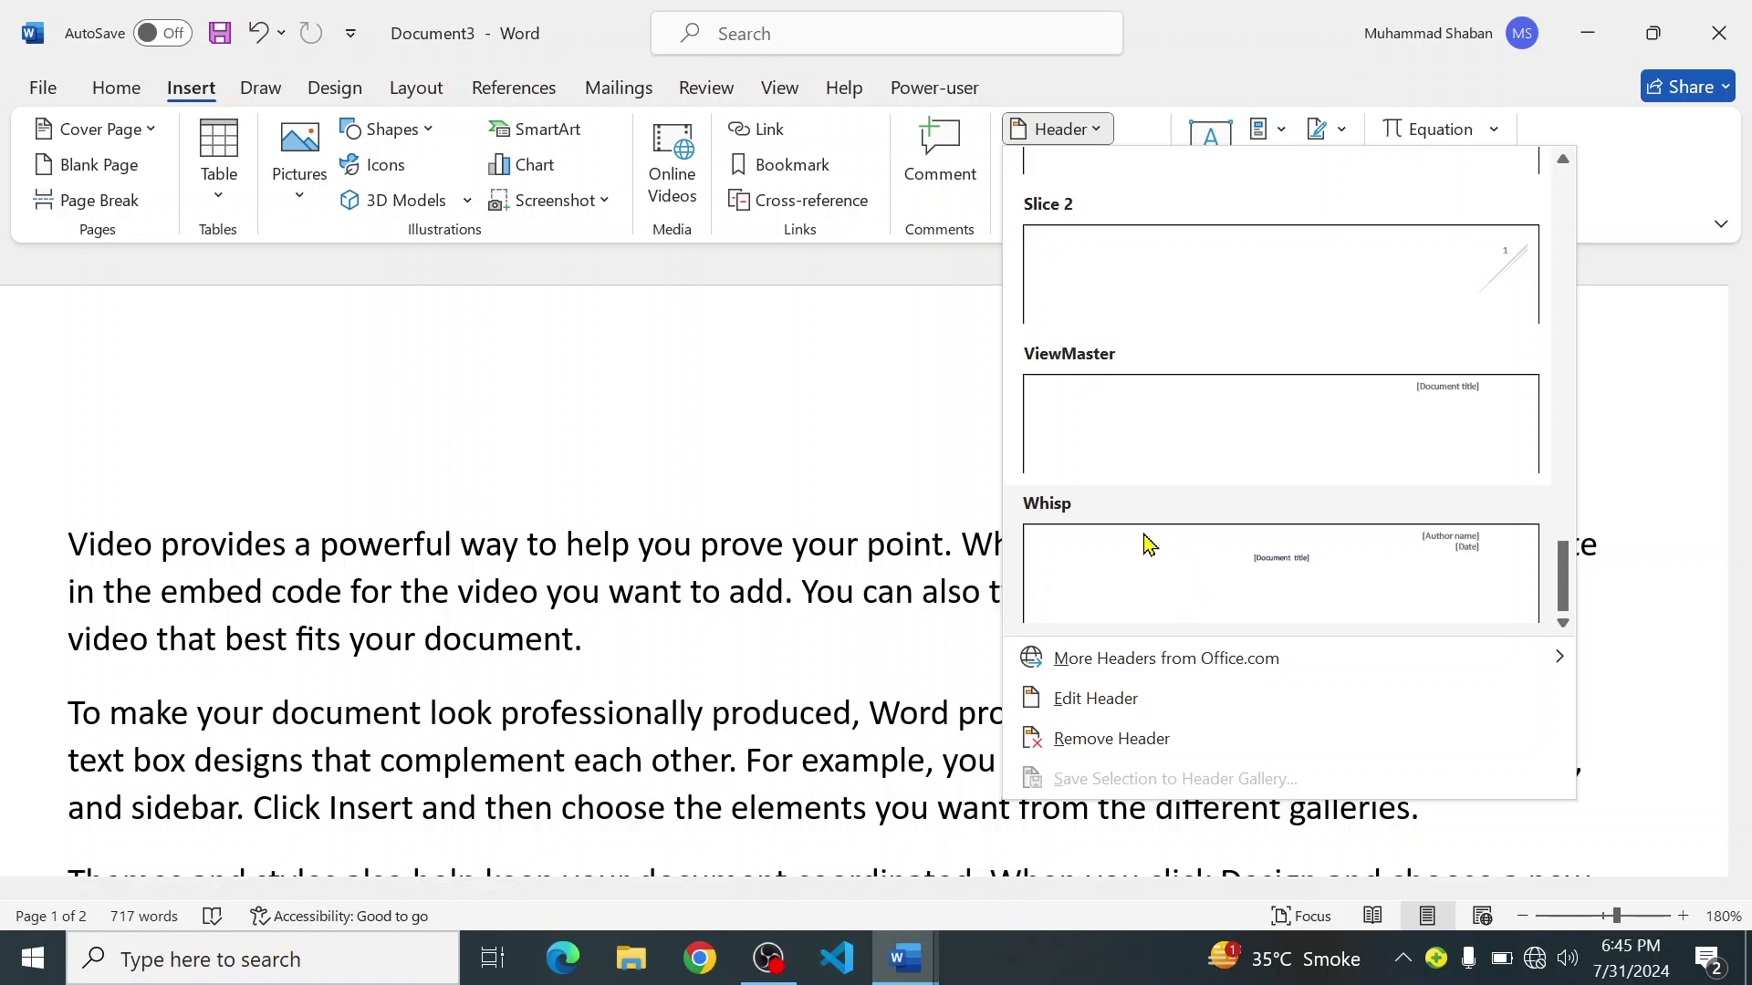
{"action": "left_click", "coordinate": [1257, 558]}
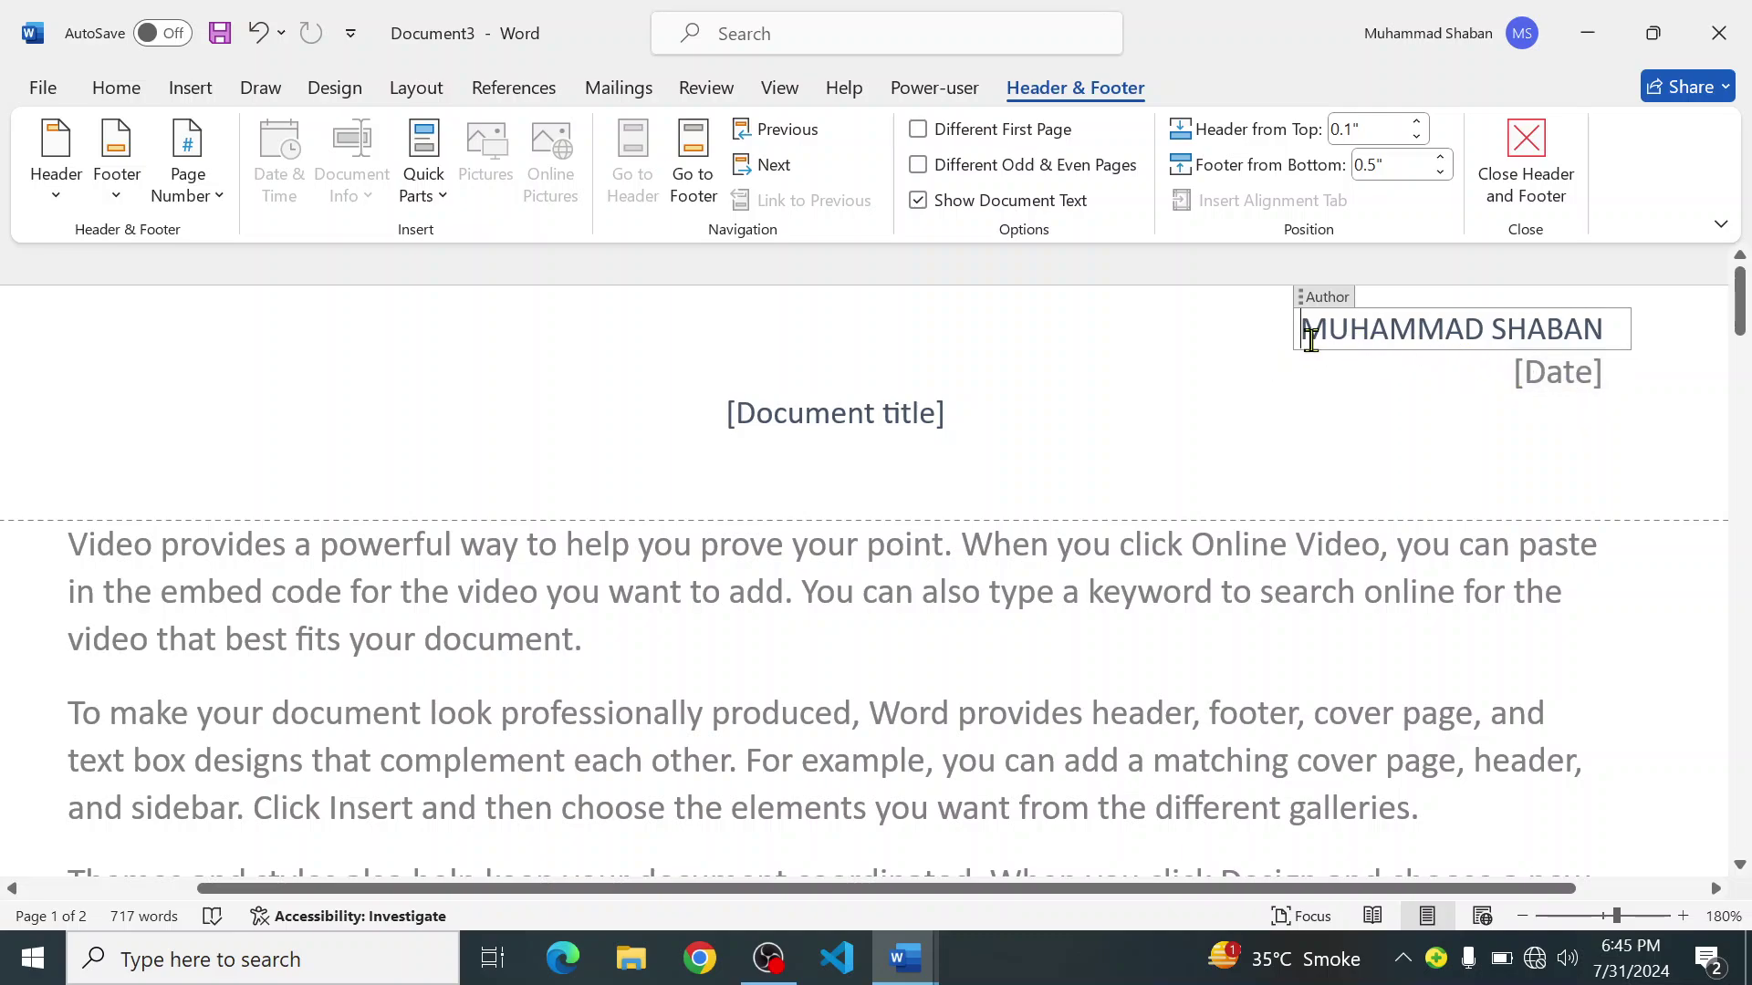
Step: Set the header's document title to HEADER and close header editing
{"action": "left_click", "coordinate": [1562, 383]}
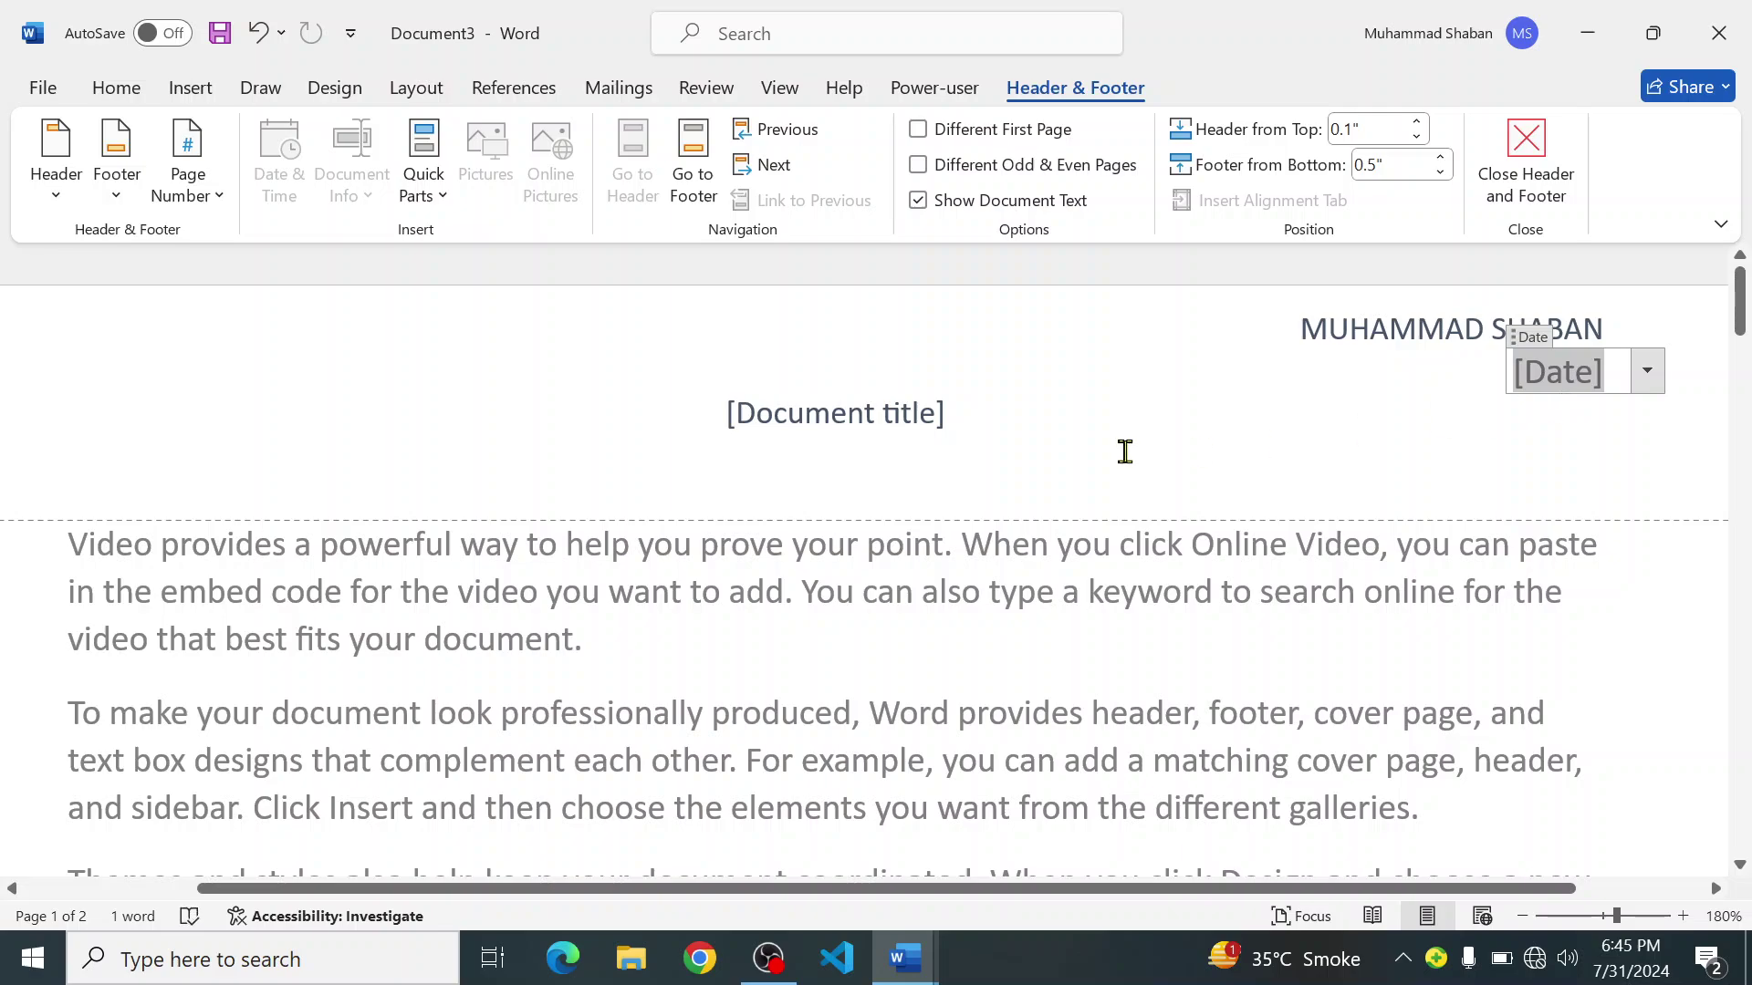
{"action": "left_click", "coordinate": [856, 424]}
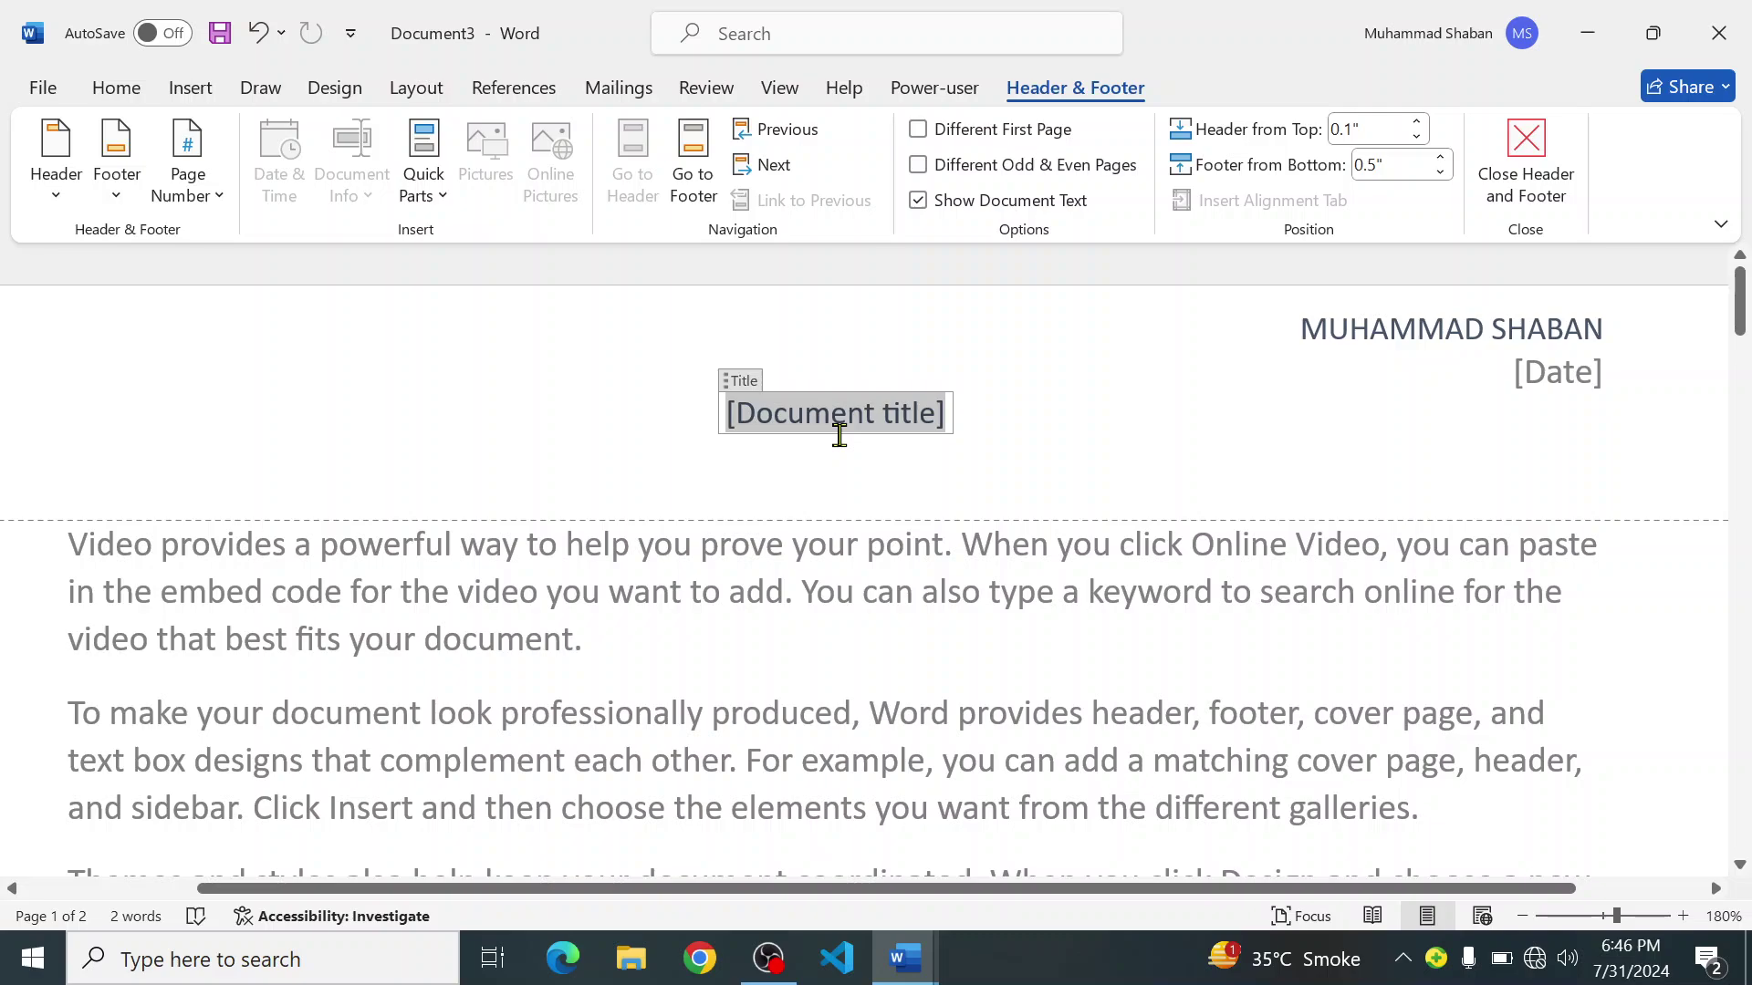
{"action": "type", "text": "M"}
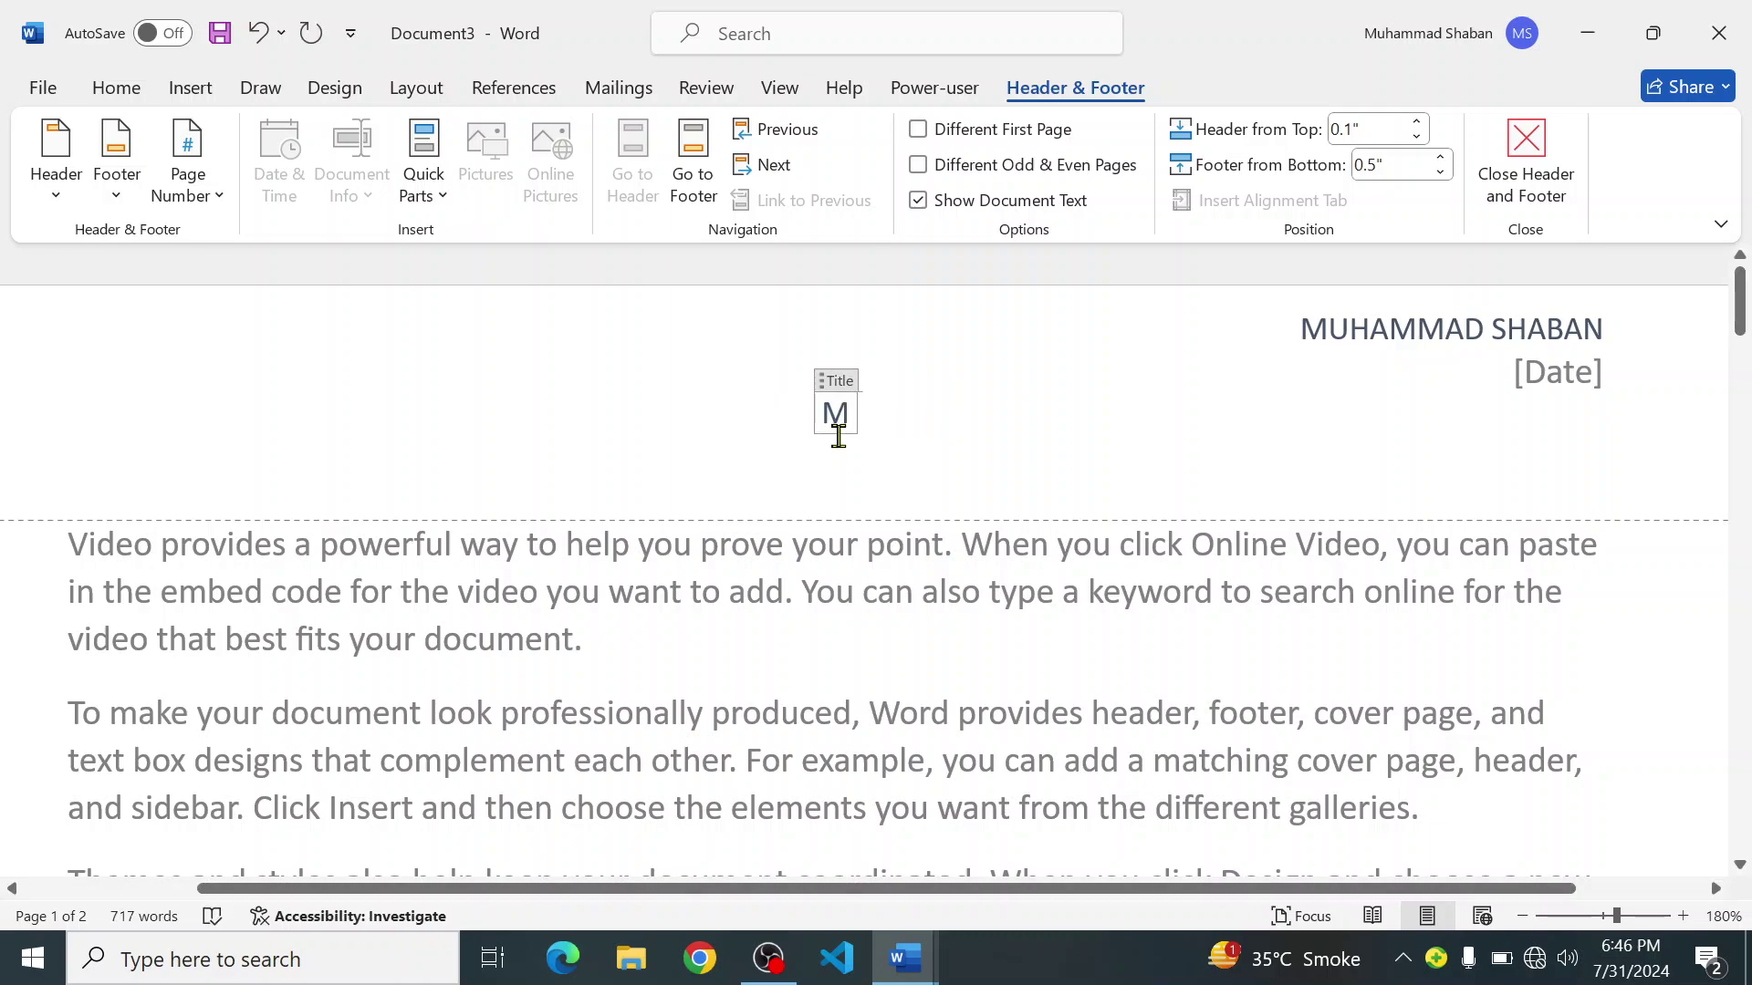
{"action": "key", "text": "BackSpace"}
{"action": "type", "text": "HE"}
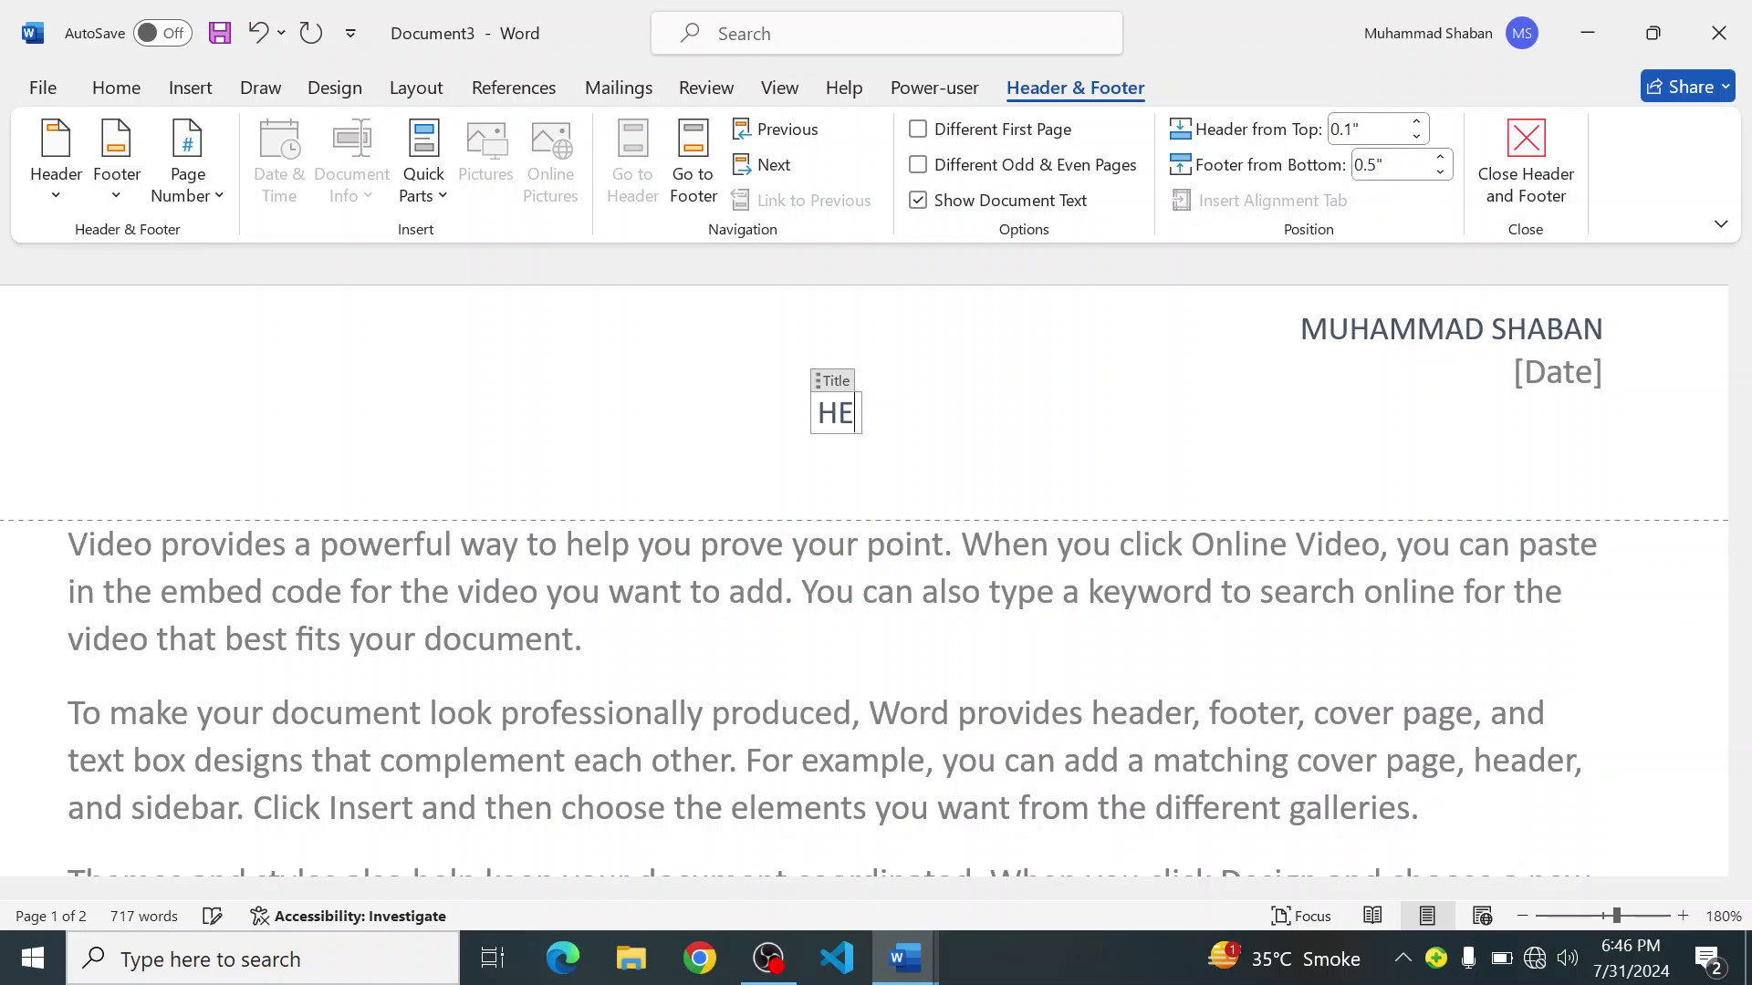
{"action": "type", "text": "ADER"}
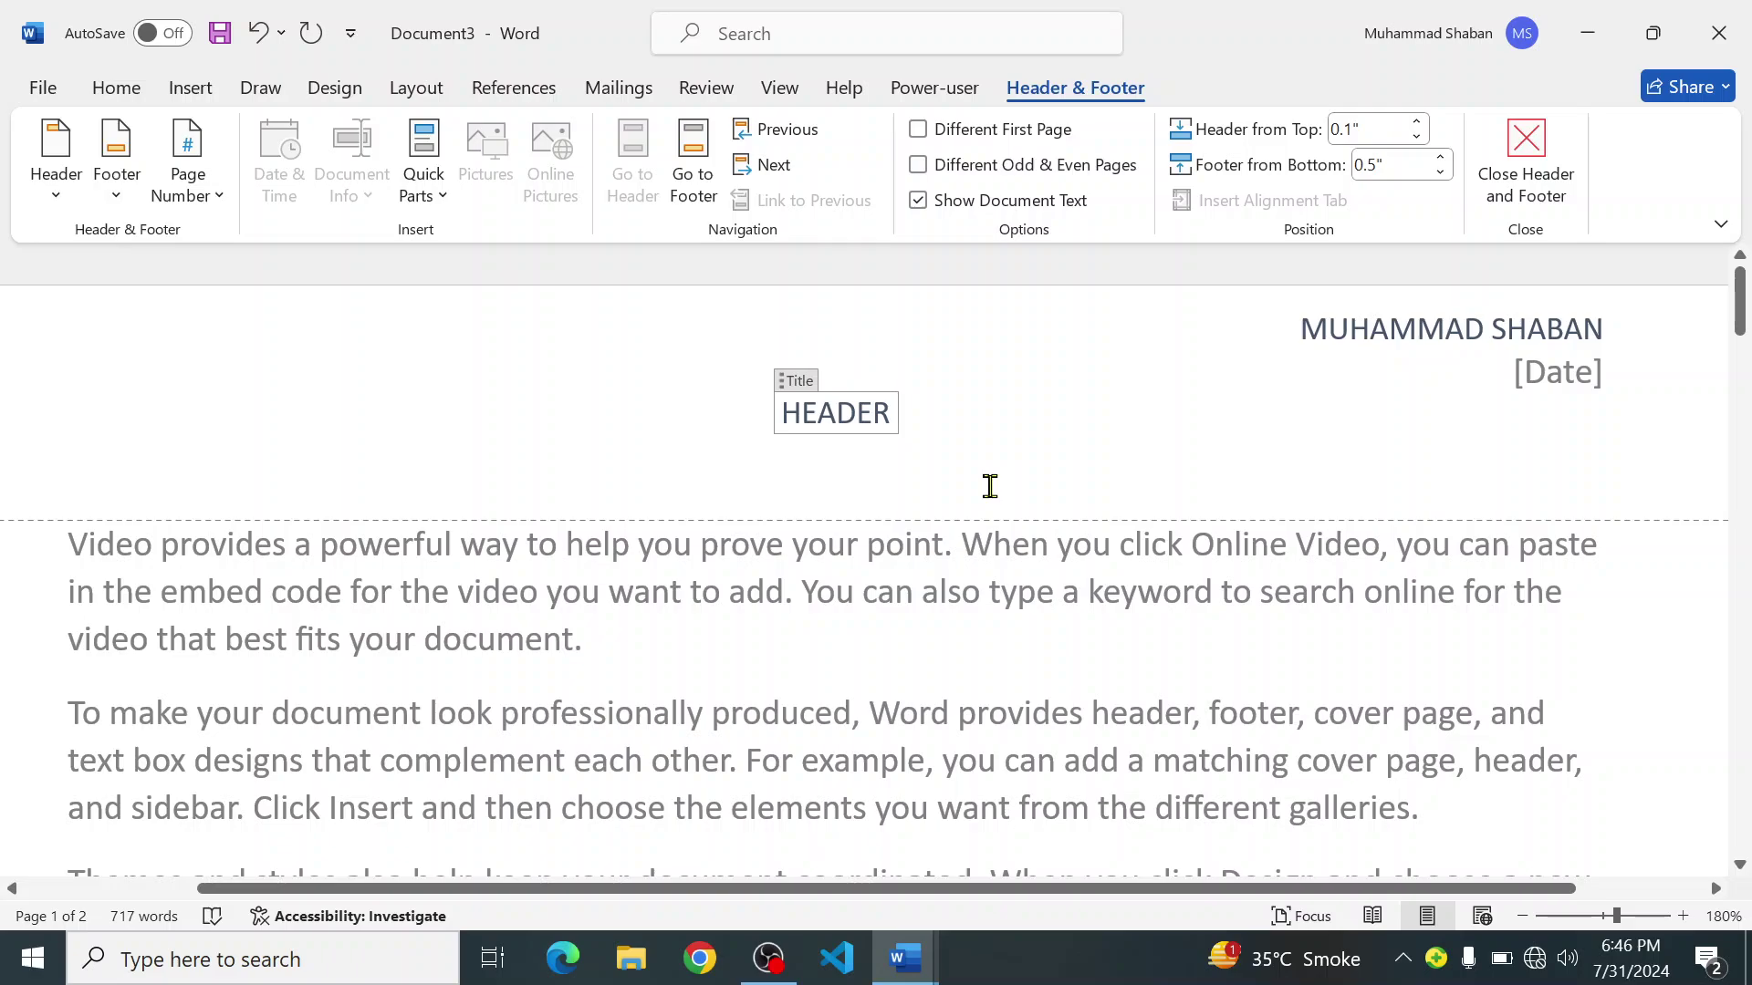
{"action": "left_click", "coordinate": [990, 486]}
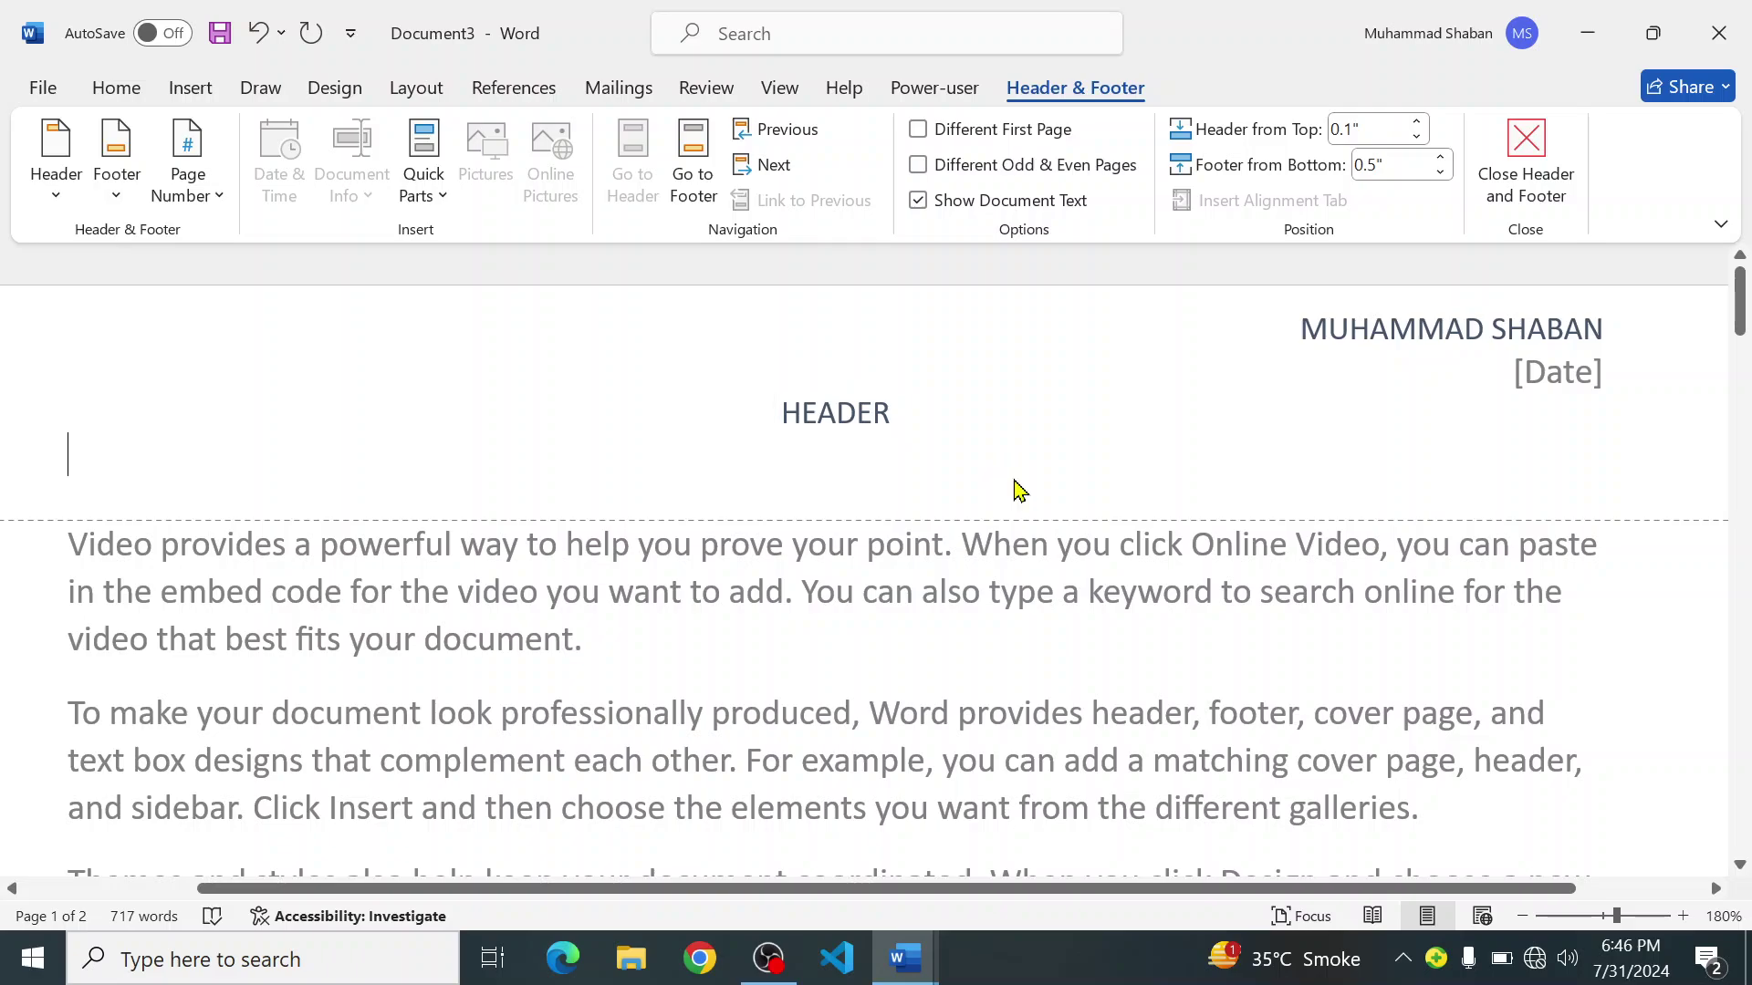
{"action": "left_click", "coordinate": [1548, 182]}
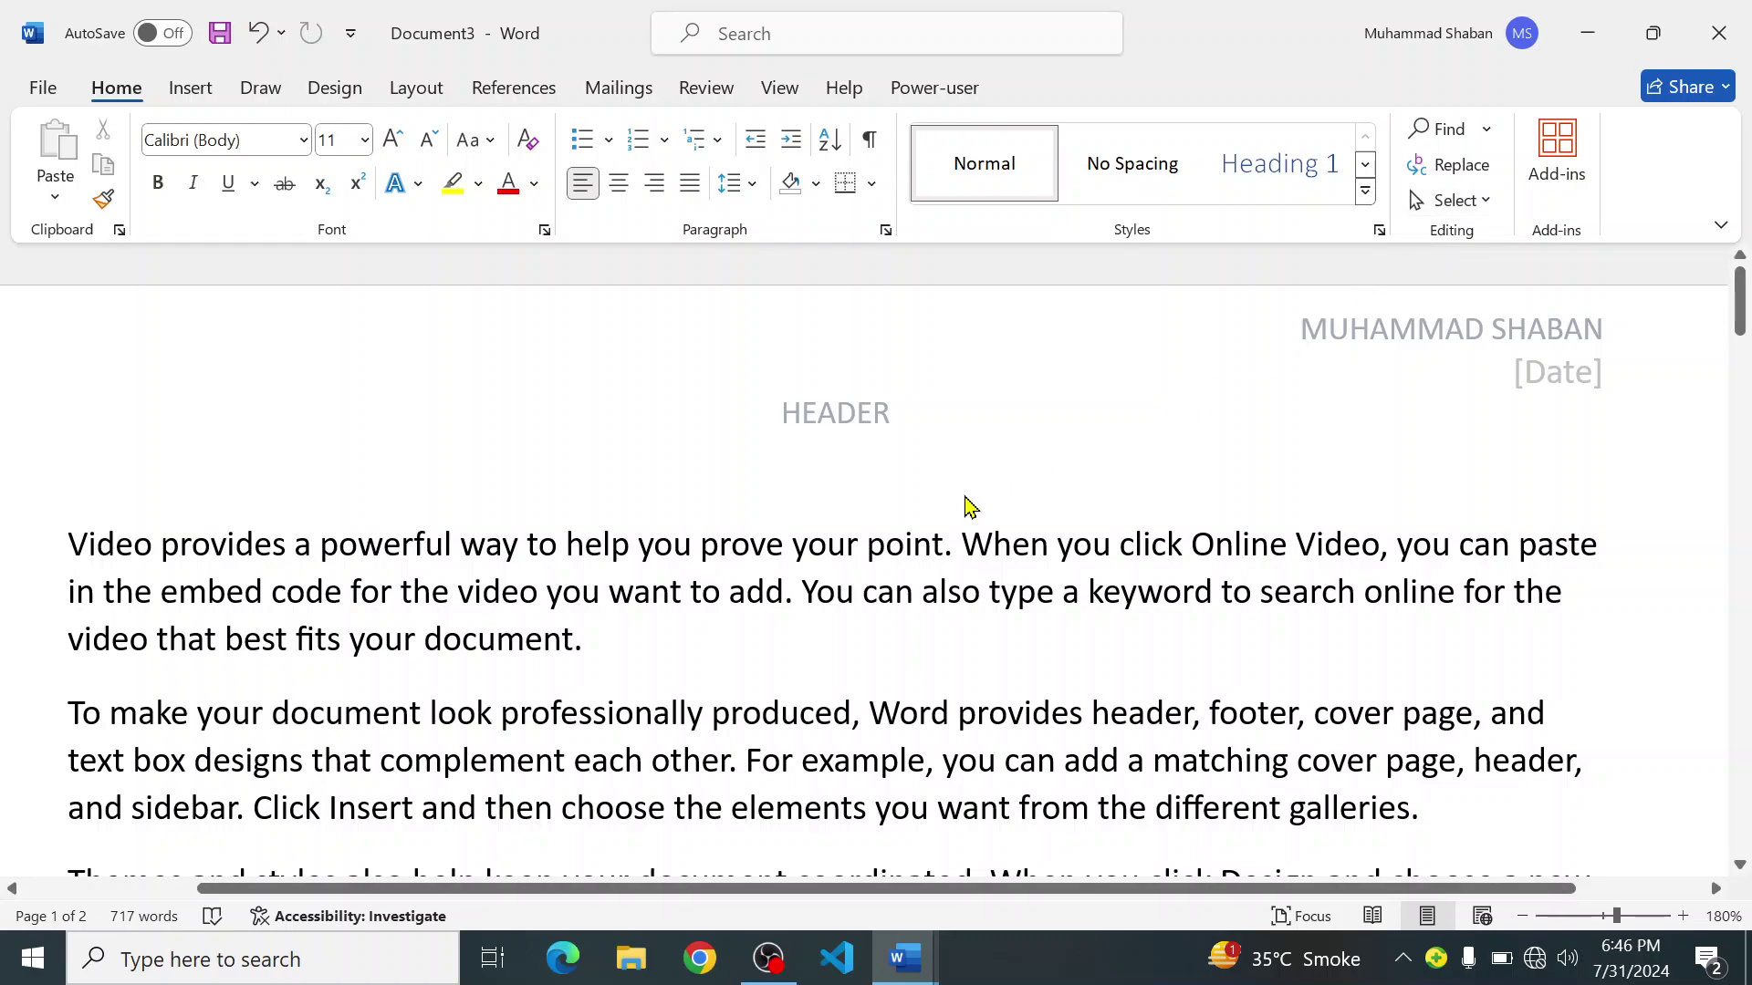
Step: Switch between header editing and the body text, finishing with the header open
{"action": "double_click", "coordinate": [552, 418]}
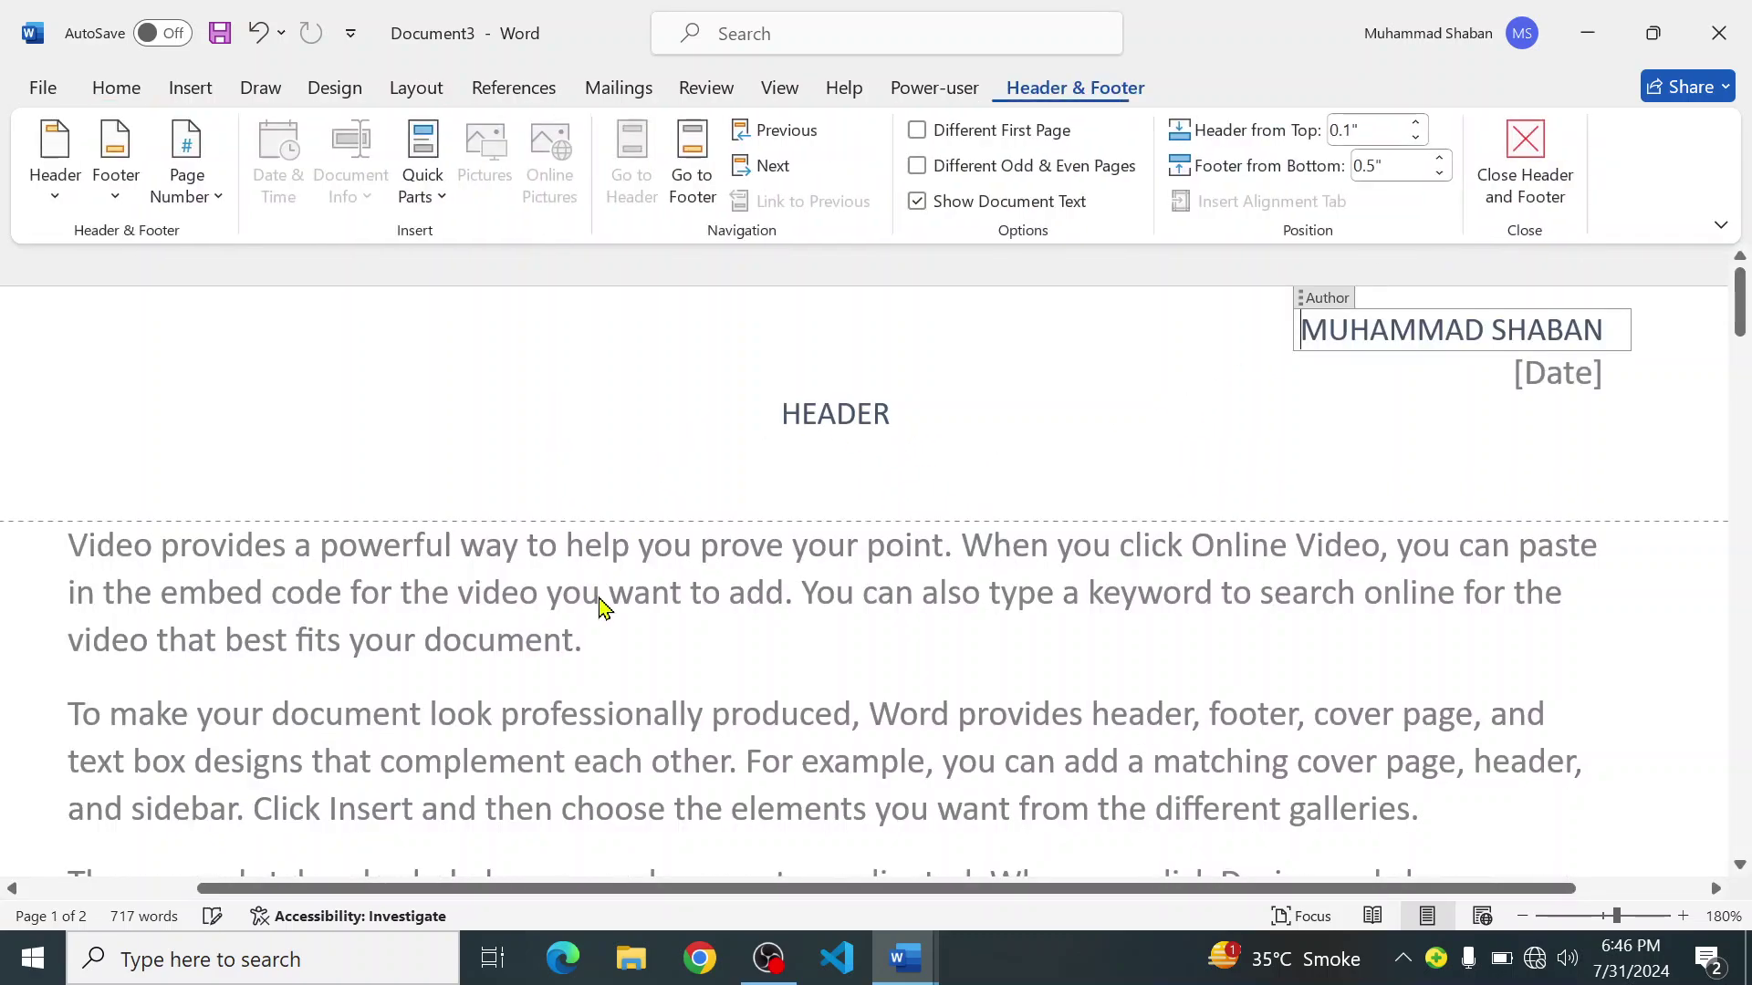
{"action": "double_click", "coordinate": [581, 613]}
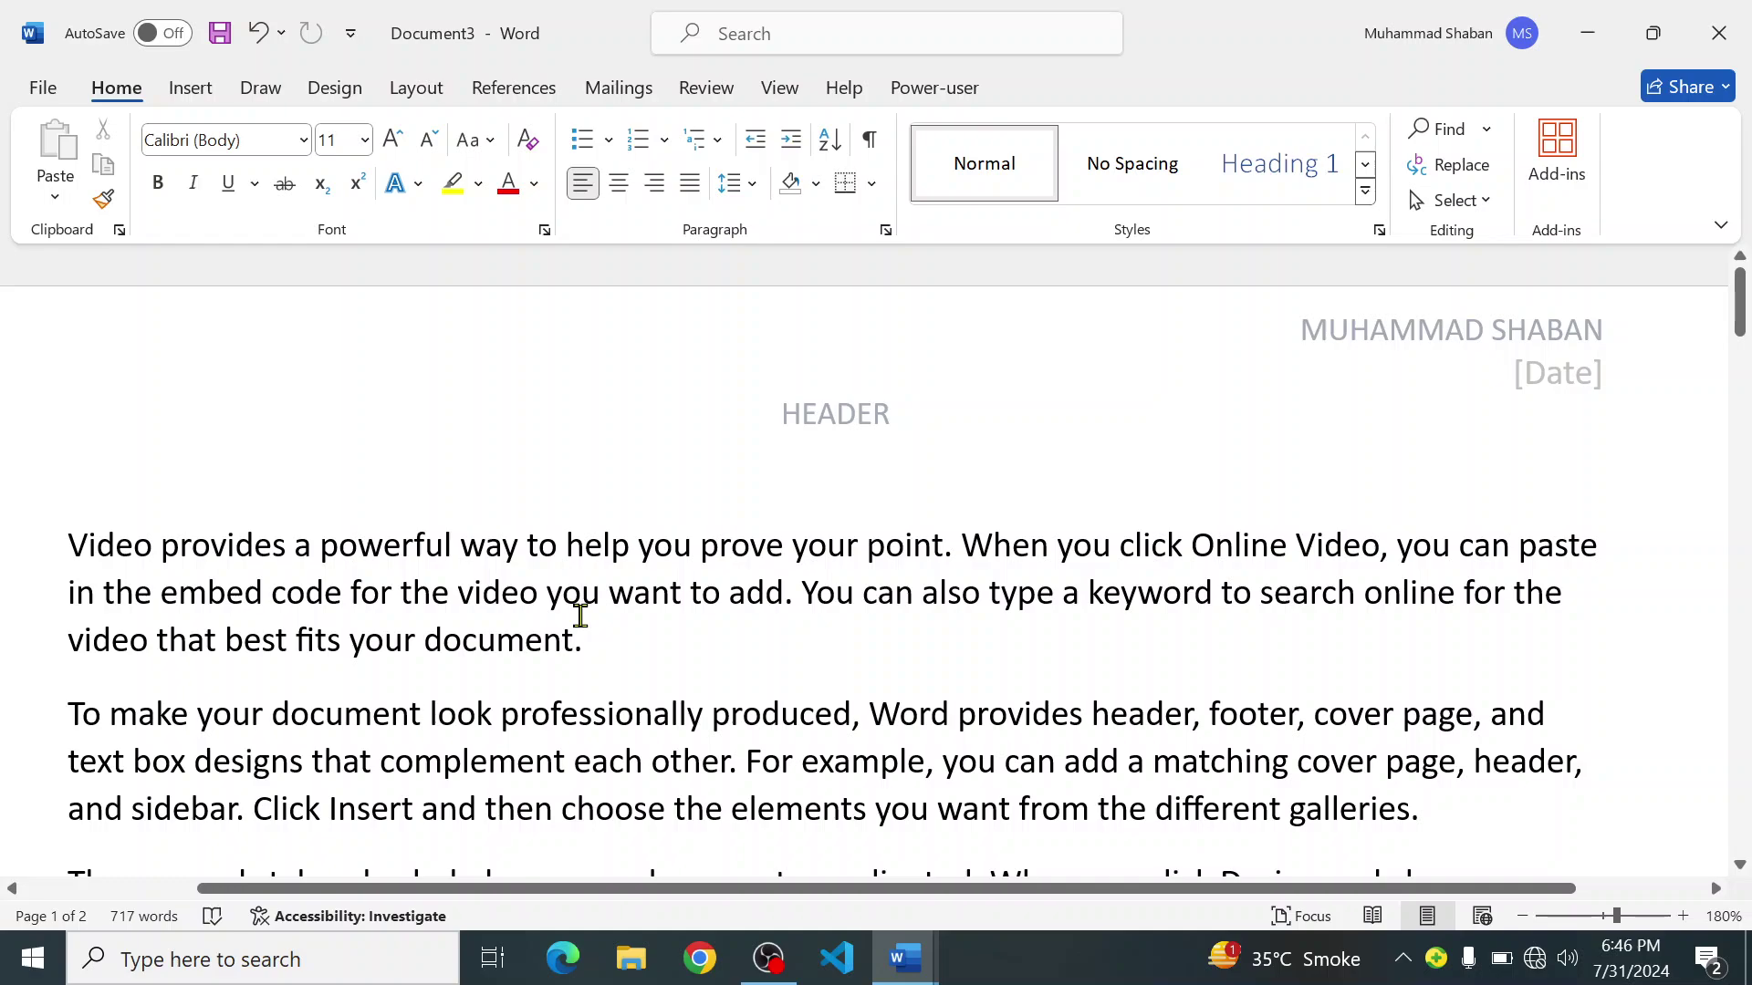
{"action": "left_click", "coordinate": [728, 352]}
{"action": "left_click", "coordinate": [721, 370]}
{"action": "double_click", "coordinate": [727, 380]}
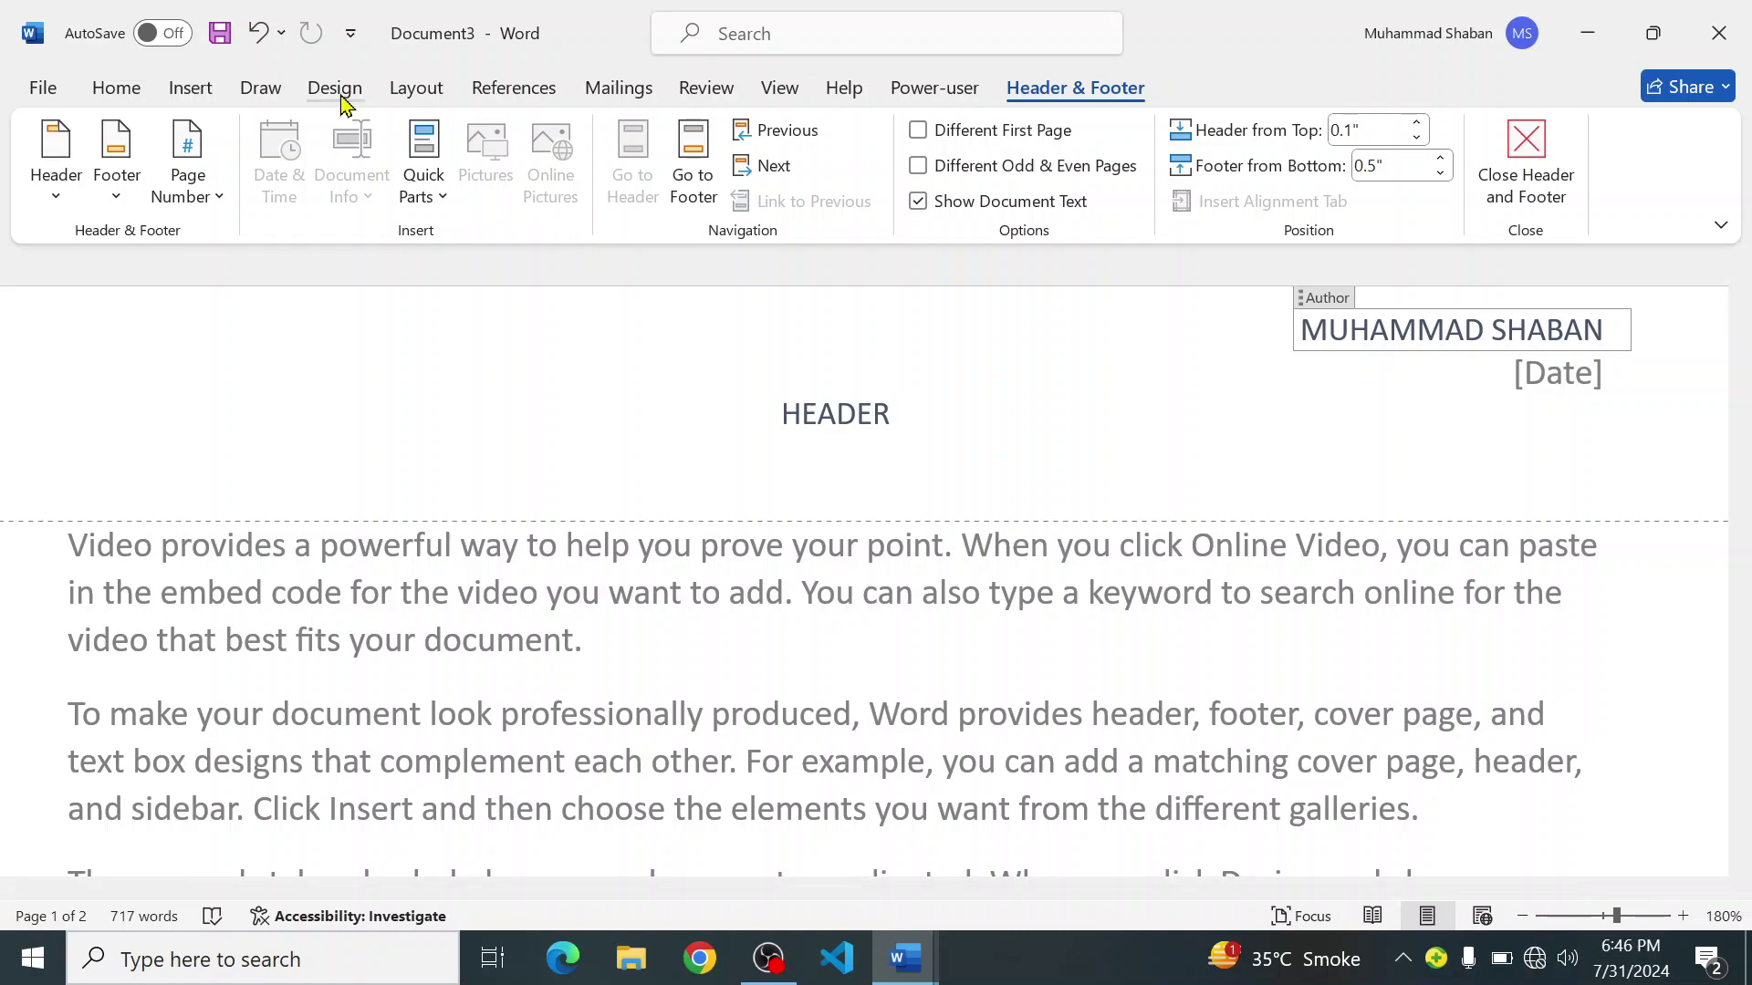
Step: Insert page numbers at the top of the page in the Plain Number 1 style
{"action": "left_click", "coordinate": [179, 89]}
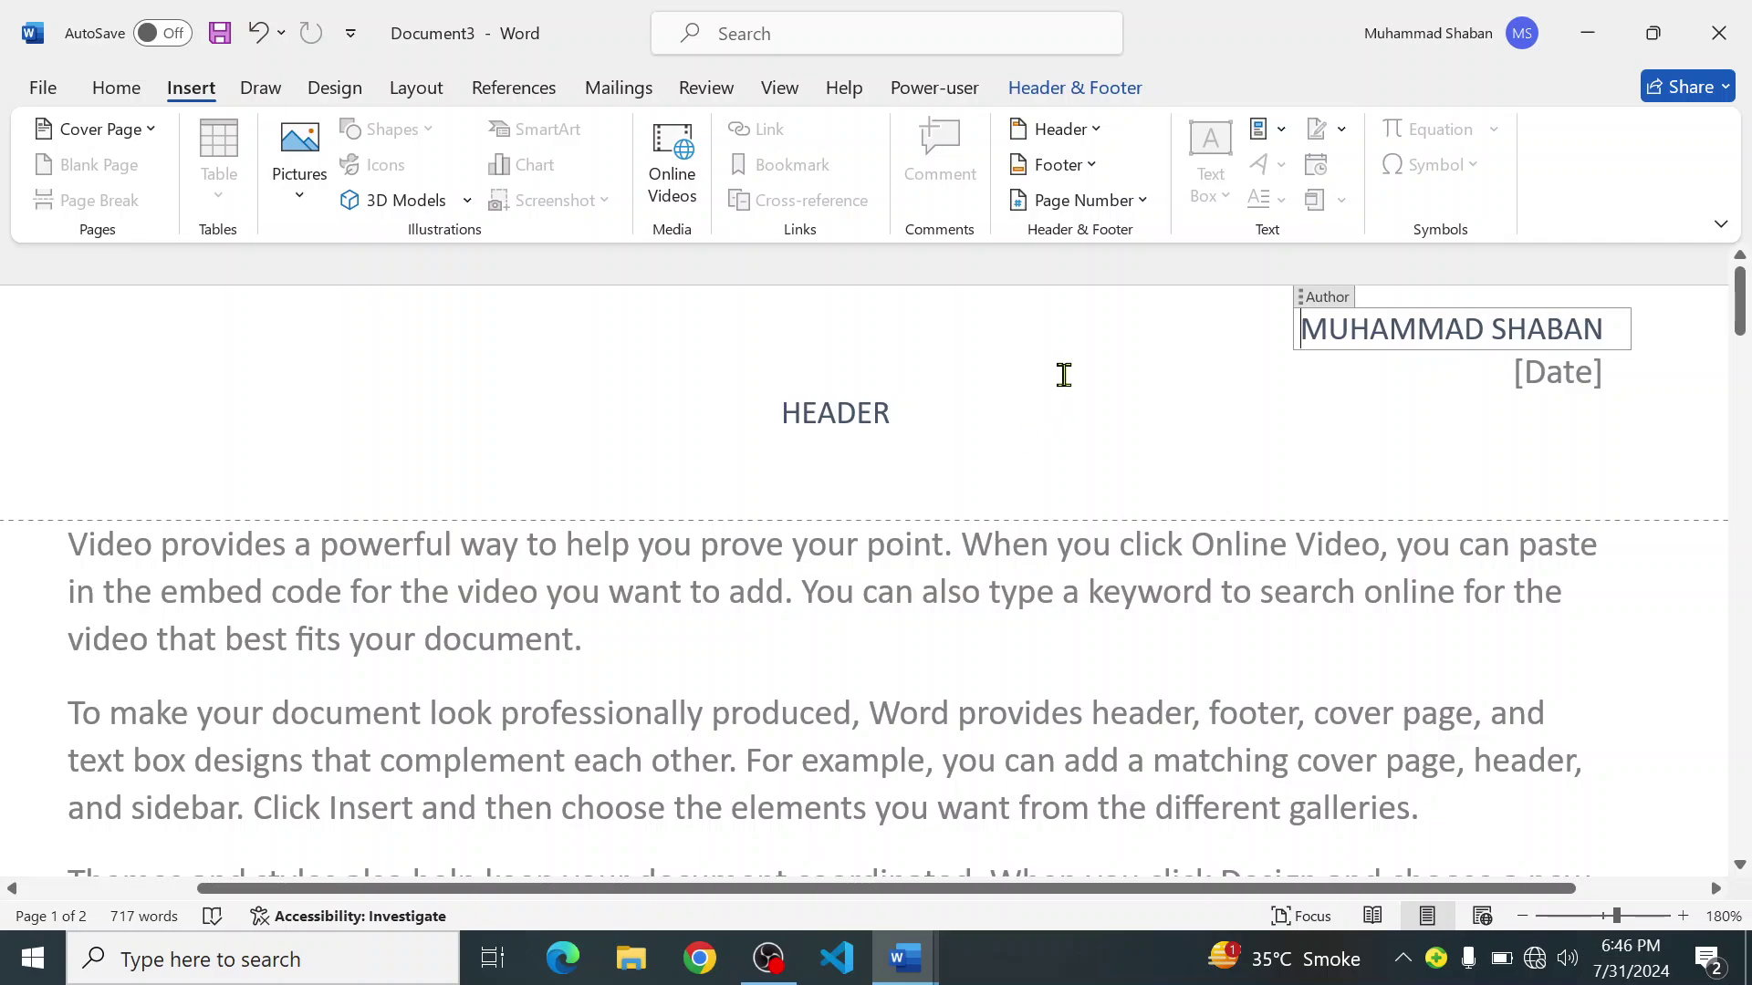
{"action": "left_click", "coordinate": [1090, 202]}
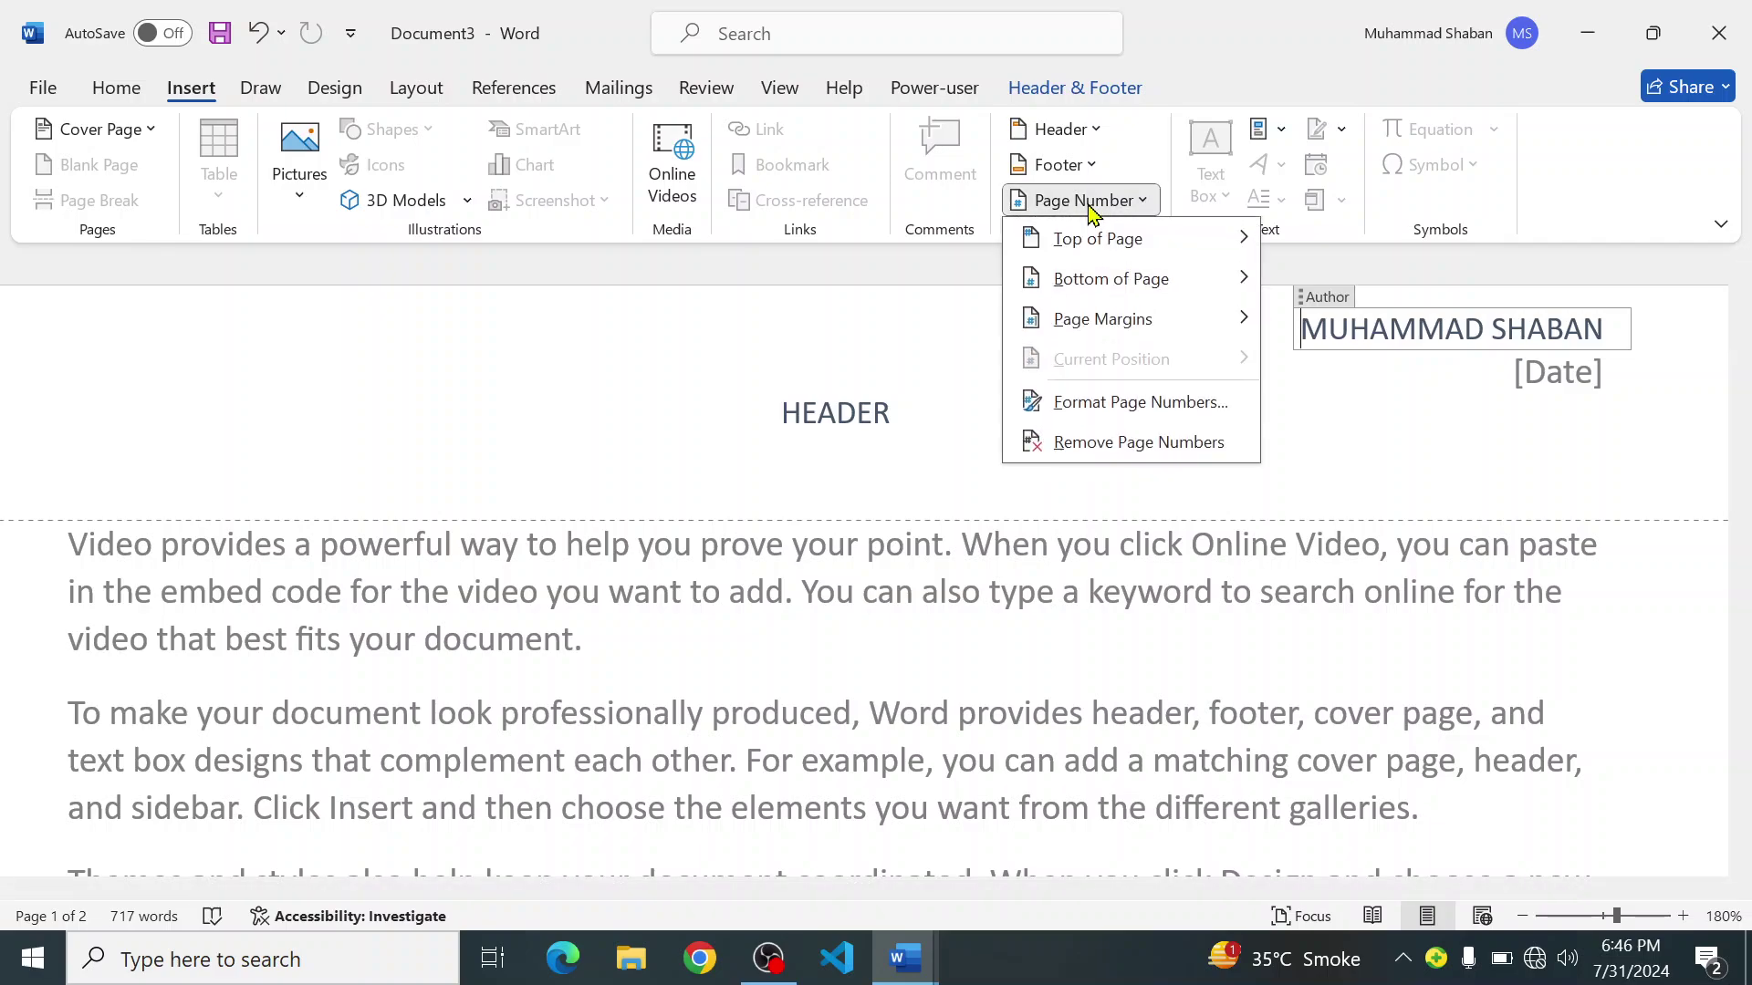
{"action": "mouse_move", "coordinate": [1082, 242]}
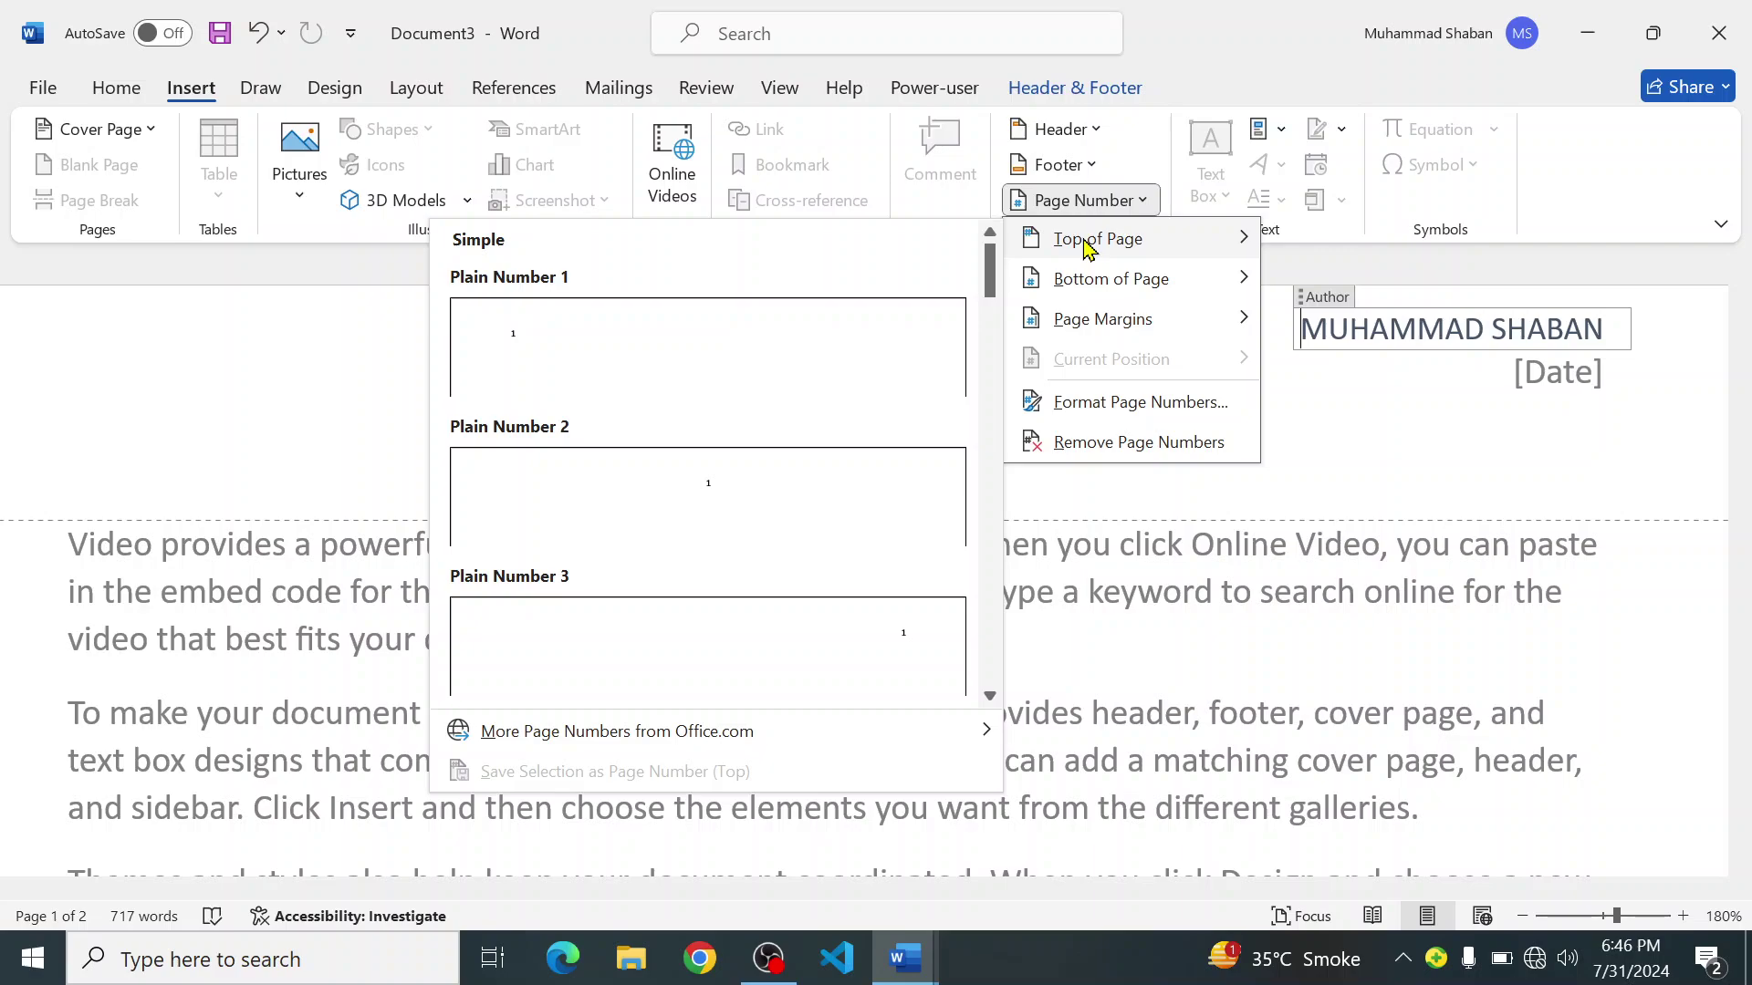
{"action": "left_click", "coordinate": [562, 374]}
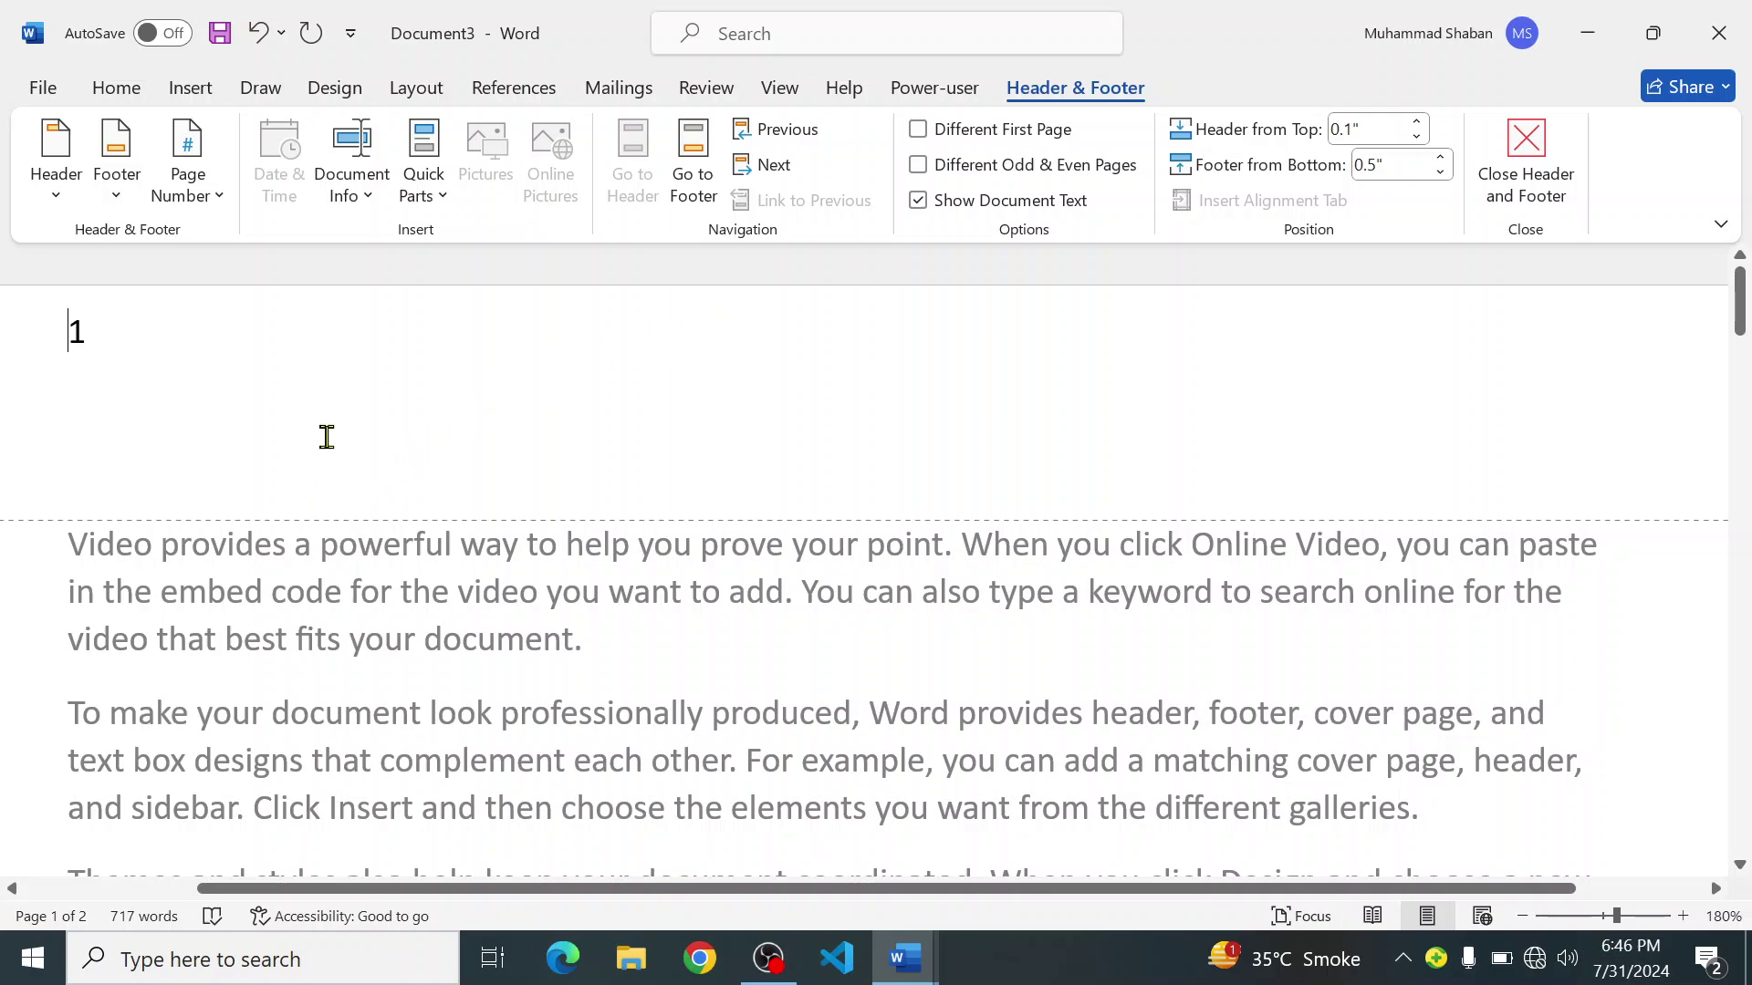
{"action": "left_click", "coordinate": [139, 323]}
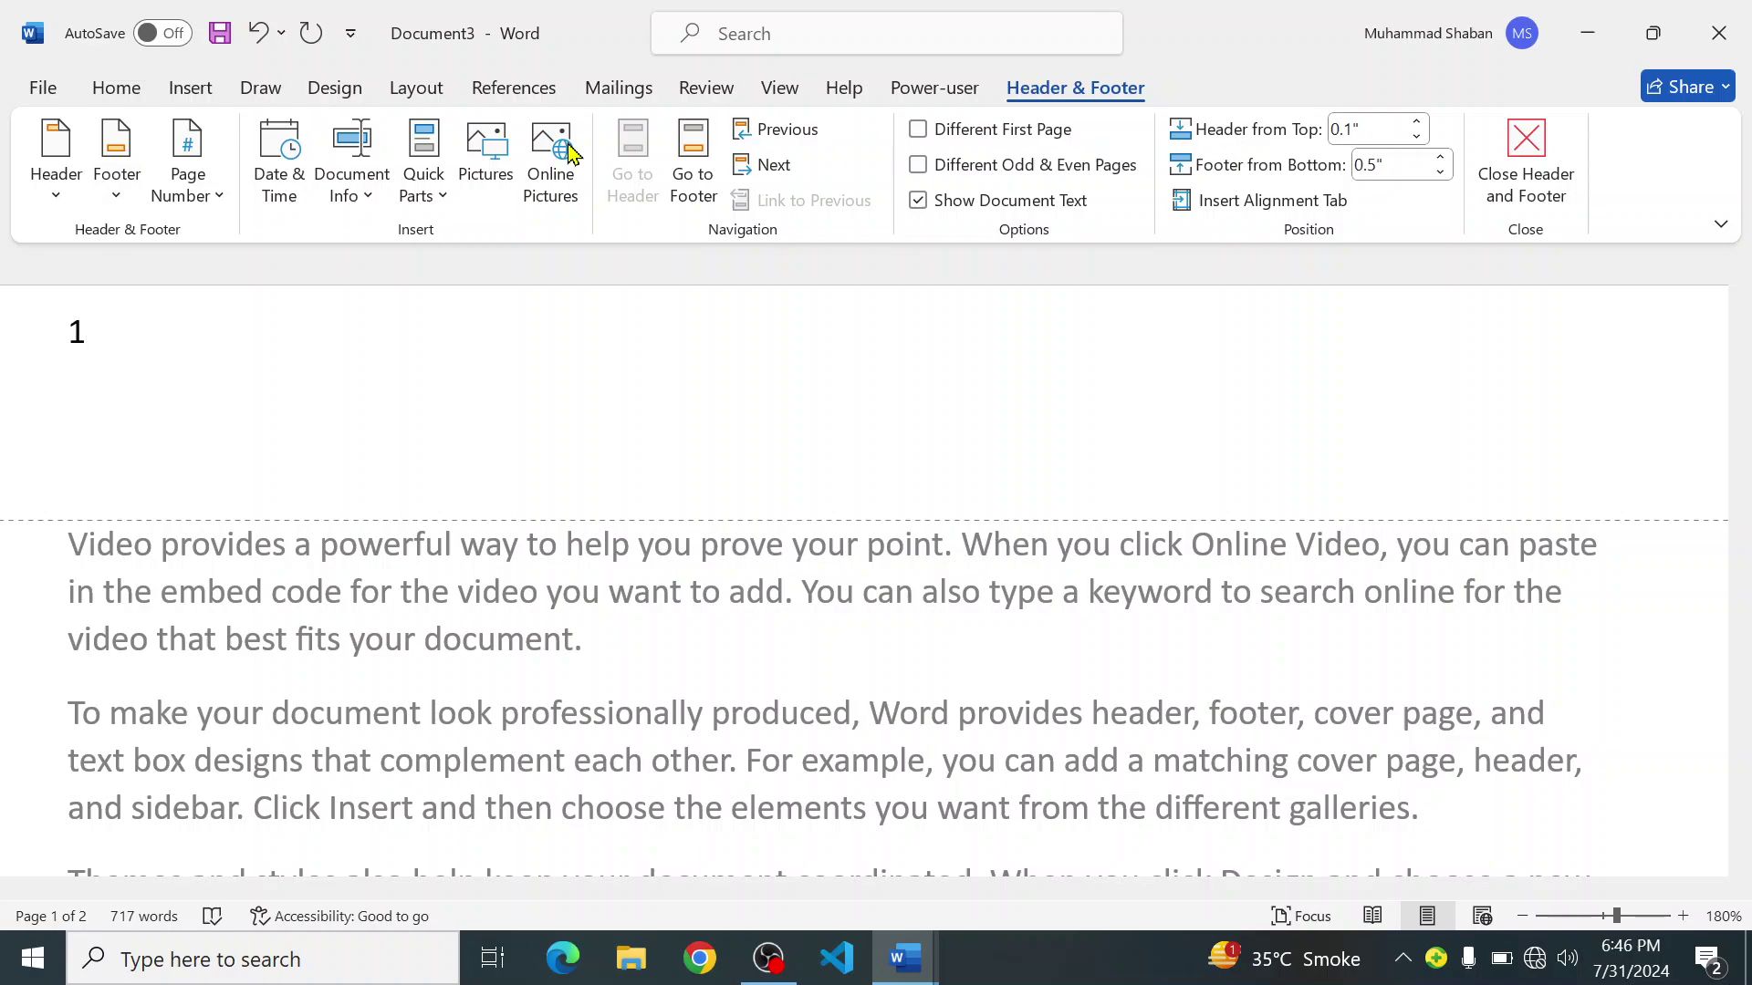
Step: Browse the whole built-in header gallery from Blank to Whisp and close it without choosing a design
{"action": "left_click", "coordinate": [123, 88]}
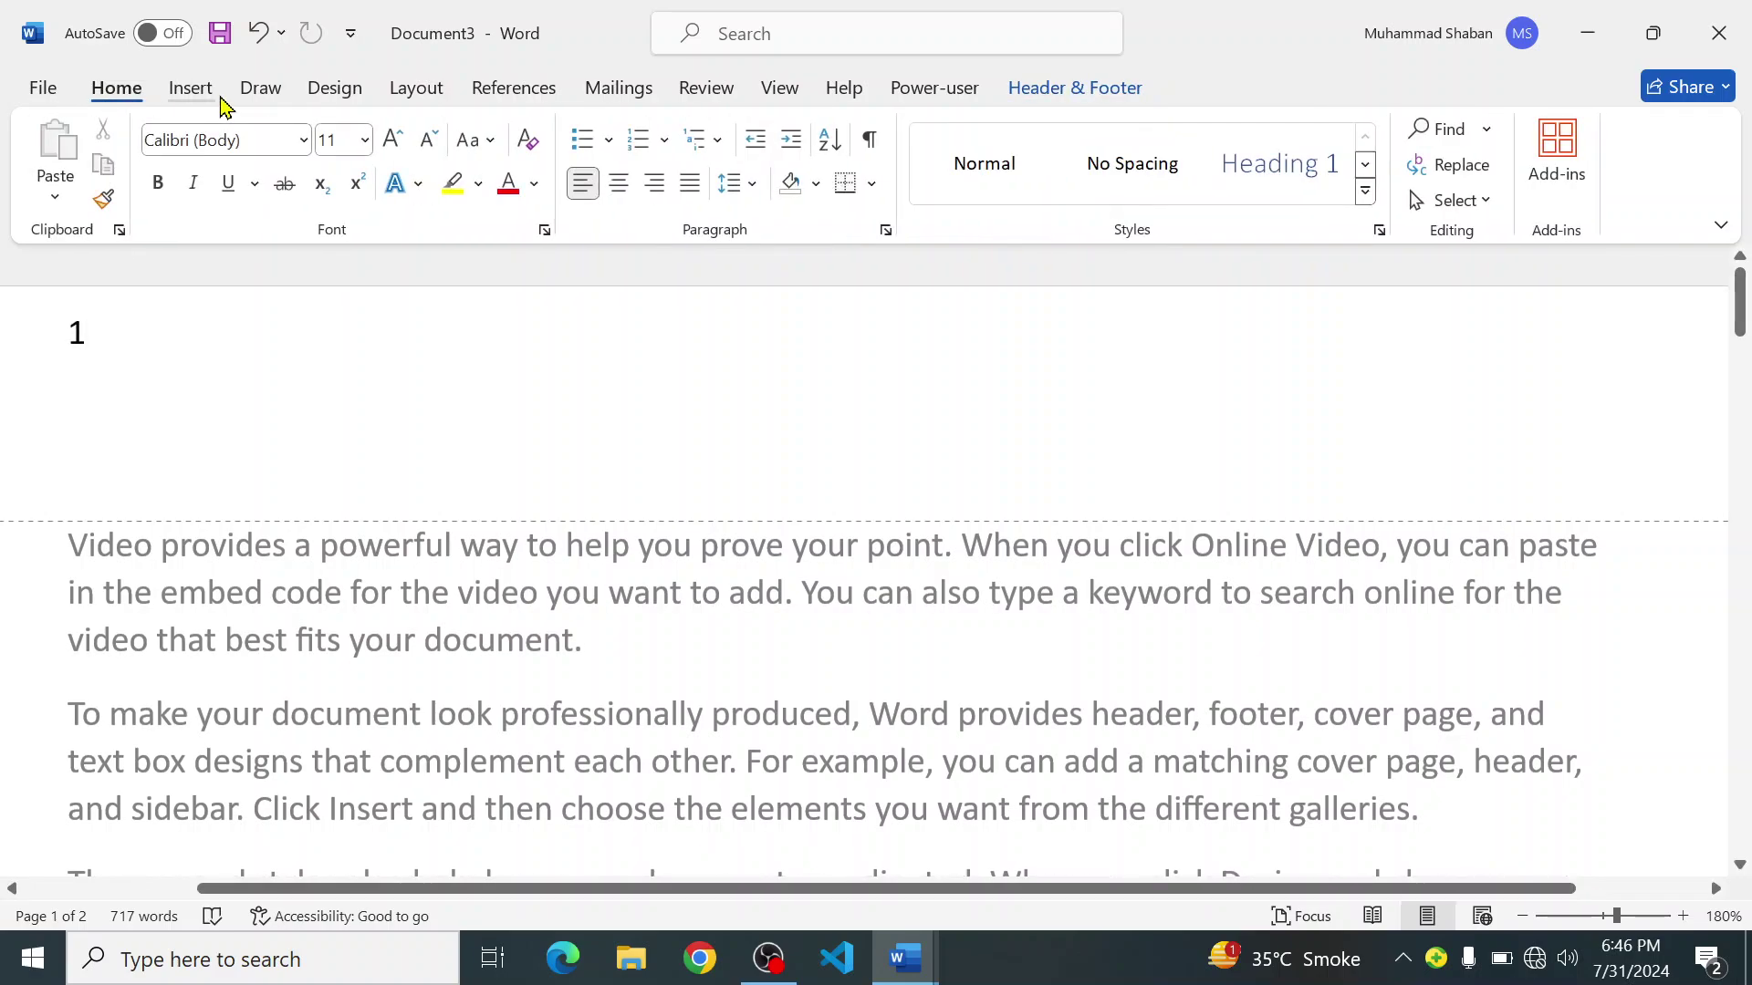
{"action": "left_click", "coordinate": [191, 89]}
{"action": "left_click", "coordinate": [1100, 131]}
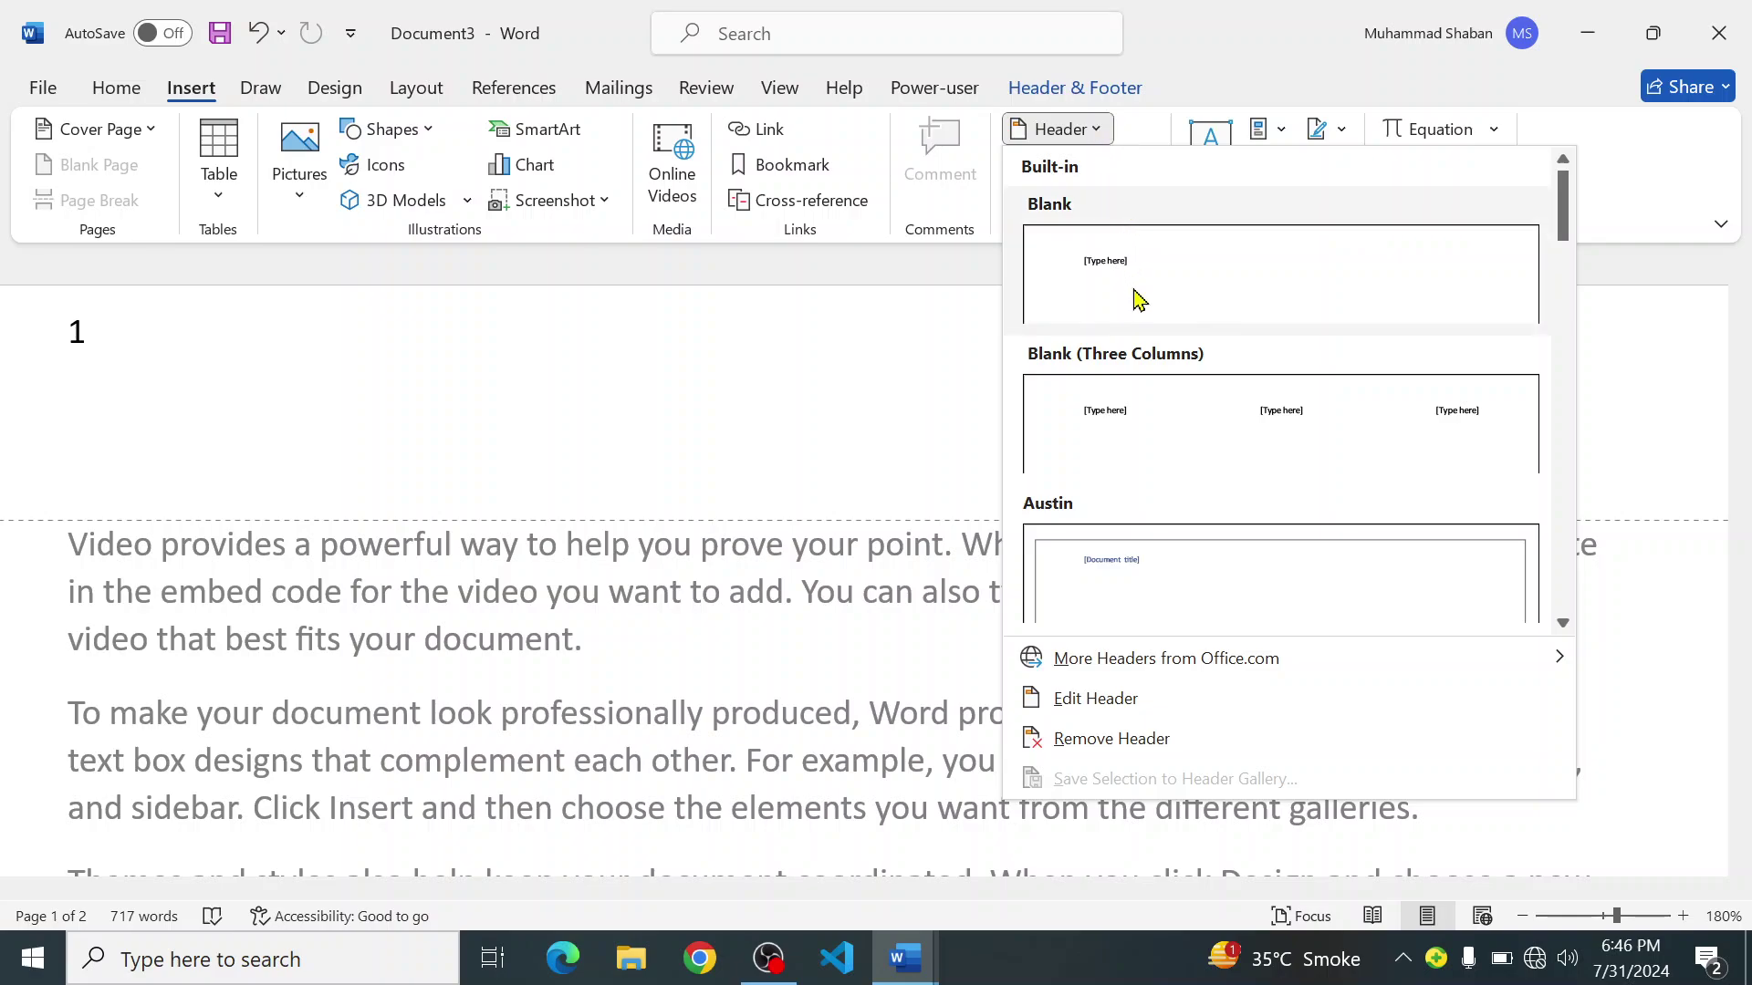
{"action": "scroll", "coordinate": [1132, 438], "scroll_direction": "down", "scroll_amount": 5}
{"action": "scroll", "coordinate": [1157, 440], "scroll_direction": "up", "scroll_amount": 3}
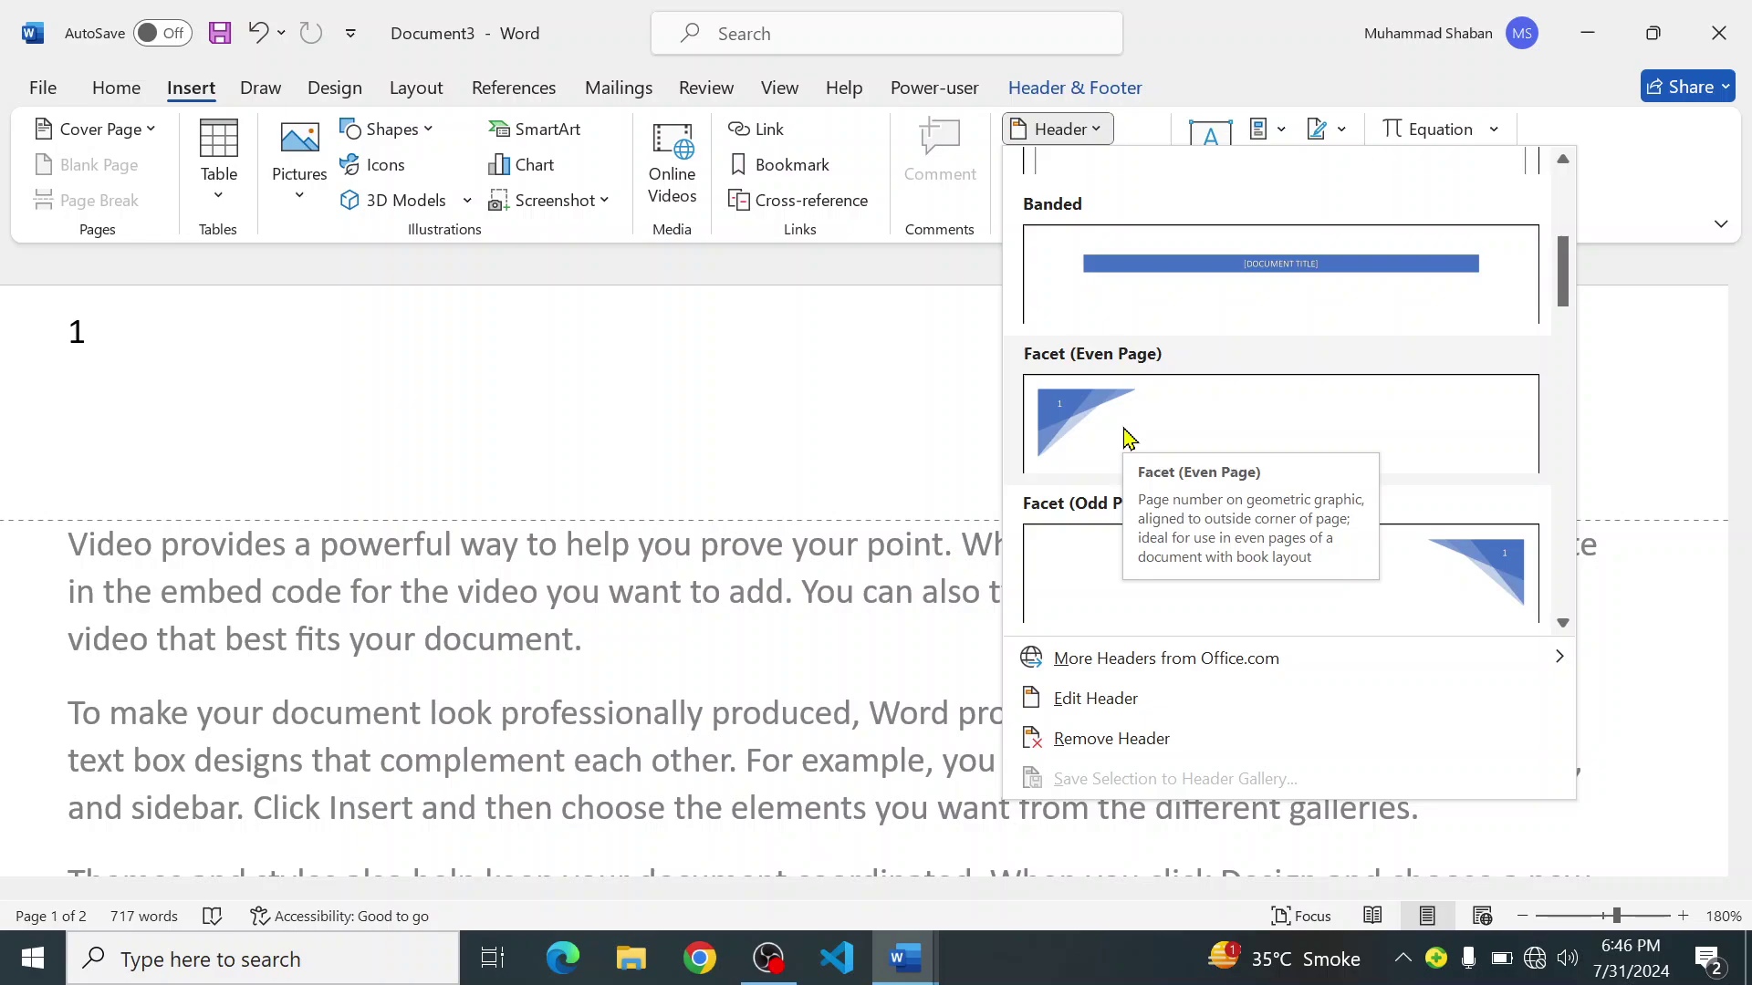
{"action": "scroll", "coordinate": [1129, 439], "scroll_direction": "down", "scroll_amount": 8}
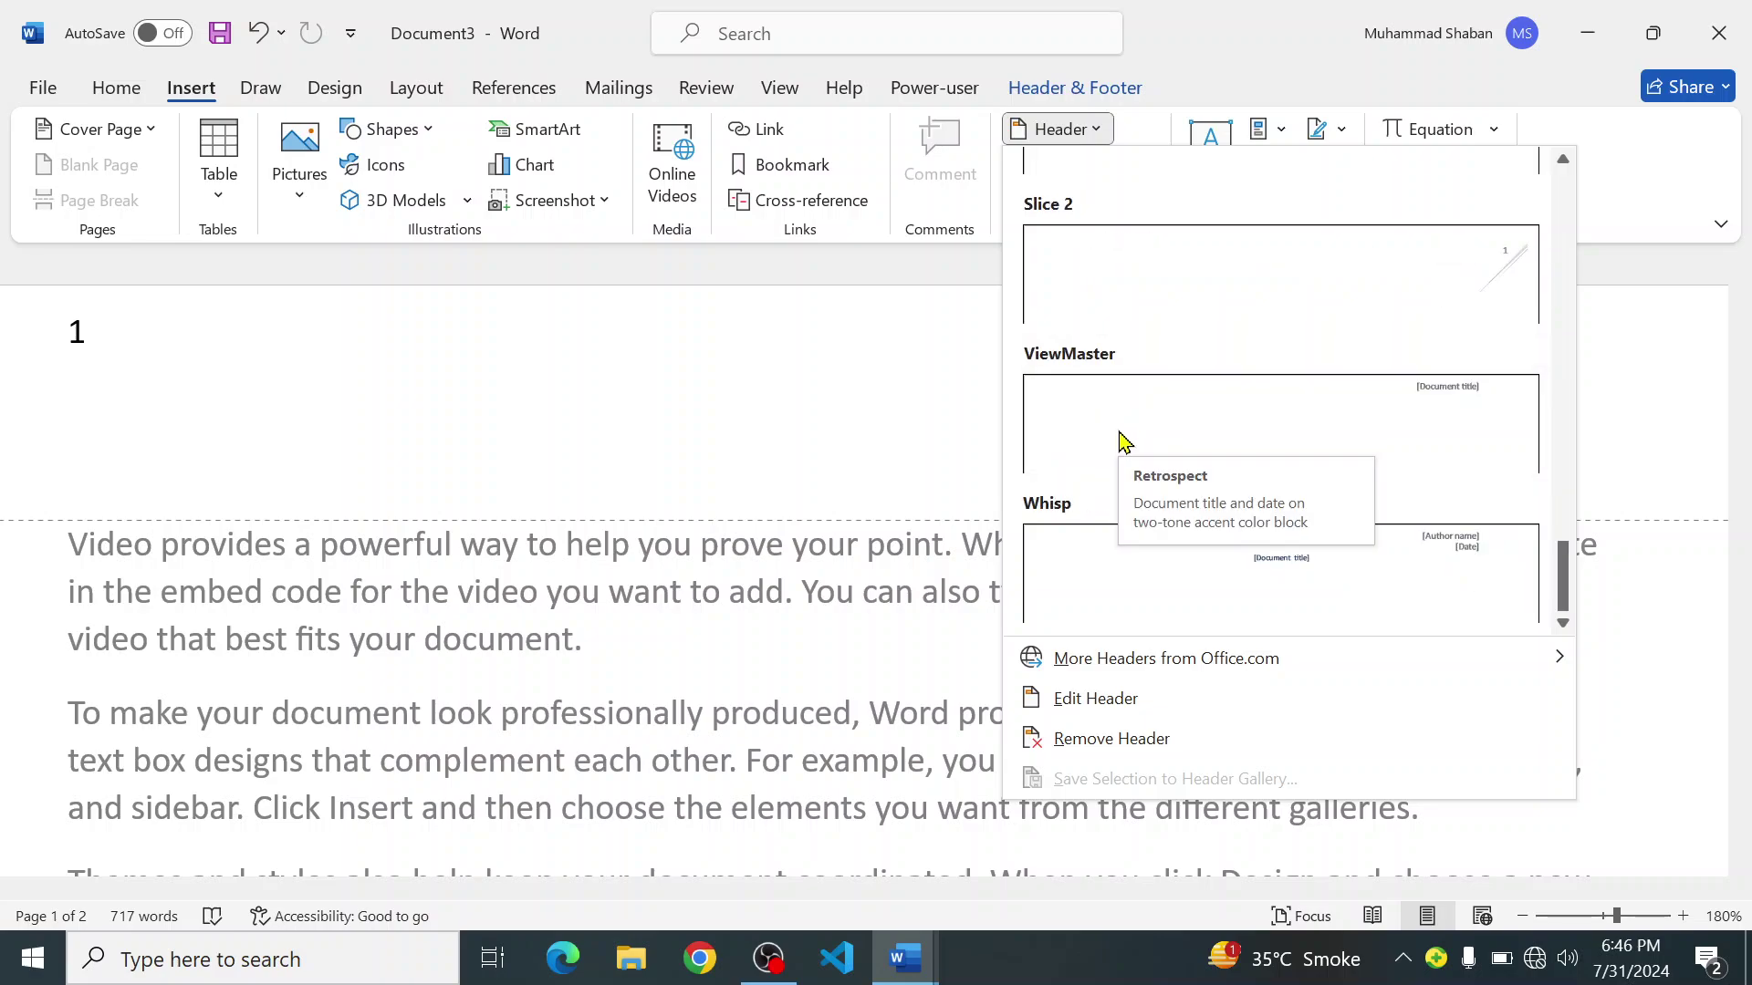
{"action": "scroll", "coordinate": [1181, 411], "scroll_direction": "up", "scroll_amount": 12}
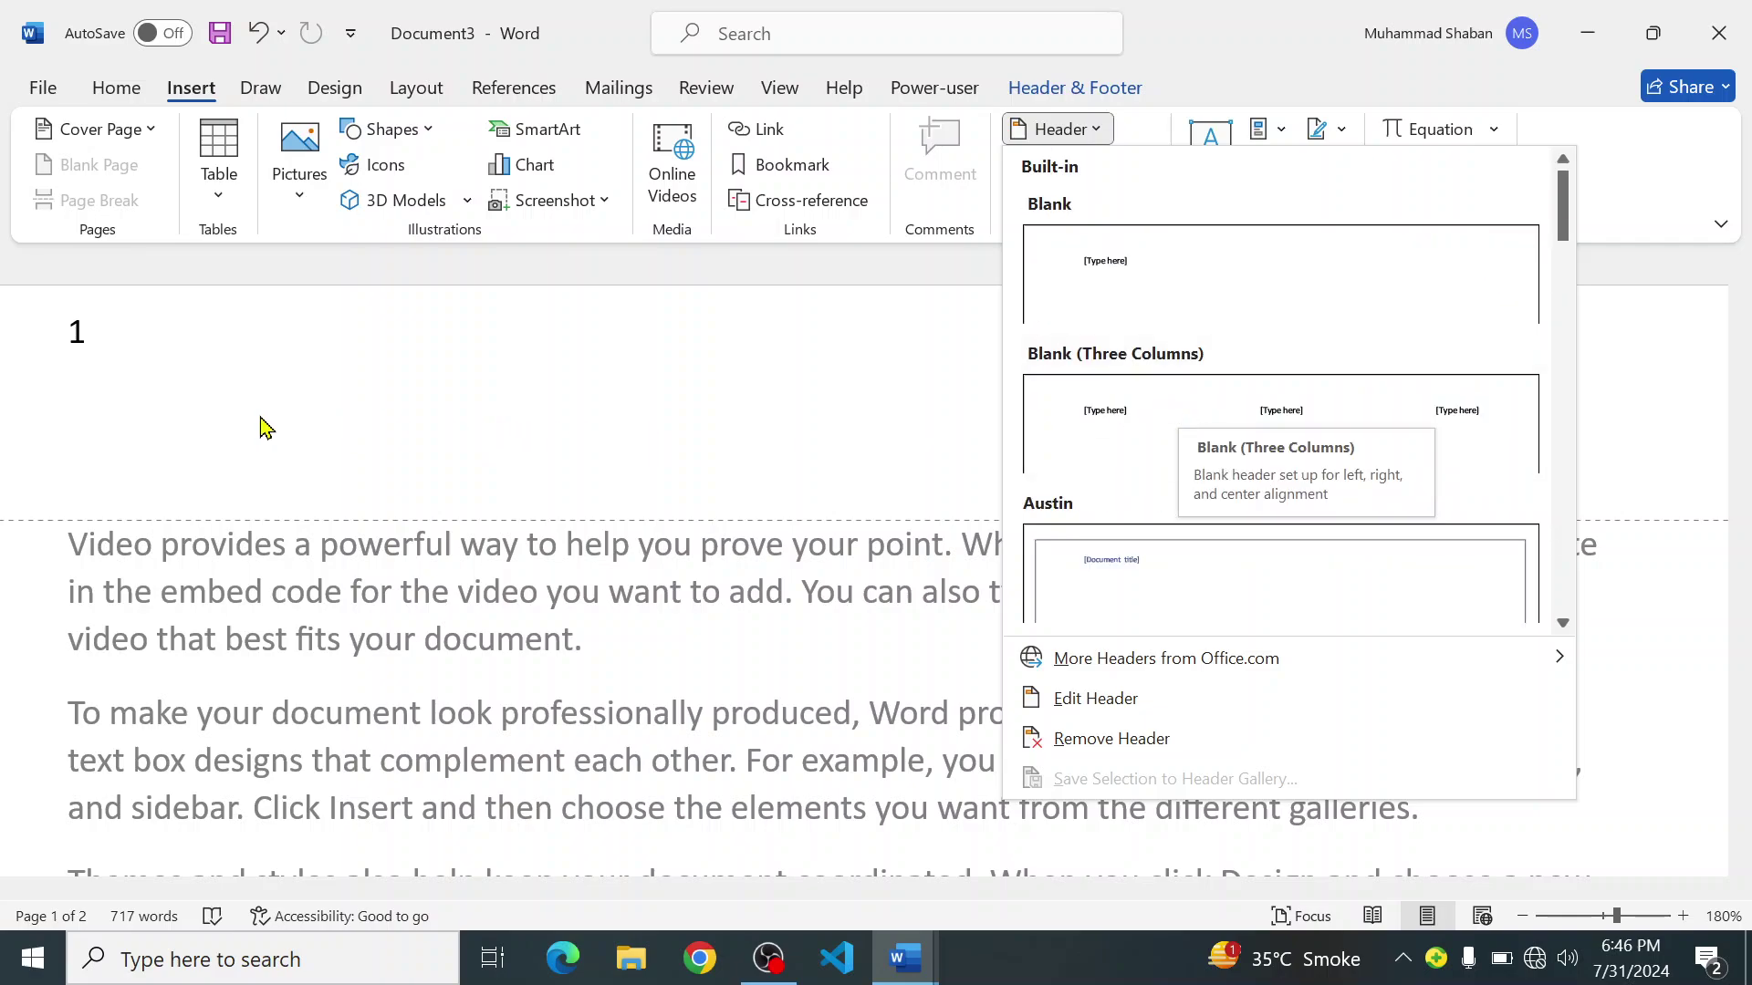
{"action": "left_click", "coordinate": [148, 404]}
Step: Examine the page number in the second page's header
{"action": "scroll", "coordinate": [164, 391], "scroll_direction": "down", "scroll_amount": 15}
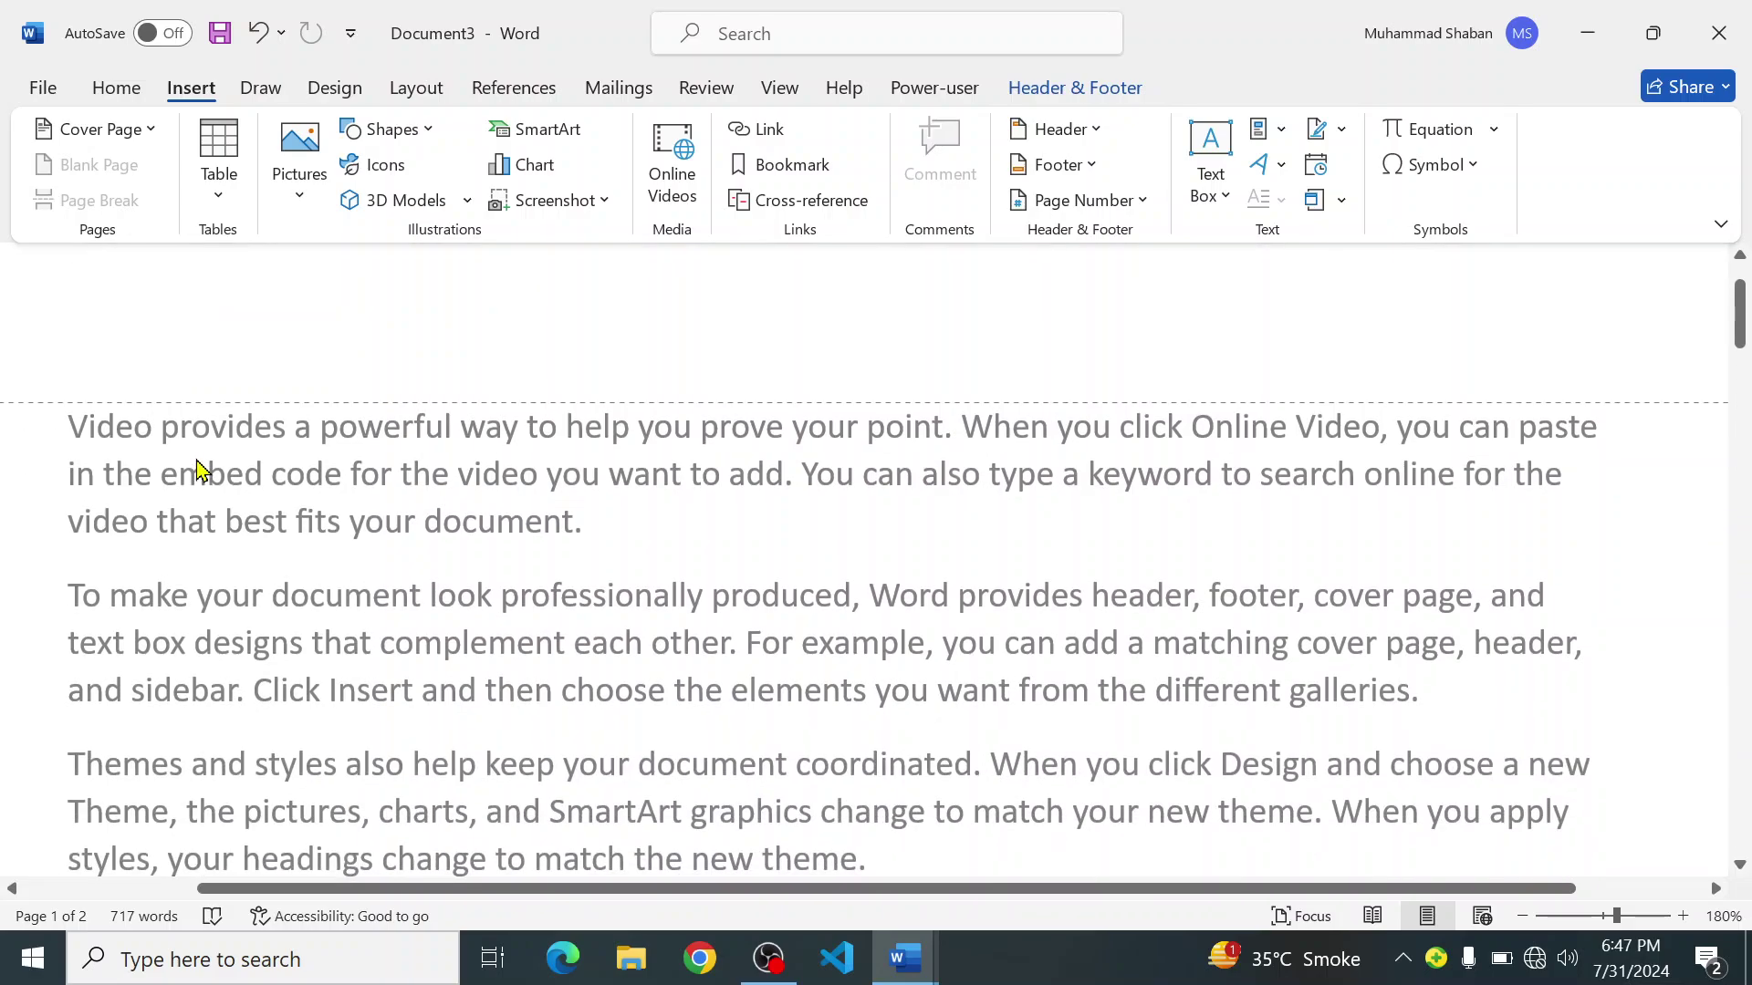
{"action": "scroll", "coordinate": [208, 488], "scroll_direction": "down", "scroll_amount": 10}
{"action": "scroll", "coordinate": [208, 489], "scroll_direction": "up", "scroll_amount": 5}
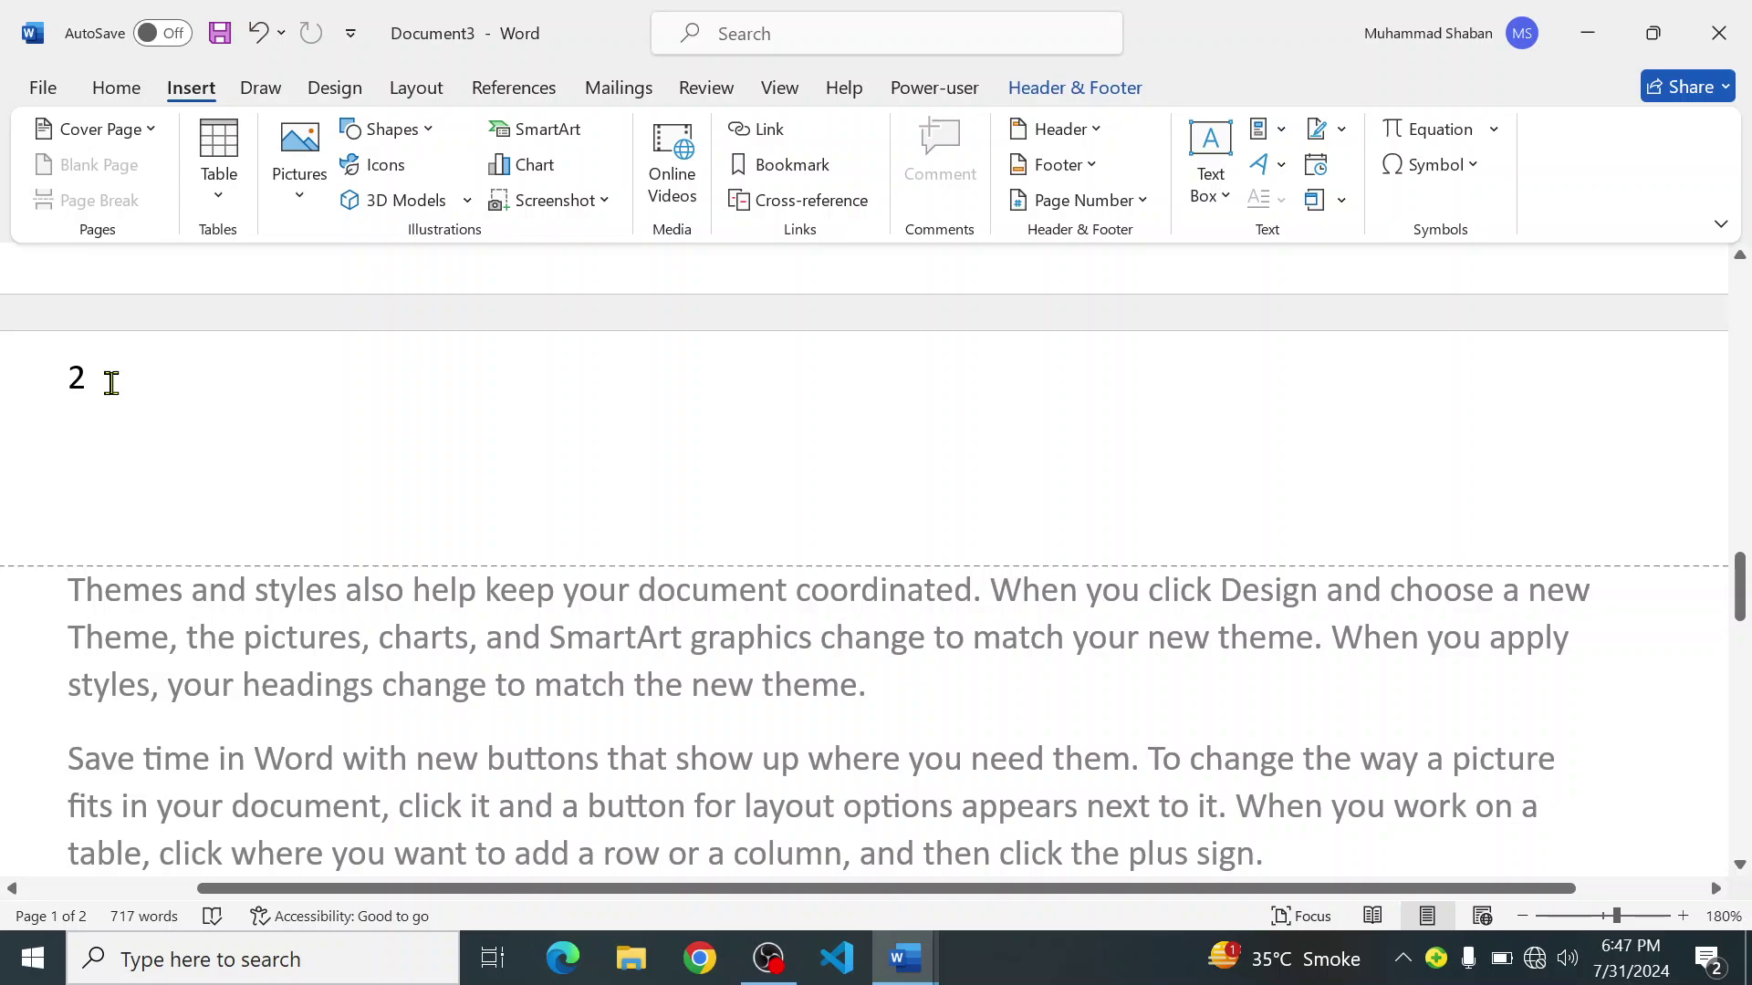
{"action": "scroll", "coordinate": [194, 539], "scroll_direction": "down", "scroll_amount": 10}
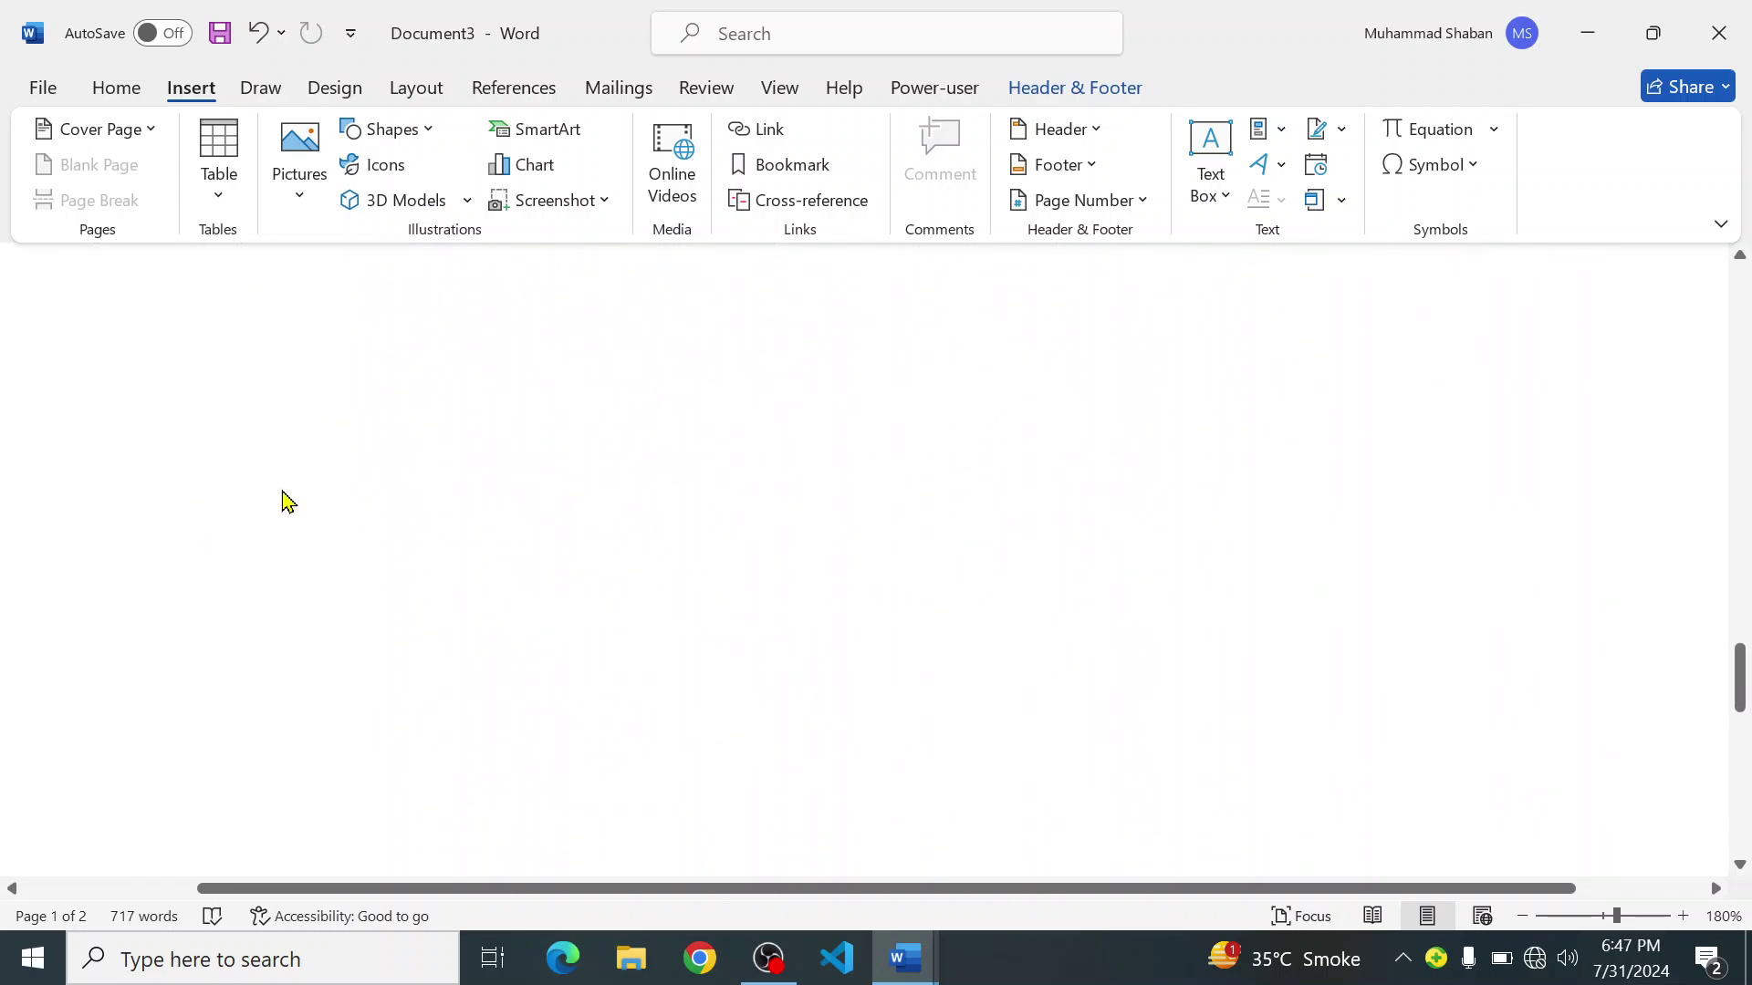
{"action": "scroll", "coordinate": [282, 501], "scroll_direction": "up", "scroll_amount": 3}
Step: Leave header editing, copy the whole body text and paste it repeatedly to extend the document to at least 19 pages
{"action": "double_click", "coordinate": [458, 434]}
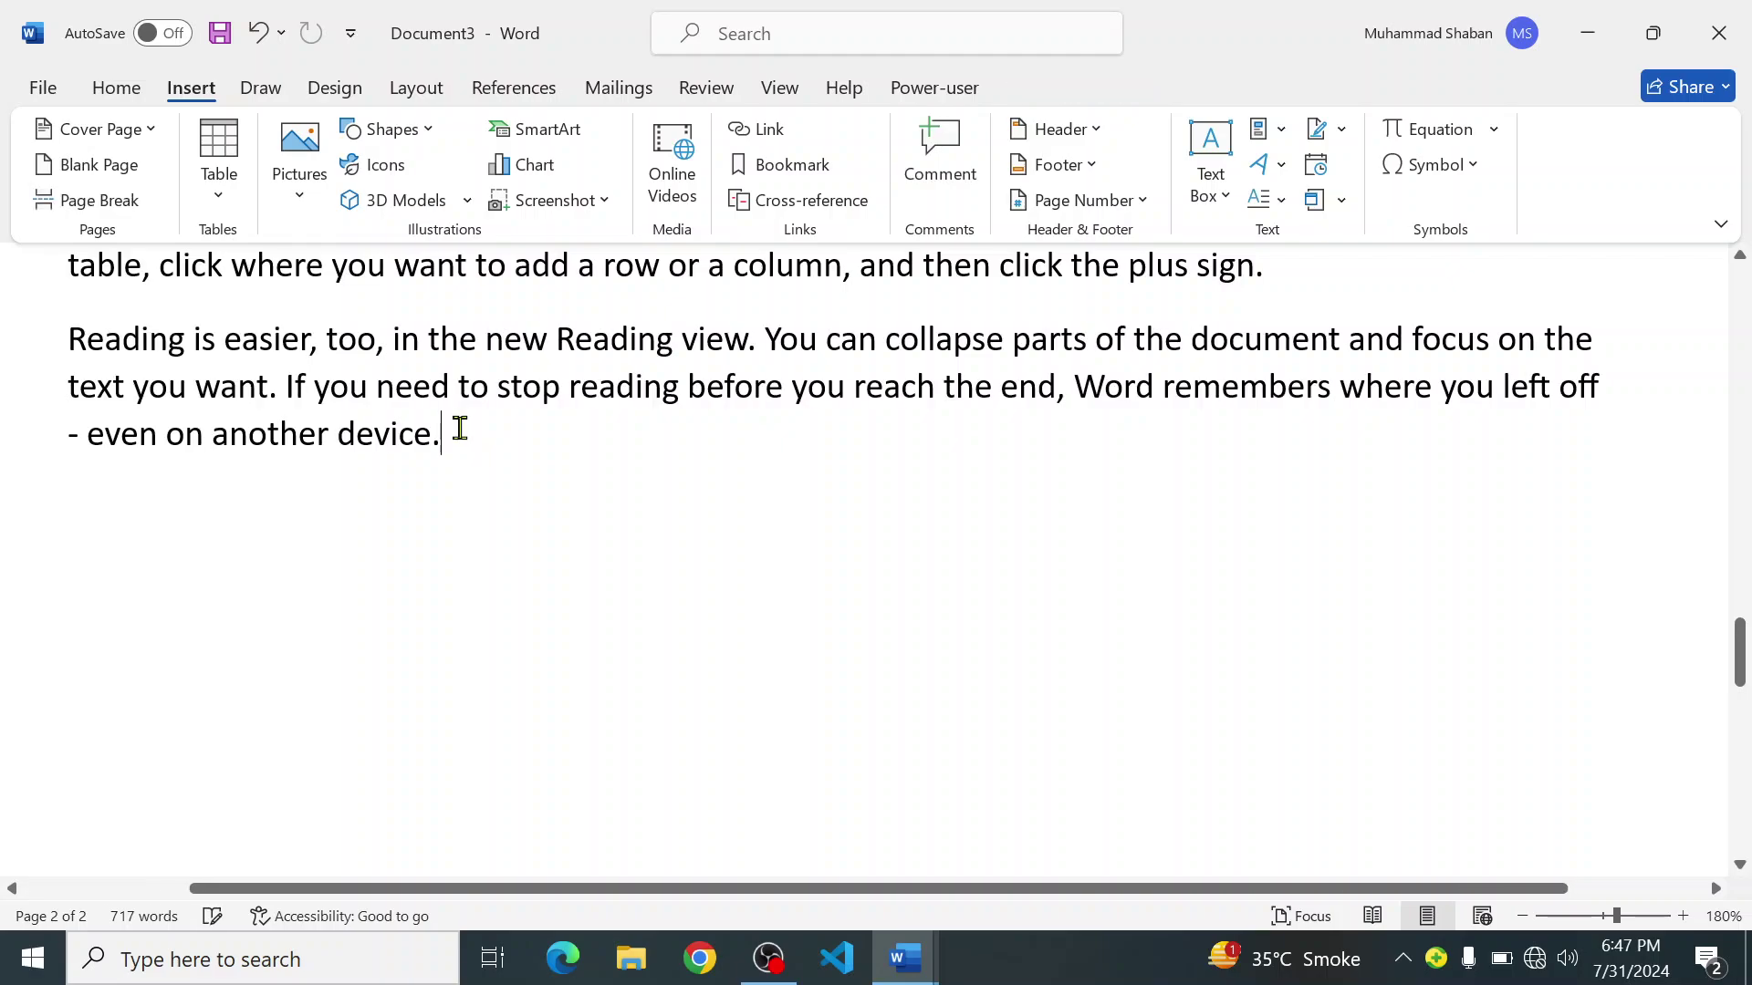
{"action": "left_click_drag", "start_coordinate": [460, 440], "coordinate": [2, 472]}
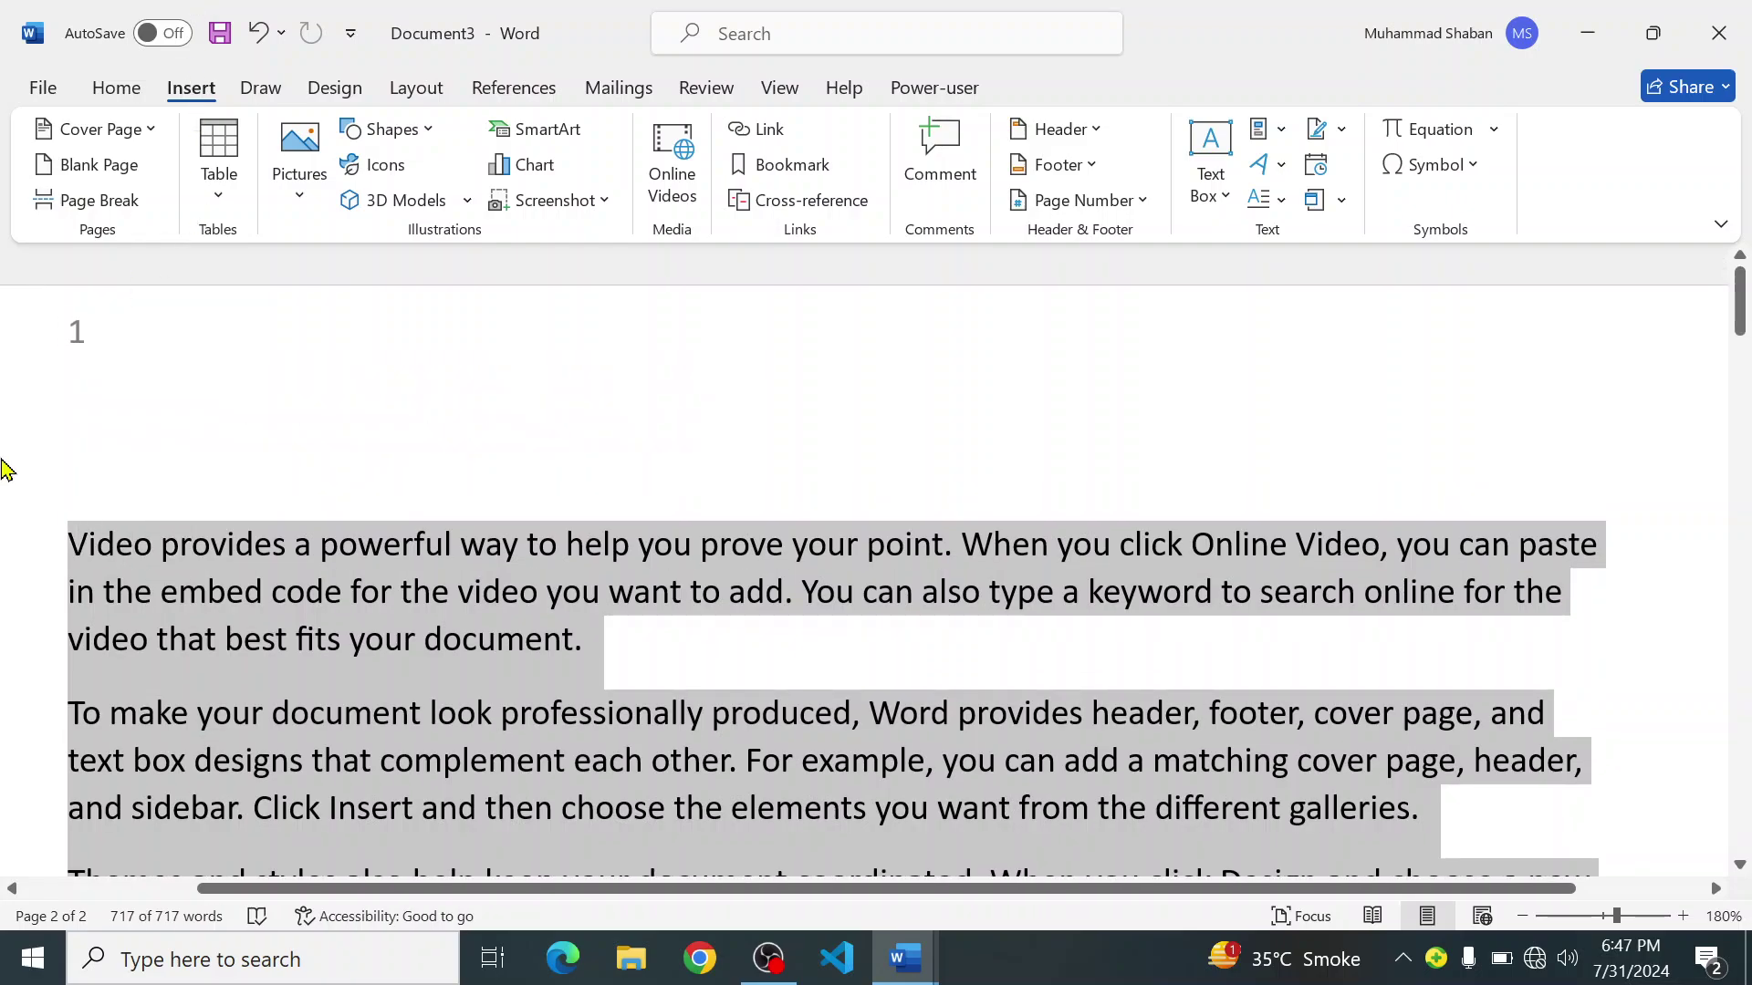
{"action": "key", "text": "ctrl+v"}
{"action": "key", "text": "ctrl+v"}
{"action": "key", "text": "ctrl+v"}
{"action": "key", "text": "ctrl+v"}
{"action": "key", "text": "ctrl+v"}
{"action": "key", "text": "ctrl+v"}
{"action": "key", "text": "ctrl+v"}
{"action": "key", "text": "ctrl+v"}
{"action": "key", "text": "ctrl+v"}
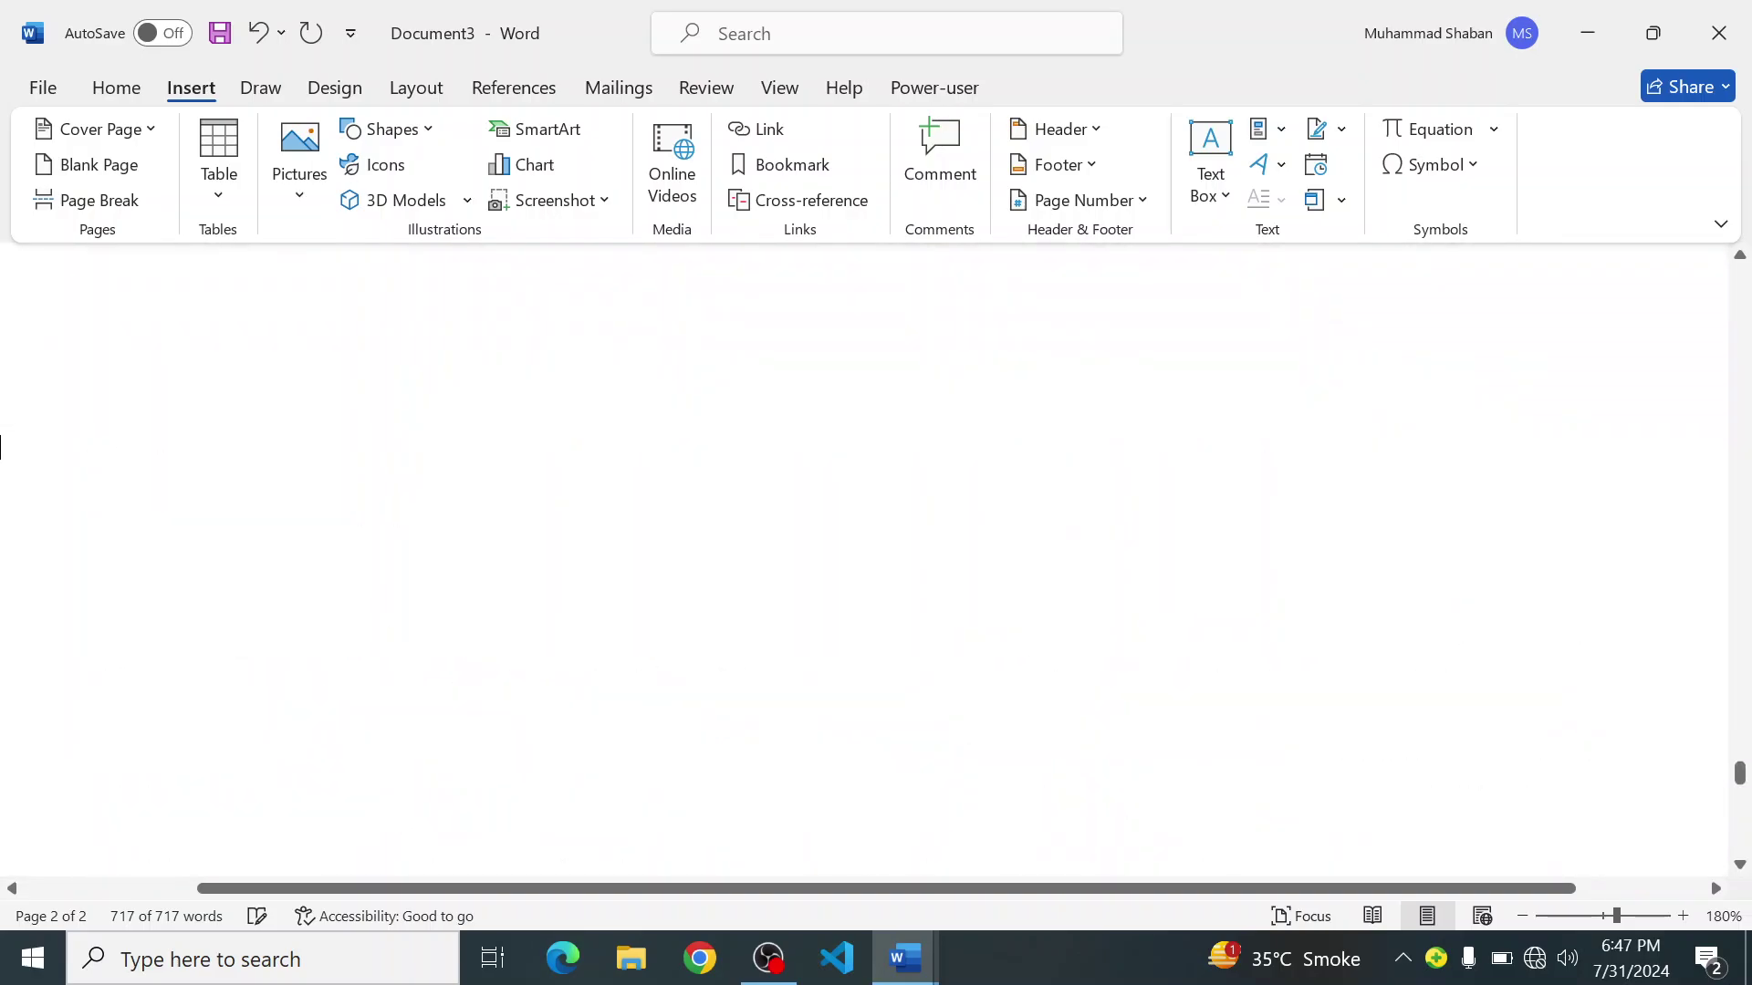
{"action": "key", "text": "ctrl+v"}
{"action": "key", "text": "ctrl+v"}
{"action": "key", "text": "ctrl+v"}
{"action": "key", "text": "ctrl+v"}
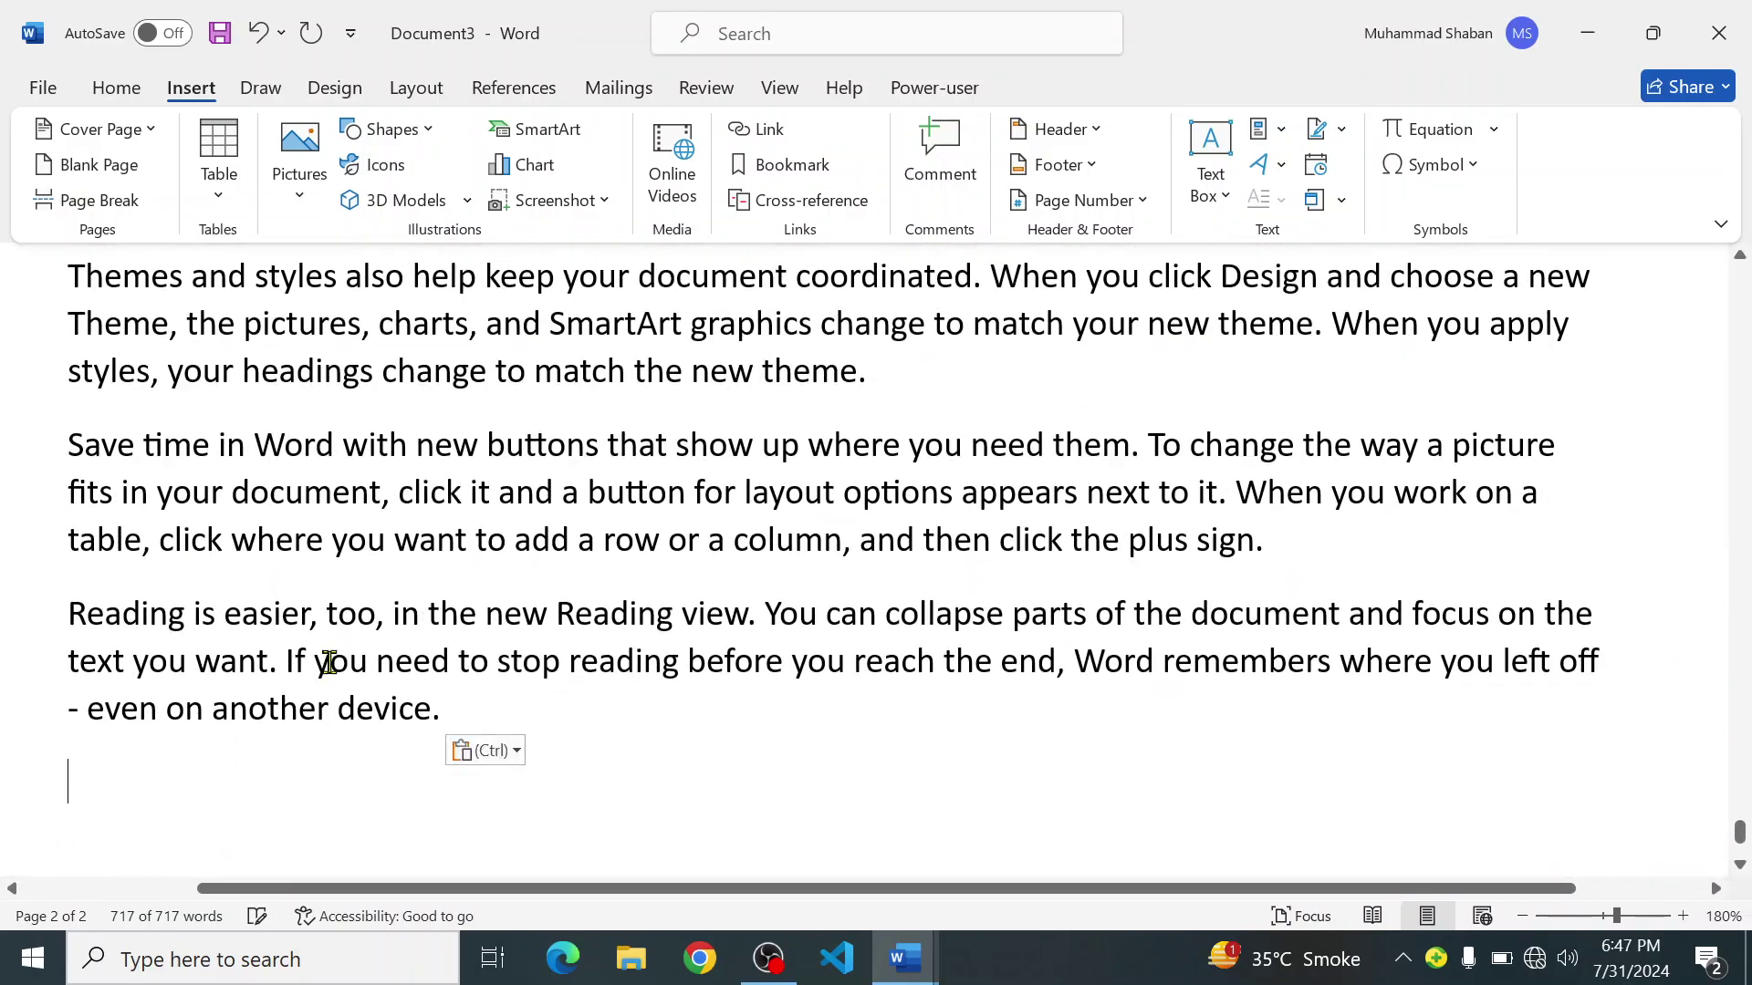
{"action": "key", "text": "ctrl+v"}
{"action": "key", "text": "ctrl+v"}
{"action": "key", "text": "ctrl+v"}
{"action": "key", "text": "ctrl+v"}
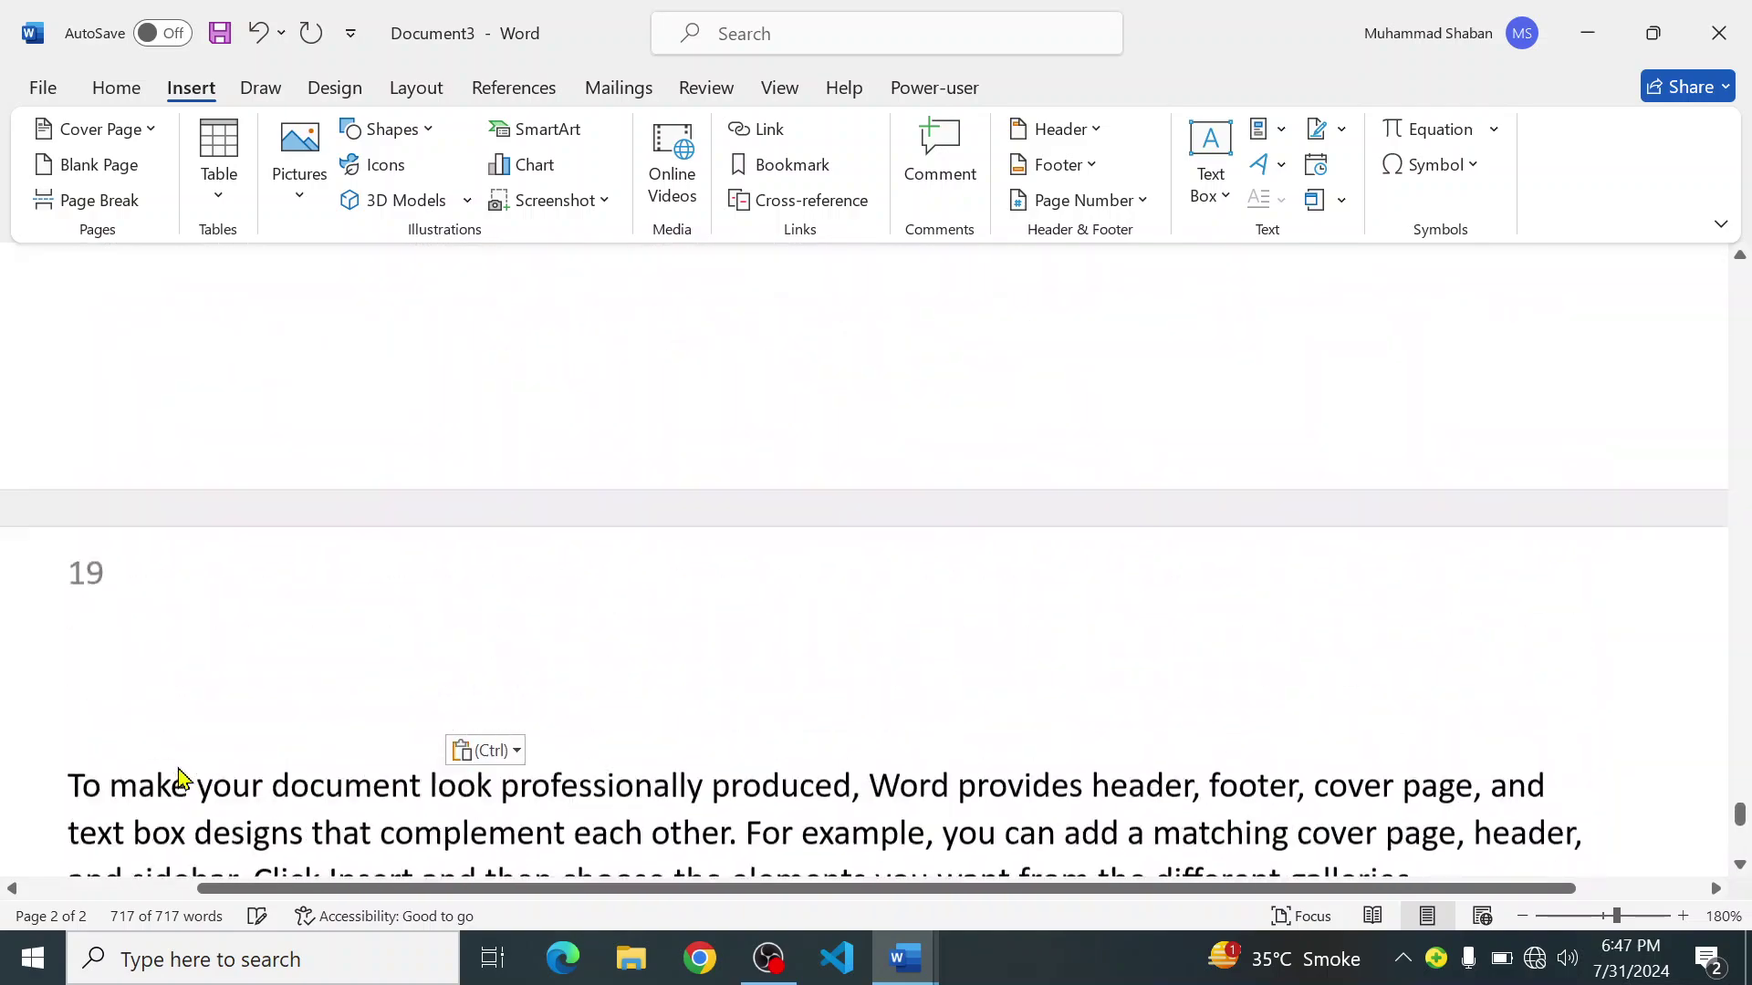
Step: Open the header on page 19 and examine the page numbers on the neighbouring pages
{"action": "double_click", "coordinate": [83, 719]}
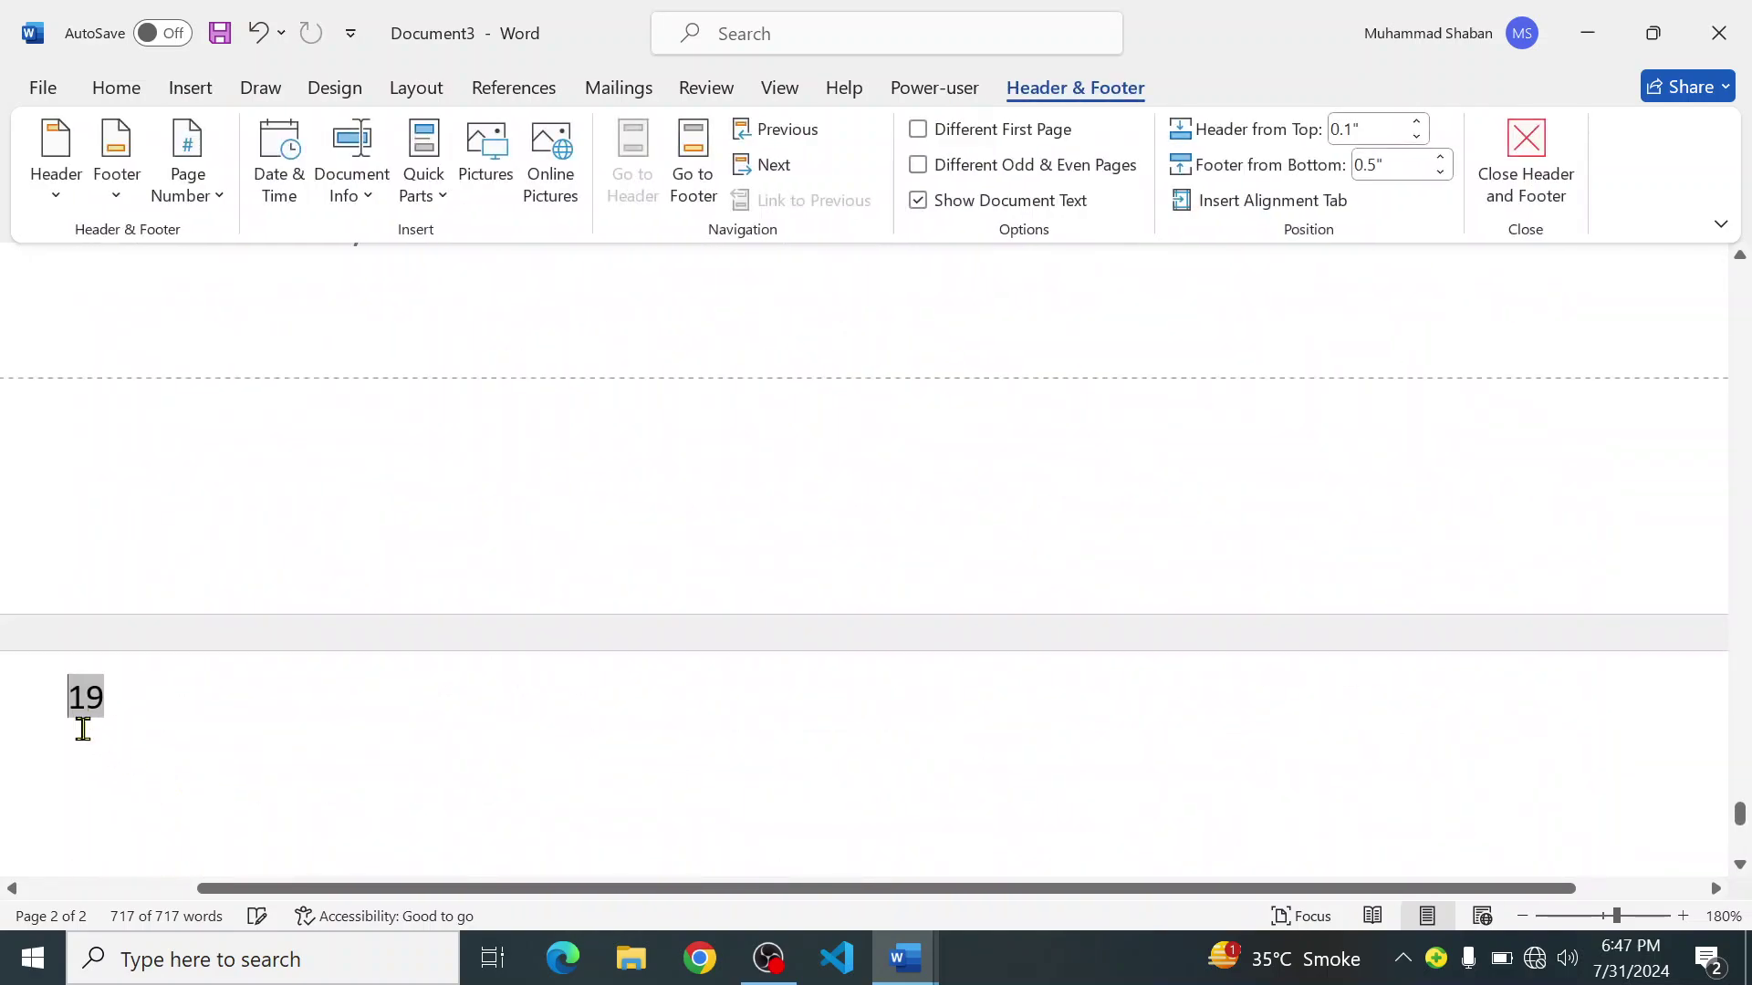
{"action": "scroll", "coordinate": [371, 696], "scroll_direction": "up", "scroll_amount": 4}
{"action": "scroll", "coordinate": [219, 600], "scroll_direction": "down", "scroll_amount": 10}
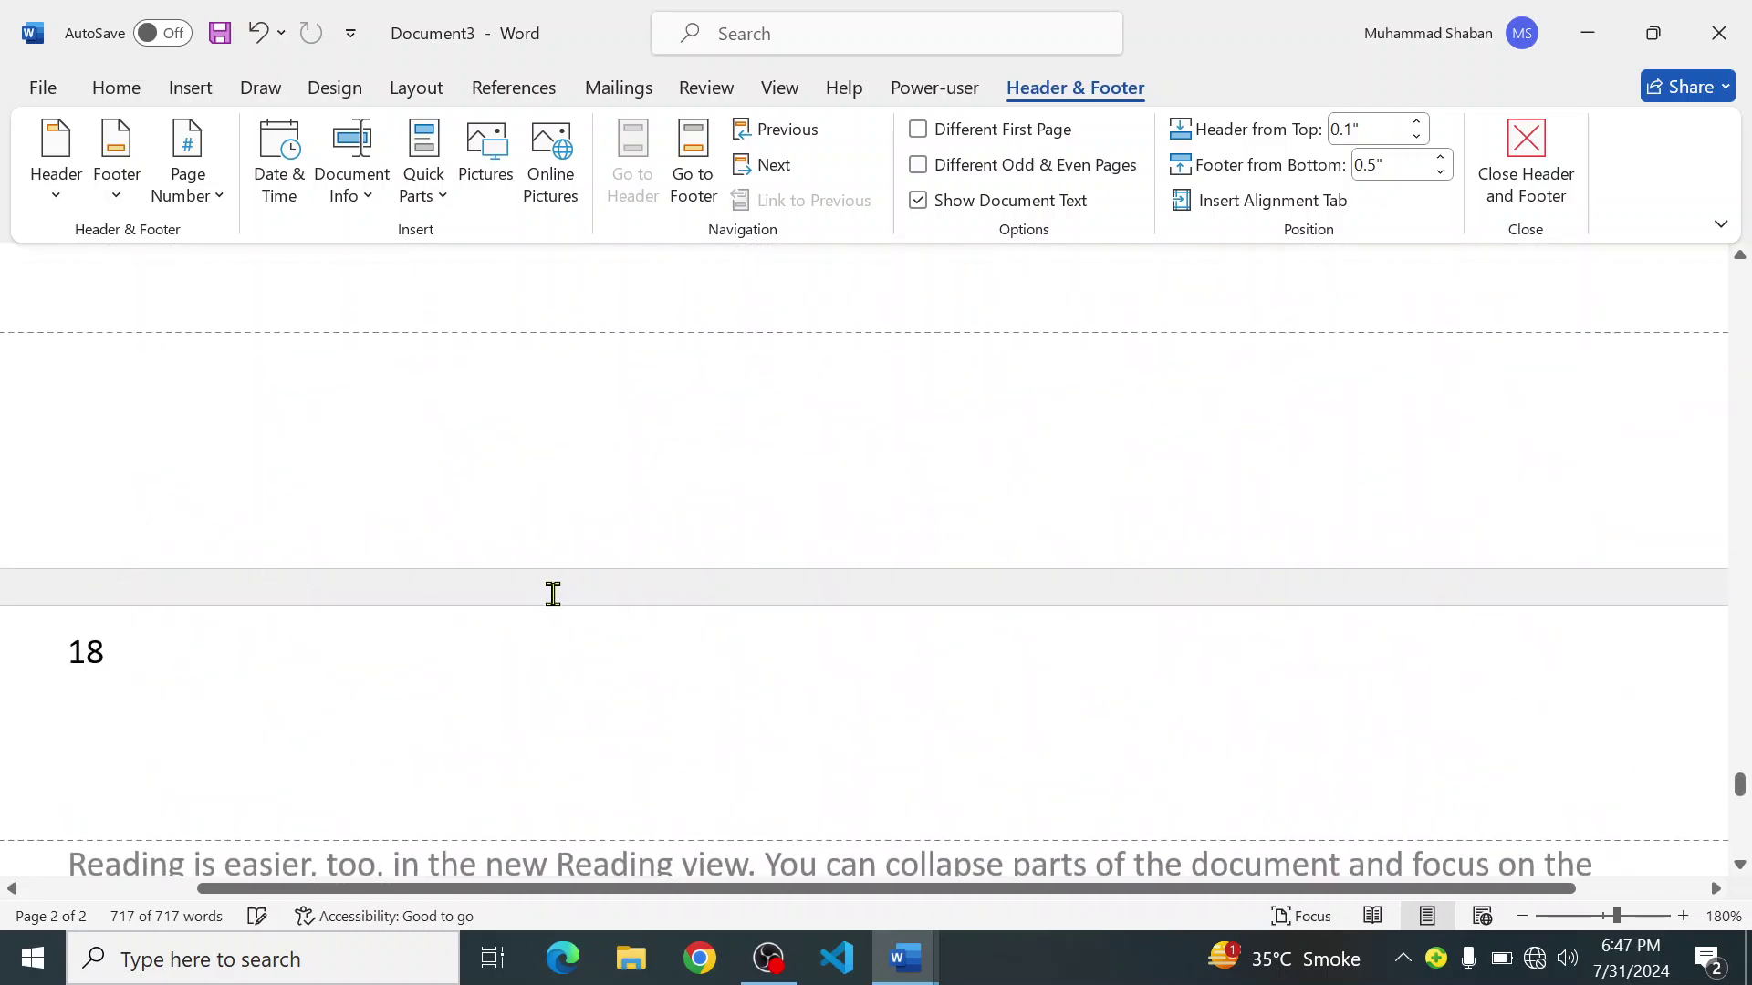
Step: Look over the header gallery and the page number position options without choosing any of them
{"action": "scroll", "coordinate": [616, 356], "scroll_direction": "up", "scroll_amount": 1}
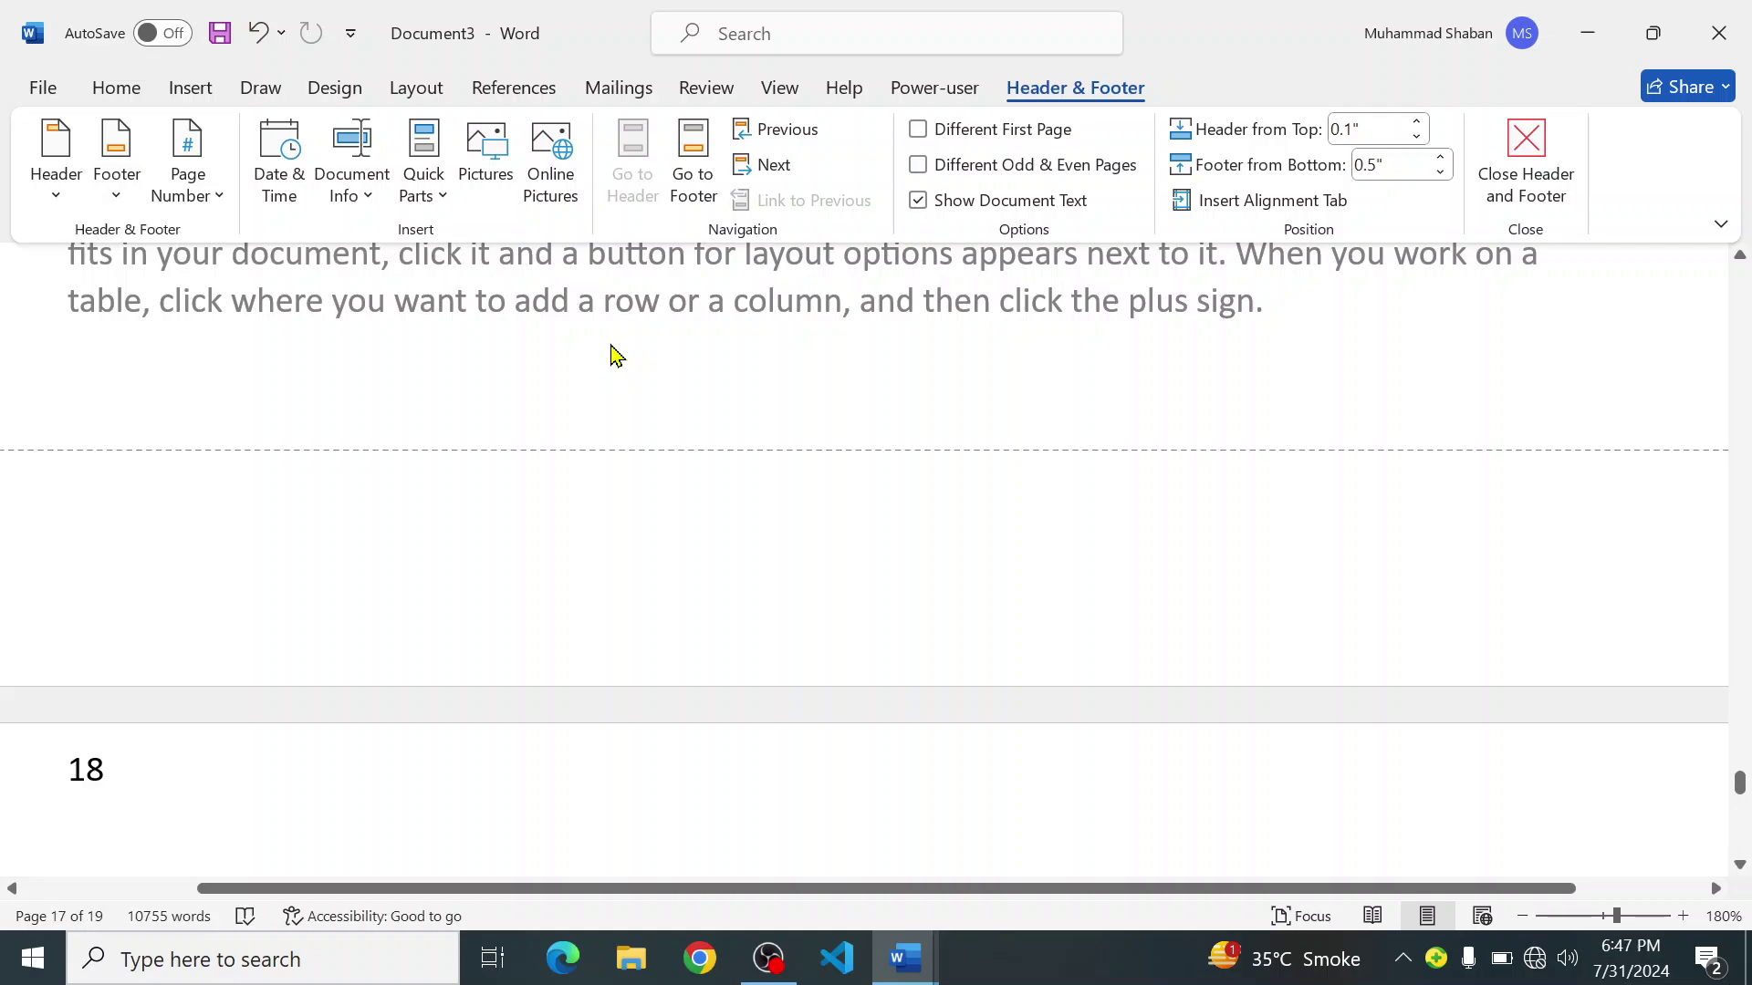
{"action": "left_click", "coordinate": [117, 88]}
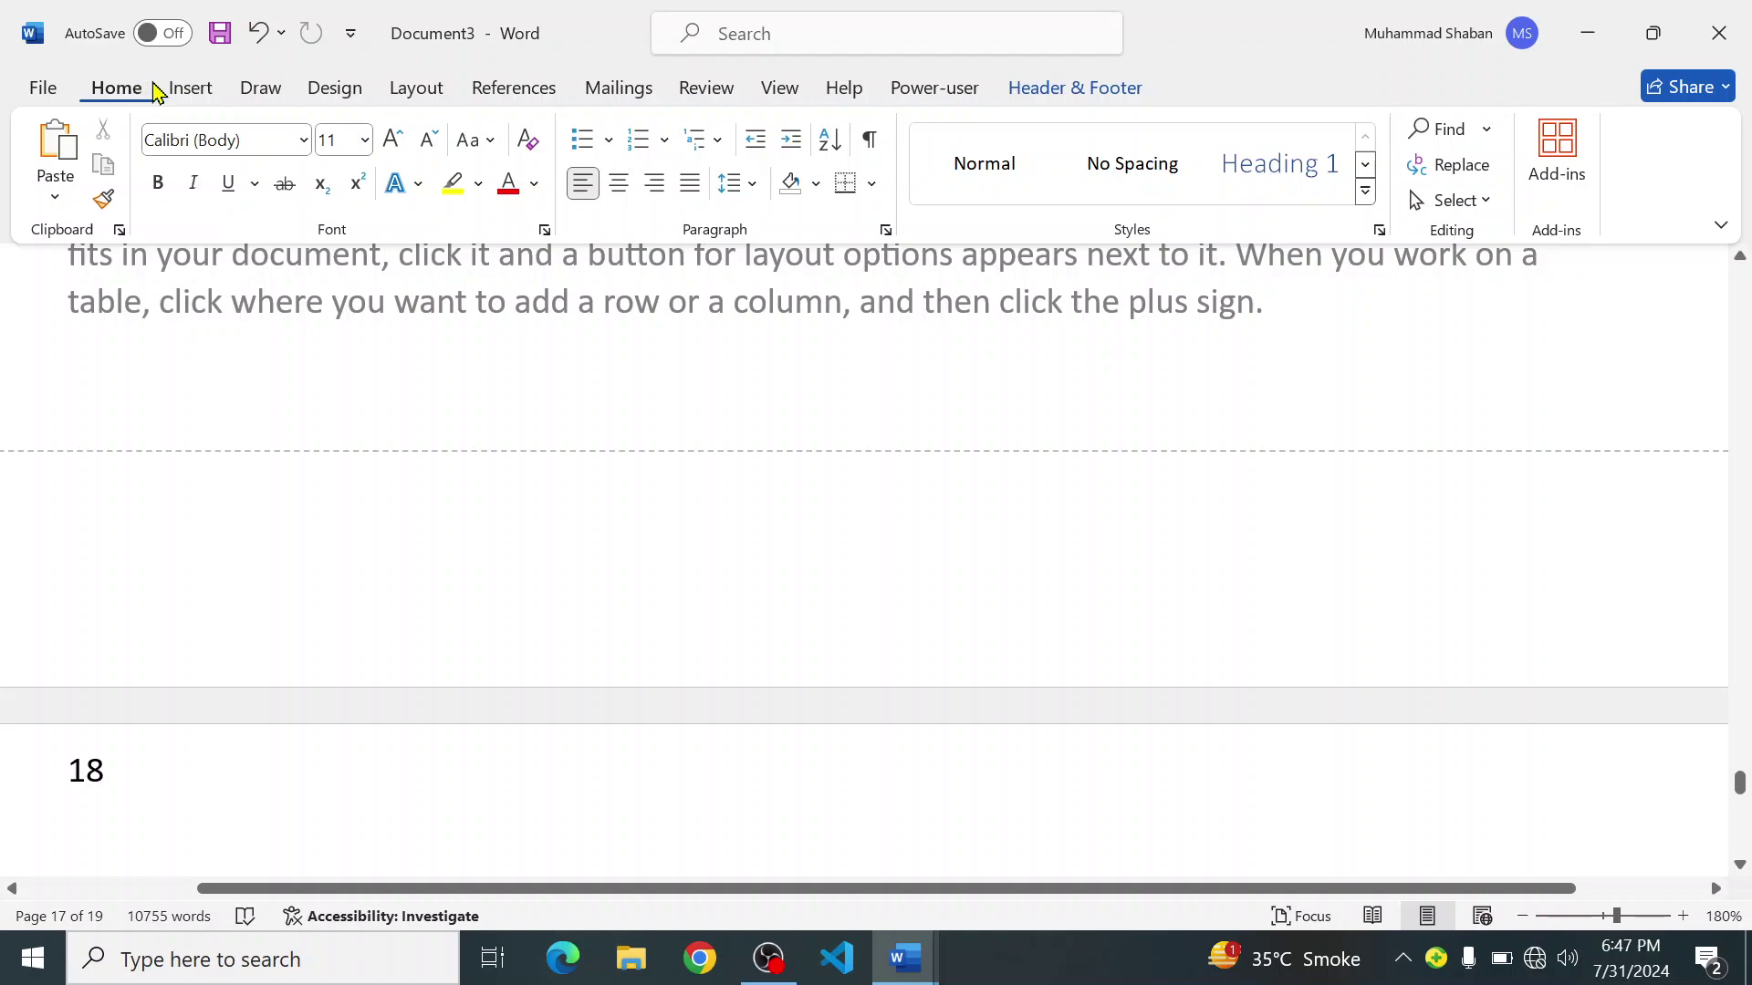
{"action": "left_click", "coordinate": [187, 87]}
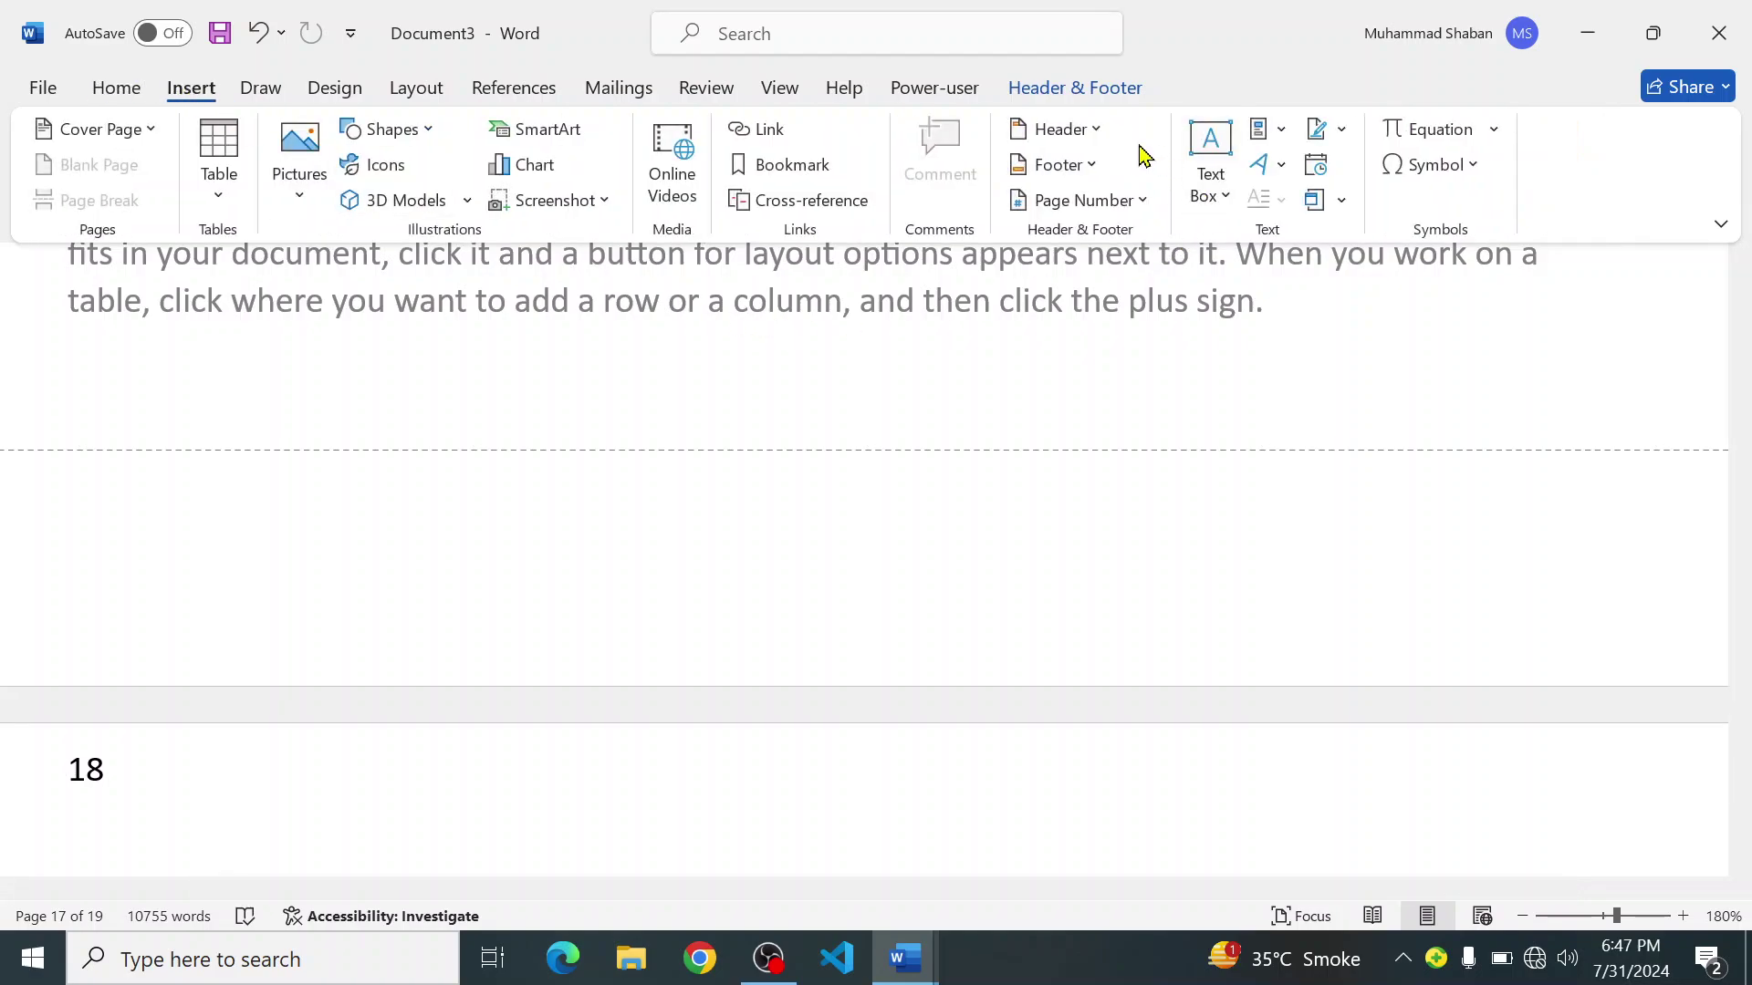
{"action": "left_click", "coordinate": [1063, 128]}
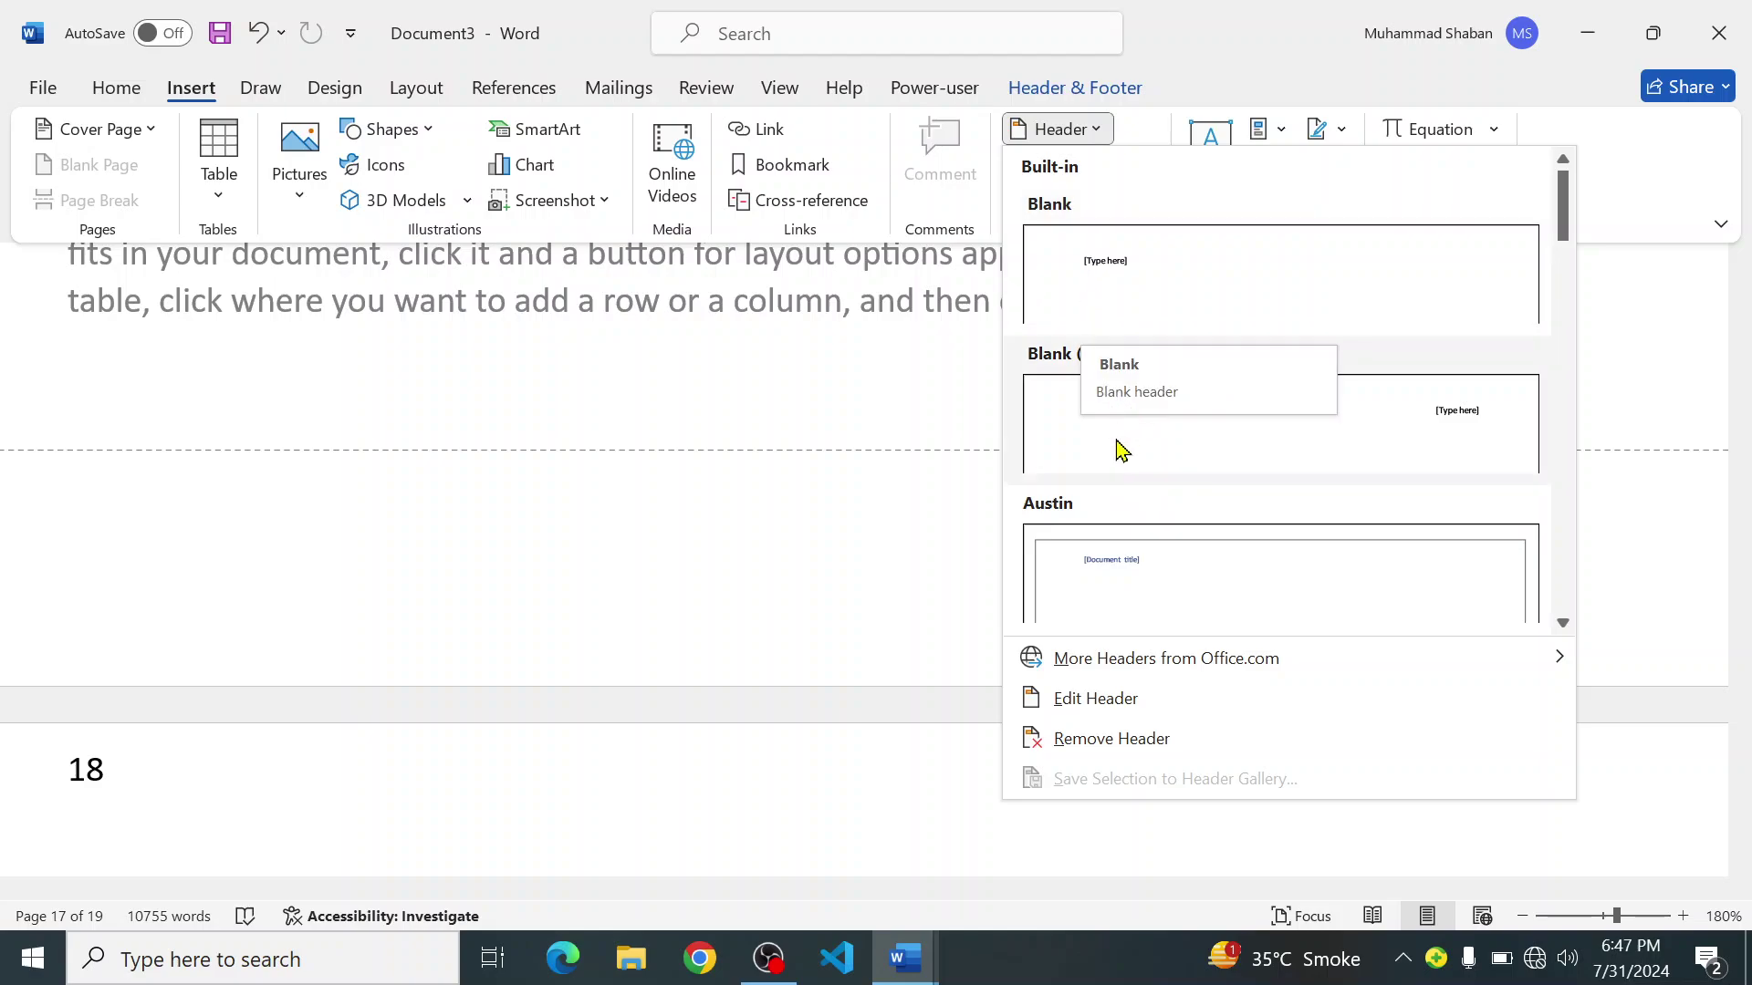
{"action": "left_click", "coordinate": [1003, 310]}
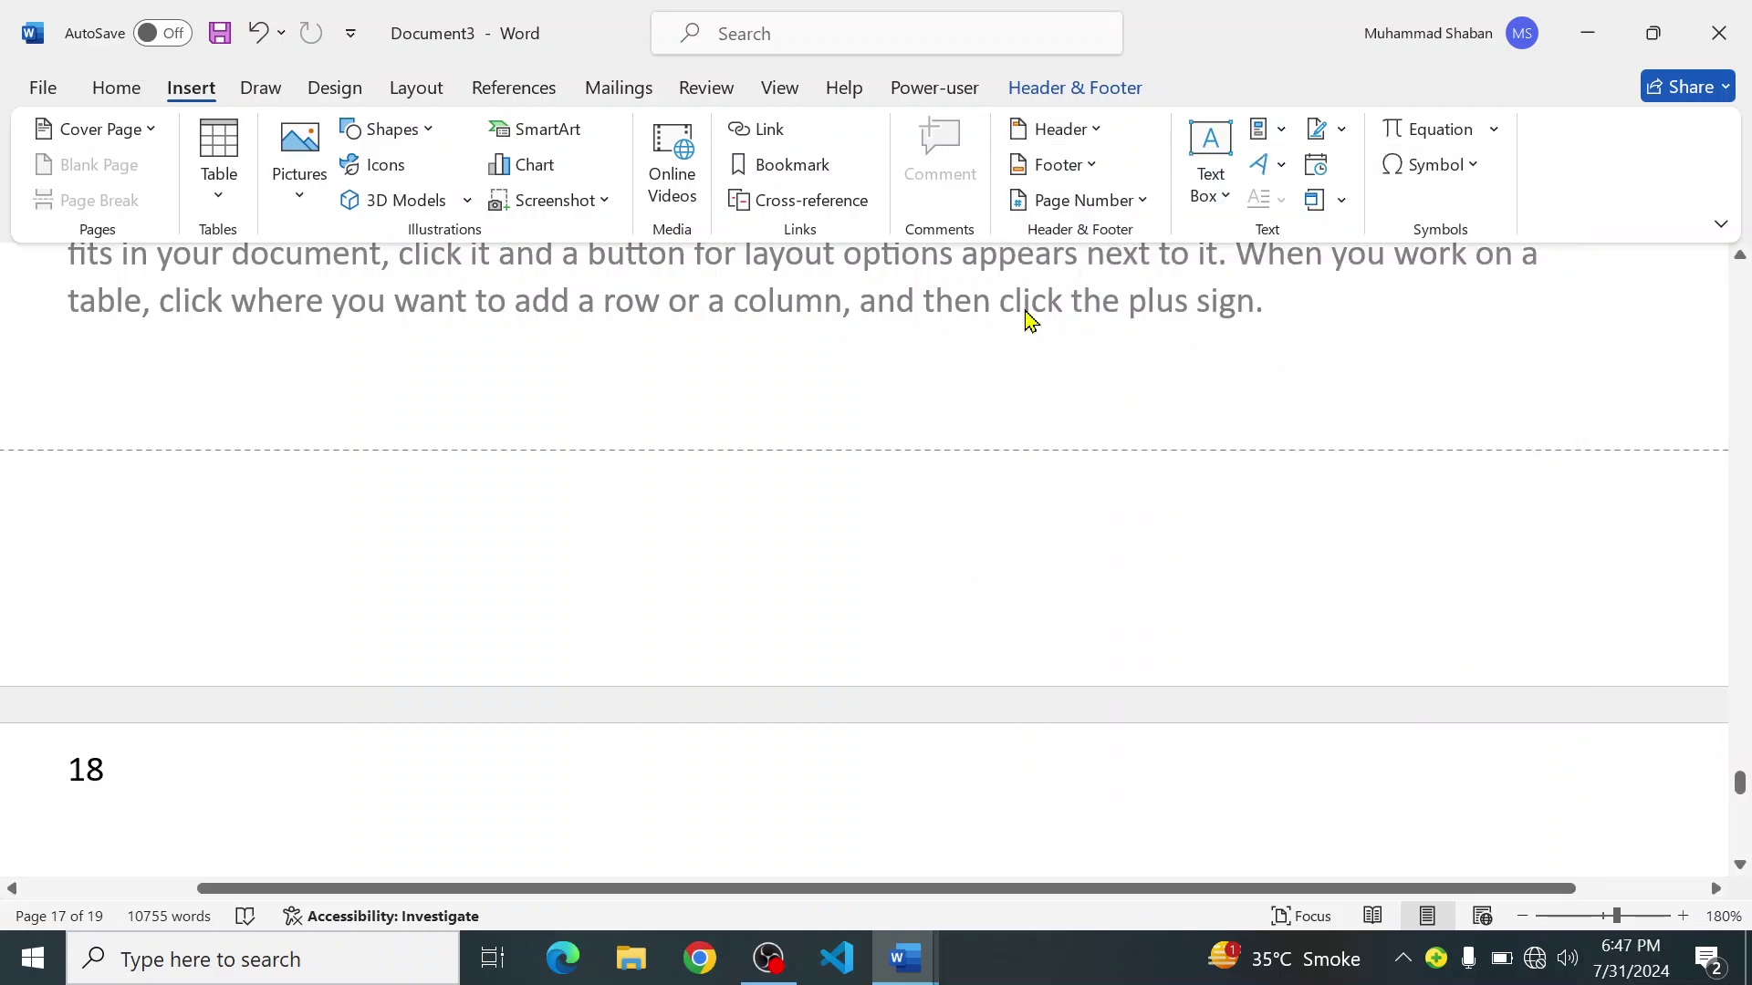
{"action": "left_click", "coordinate": [1142, 201]}
{"action": "mouse_move", "coordinate": [1114, 308]}
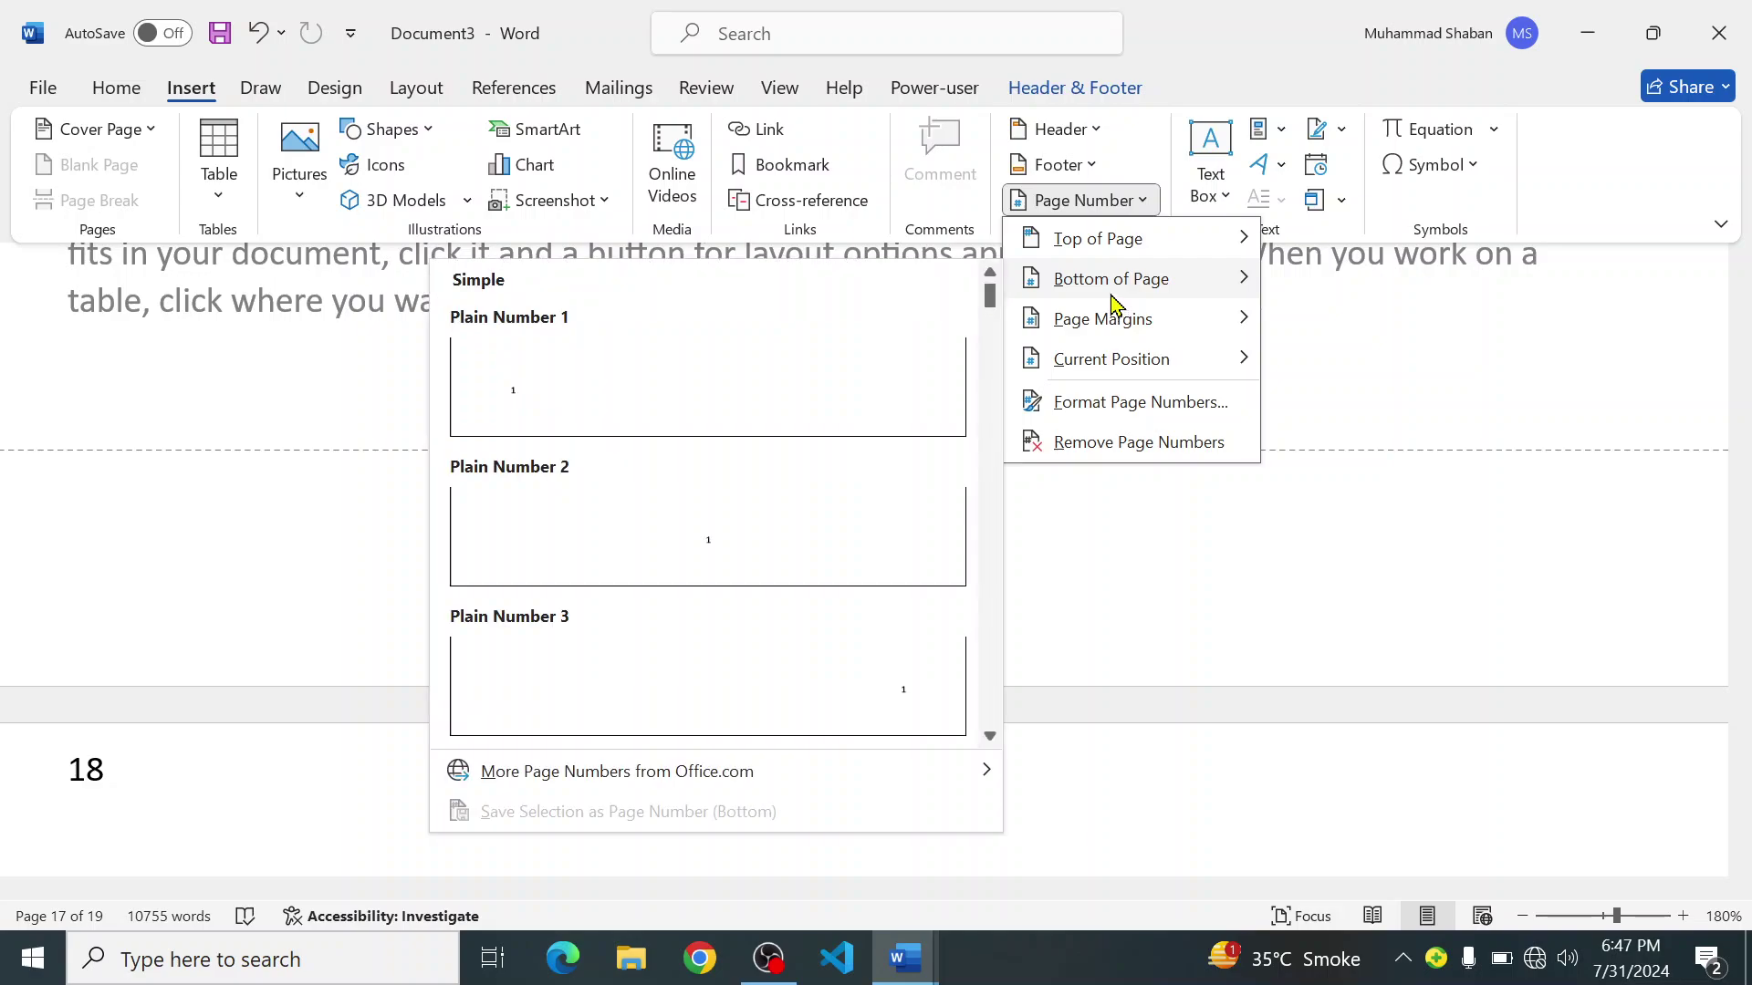
Step: Insert the built-in Sideline footer and examine it at the end of the document
{"action": "left_click", "coordinate": [1082, 166]}
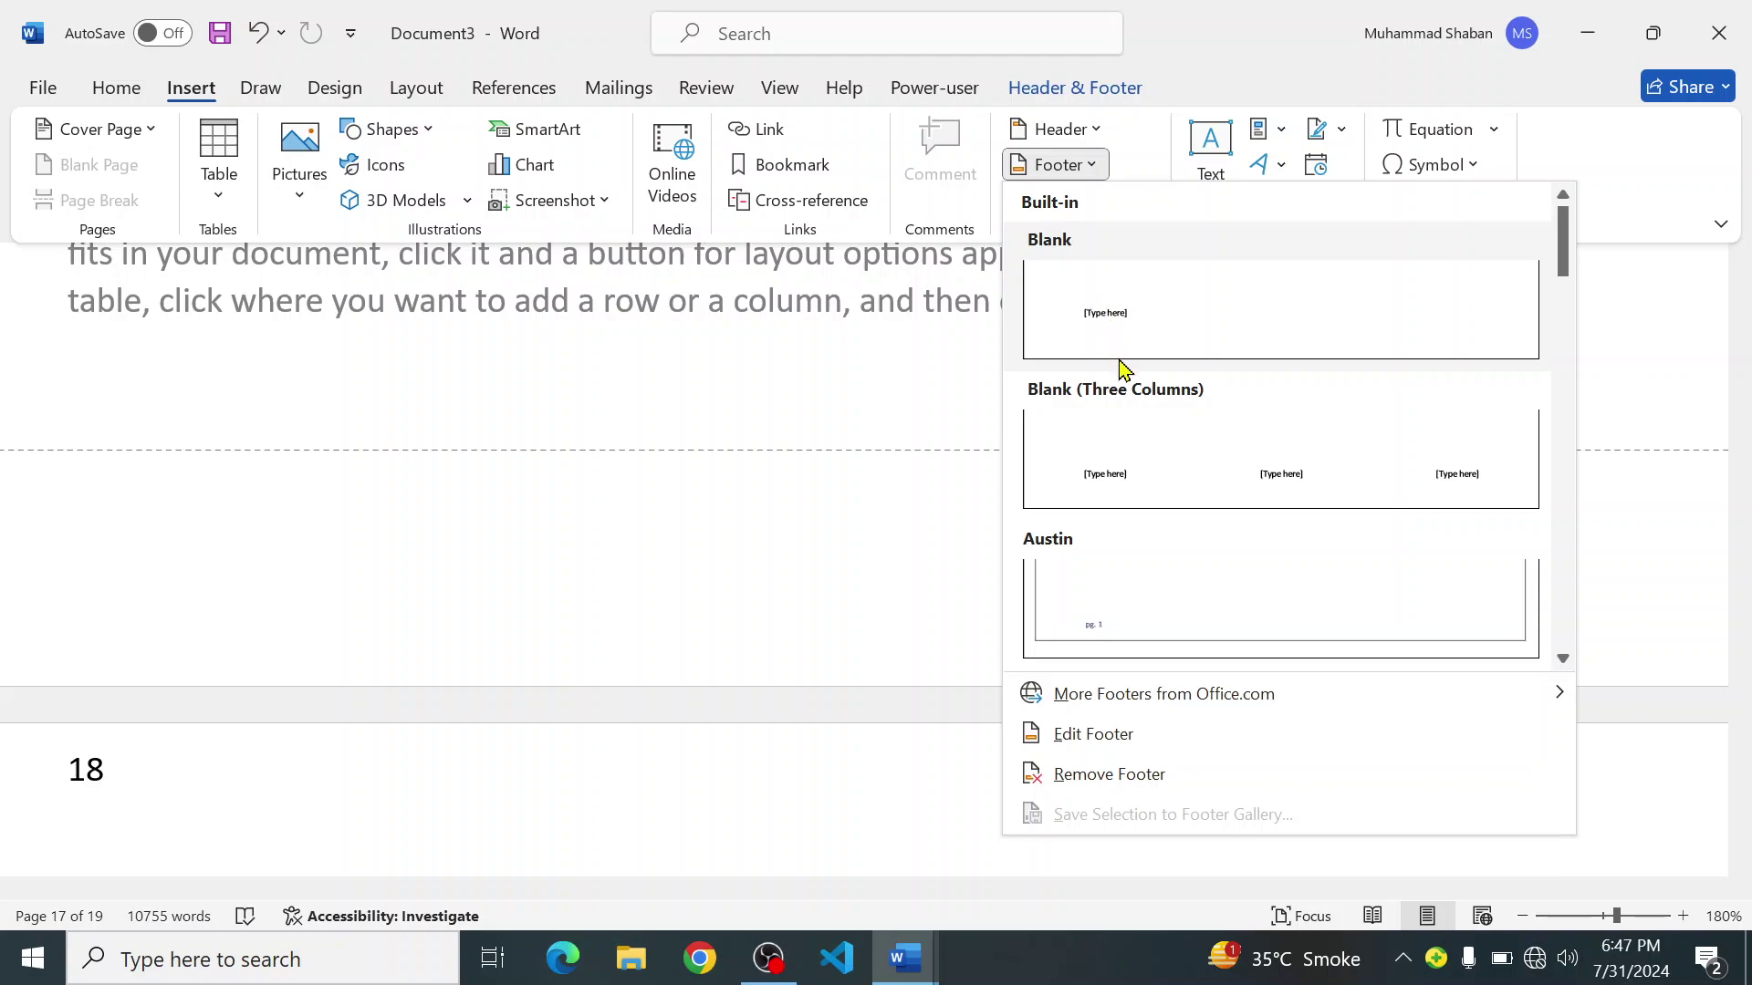
{"action": "scroll", "coordinate": [1112, 356], "scroll_direction": "down", "scroll_amount": 12}
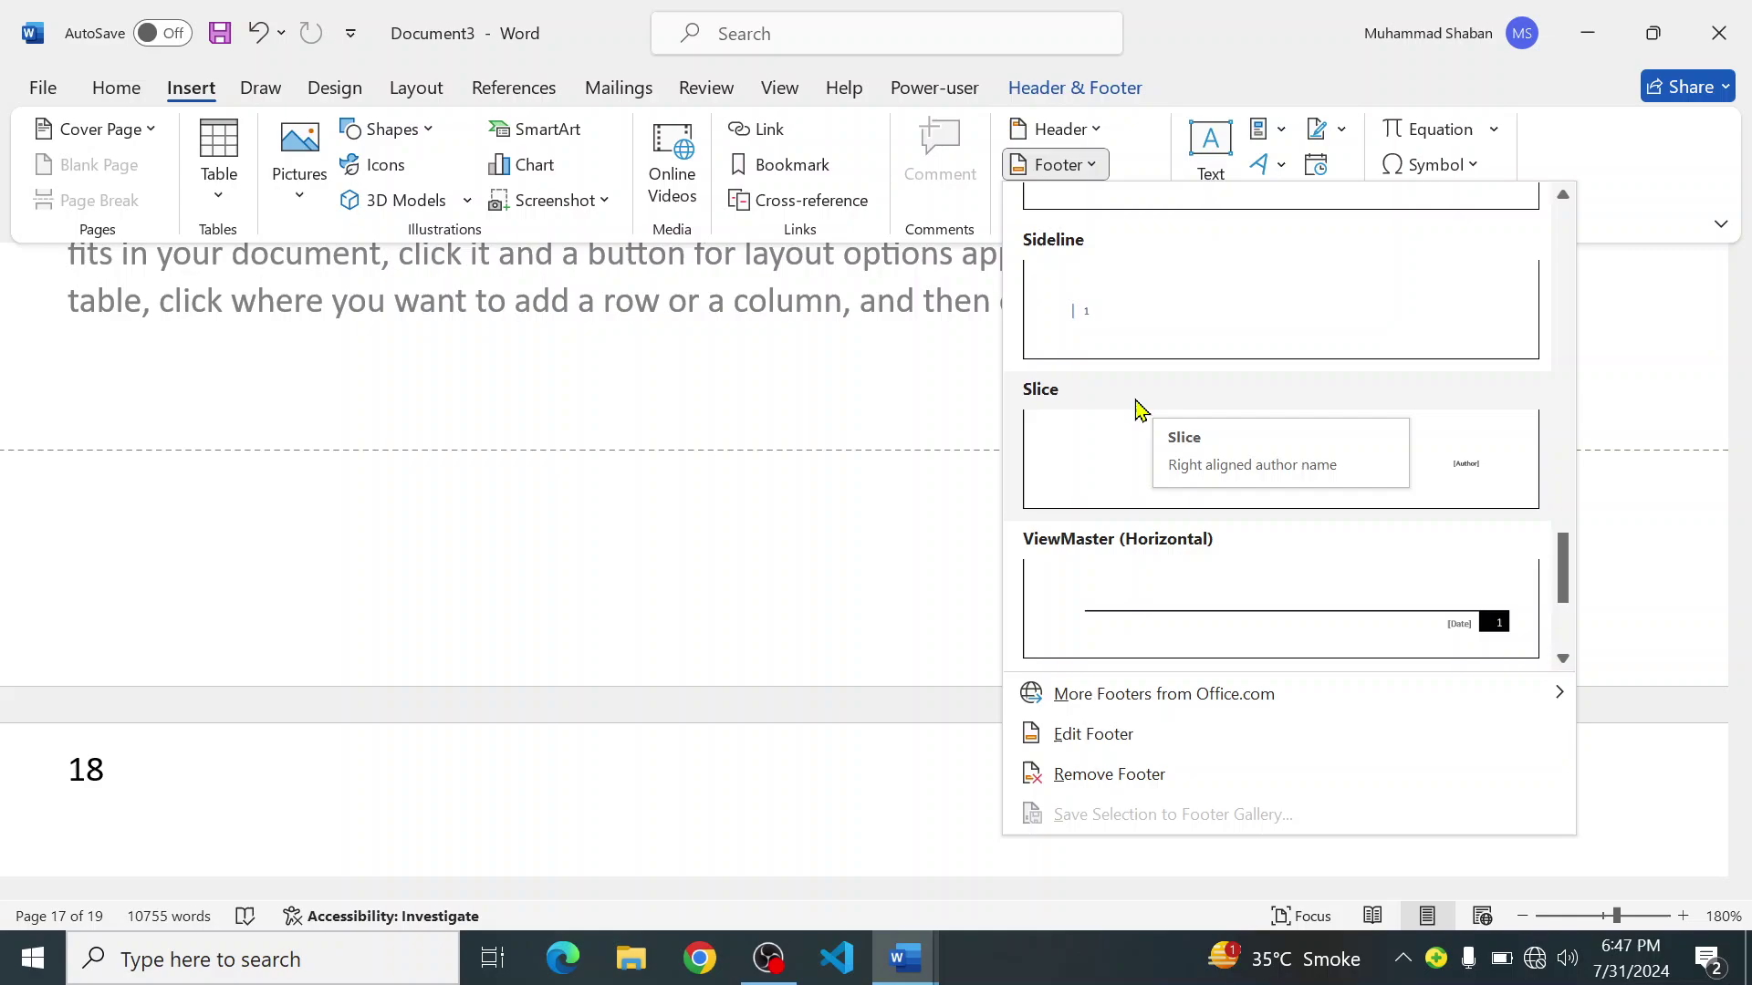
{"action": "left_click", "coordinate": [1136, 324]}
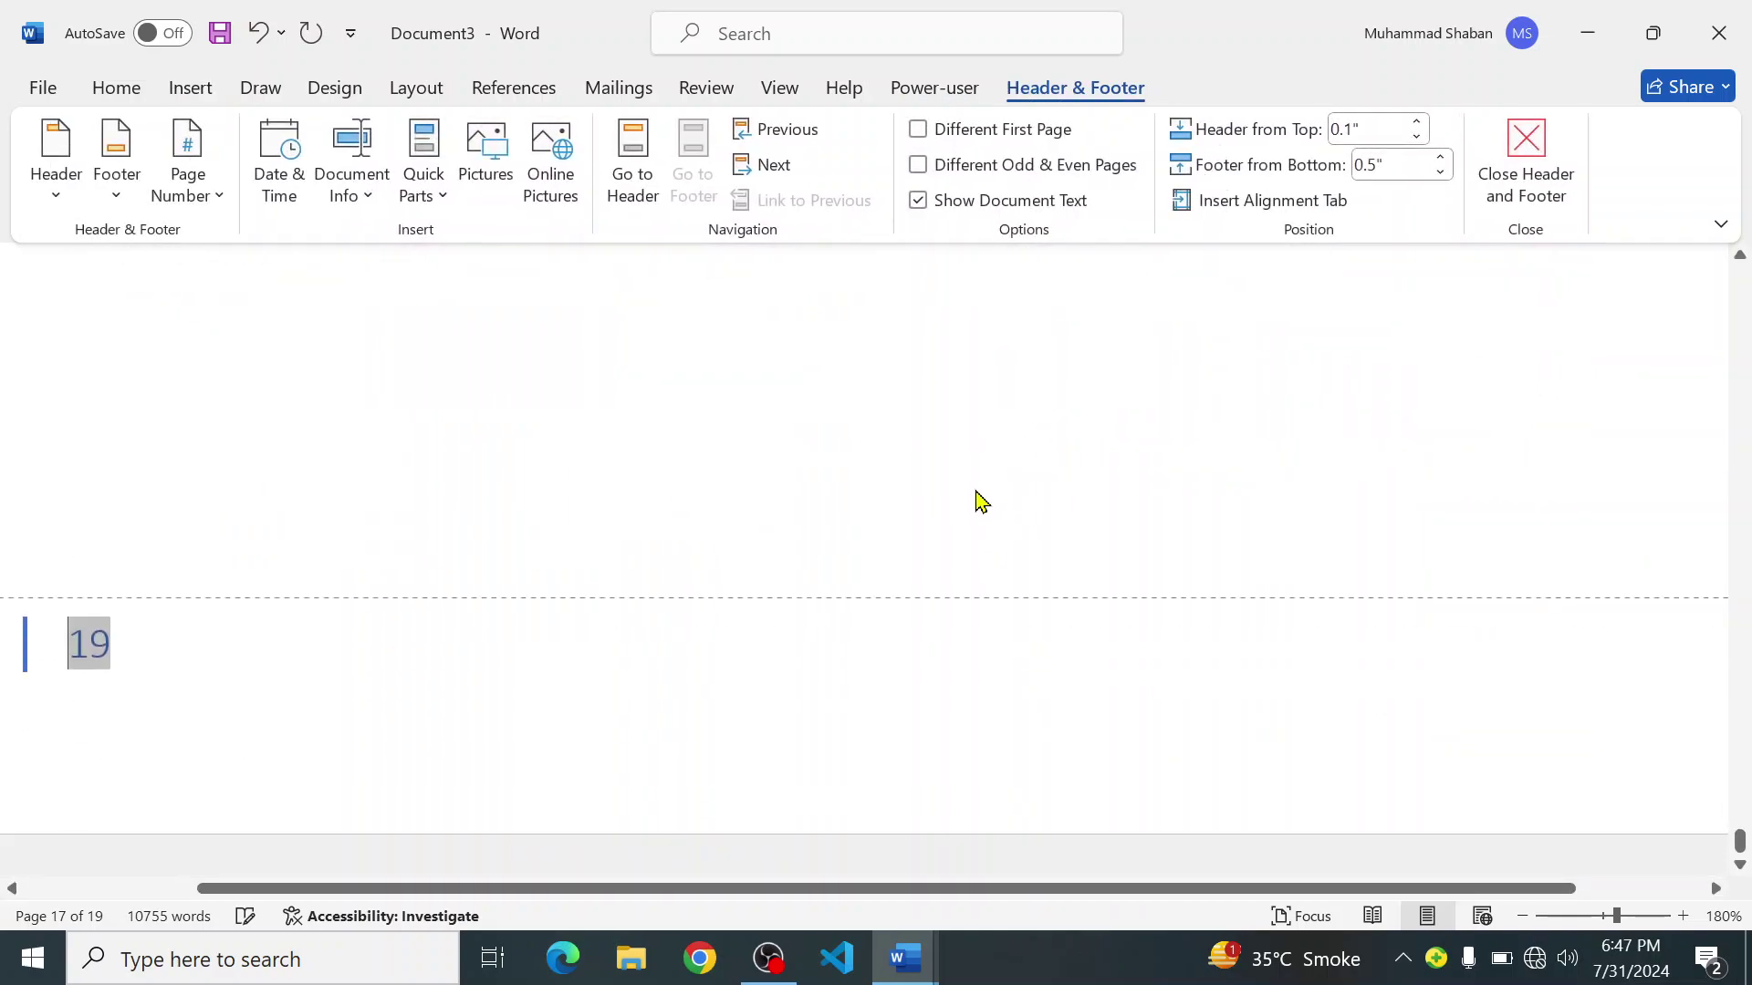
{"action": "scroll", "coordinate": [297, 744], "scroll_direction": "up", "scroll_amount": 2}
{"action": "scroll", "coordinate": [297, 750], "scroll_direction": "up", "scroll_amount": 3}
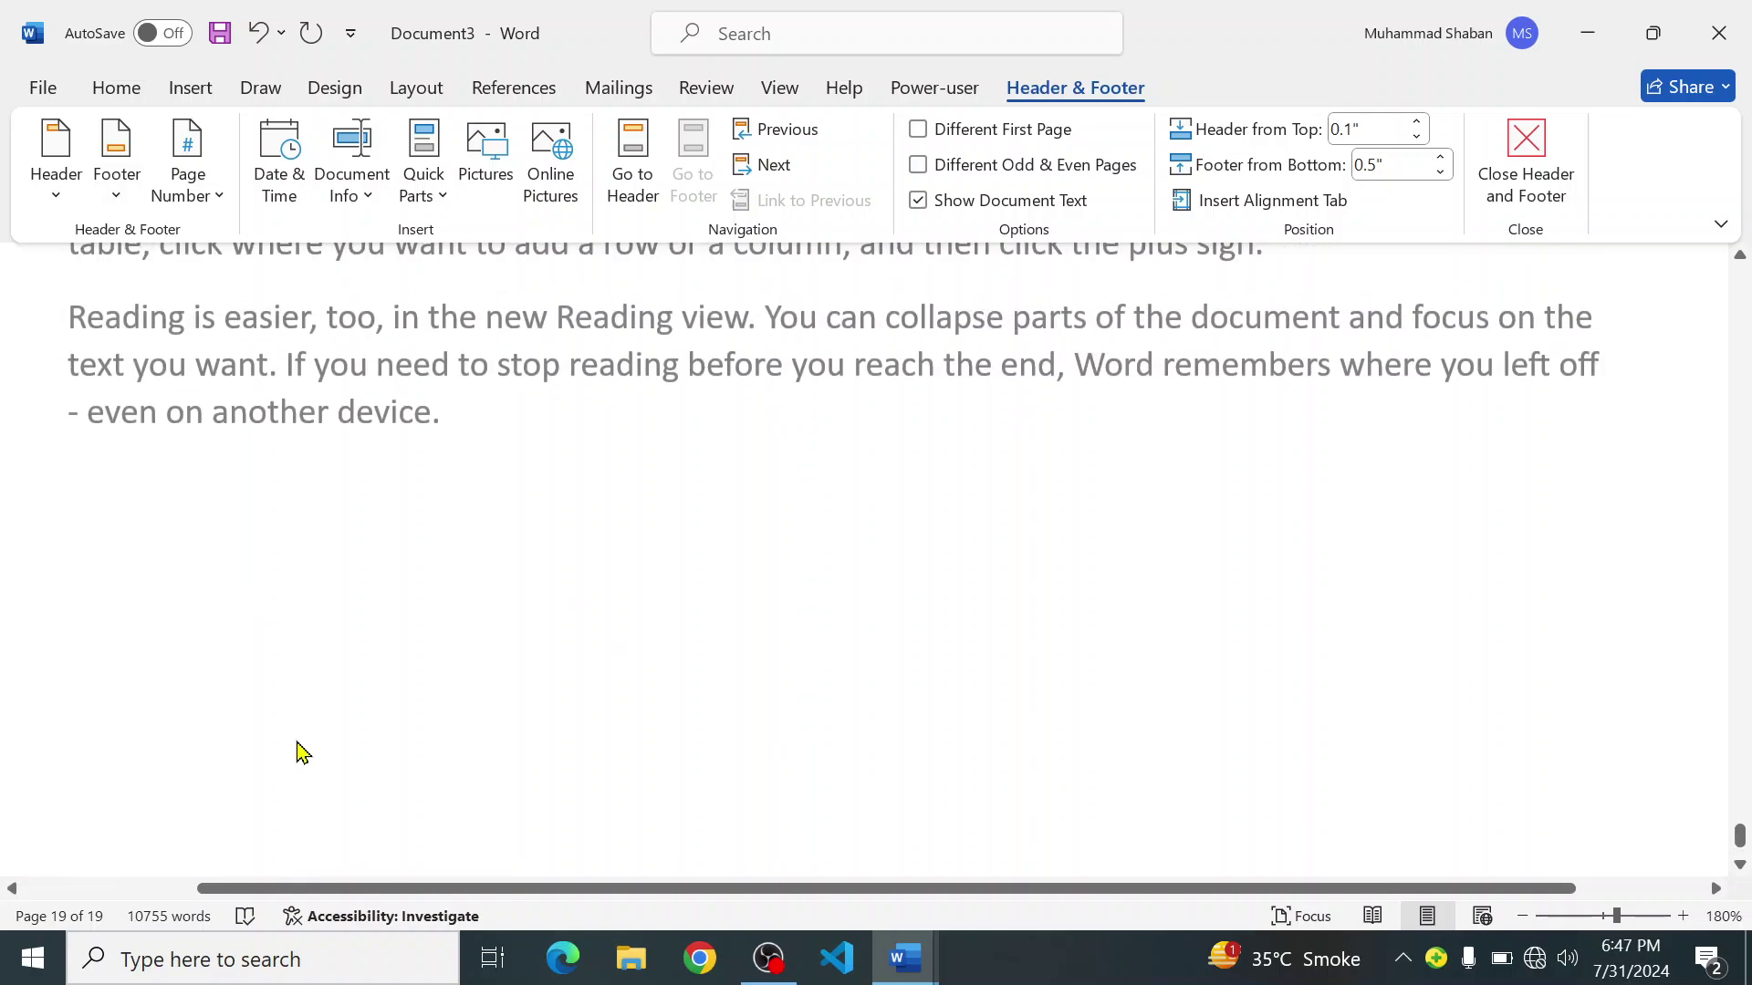
{"action": "scroll", "coordinate": [293, 736], "scroll_direction": "down", "scroll_amount": 4}
{"action": "scroll", "coordinate": [293, 733], "scroll_direction": "up", "scroll_amount": 5}
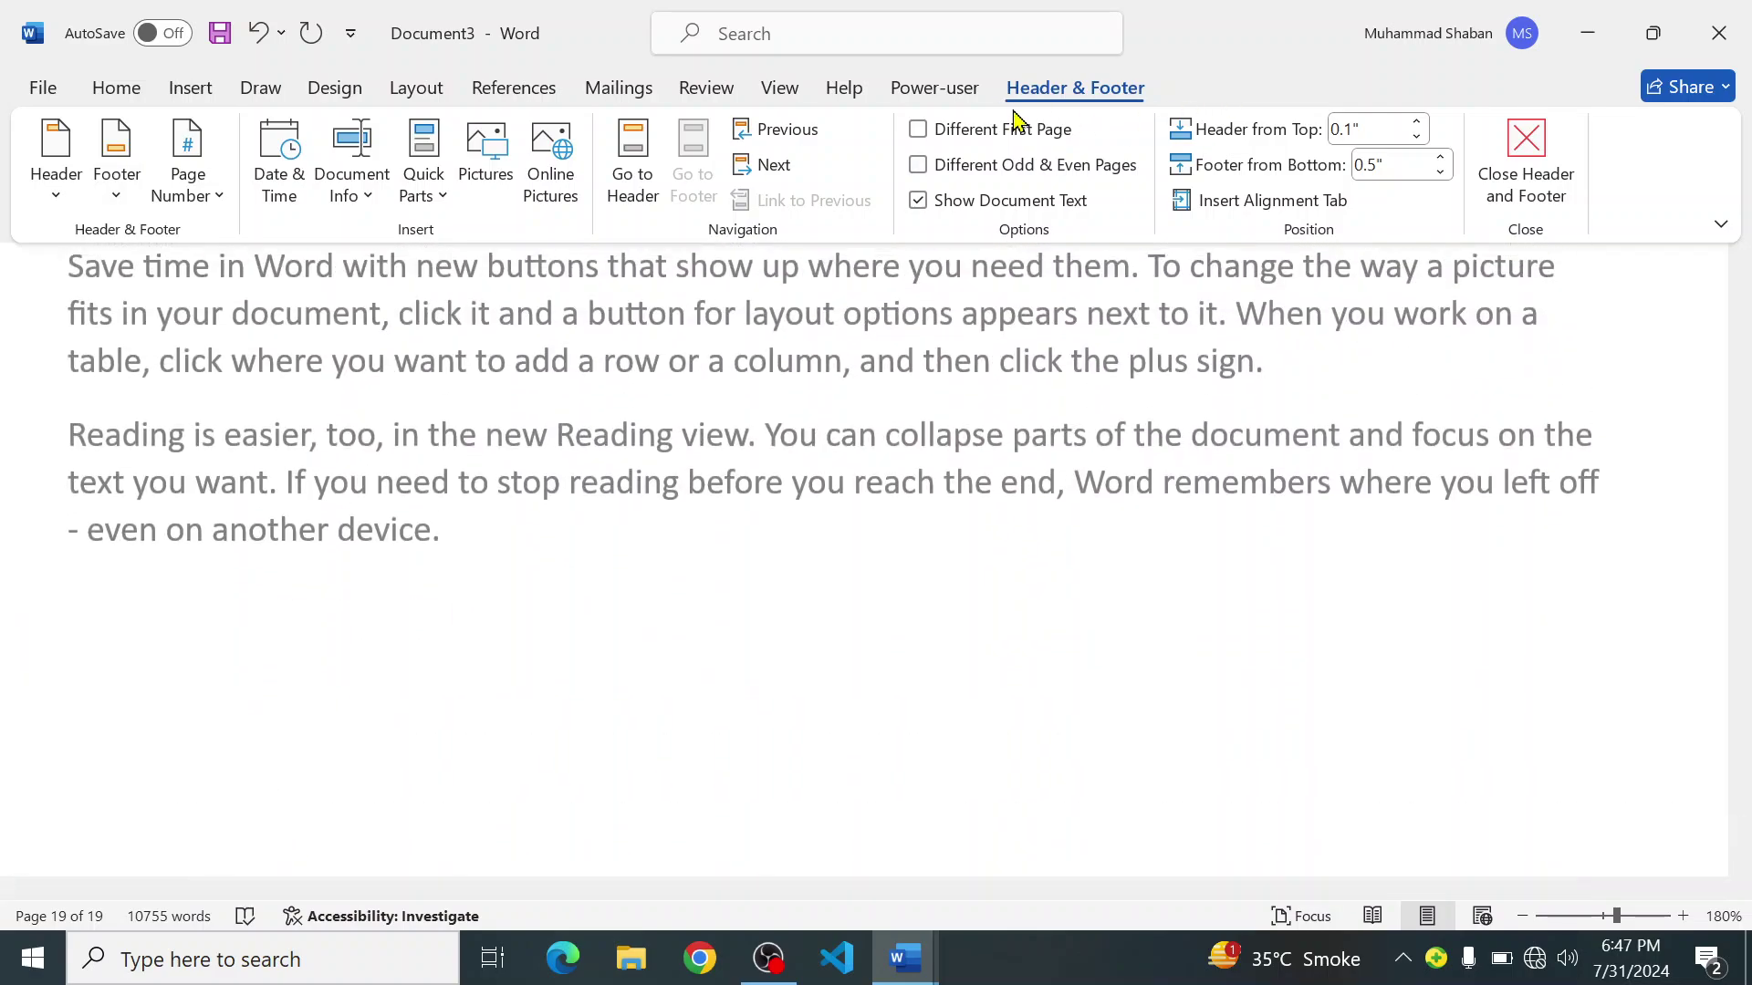
Step: Replace the footer with the built-in Blank (Three Columns) design
{"action": "left_click", "coordinate": [118, 91]}
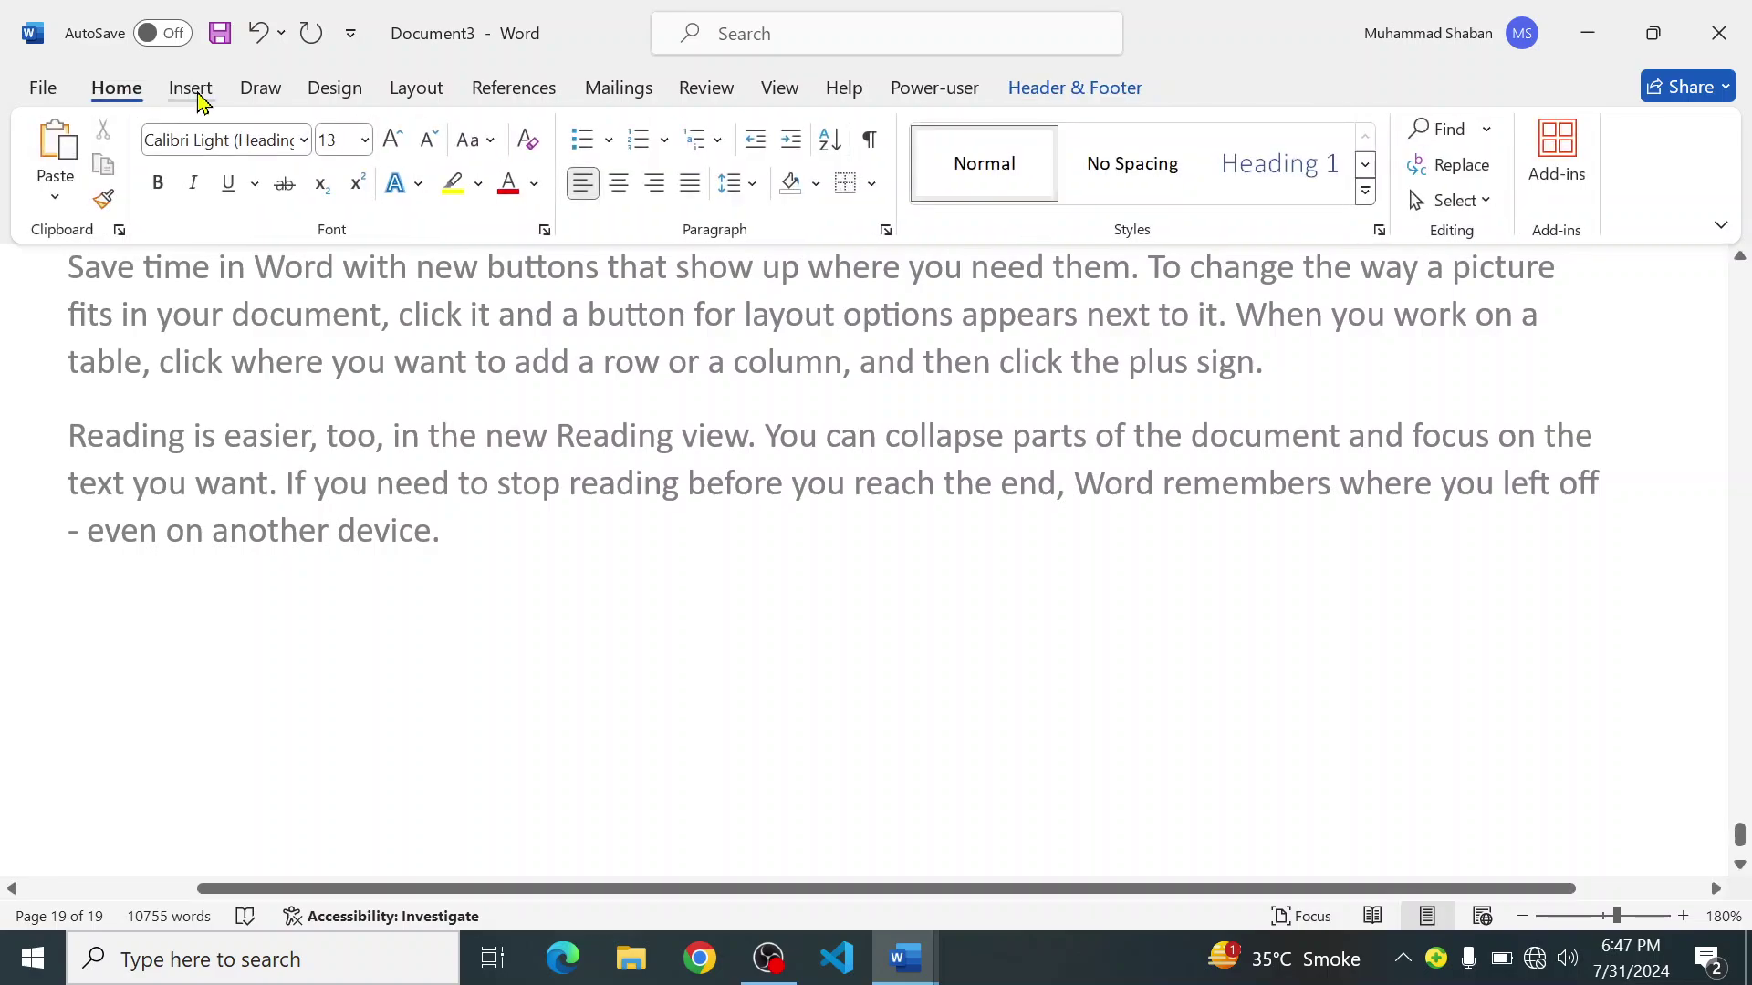
{"action": "left_click", "coordinate": [193, 91]}
{"action": "left_click", "coordinate": [1075, 176]}
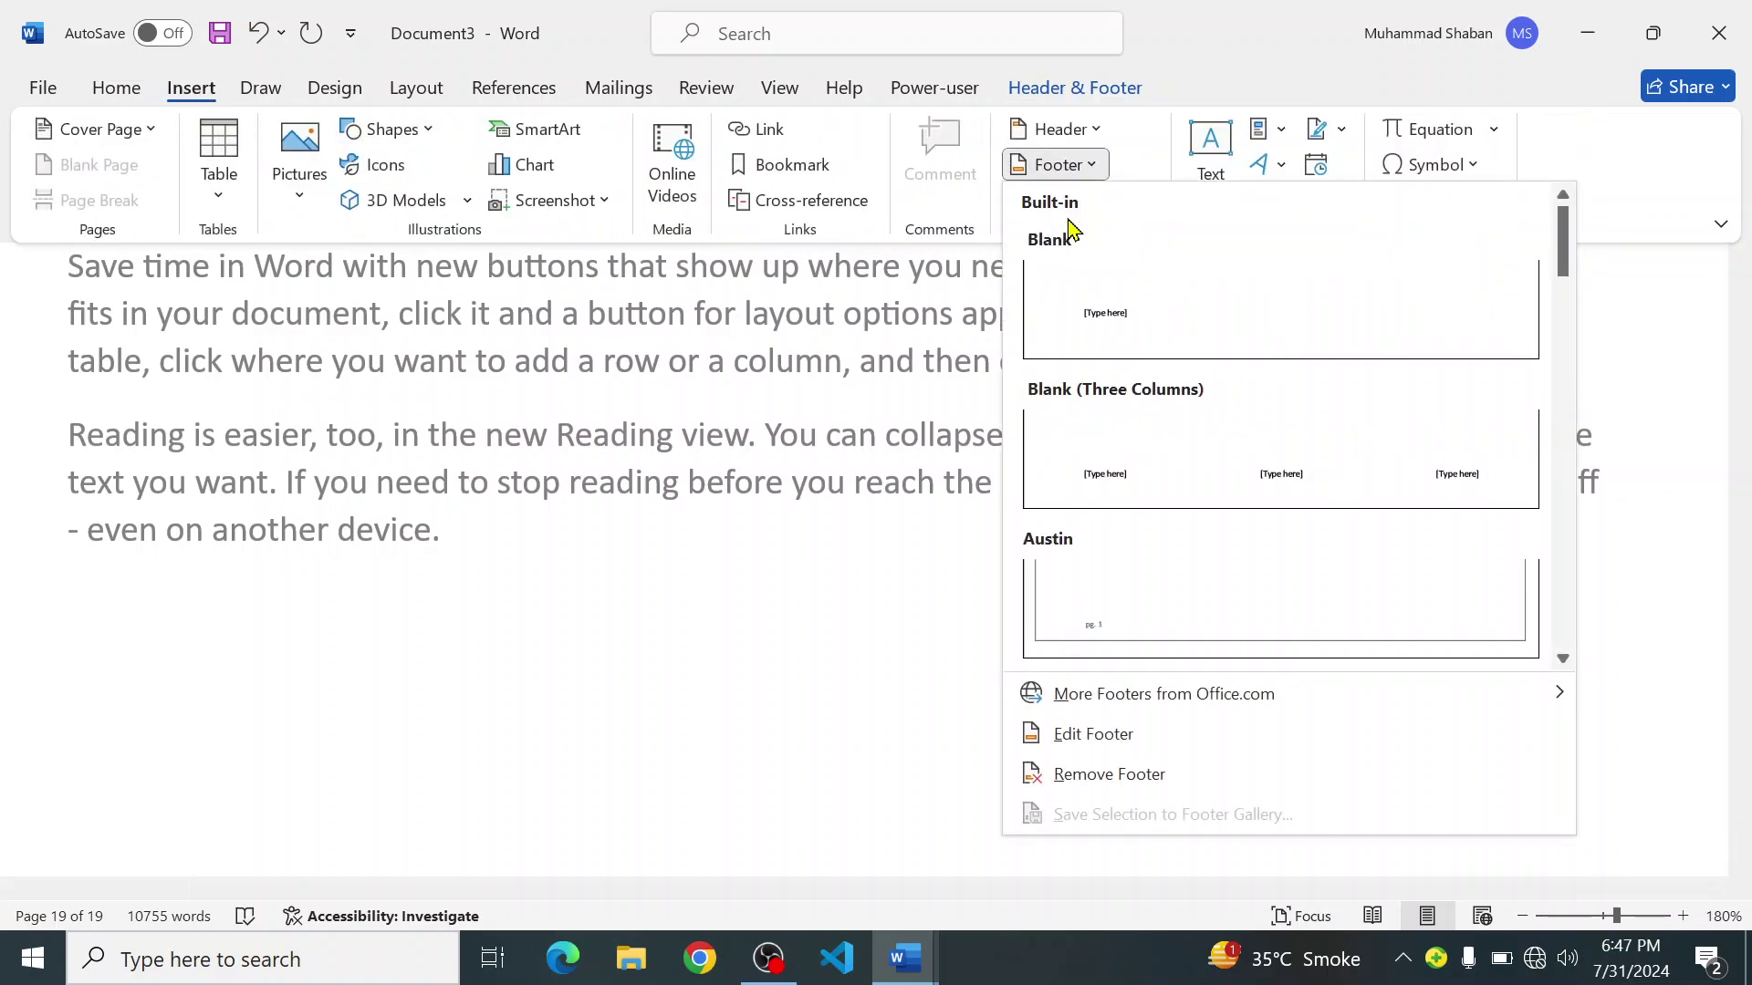
{"action": "left_click", "coordinate": [1136, 467]}
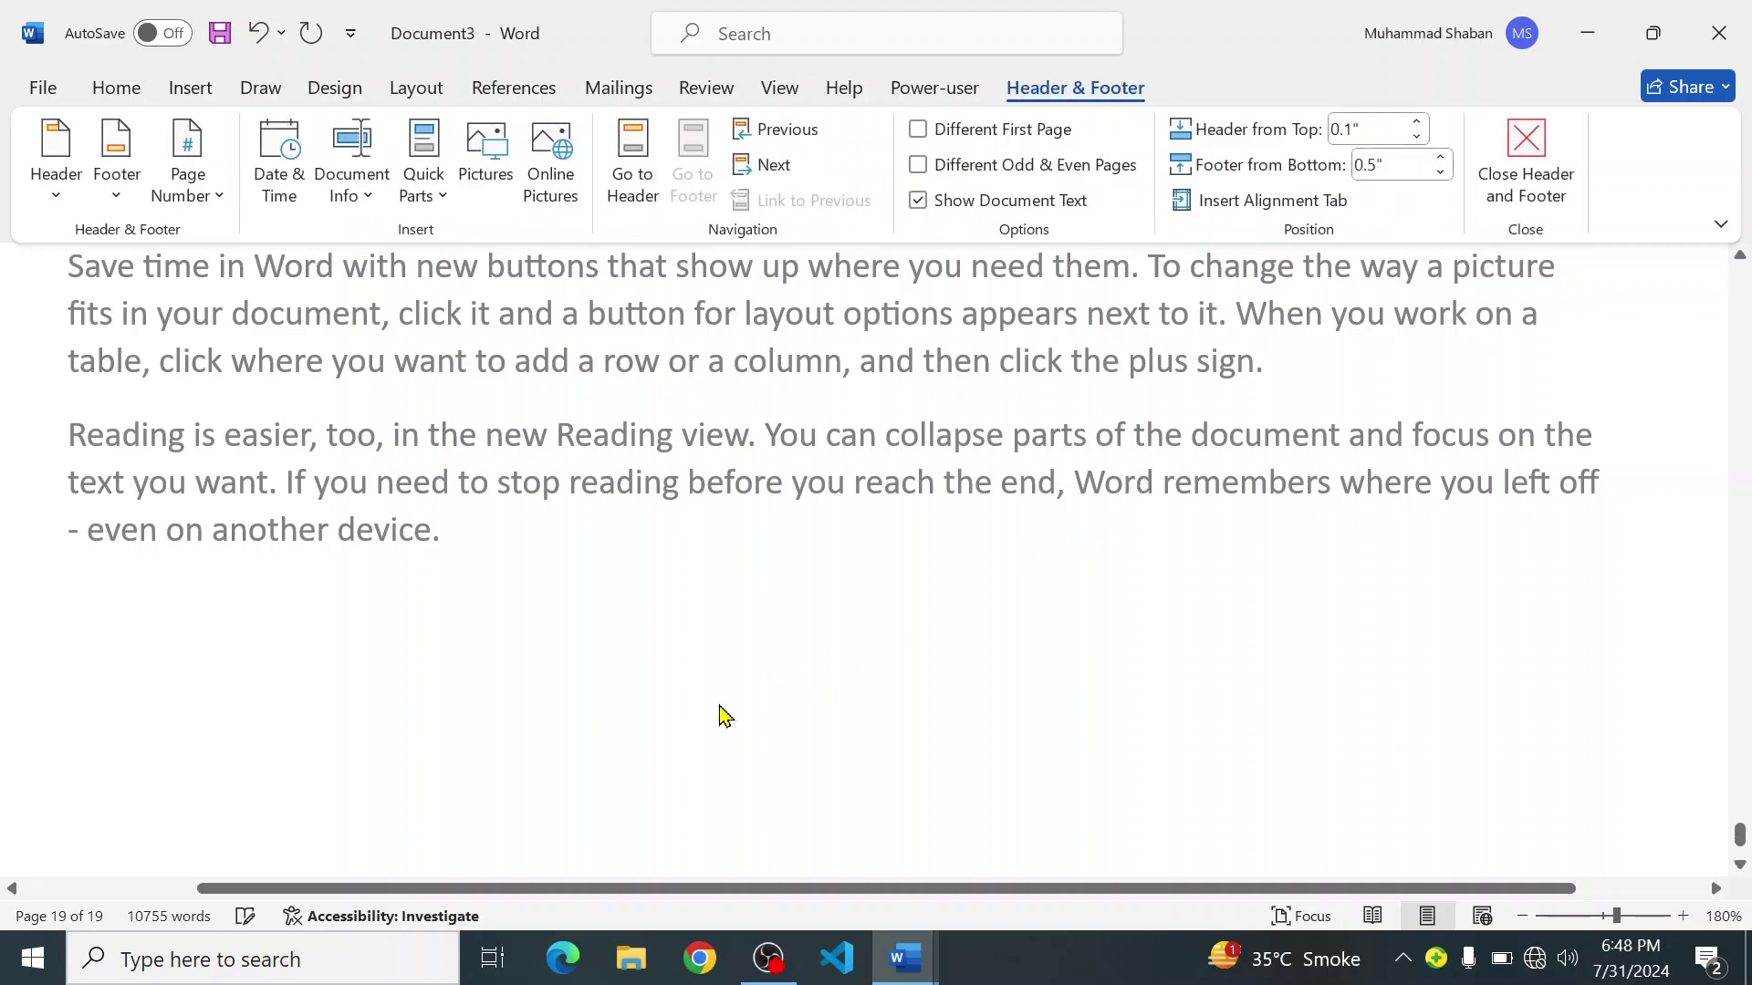
{"action": "scroll", "coordinate": [708, 701], "scroll_direction": "down", "scroll_amount": 1}
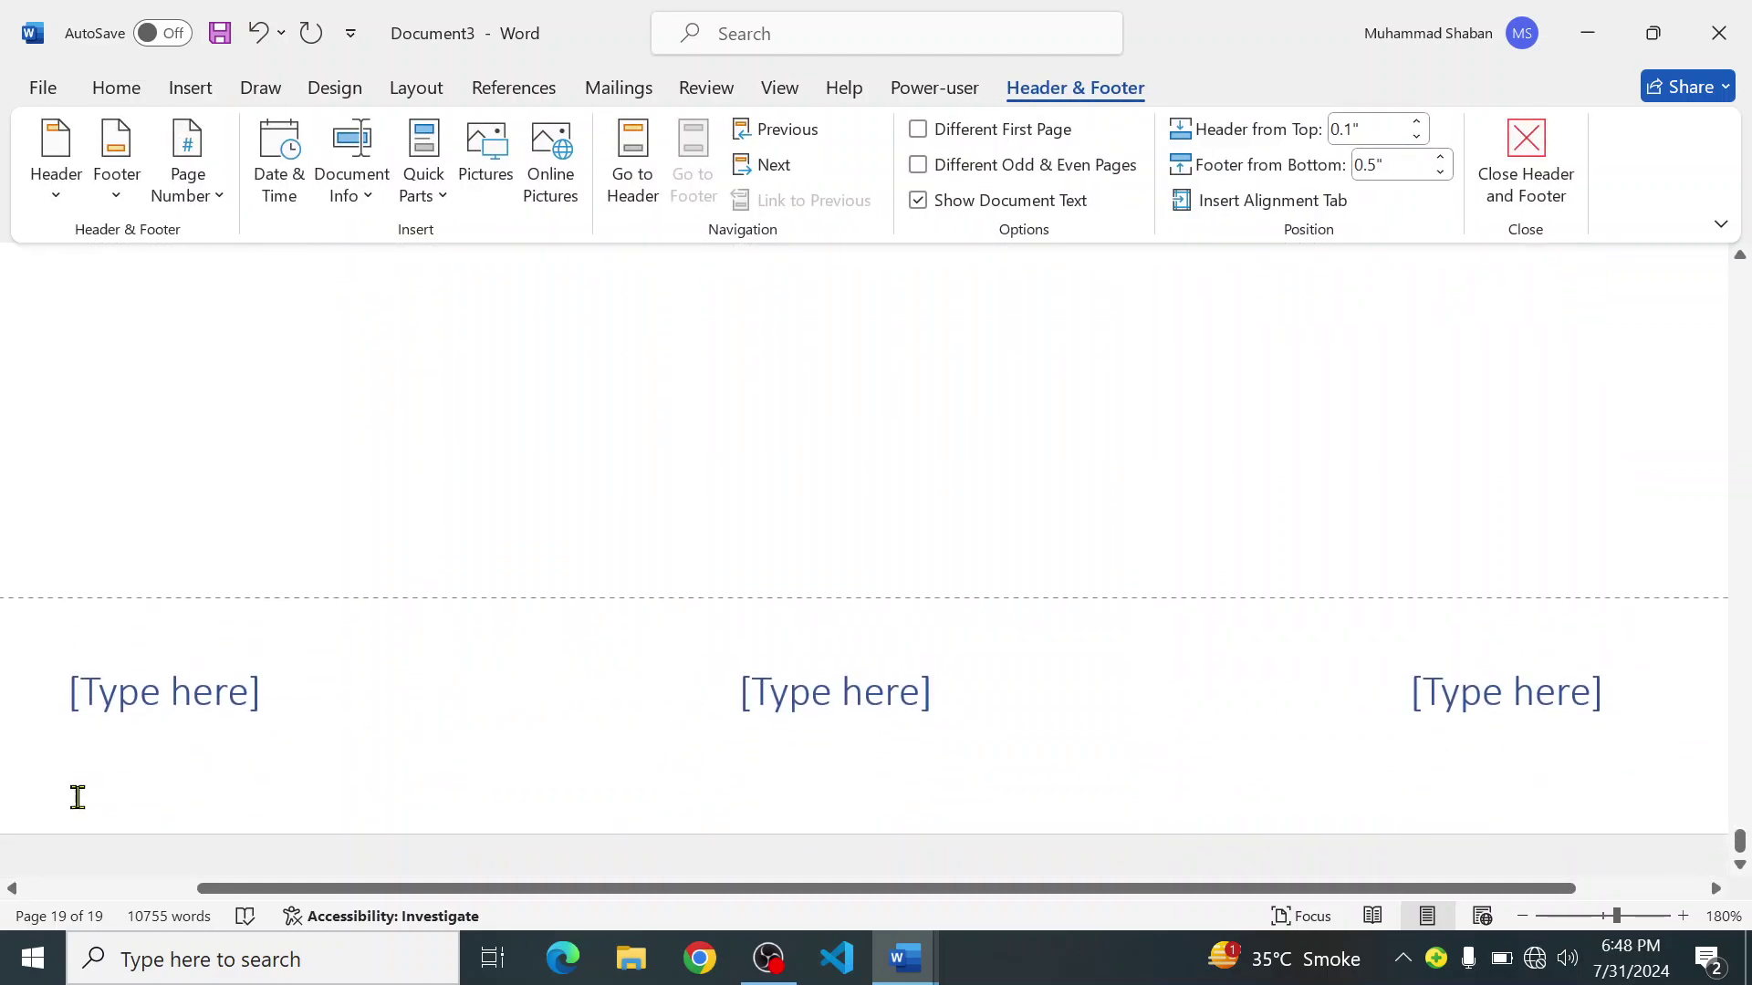
Step: Enter "xyz" in the first placeholder of the three-column footer and select the remaining placeholders without filling them
{"action": "left_click", "coordinate": [134, 686]}
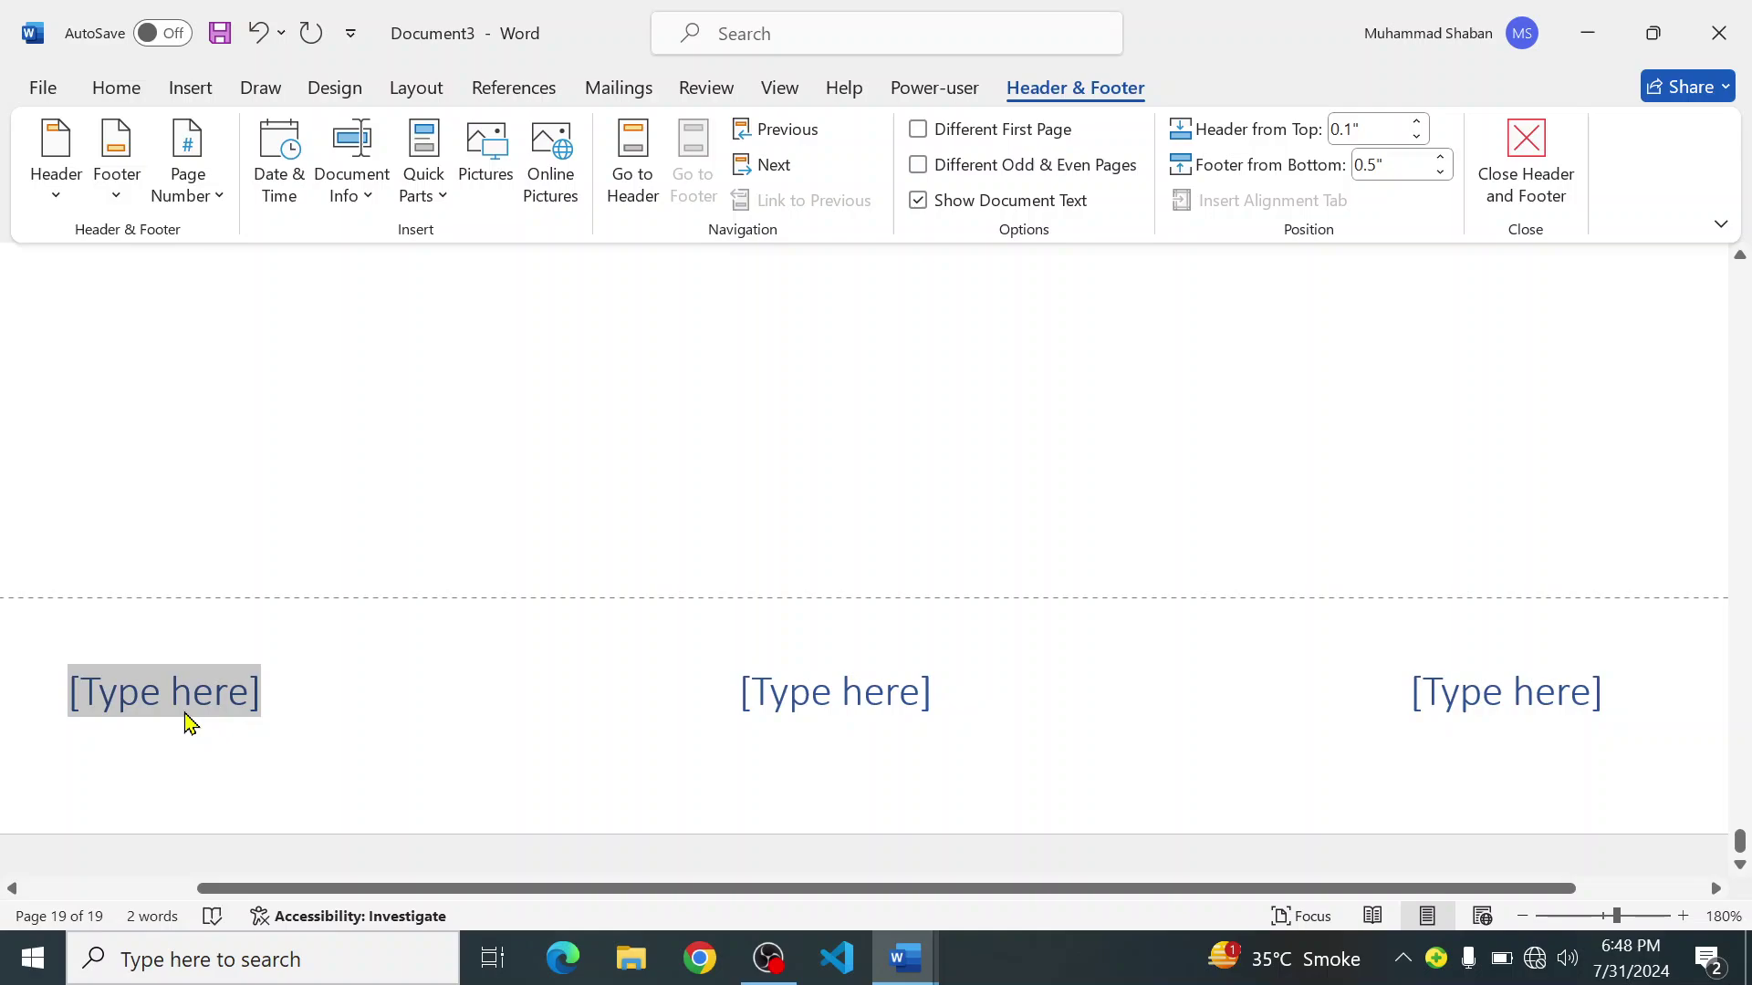
{"action": "type", "text": "x"}
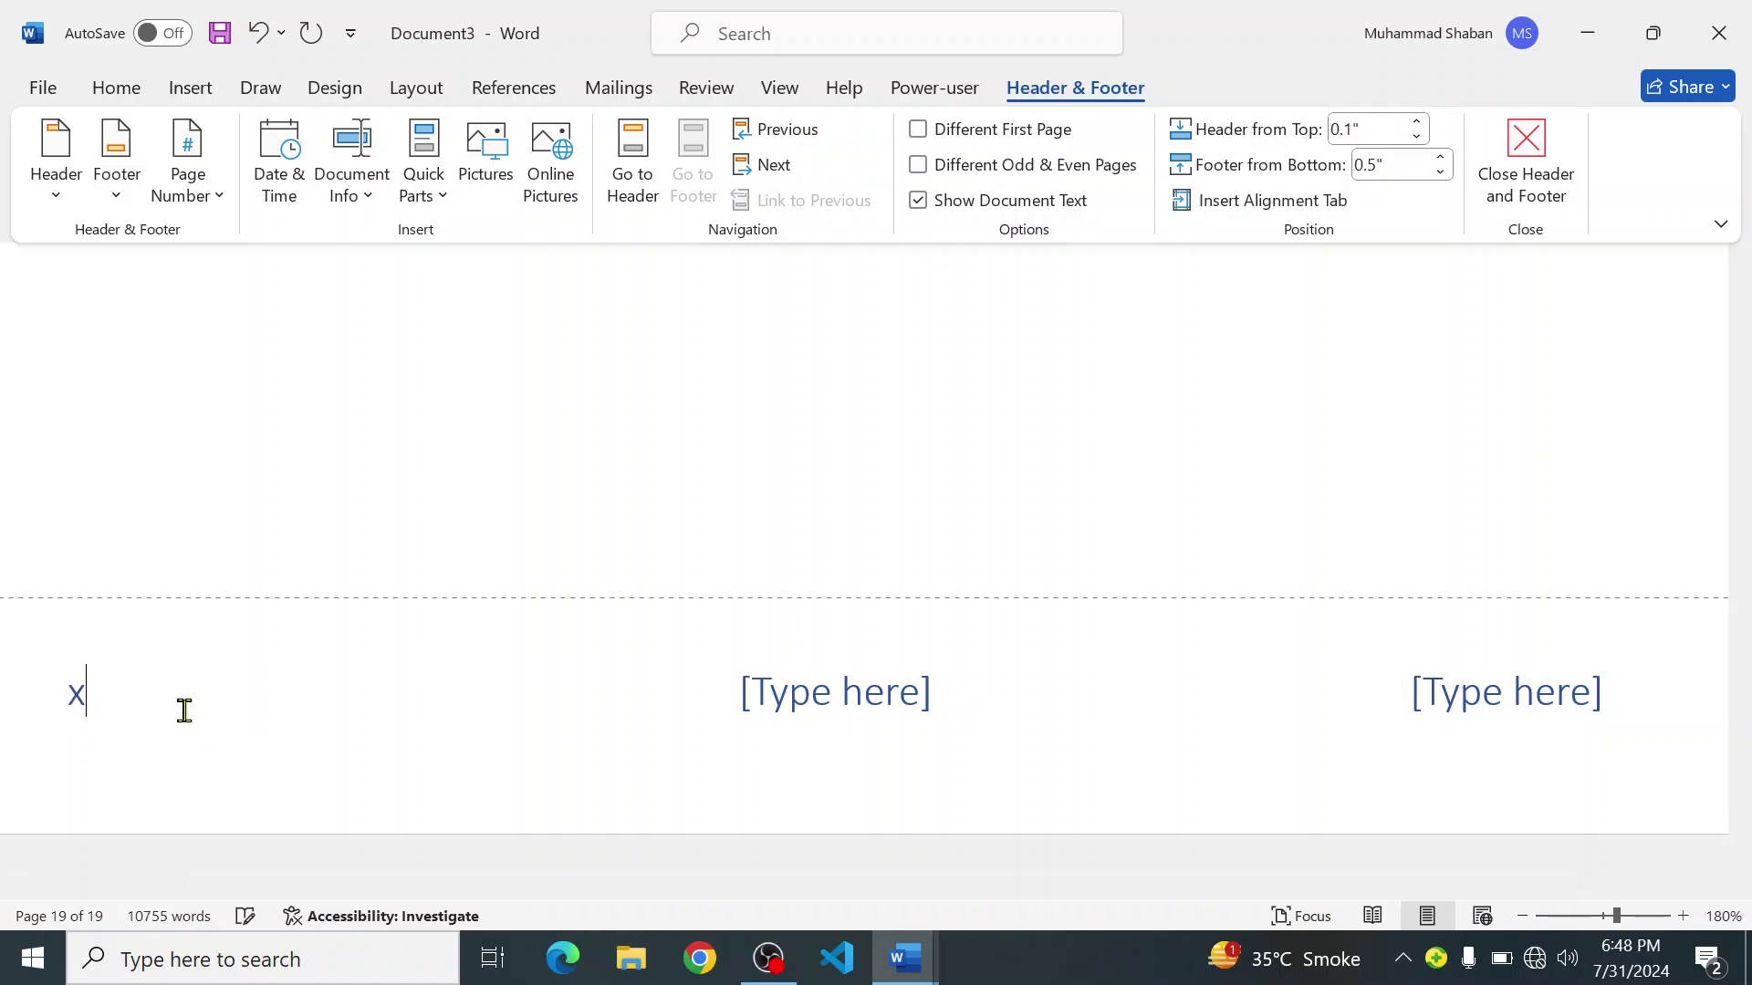
{"action": "type", "text": "yz"}
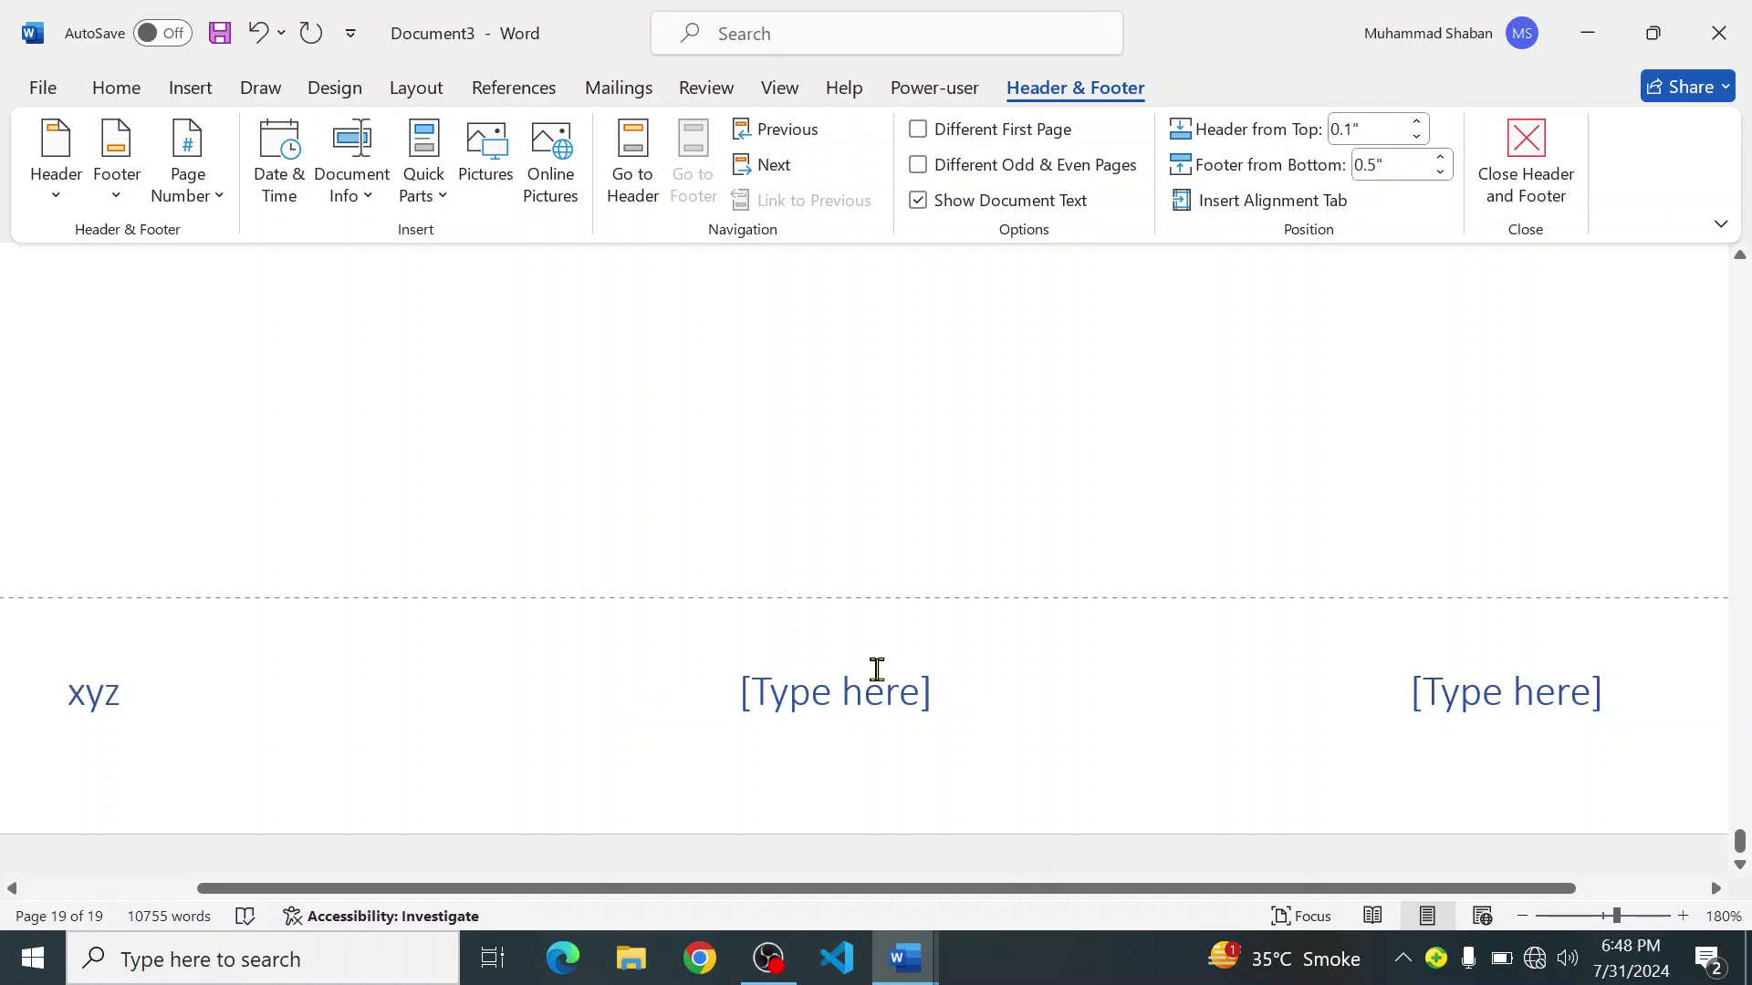
{"action": "left_click", "coordinate": [876, 689]}
{"action": "left_click", "coordinate": [1603, 703]}
{"action": "left_click", "coordinate": [1577, 706]}
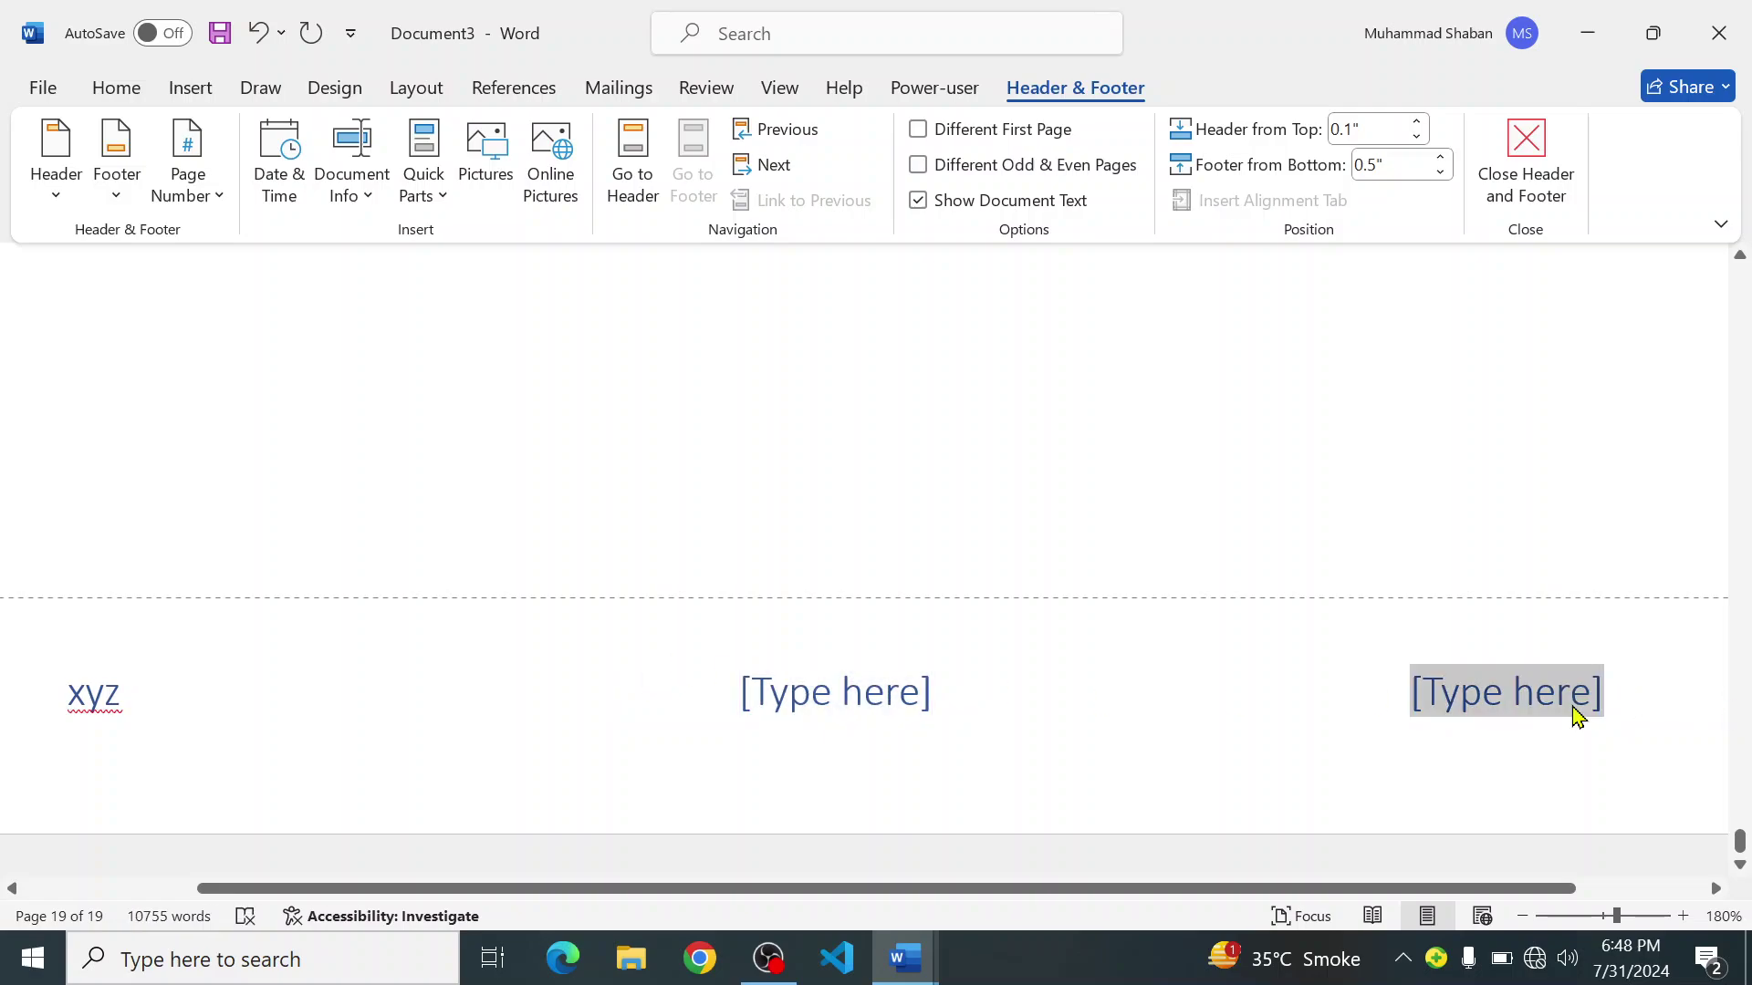
Step: Leave footer editing and examine the footer and page numbers on the preceding pages
{"action": "scroll", "coordinate": [1156, 532], "scroll_direction": "up", "scroll_amount": 2}
{"action": "double_click", "coordinate": [1156, 532]}
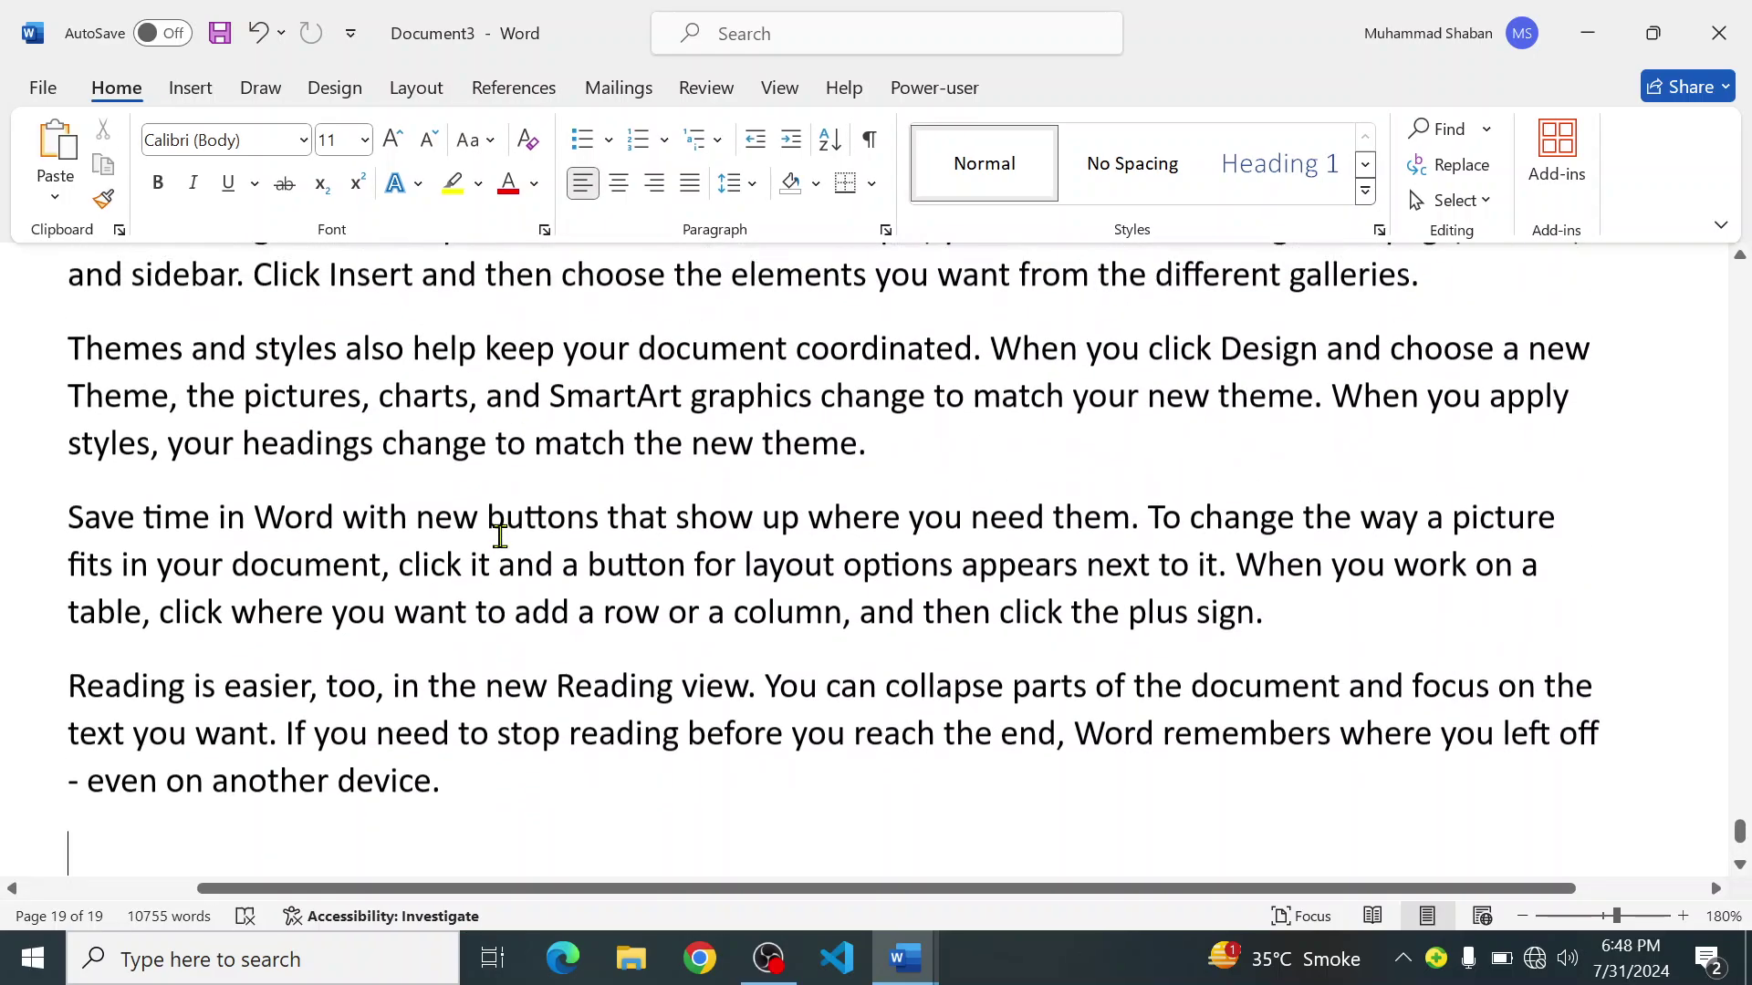
{"action": "scroll", "coordinate": [500, 547], "scroll_direction": "up", "scroll_amount": 3}
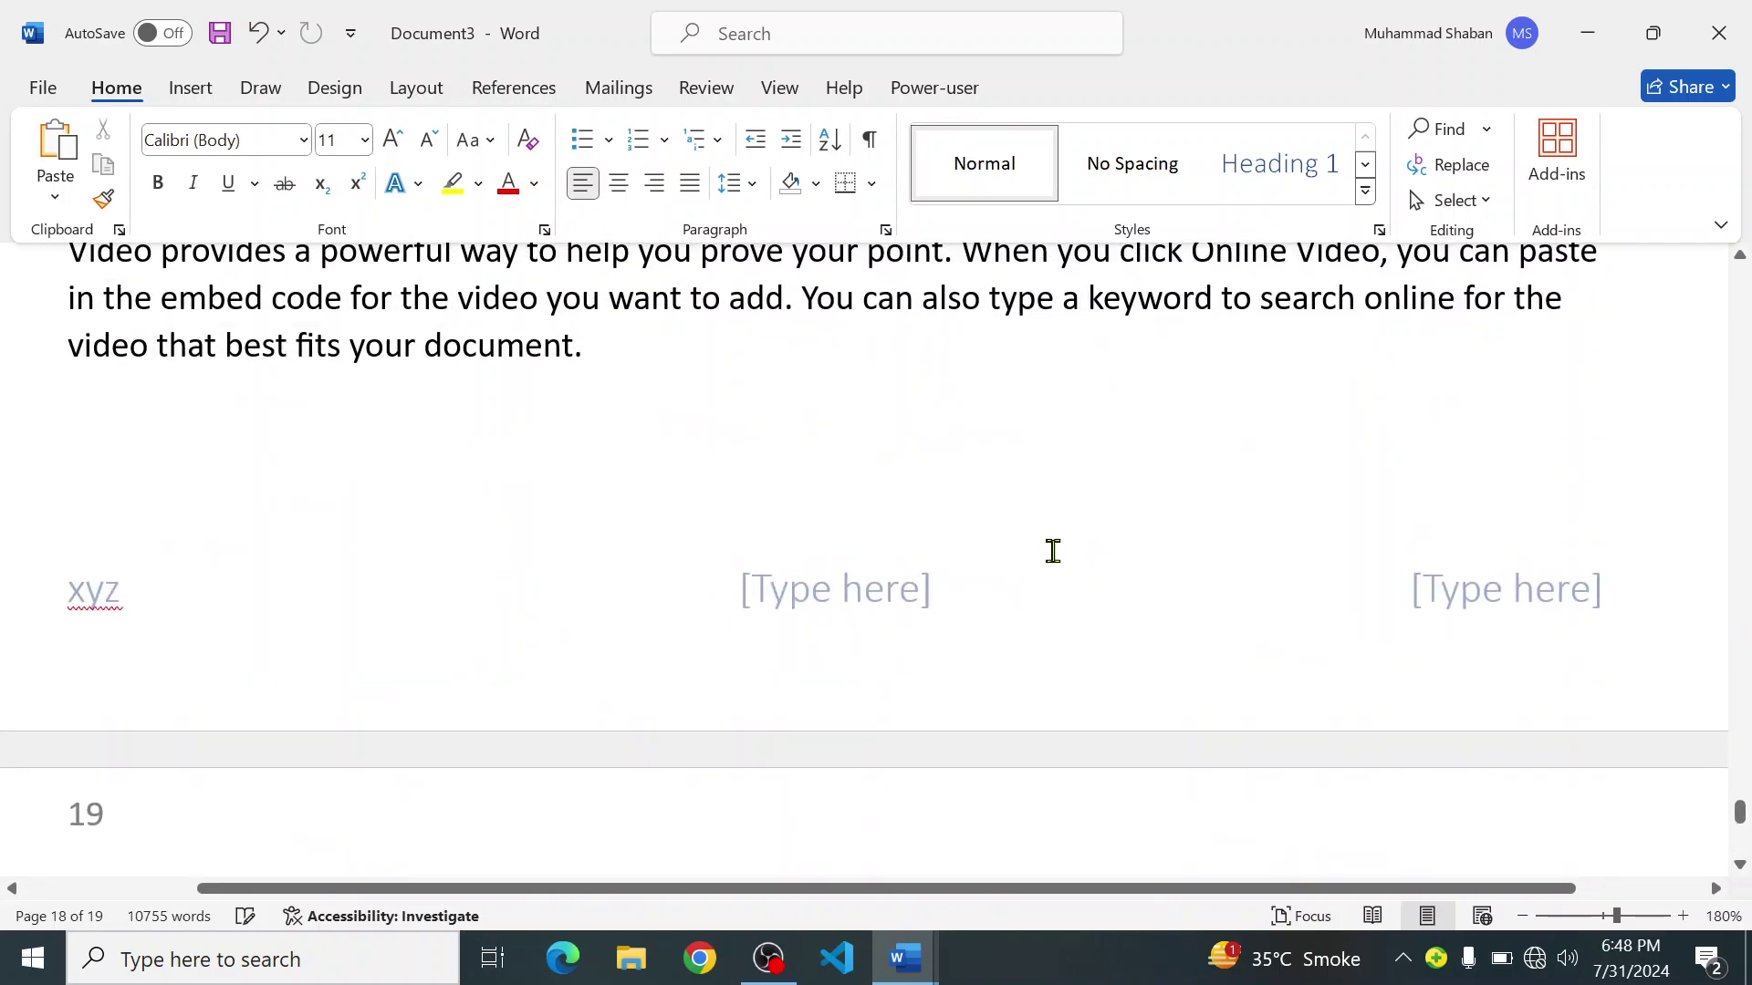
{"action": "scroll", "coordinate": [1001, 578], "scroll_direction": "up", "scroll_amount": 5}
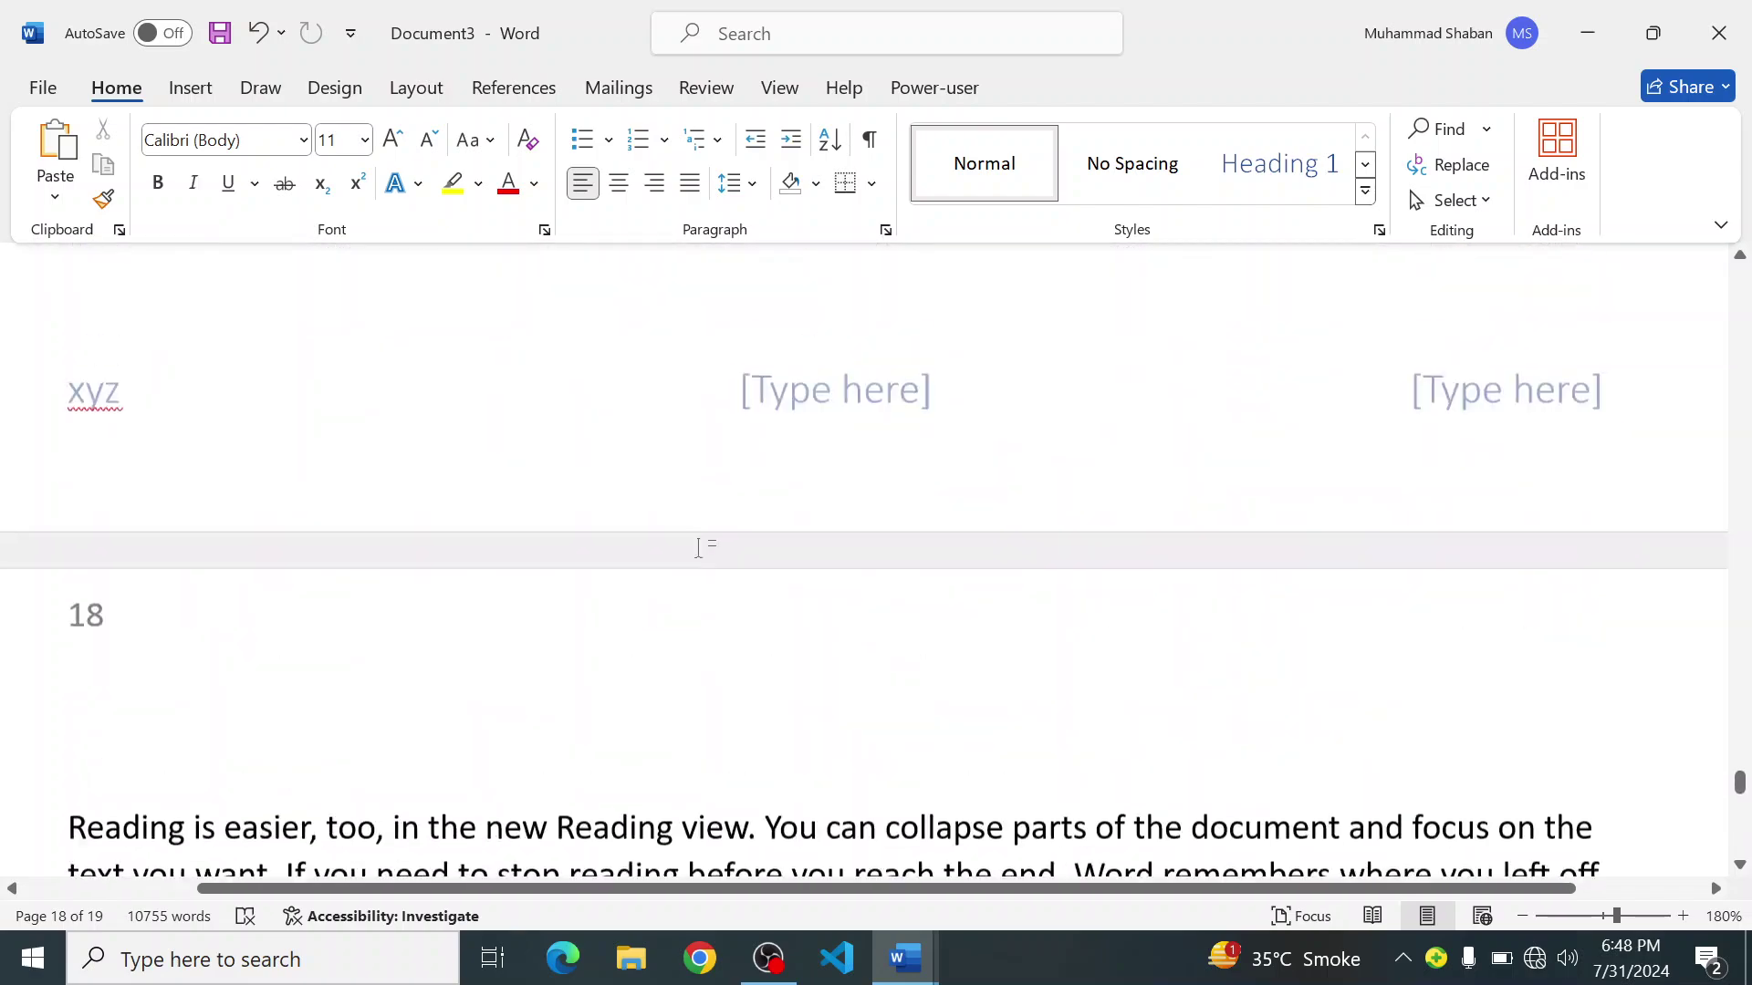
{"action": "scroll", "coordinate": [1048, 668], "scroll_direction": "up", "scroll_amount": 3}
{"action": "scroll", "coordinate": [611, 621], "scroll_direction": "up", "scroll_amount": 4}
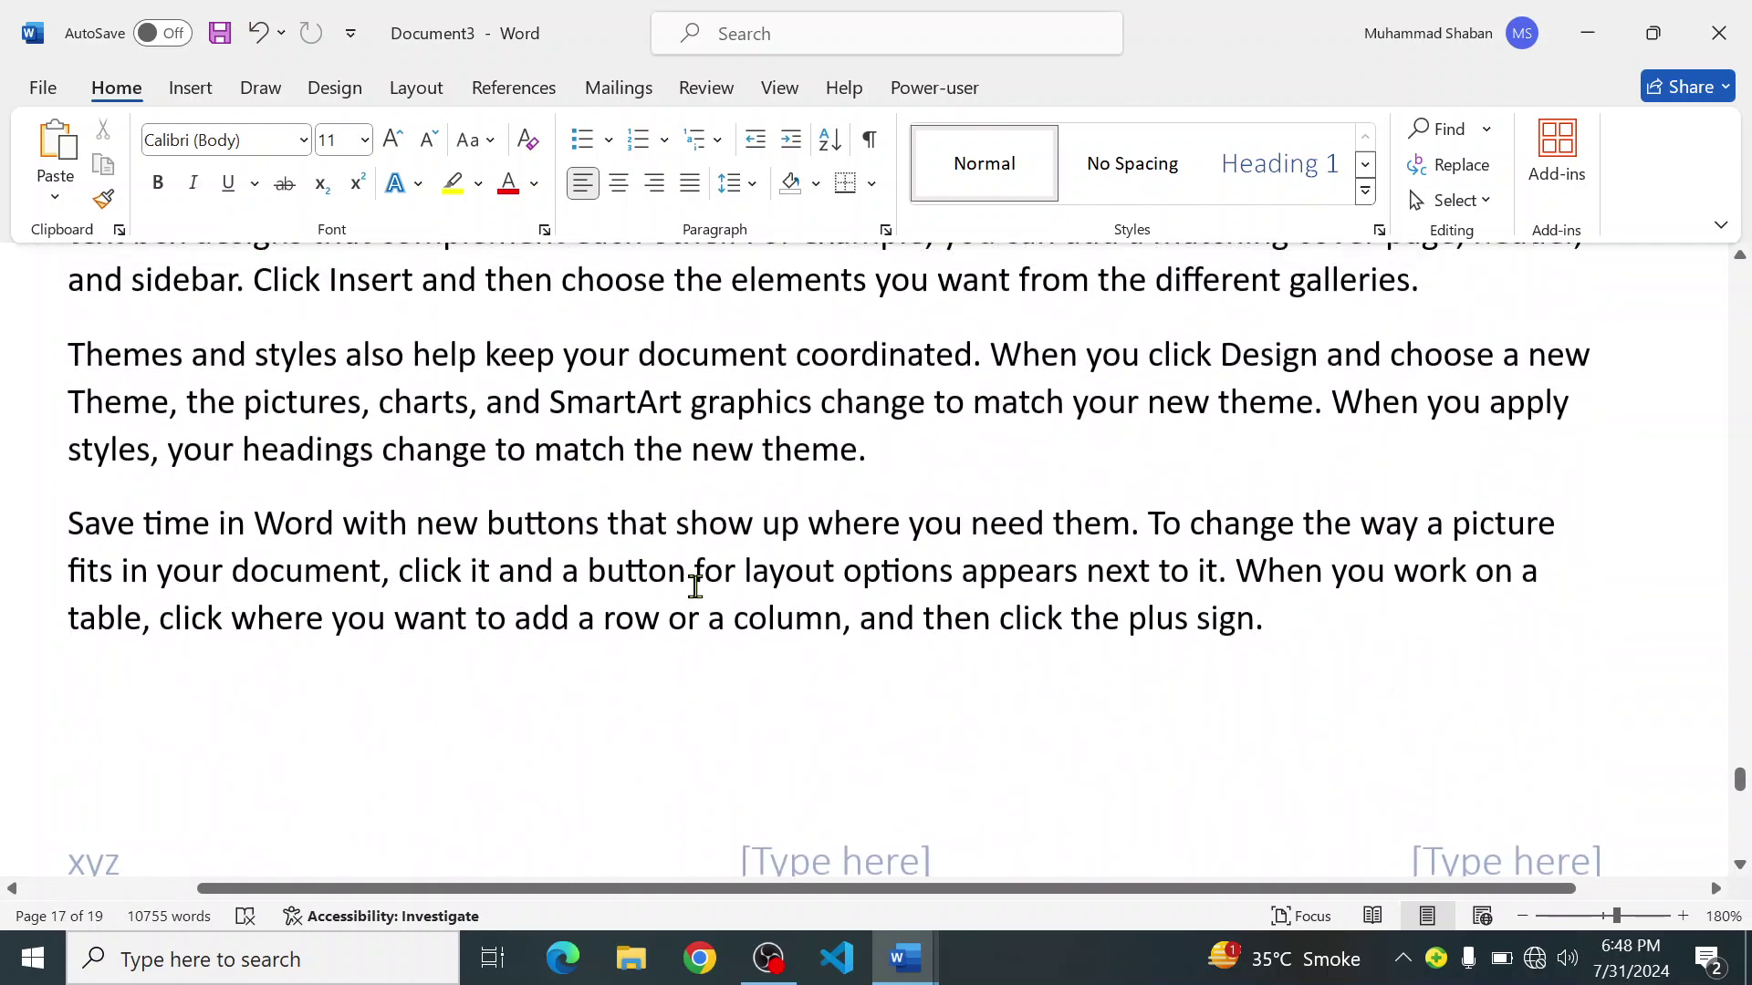
Step: Remove both the header and the footer from the document
{"action": "left_click", "coordinate": [187, 88]}
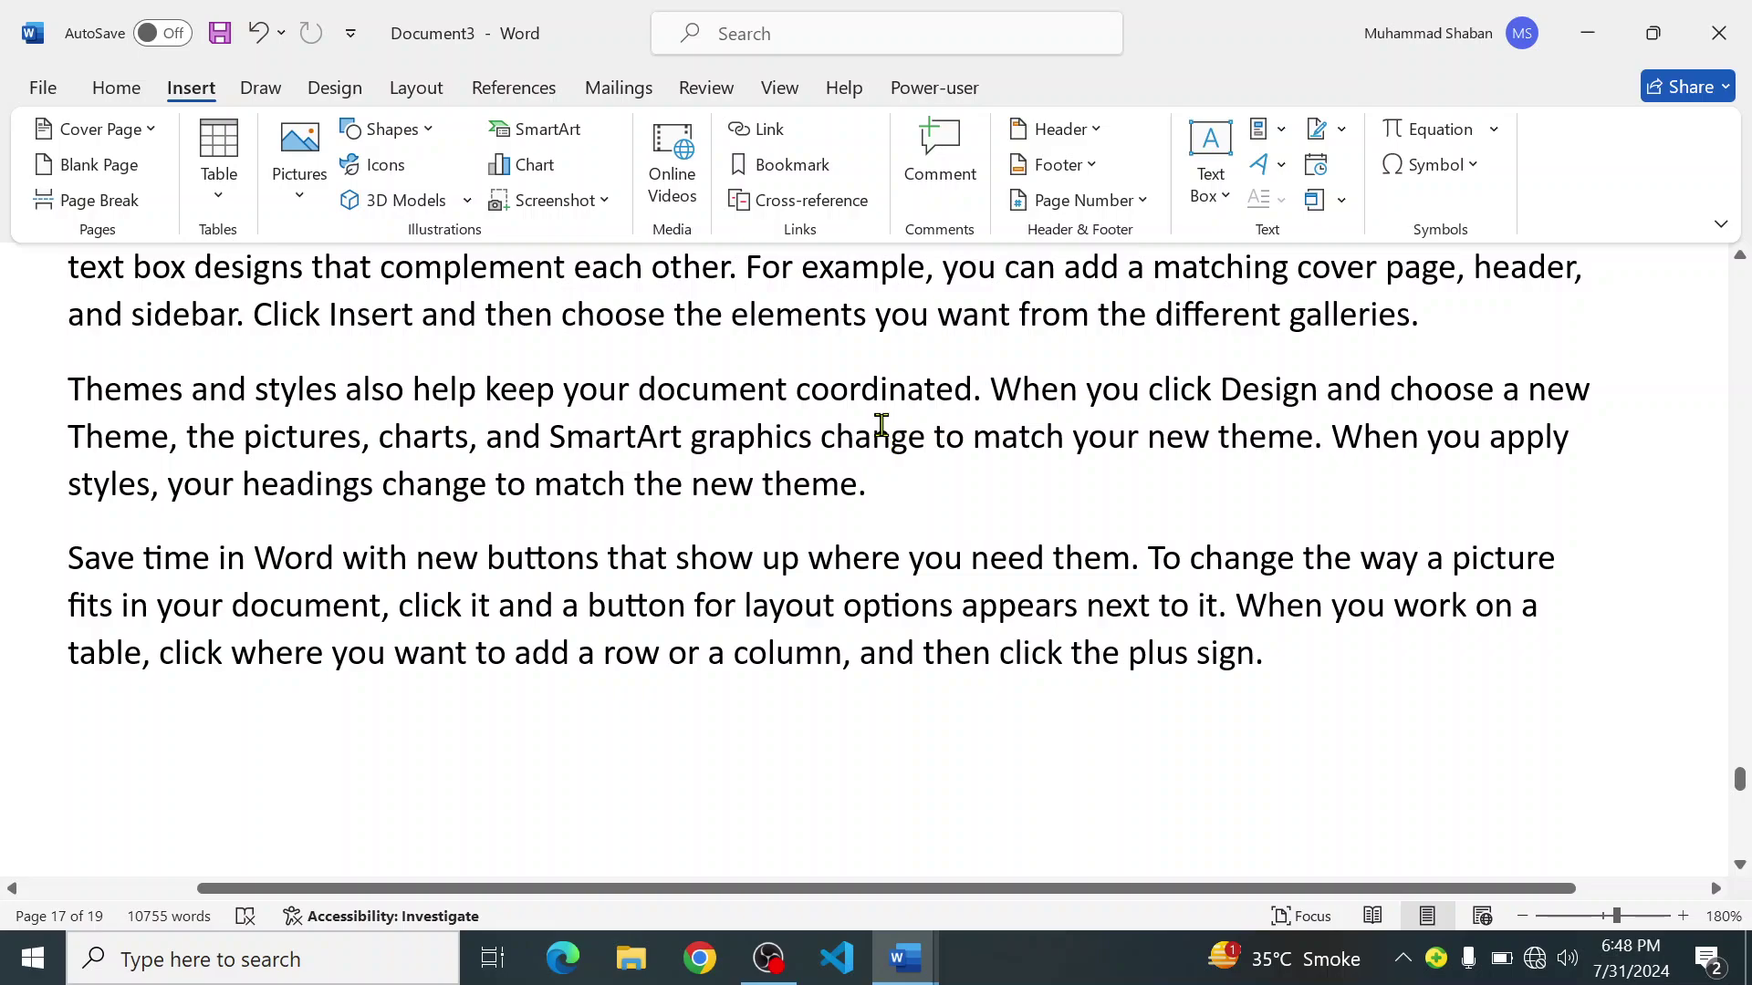
{"action": "scroll", "coordinate": [882, 422], "scroll_direction": "down", "scroll_amount": 3}
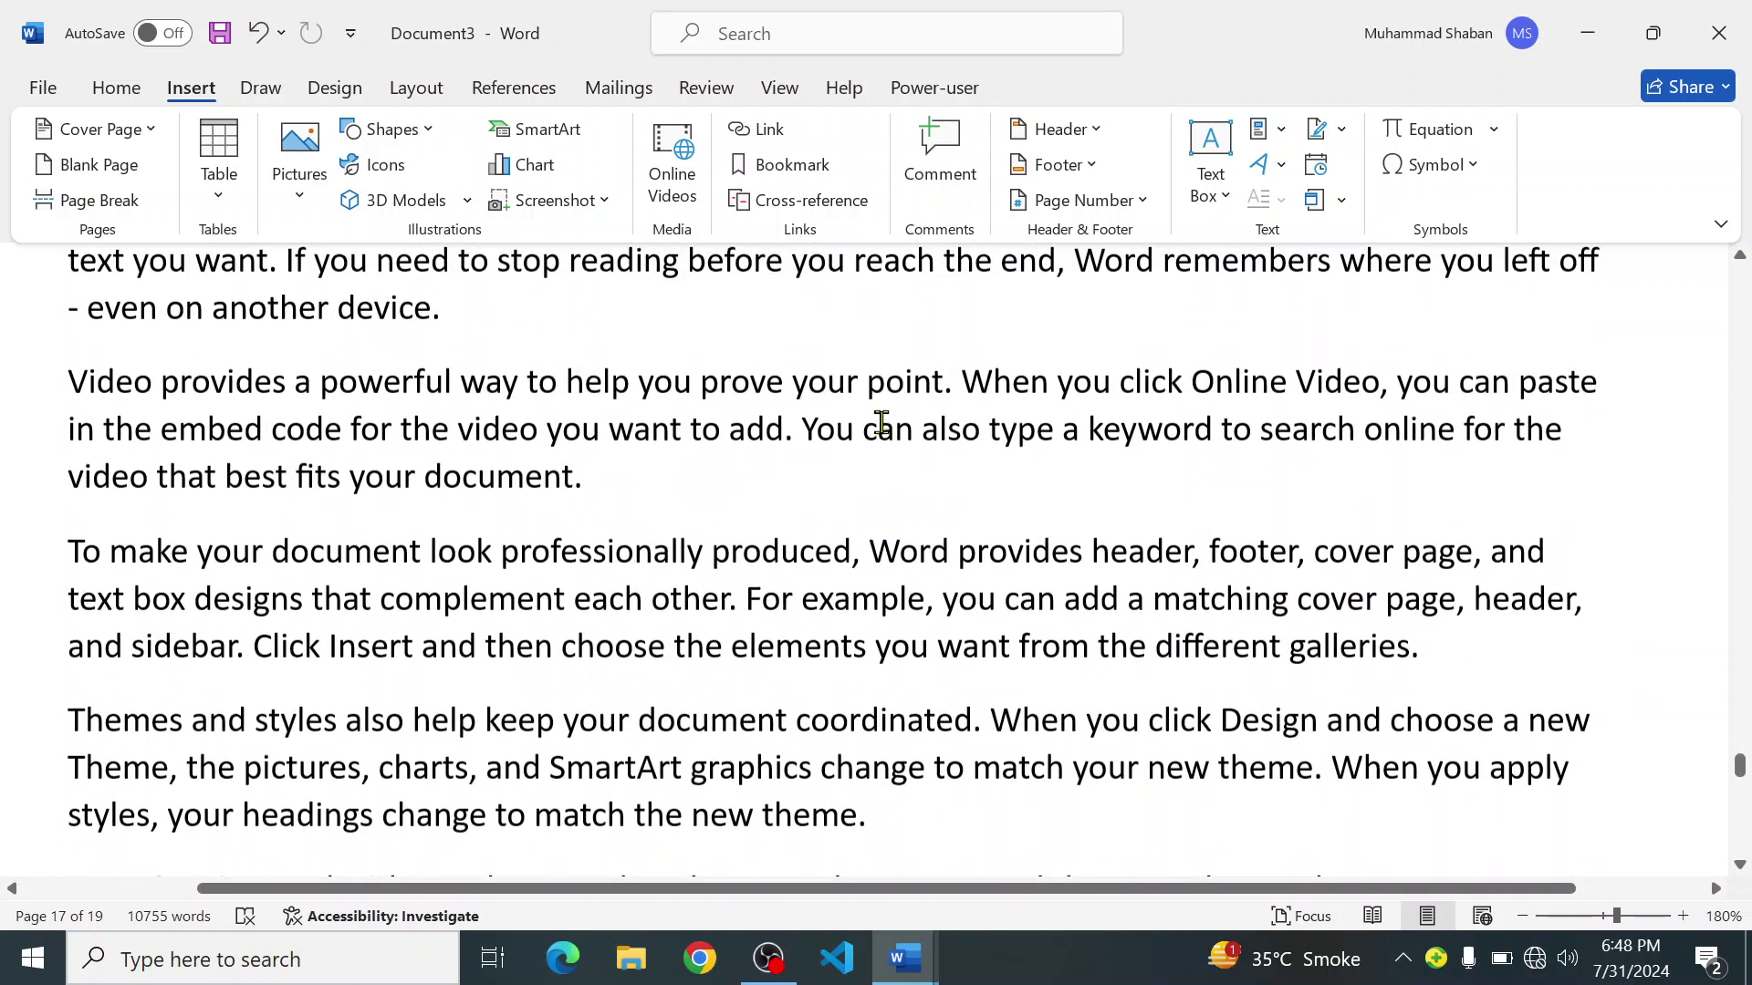
{"action": "left_click", "coordinate": [1088, 132]}
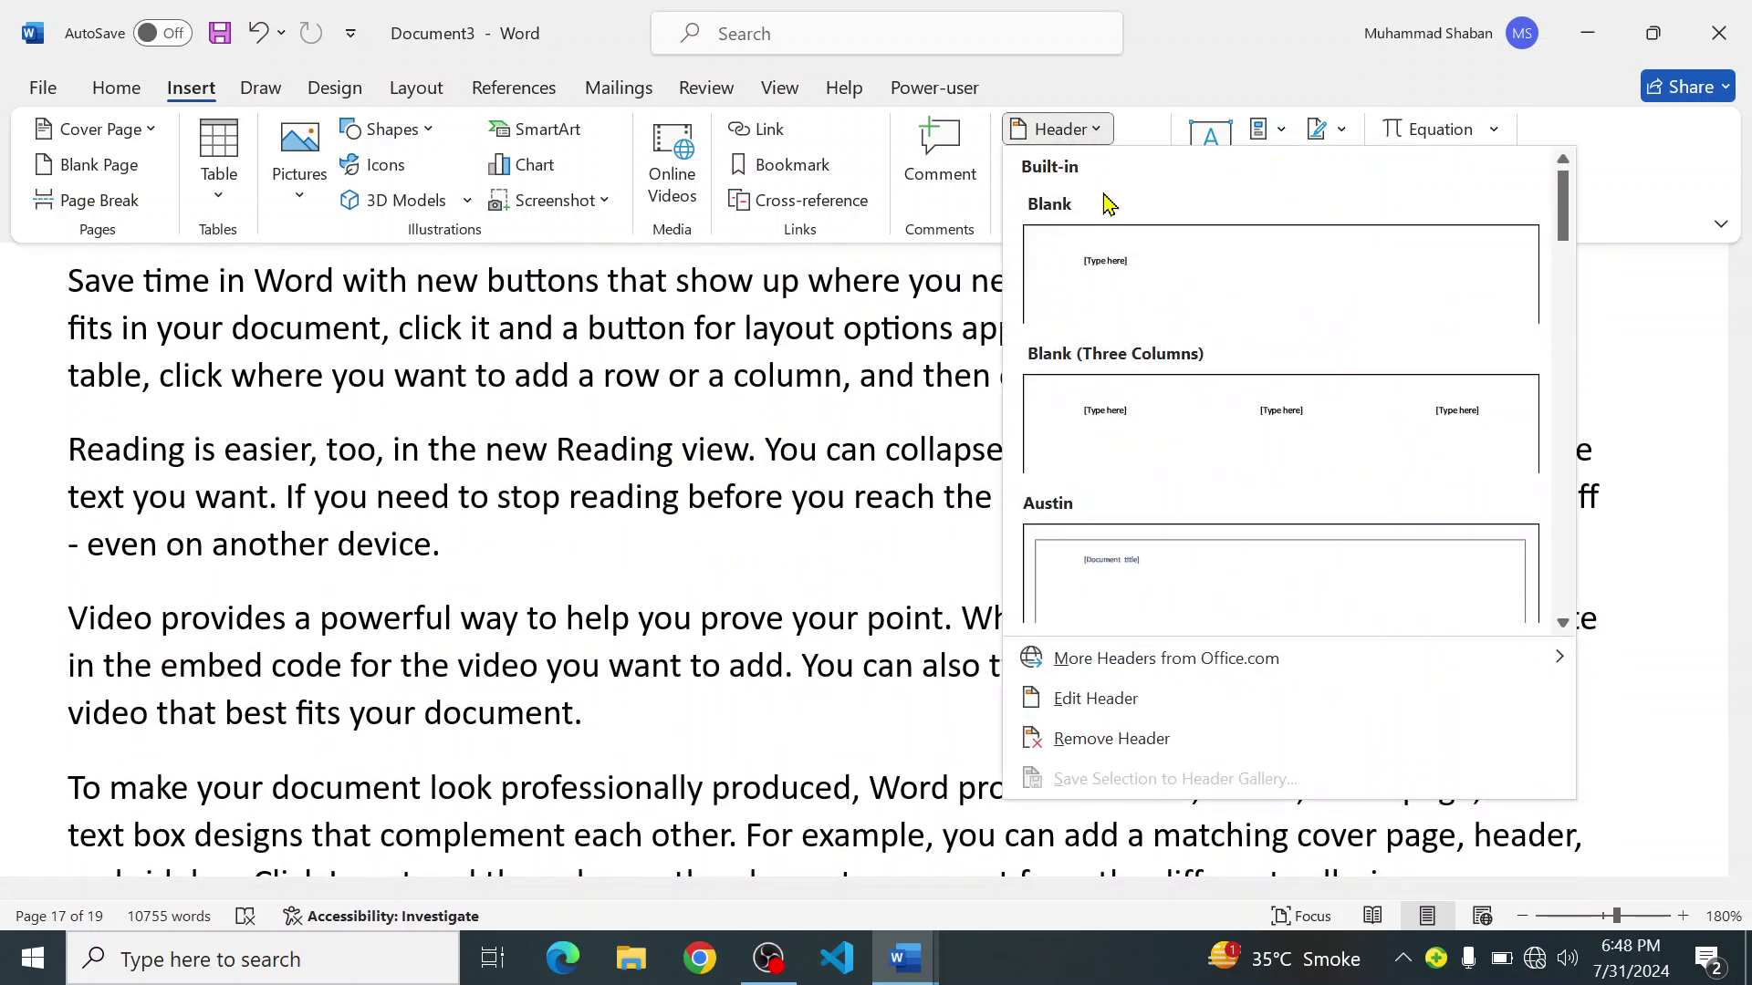
{"action": "left_click", "coordinate": [1111, 739]}
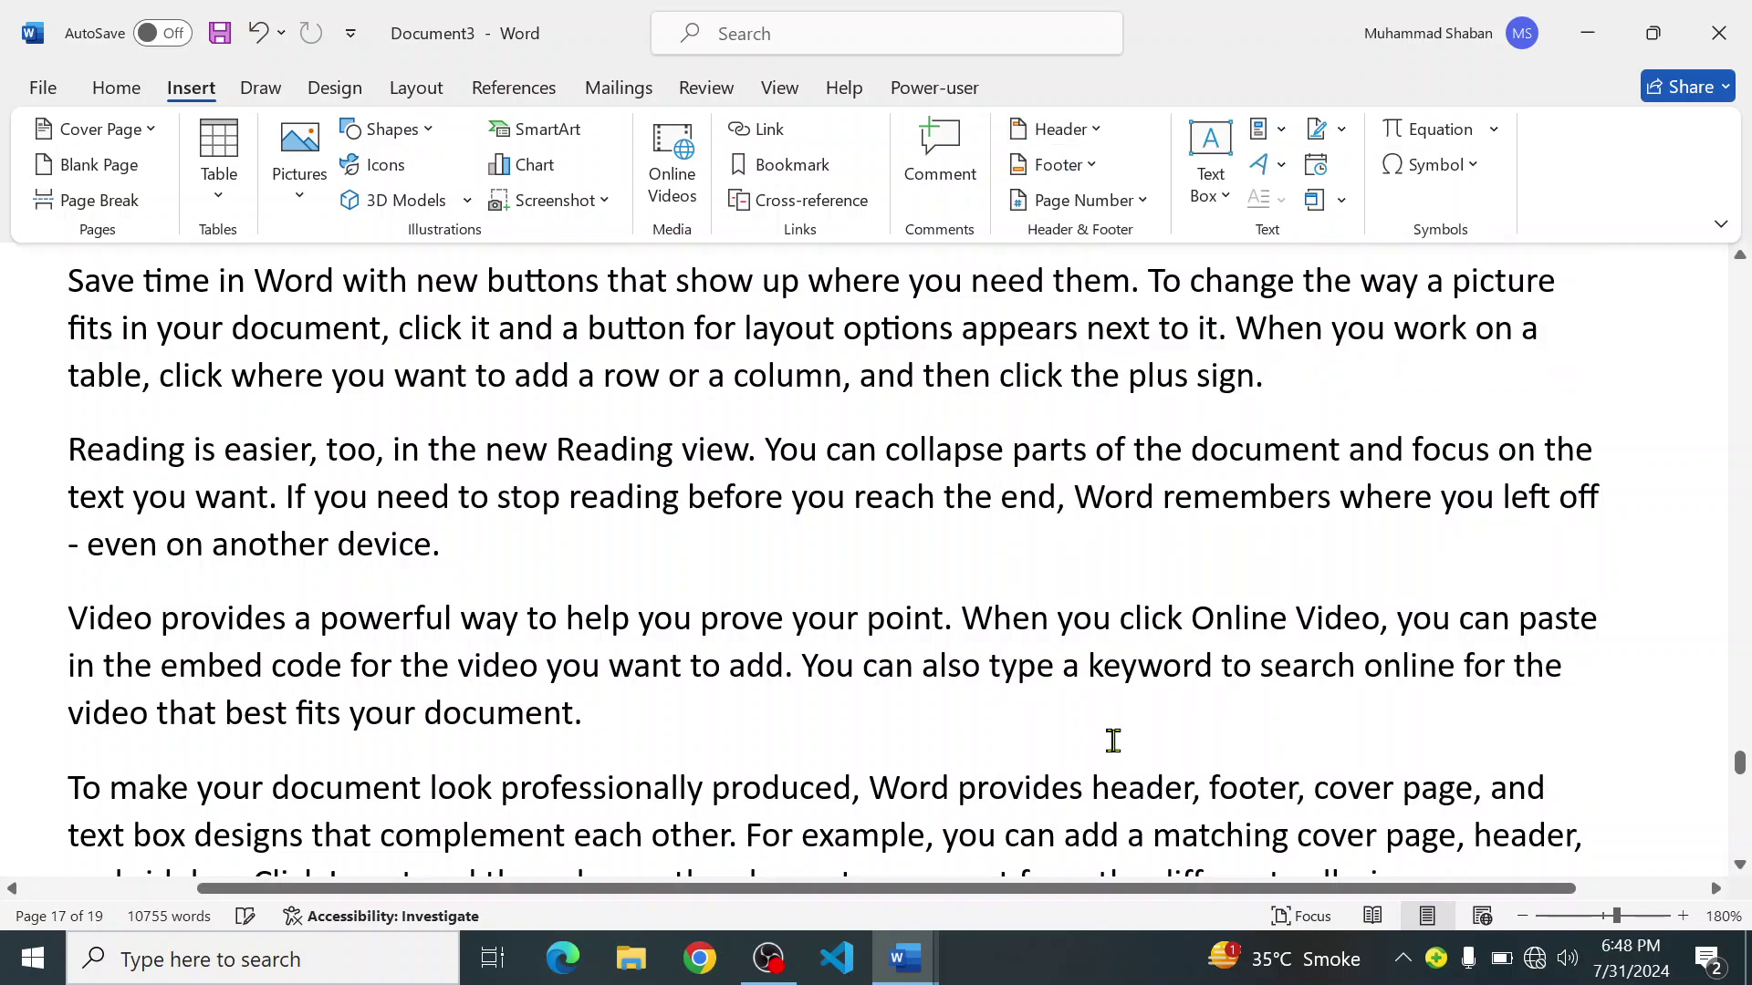
{"action": "left_click", "coordinate": [1089, 167]}
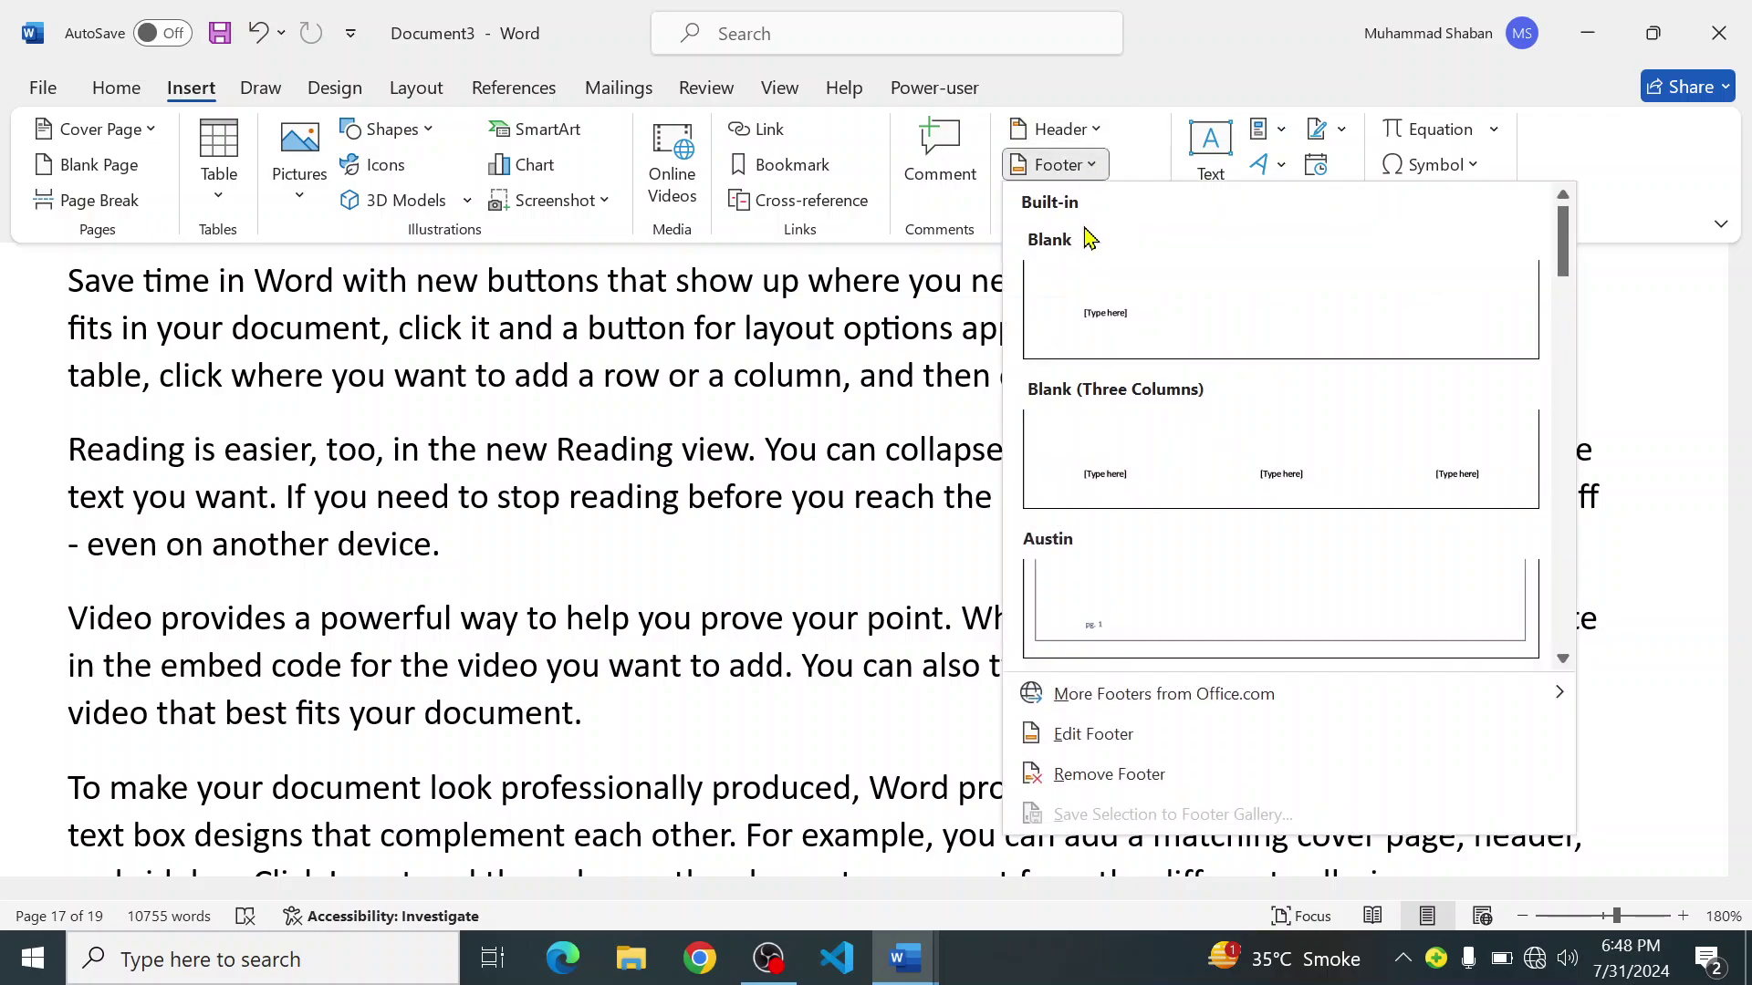
{"action": "left_click", "coordinate": [1101, 776]}
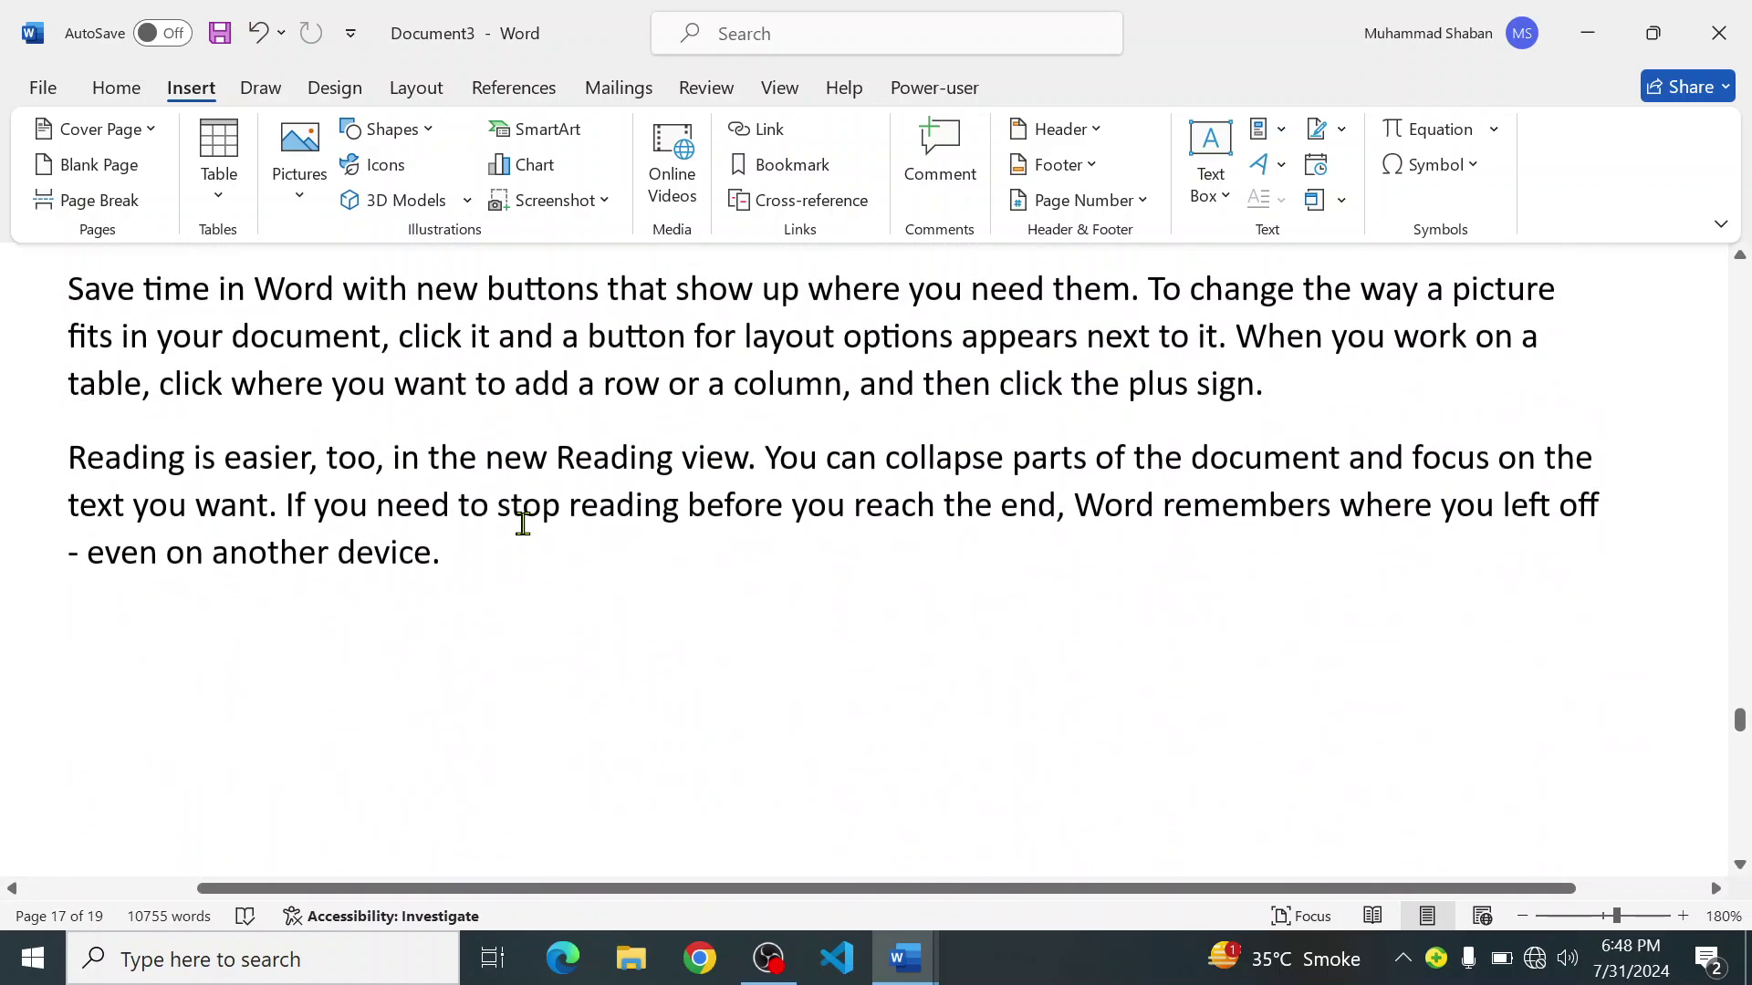
Step: Zoom out to 40% and check the tops and bottoms of the pages for headers and footers
{"action": "scroll", "coordinate": [522, 524], "scroll_direction": "down", "scroll_amount": 9, "text": "ctrl"}
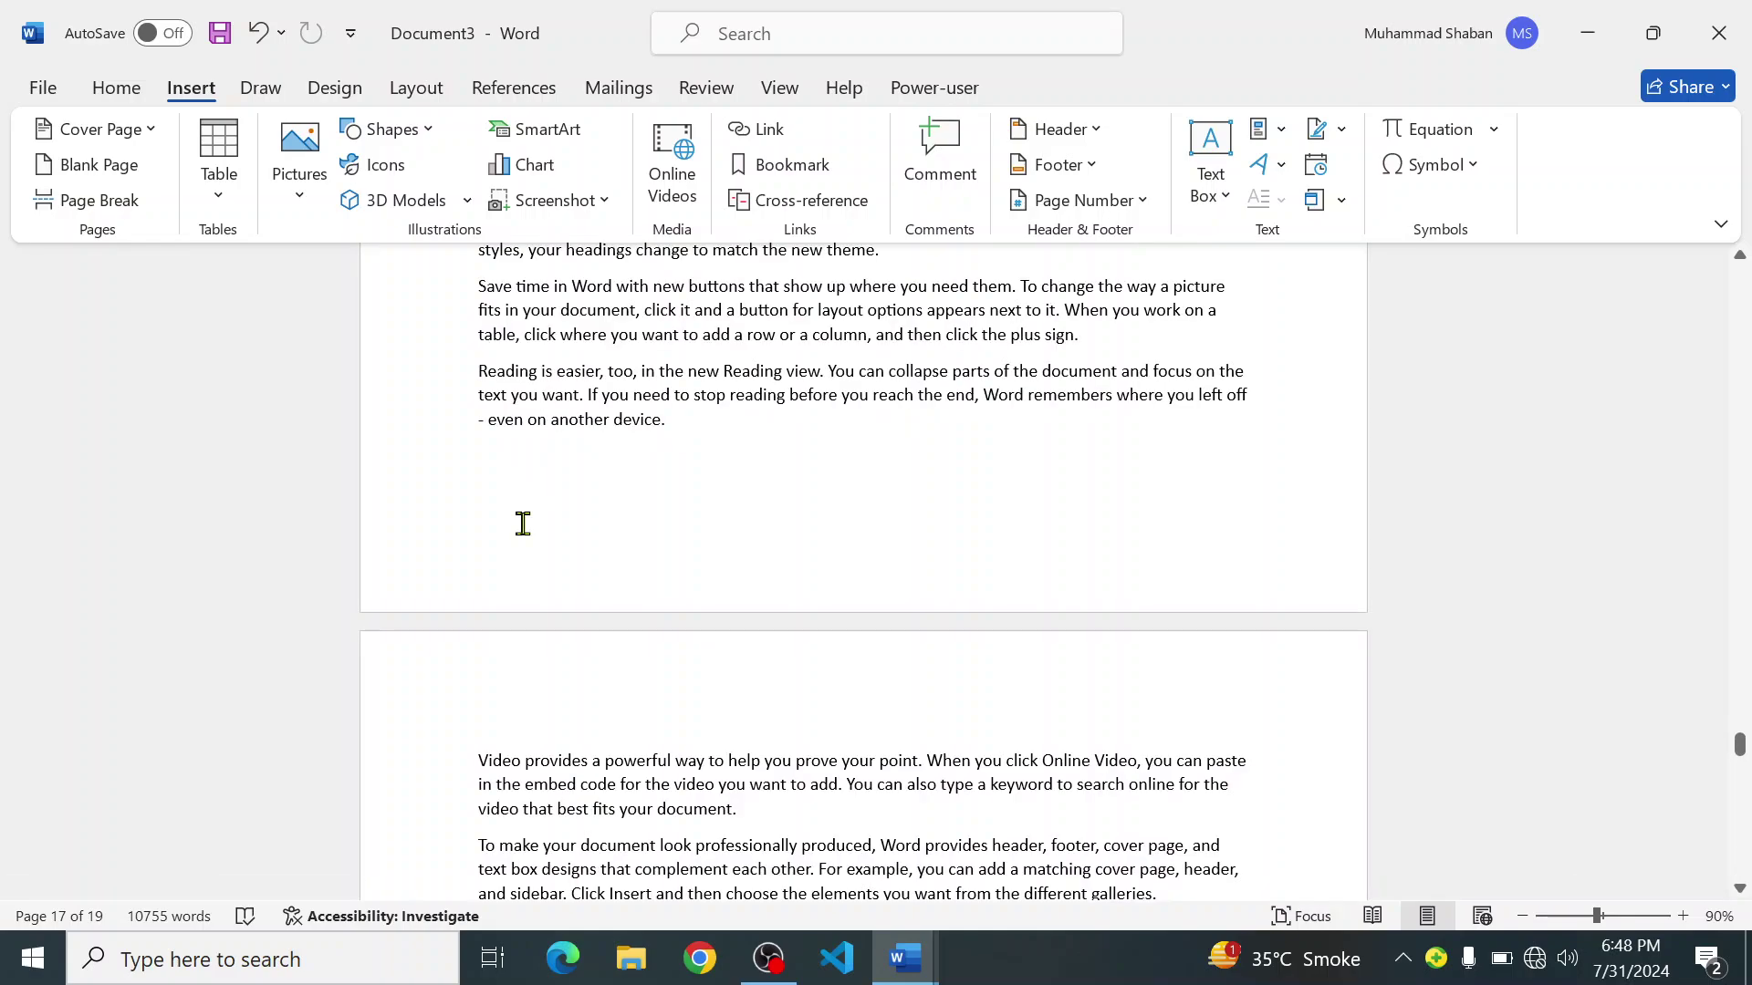
{"action": "scroll", "coordinate": [522, 524], "scroll_direction": "down", "scroll_amount": 5, "text": "ctrl"}
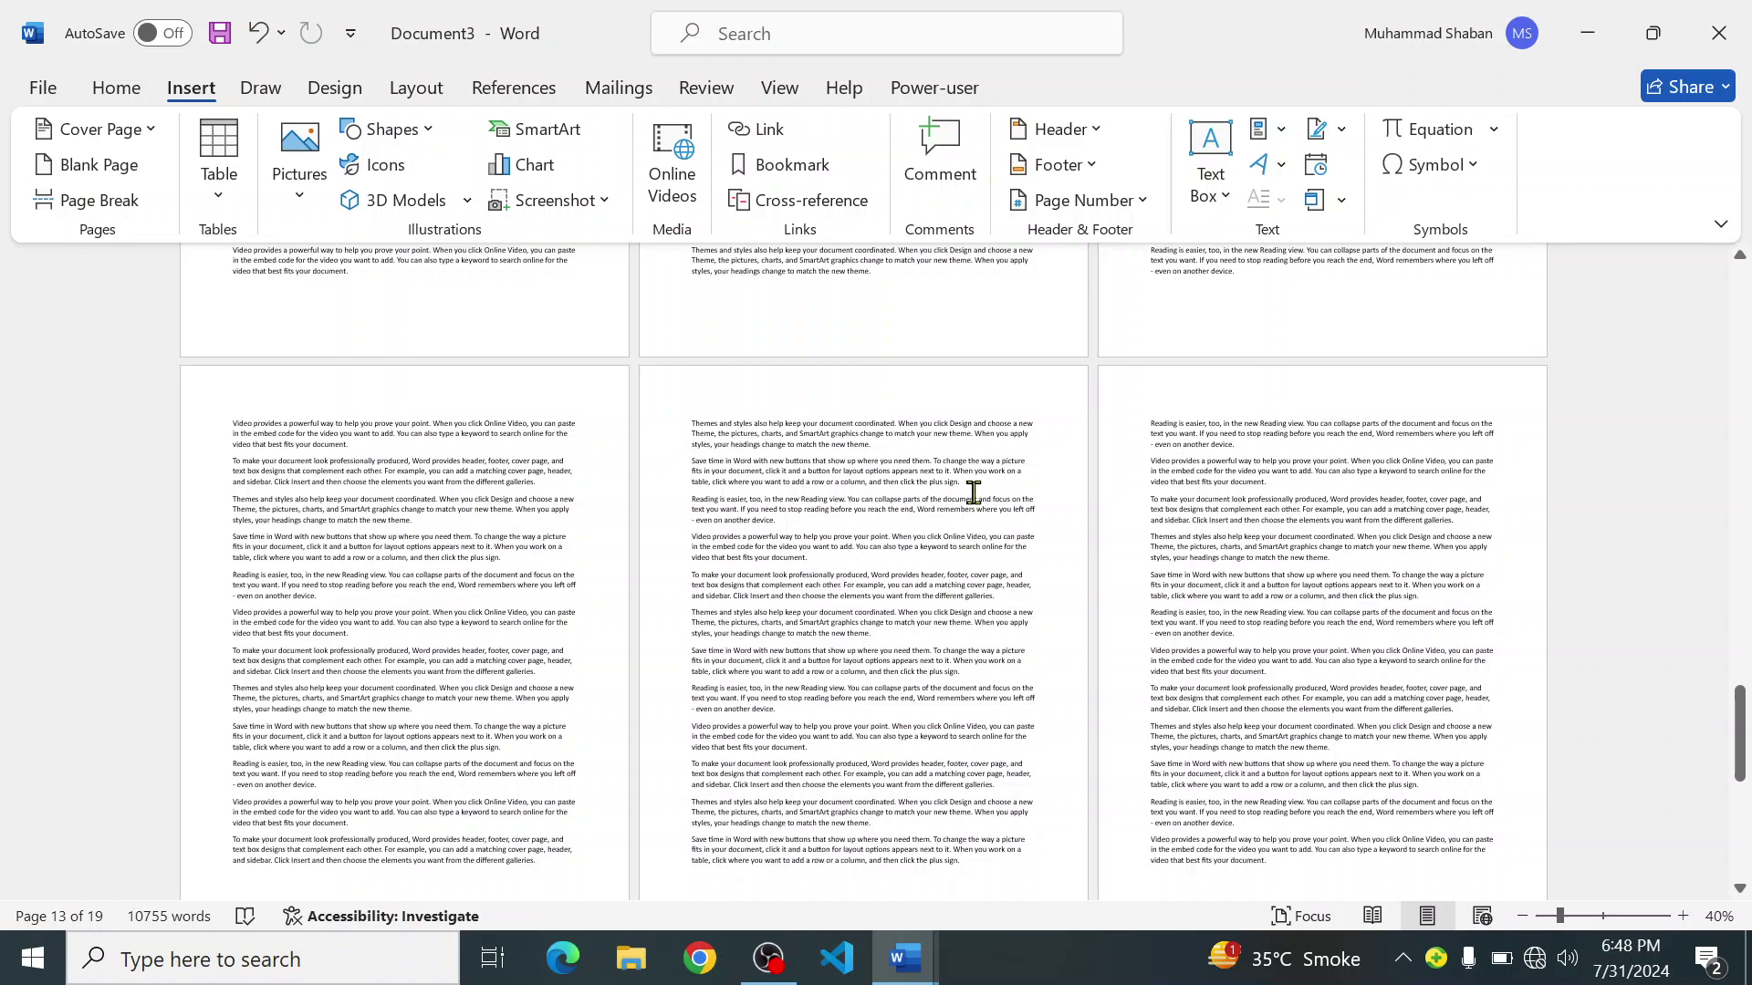
{"action": "left_click", "coordinate": [1059, 164]}
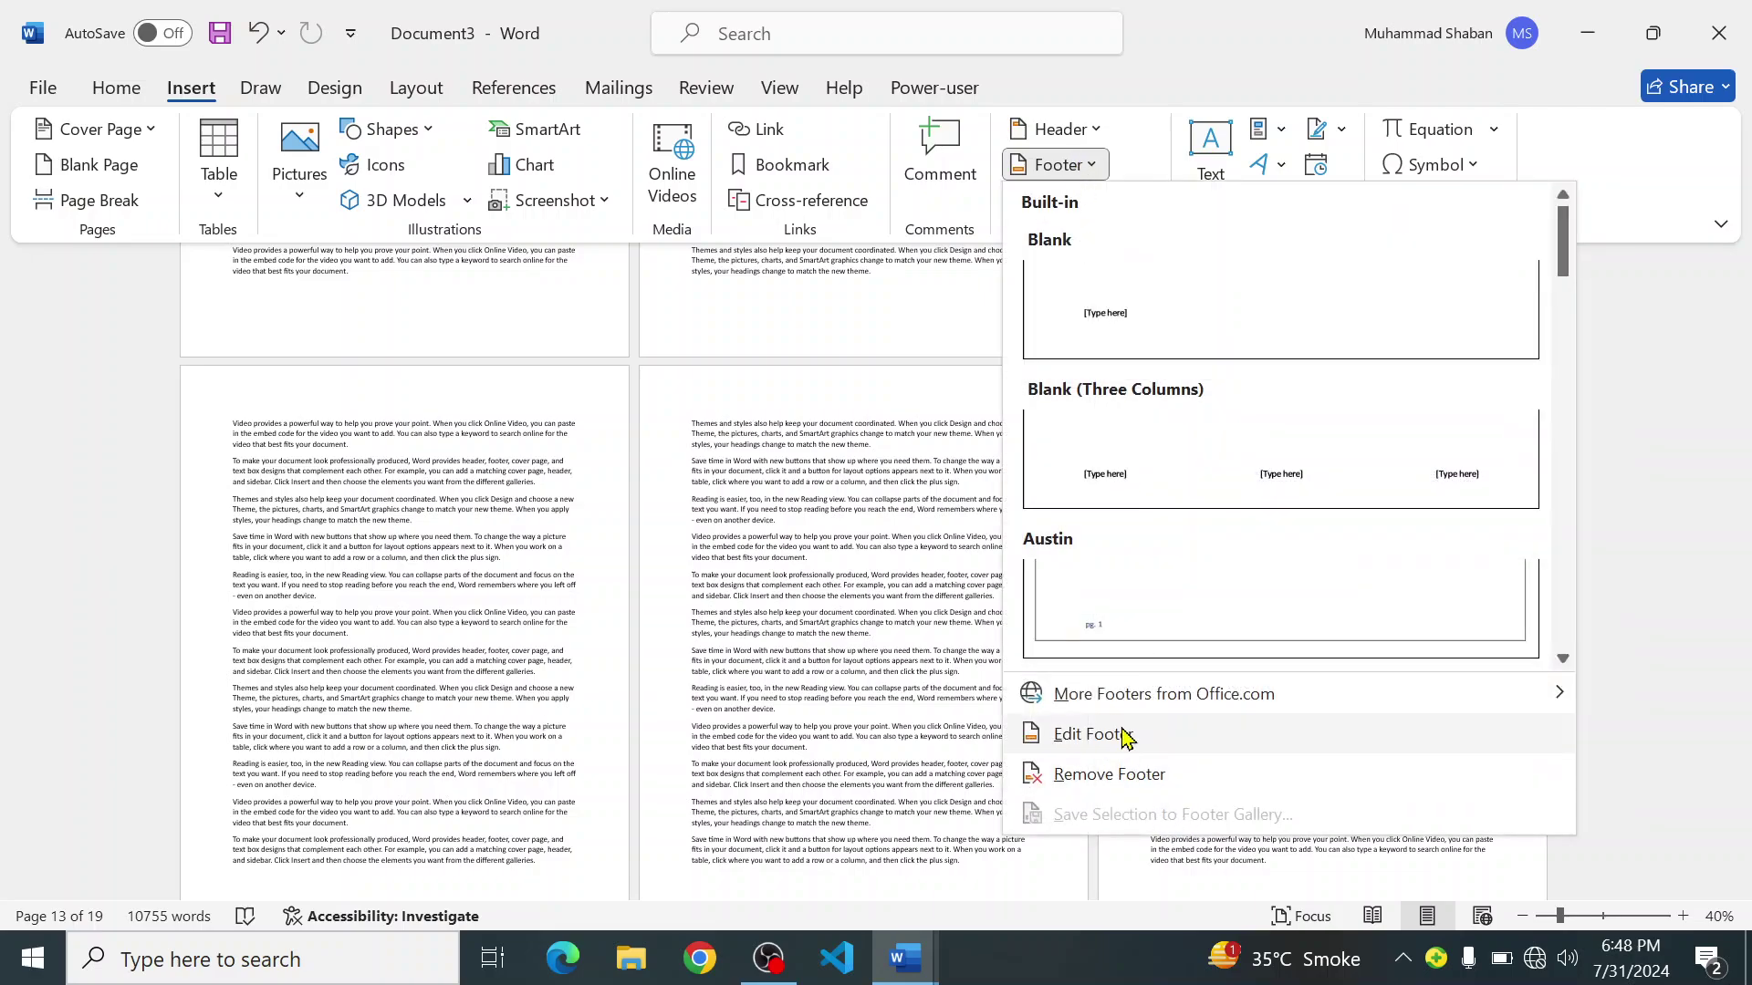
{"action": "left_click", "coordinate": [869, 320]}
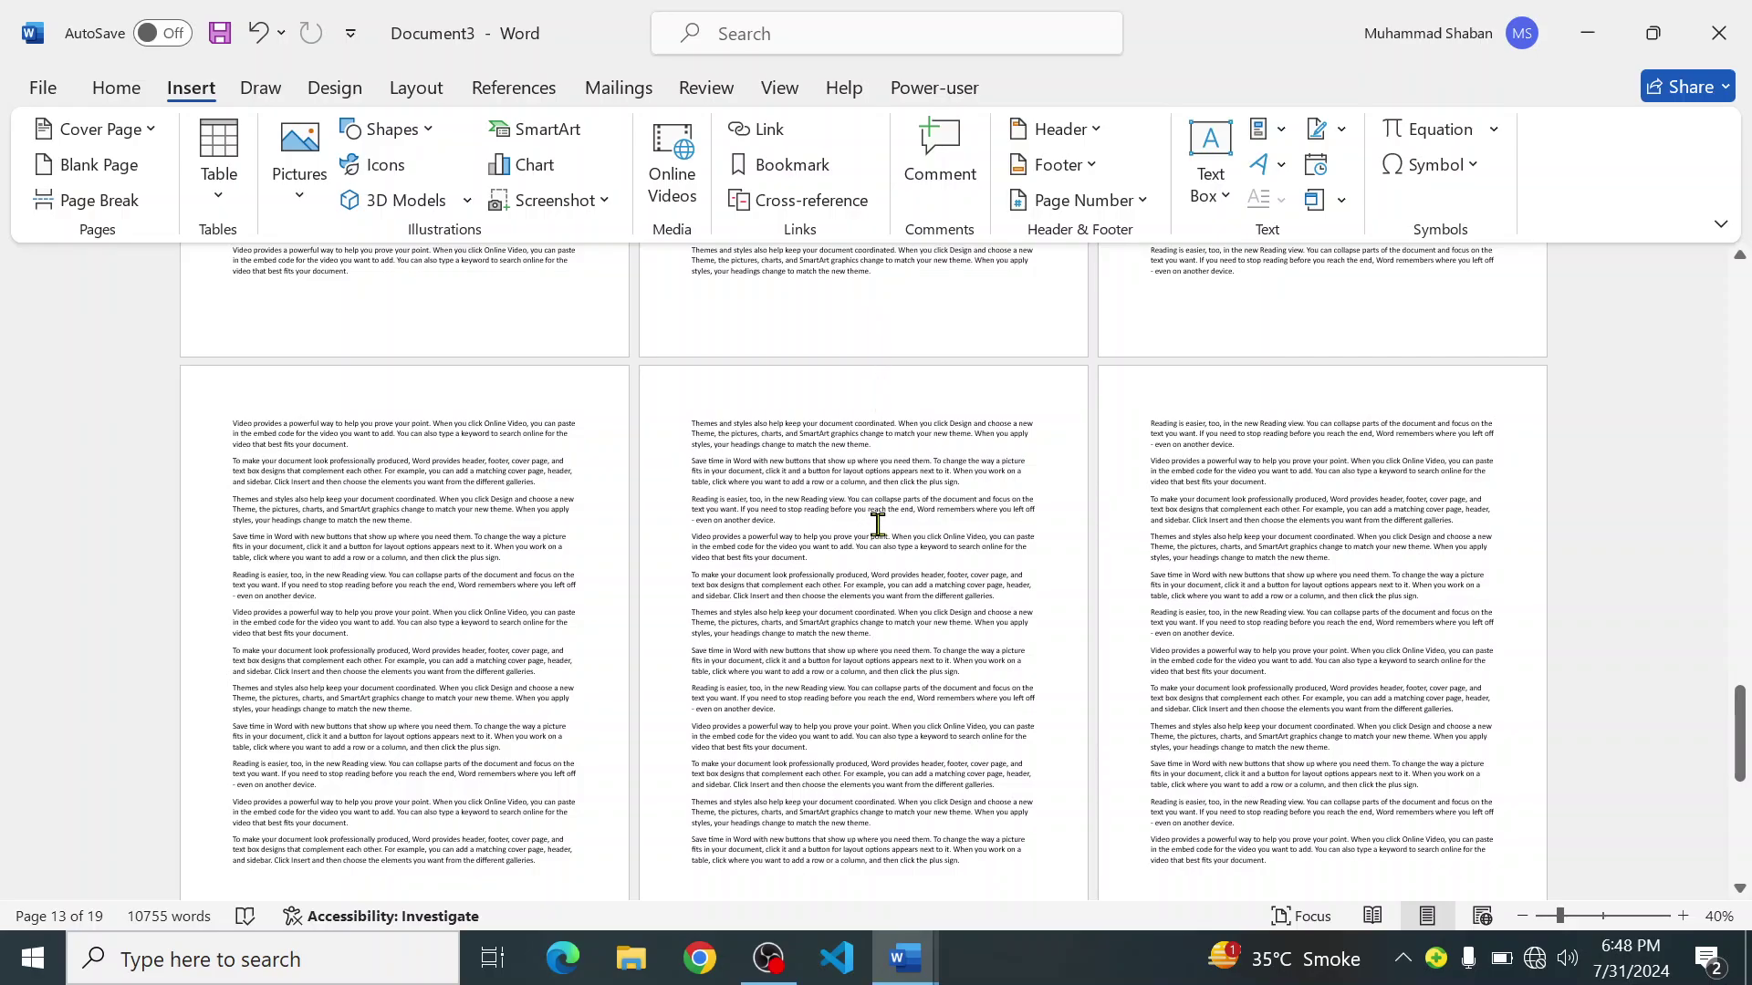
{"action": "scroll", "coordinate": [878, 525], "scroll_direction": "up", "scroll_amount": 5}
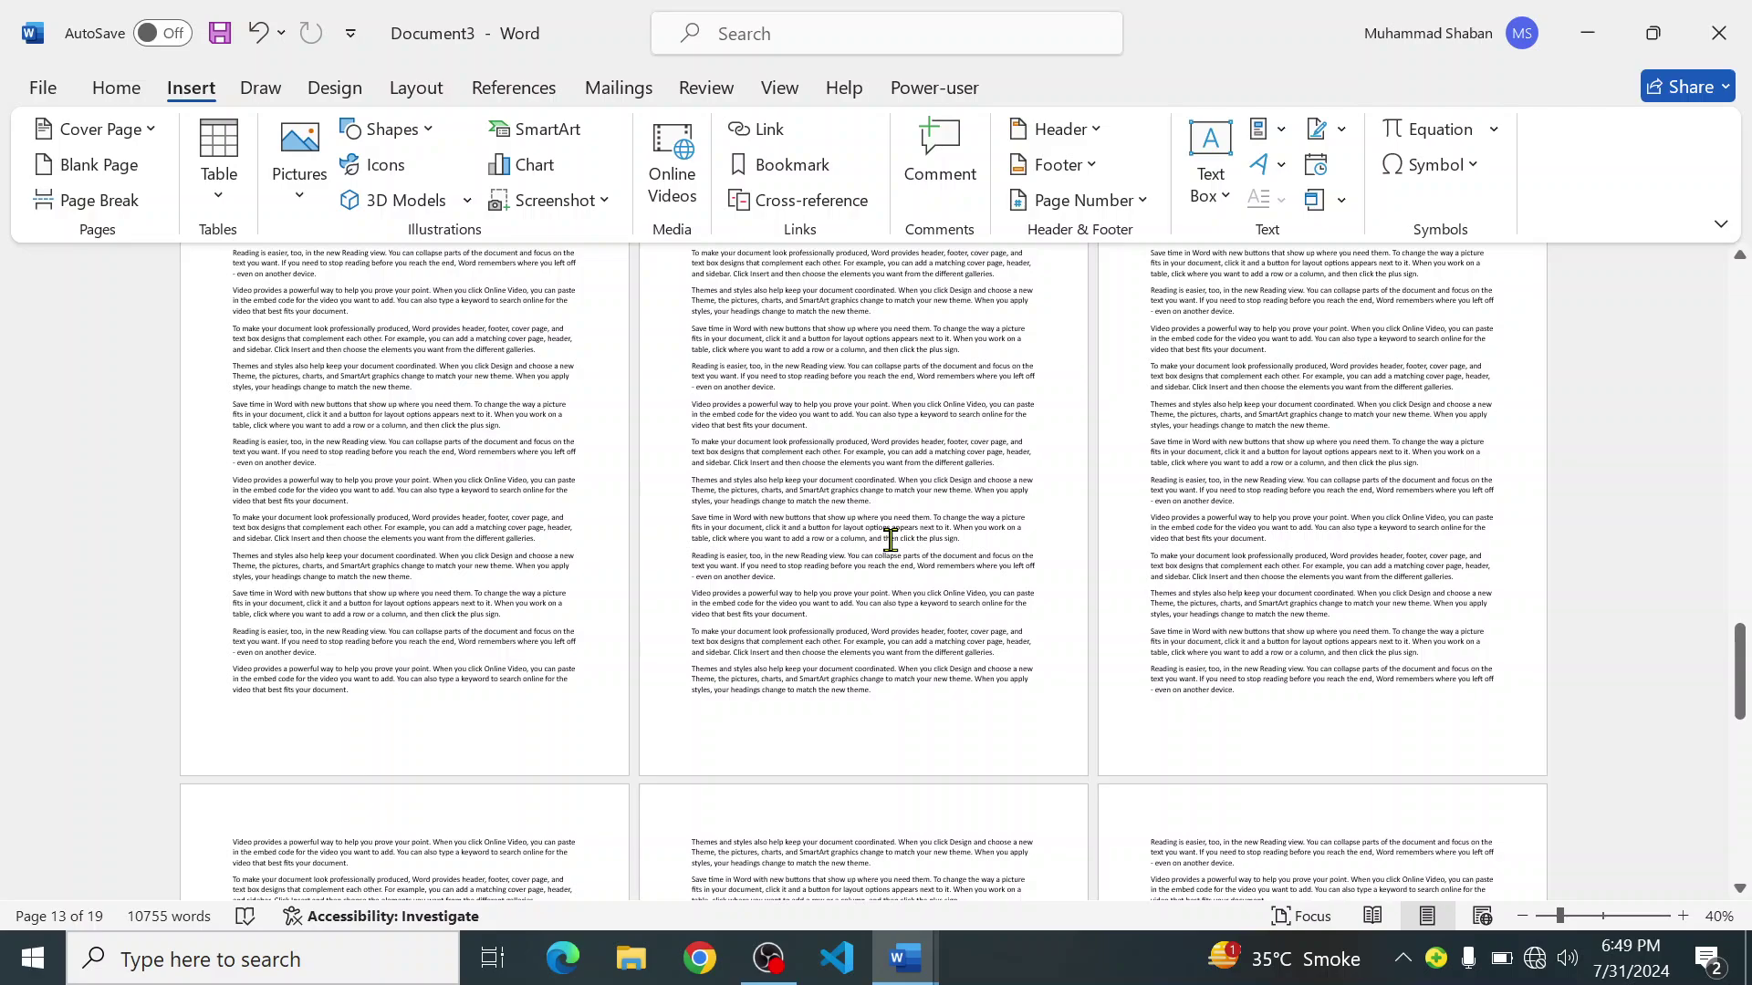
{"action": "scroll", "coordinate": [891, 539], "scroll_direction": "up", "scroll_amount": 2}
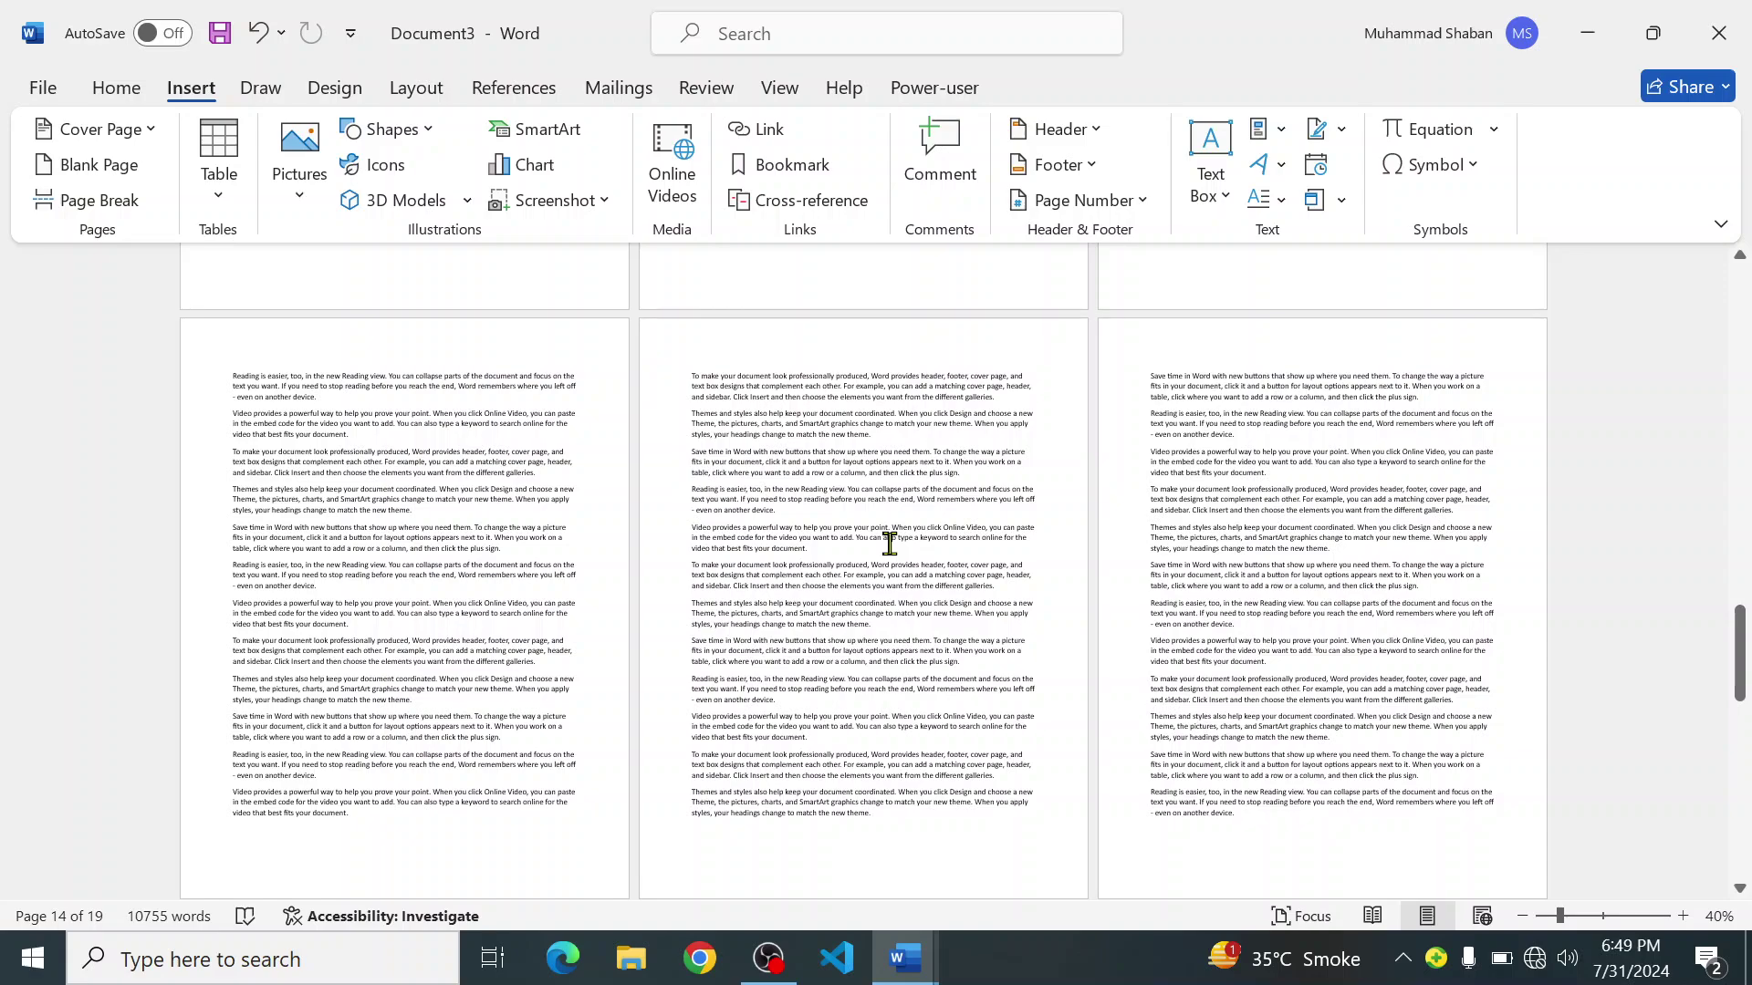
Step: Justify all the text in the document
{"action": "key", "text": "ctrl+z"}
{"action": "key", "text": "ctrl+a"}
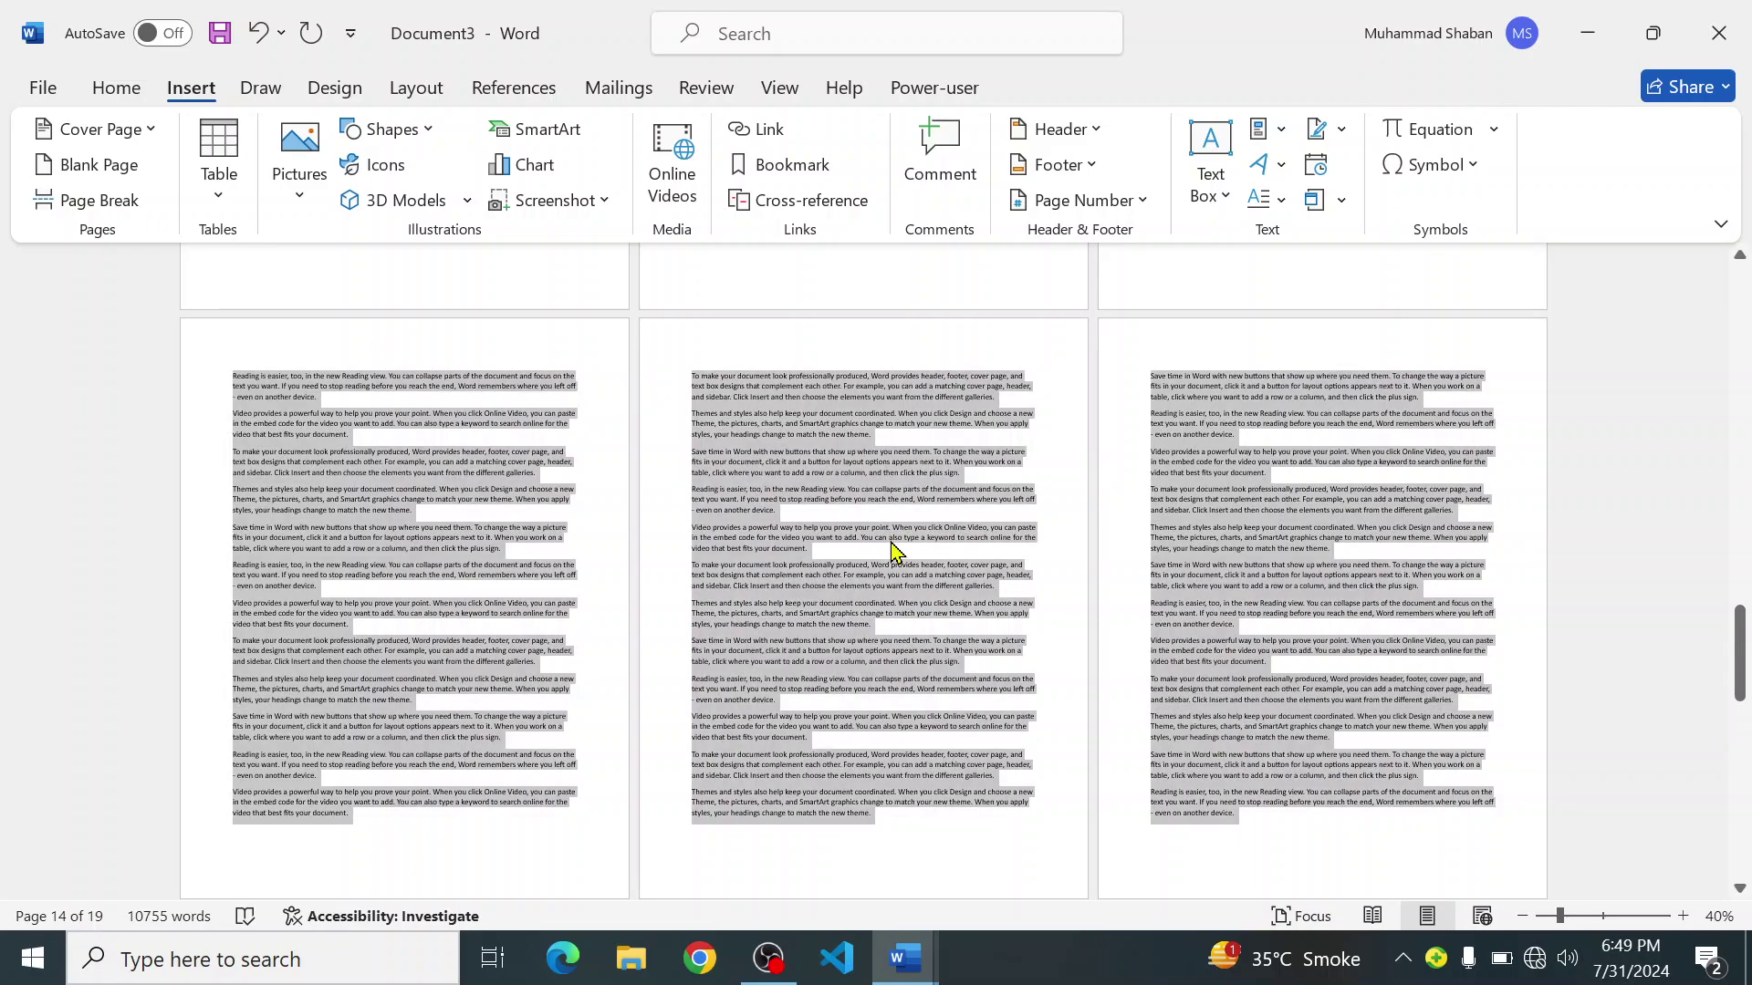
{"action": "key", "text": "ctrl+j"}
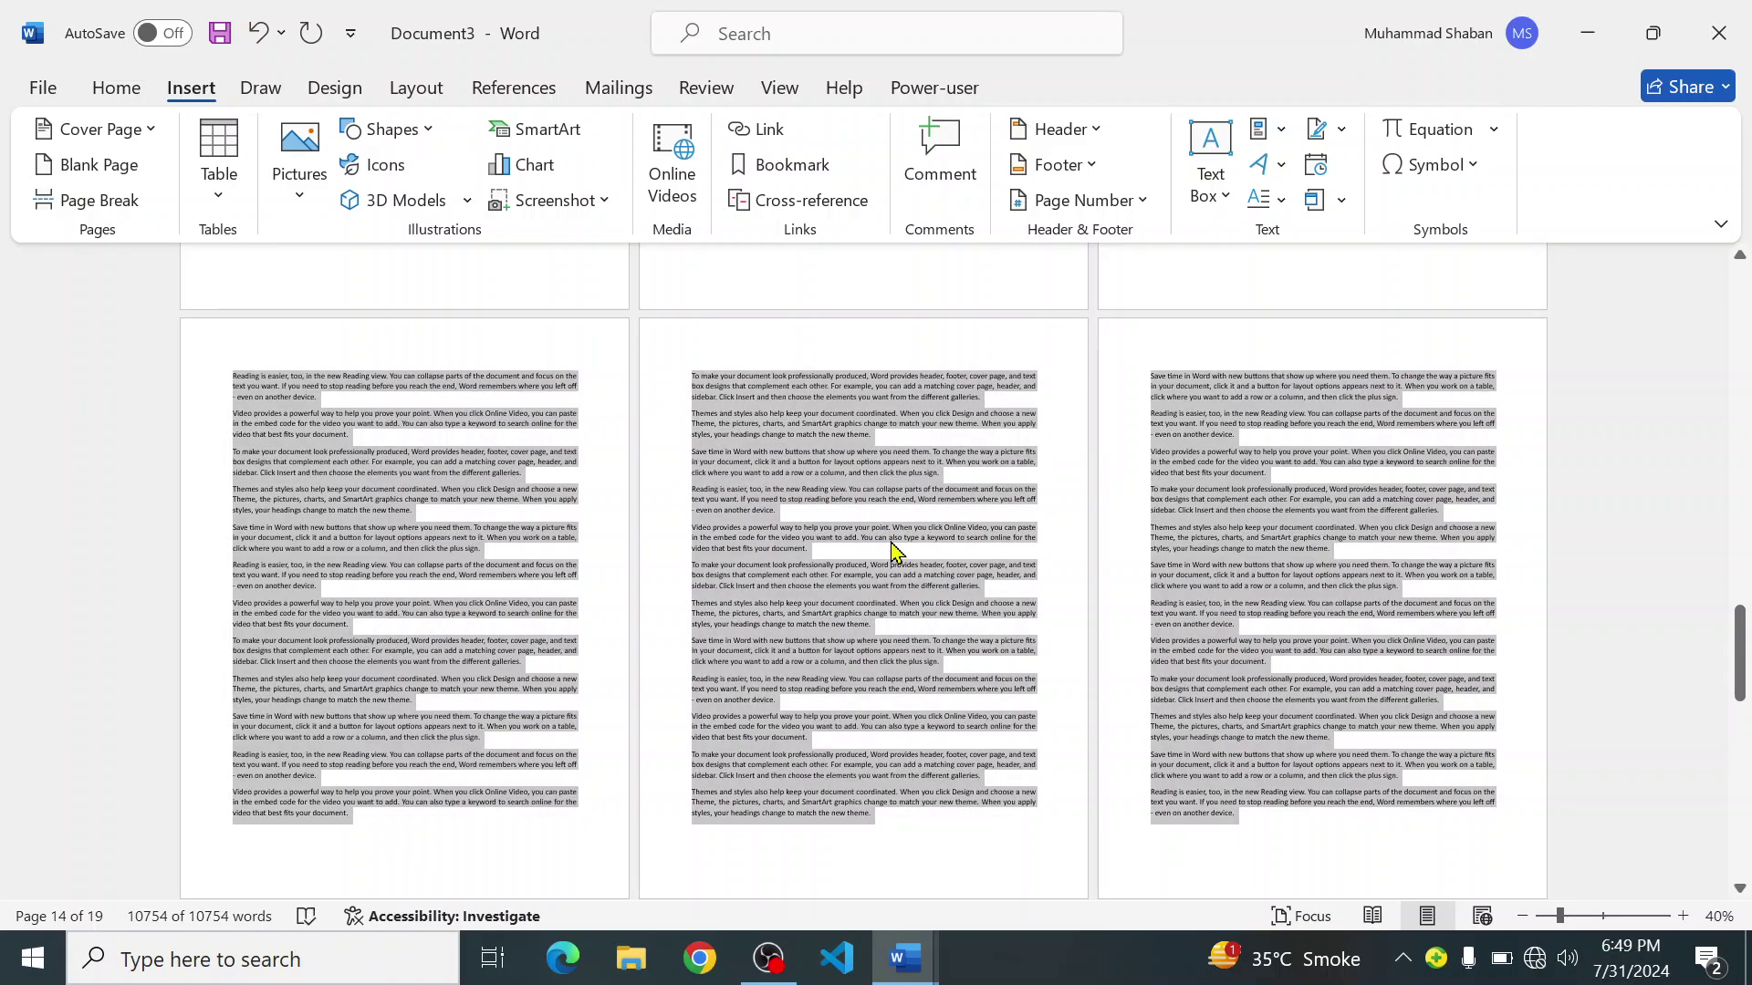
{"action": "left_click", "coordinate": [892, 544]}
Step: Examine the justified pages back to the first page and enlarge the view to 150%
{"action": "scroll", "coordinate": [892, 571], "scroll_direction": "up", "scroll_amount": 3}
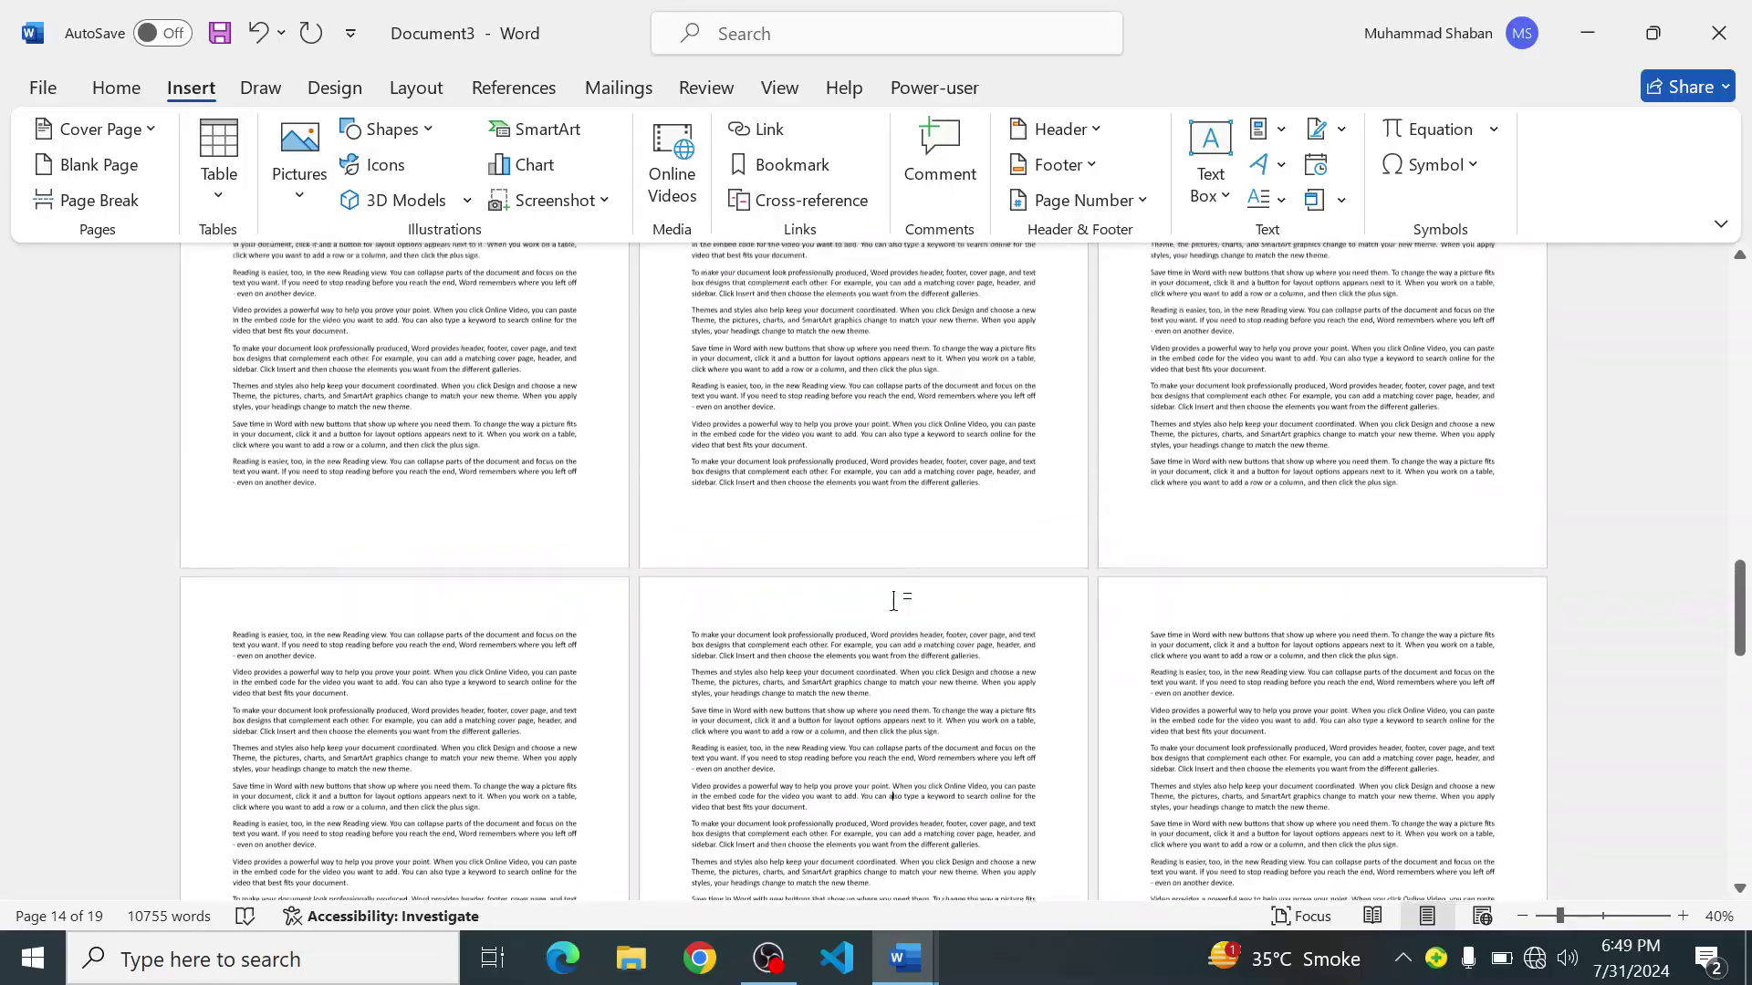
{"action": "scroll", "coordinate": [893, 601], "scroll_direction": "up", "scroll_amount": 15}
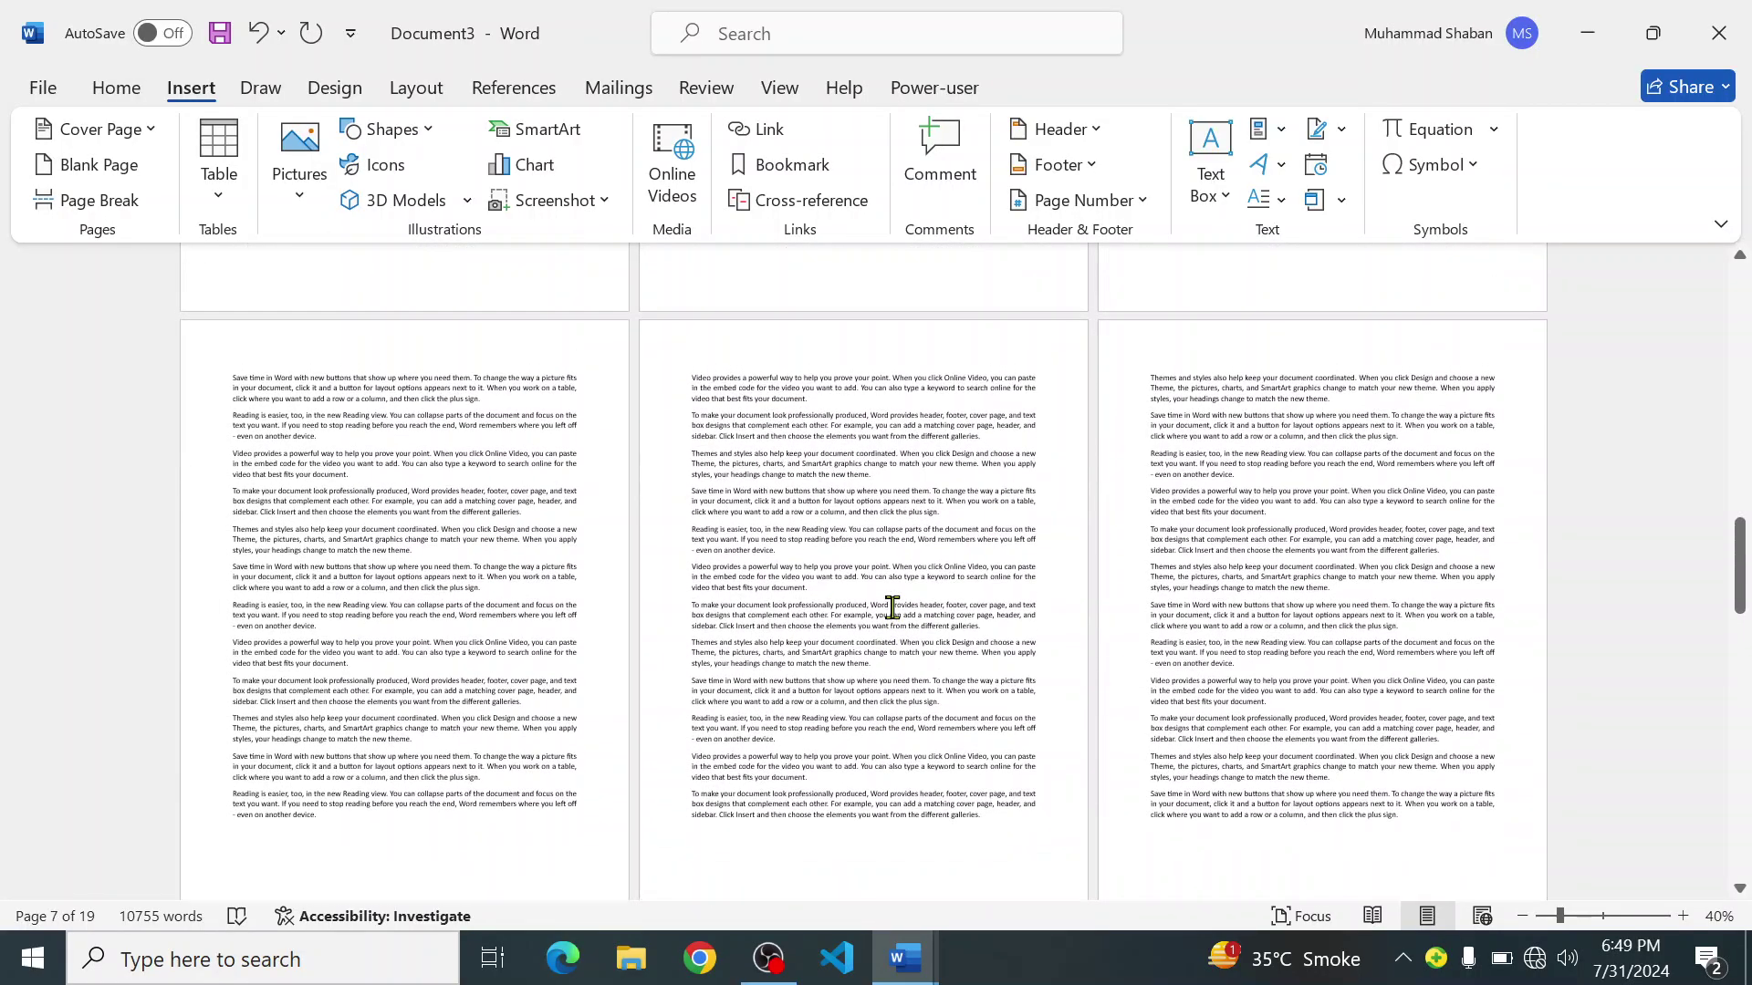
{"action": "scroll", "coordinate": [892, 607], "scroll_direction": "up", "scroll_amount": 6}
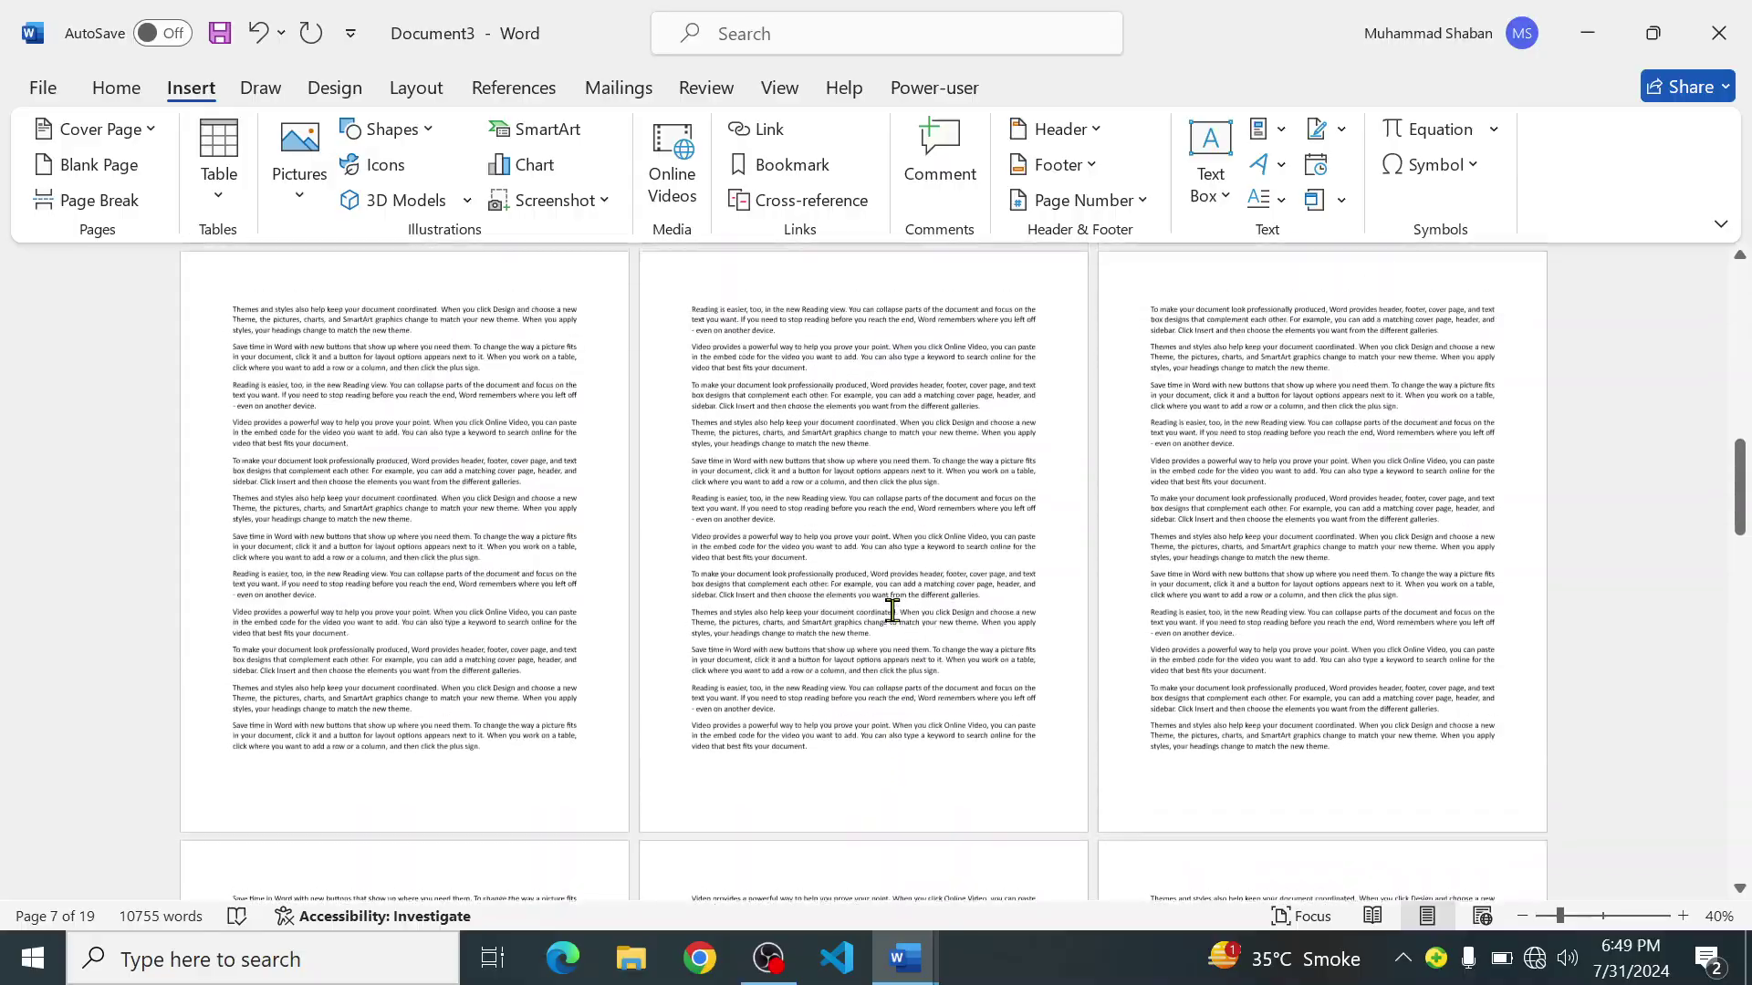
{"action": "scroll", "coordinate": [891, 611], "scroll_direction": "up", "scroll_amount": 10}
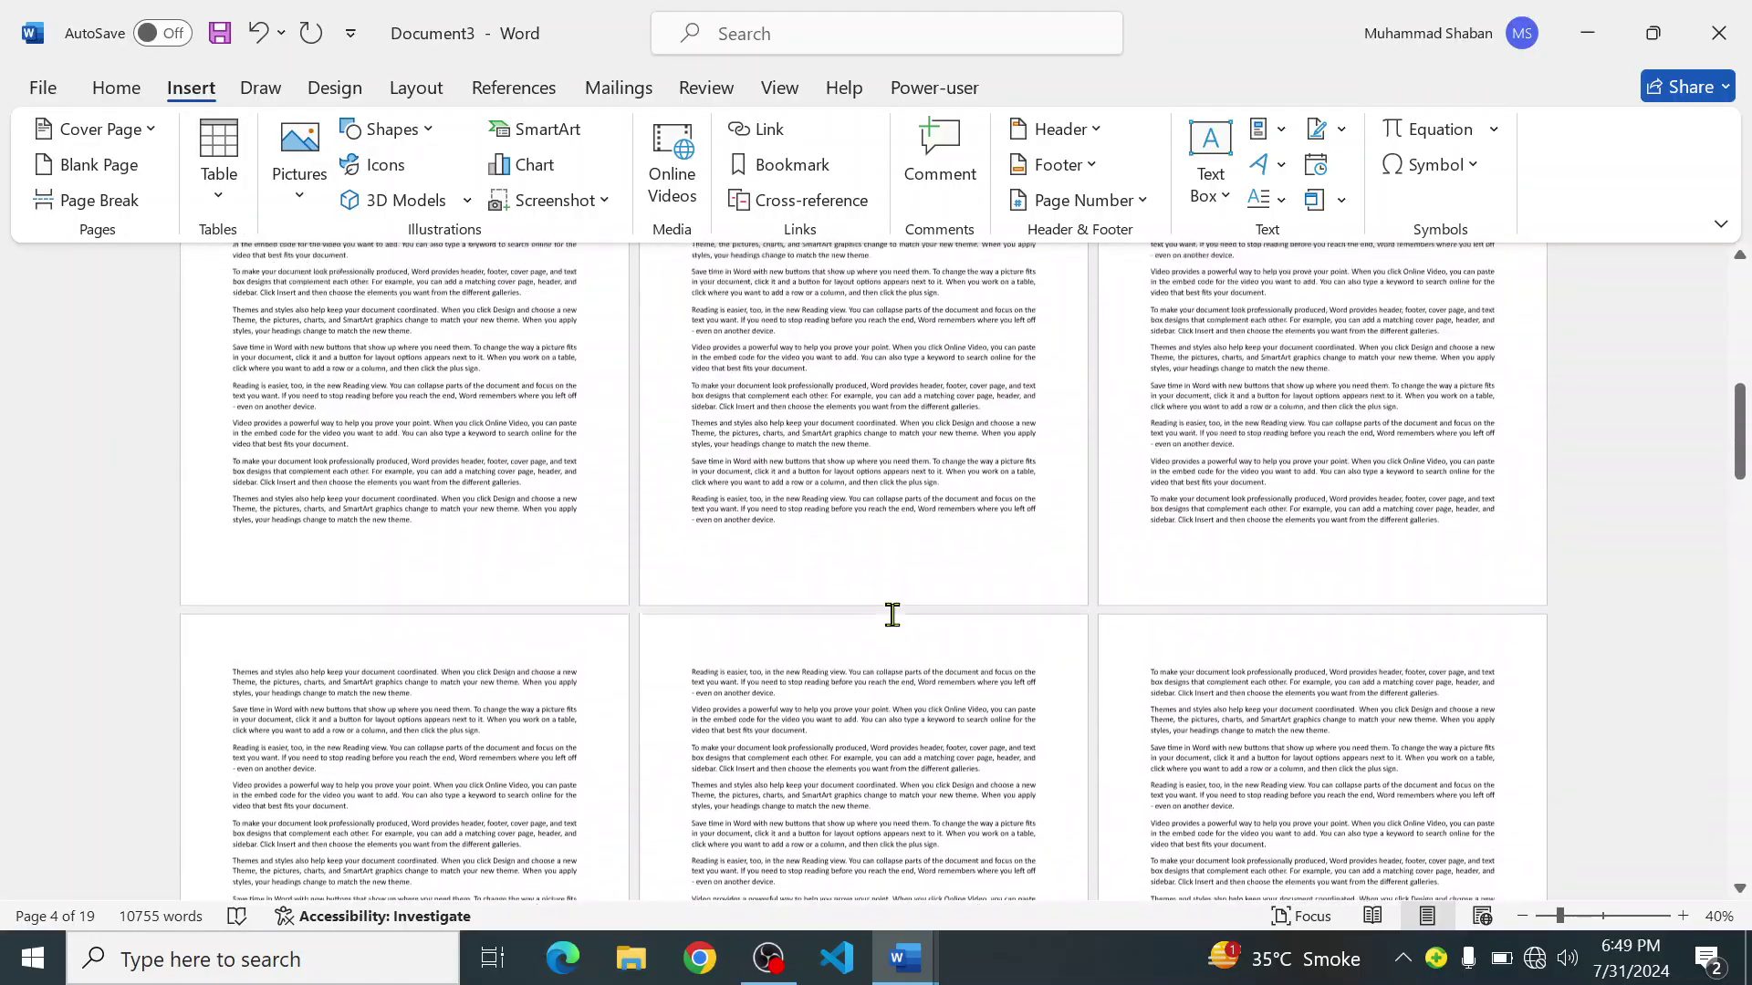
{"action": "scroll", "coordinate": [892, 614], "scroll_direction": "up", "scroll_amount": 5}
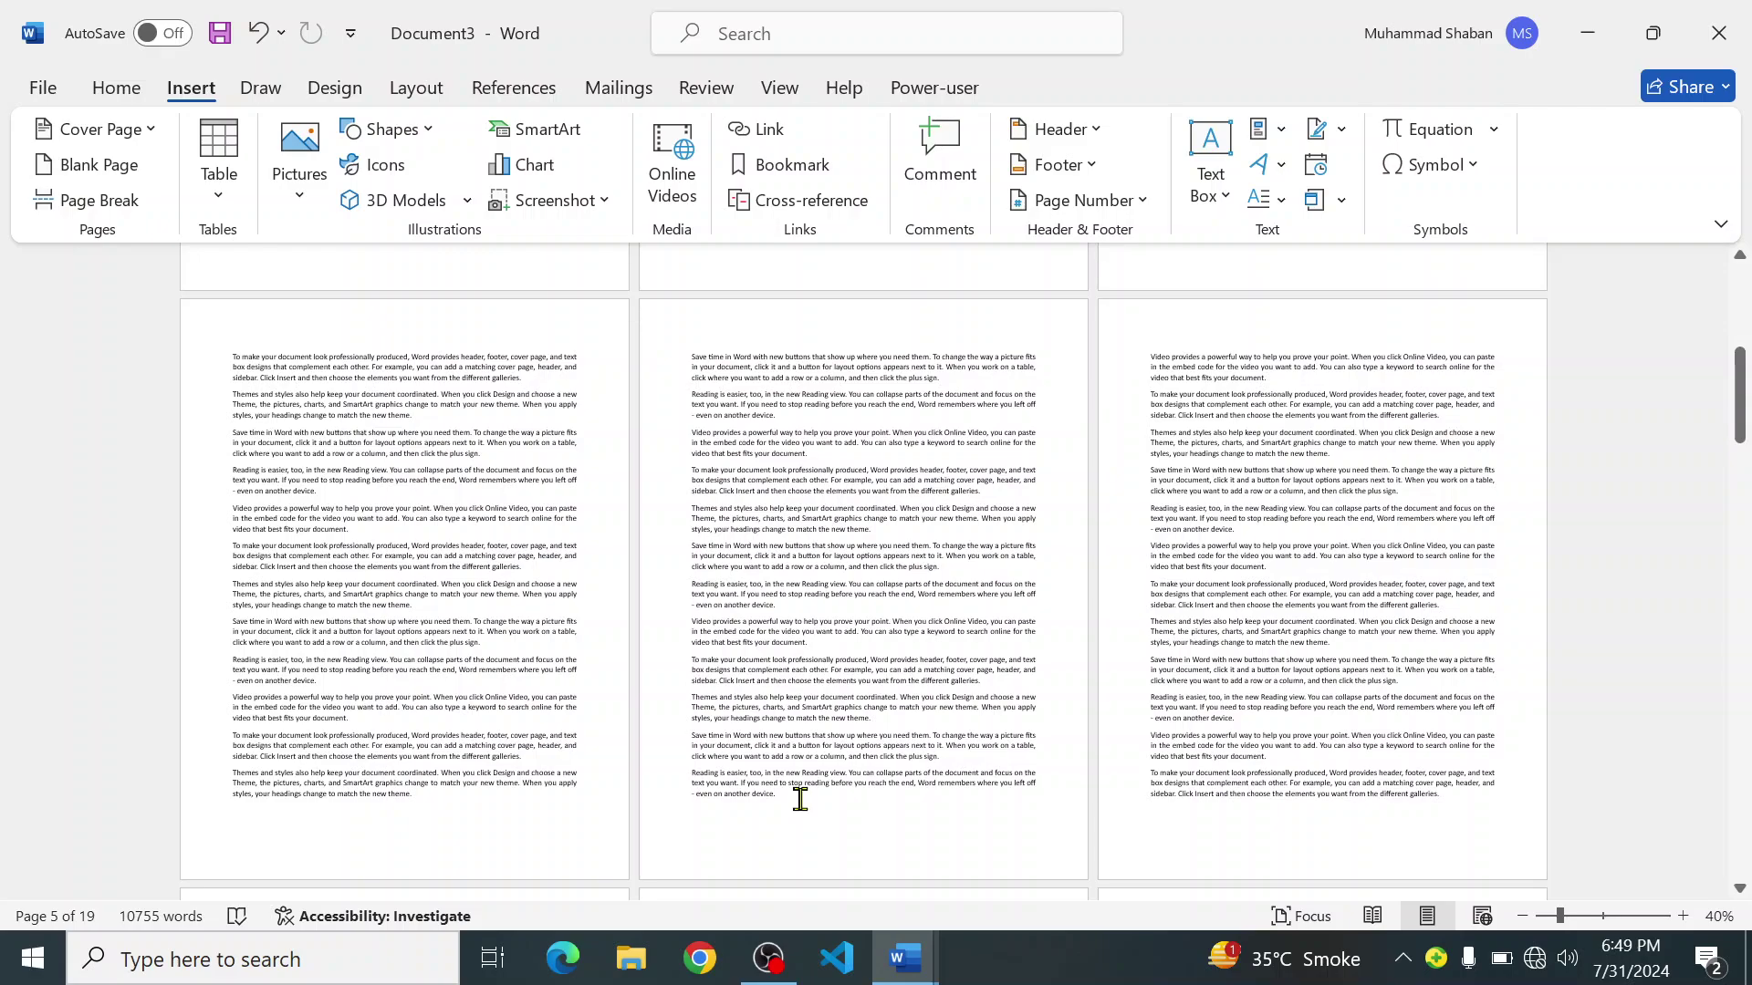
{"action": "scroll", "coordinate": [803, 811], "scroll_direction": "up", "scroll_amount": 5}
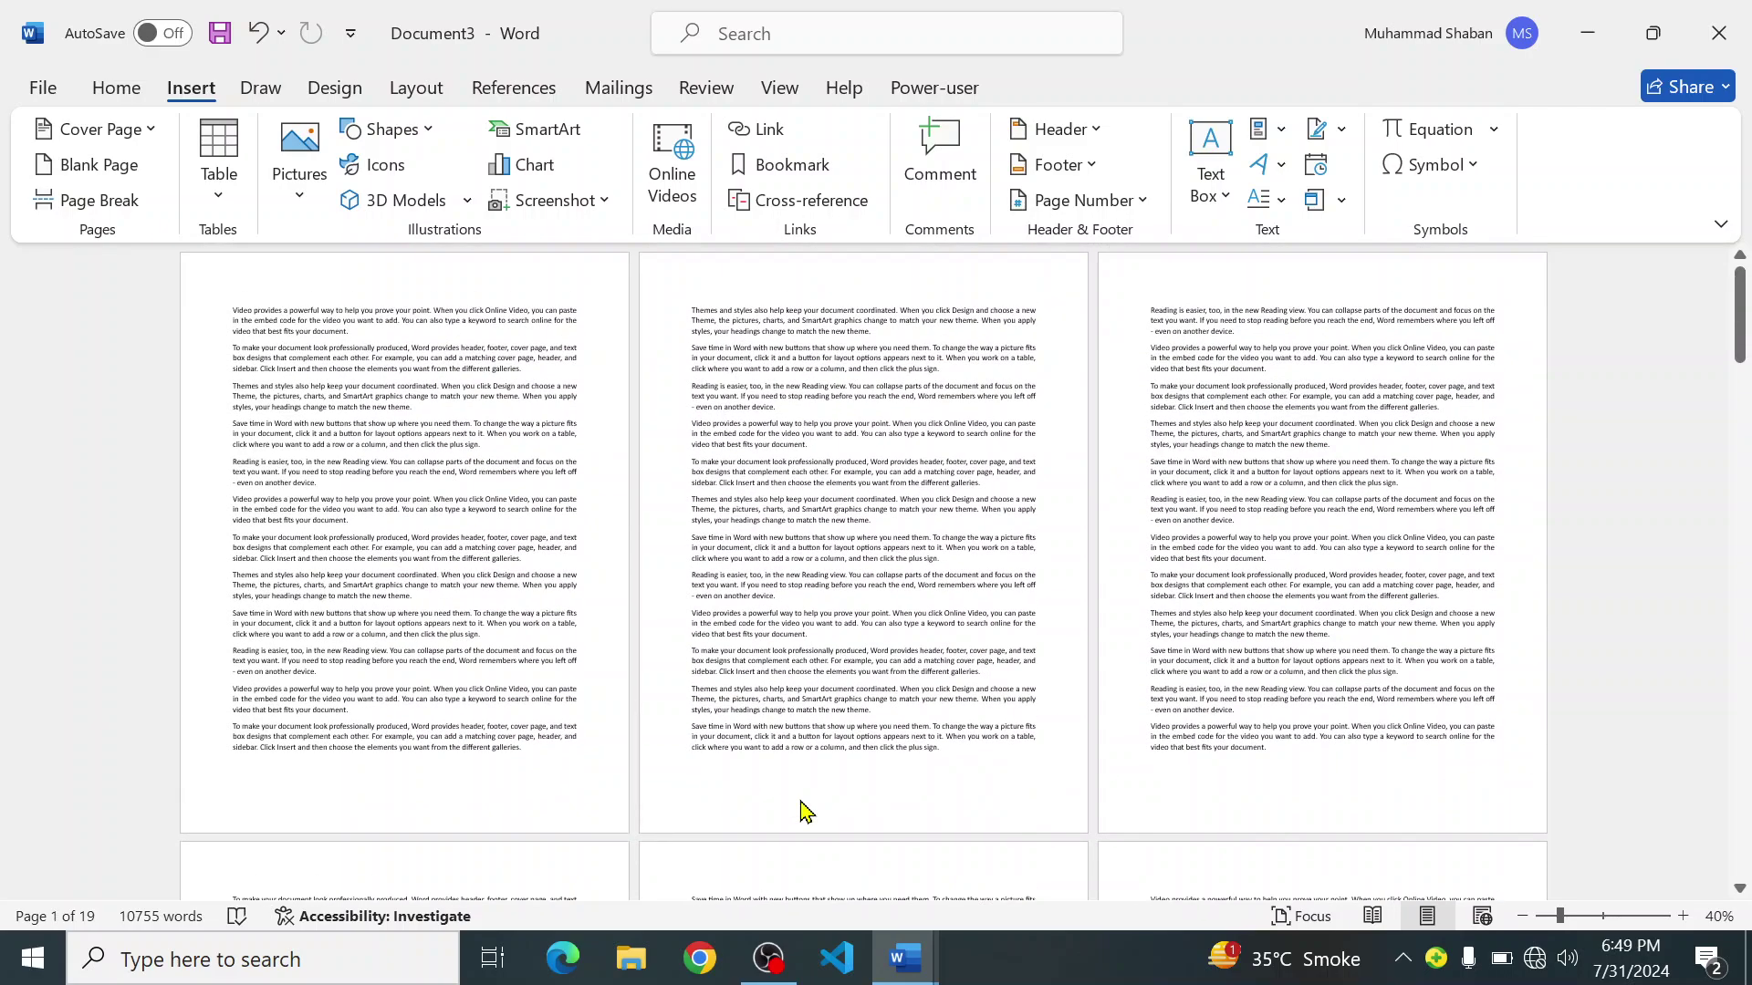
{"action": "scroll", "coordinate": [100, 663], "scroll_direction": "up", "scroll_amount": 11, "text": "ctrl"}
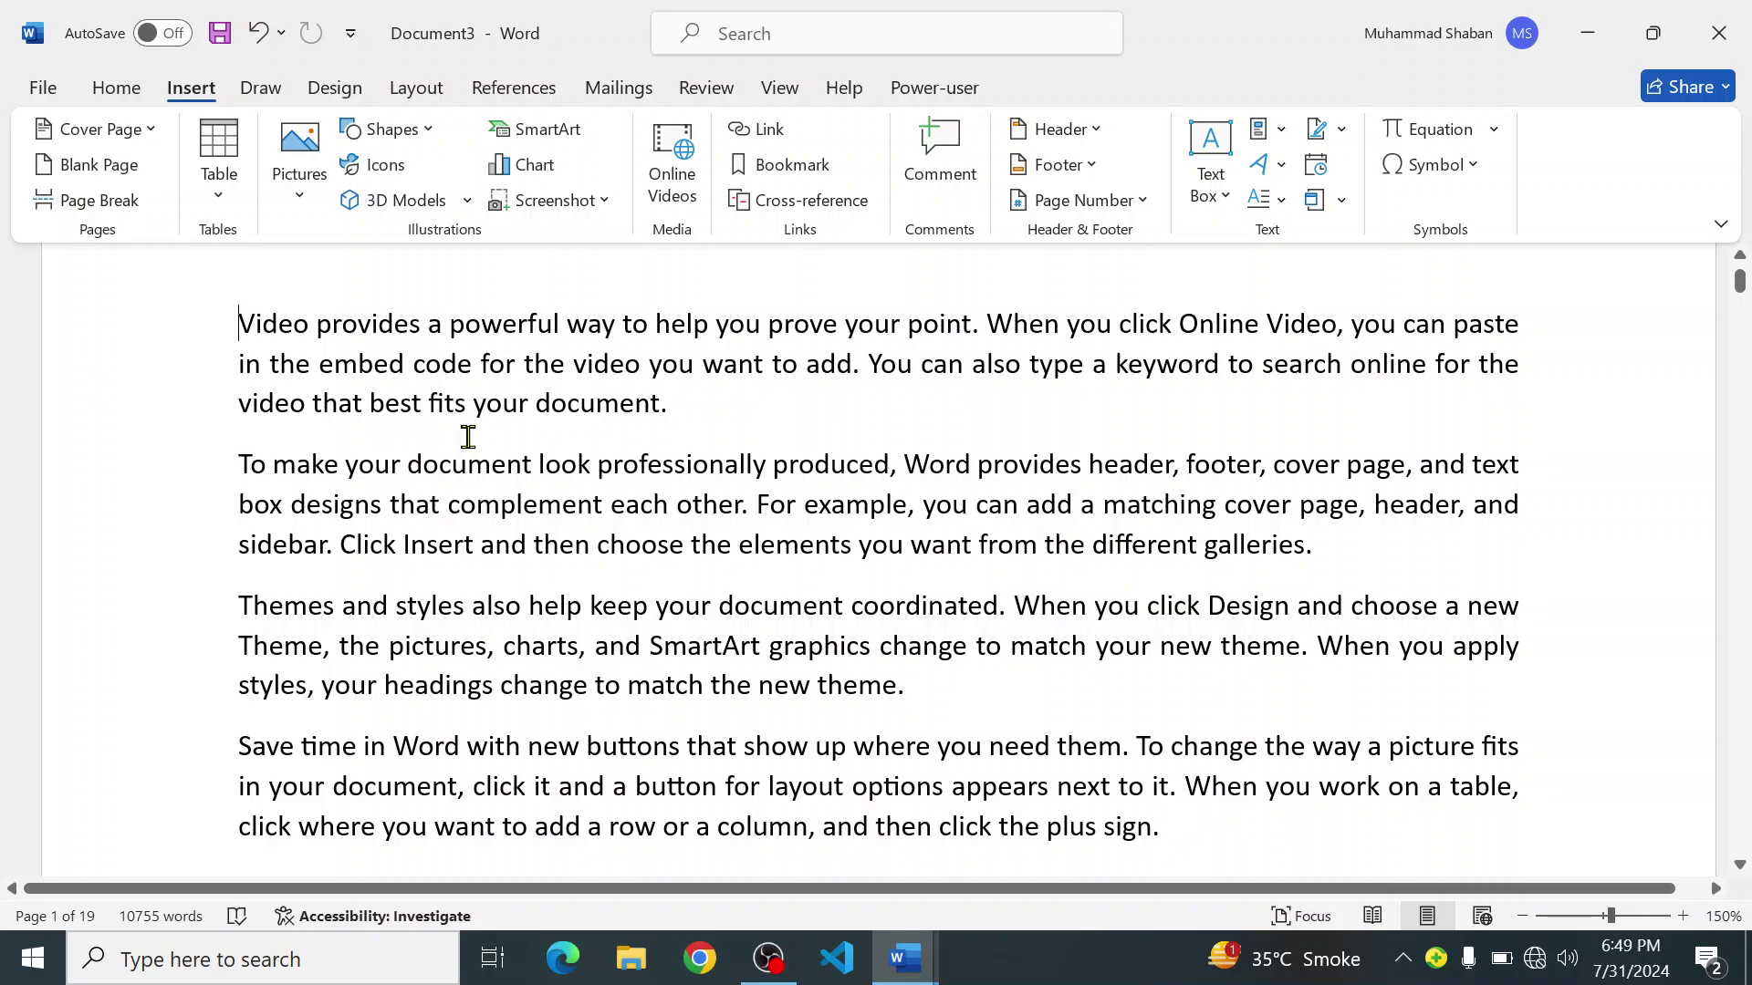
Step: Go to the end of the document and insert a Blank (Three Columns) header
{"action": "key", "text": "ctrl+End"}
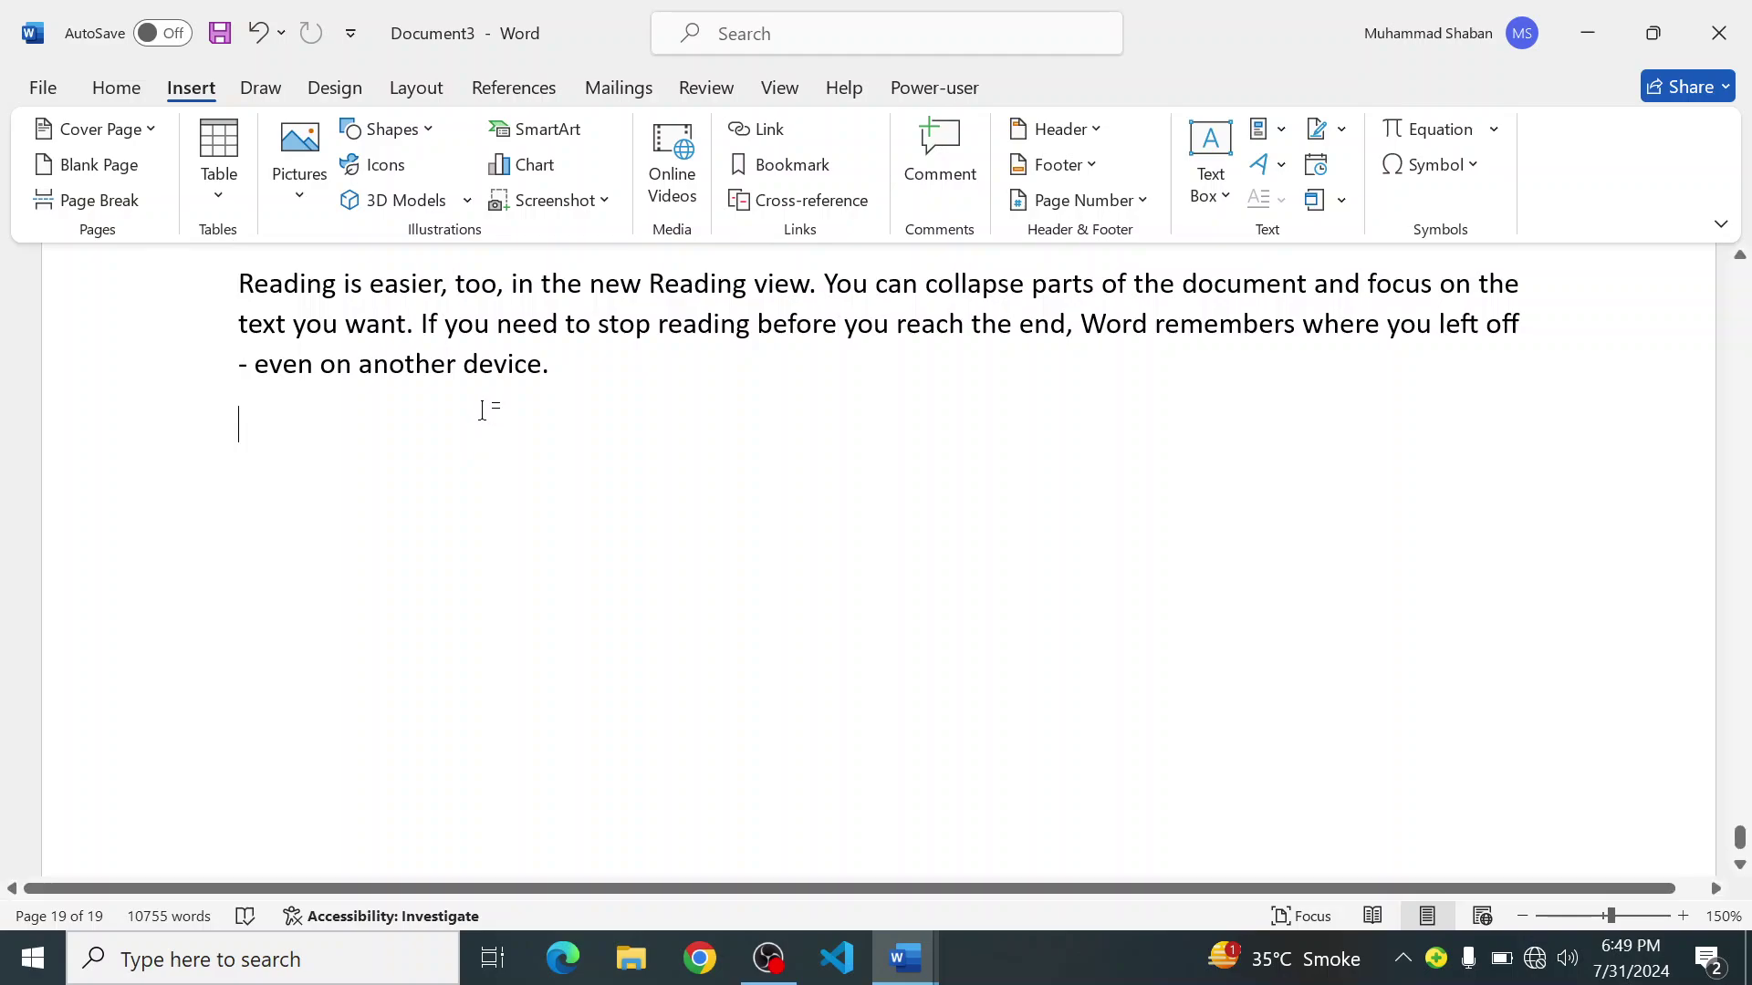
{"action": "left_click", "coordinate": [1056, 133]}
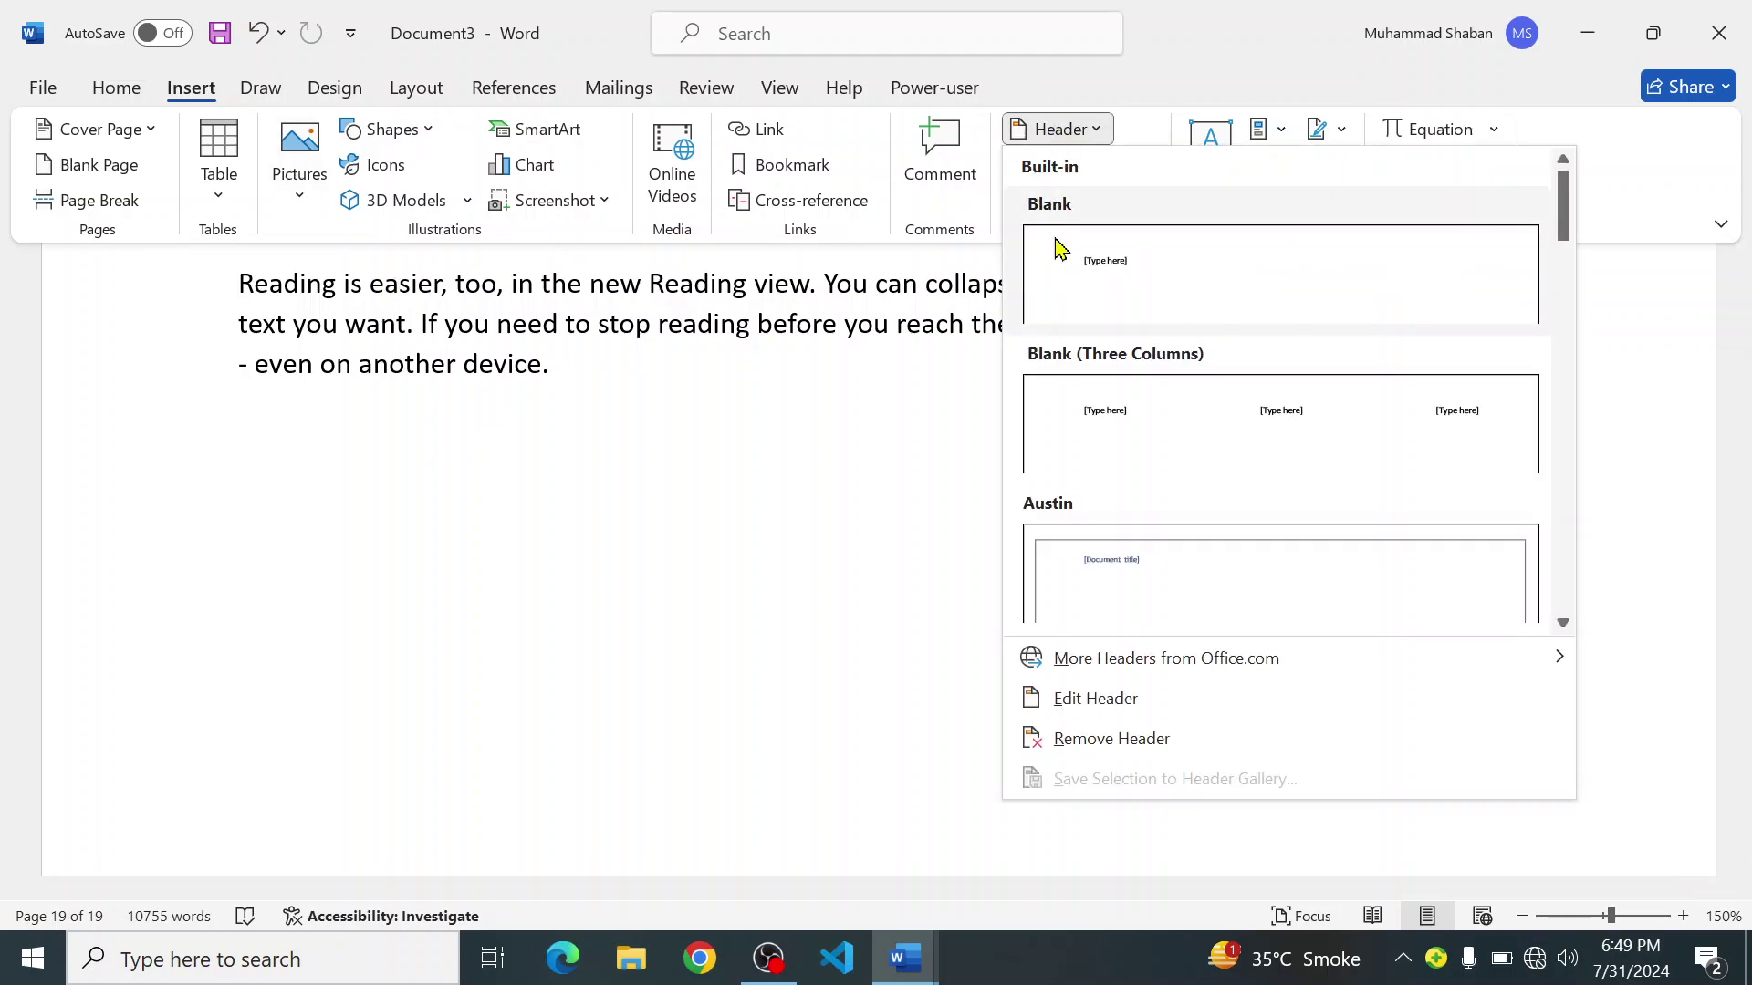
{"action": "left_click", "coordinate": [1137, 476]}
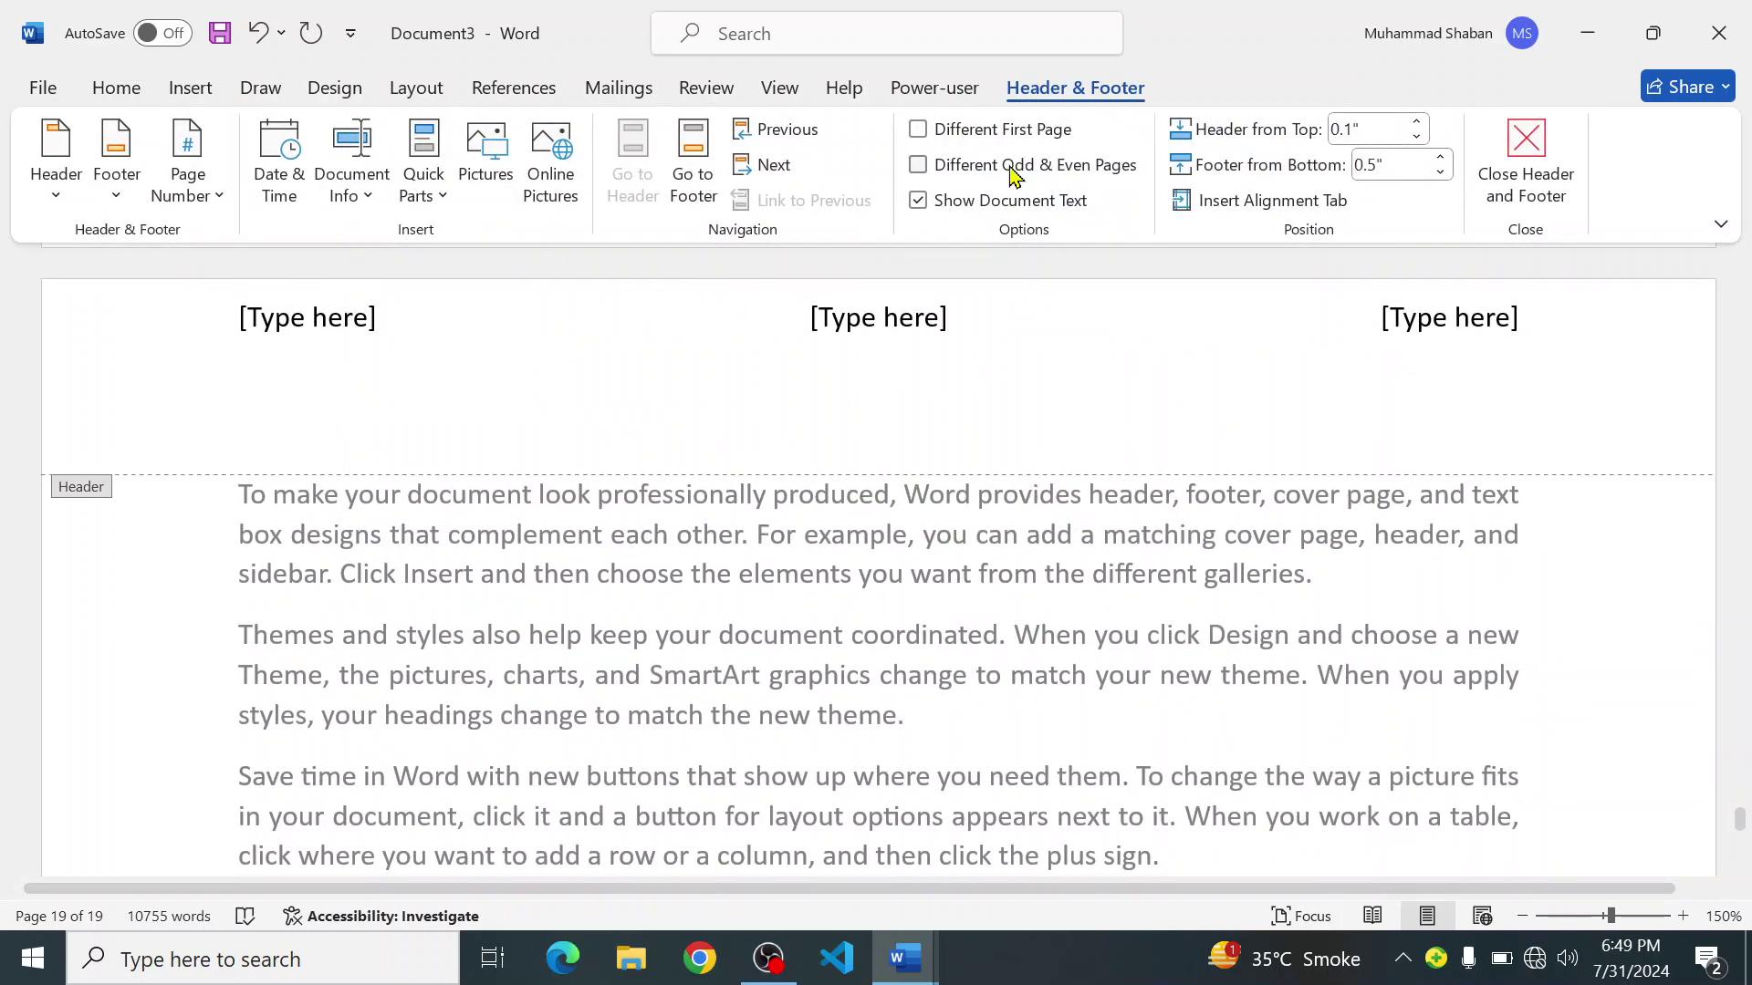
Step: Add page numbers at the bottom of the pages in the Tab 2 style
{"action": "left_click", "coordinate": [219, 87]}
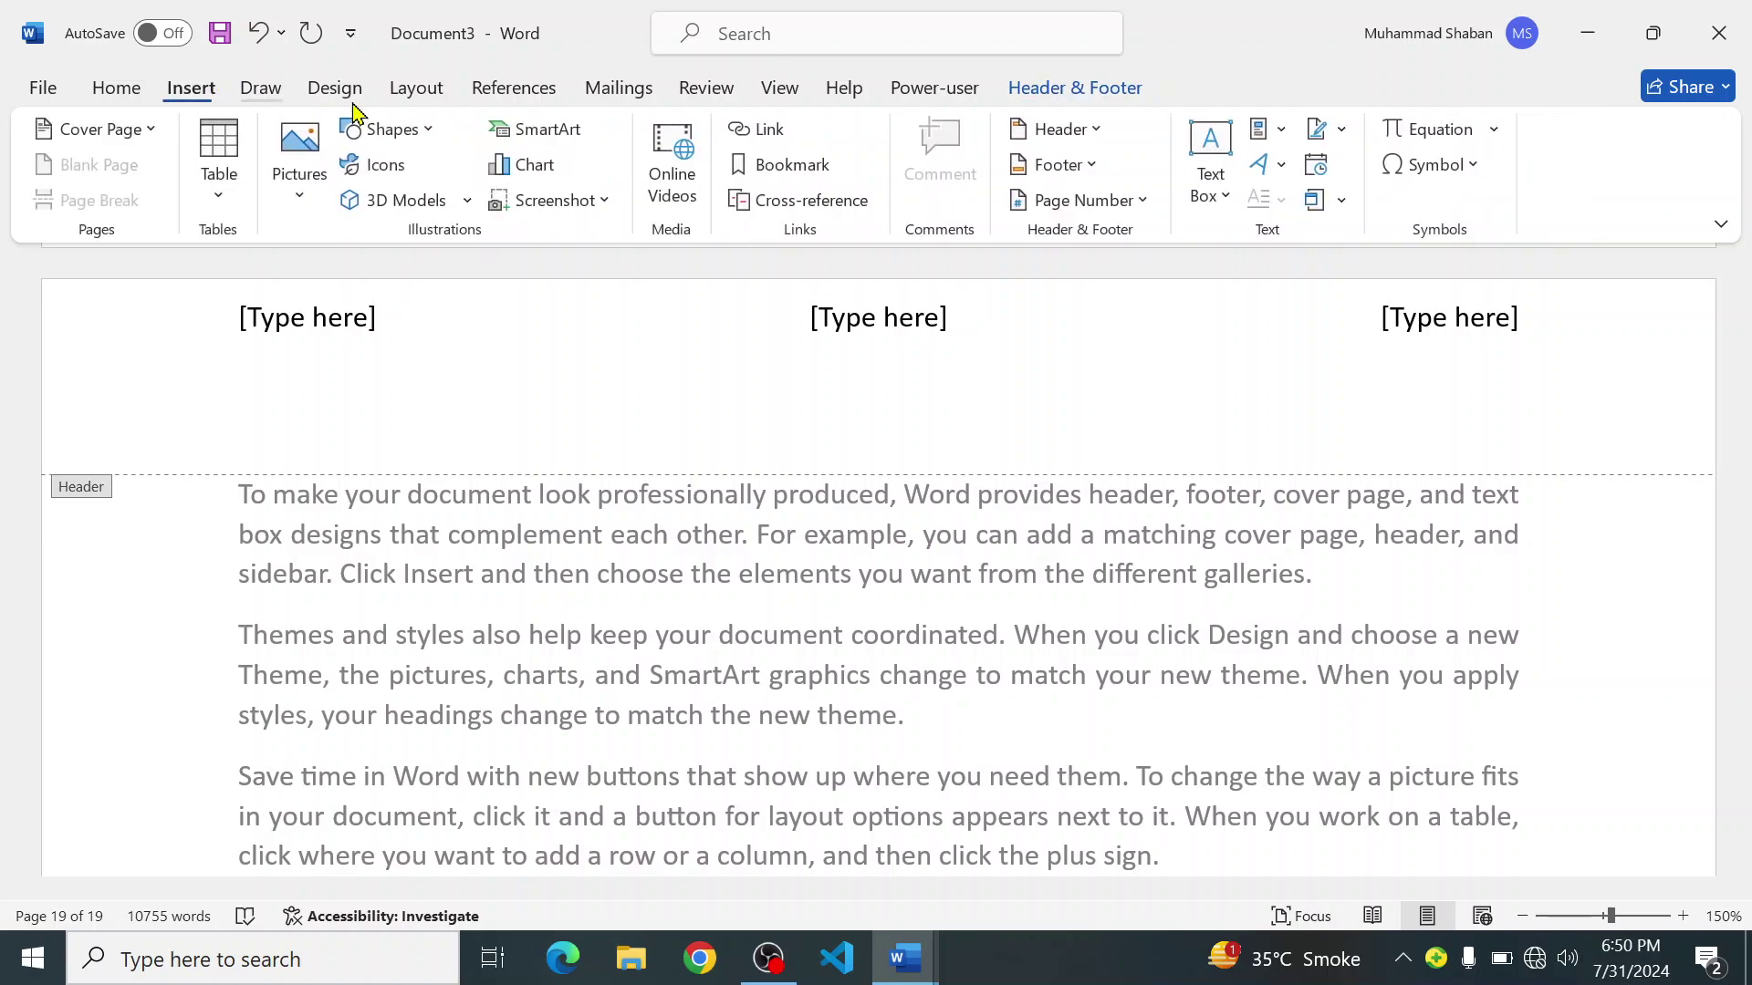
{"action": "left_click", "coordinate": [1100, 205]}
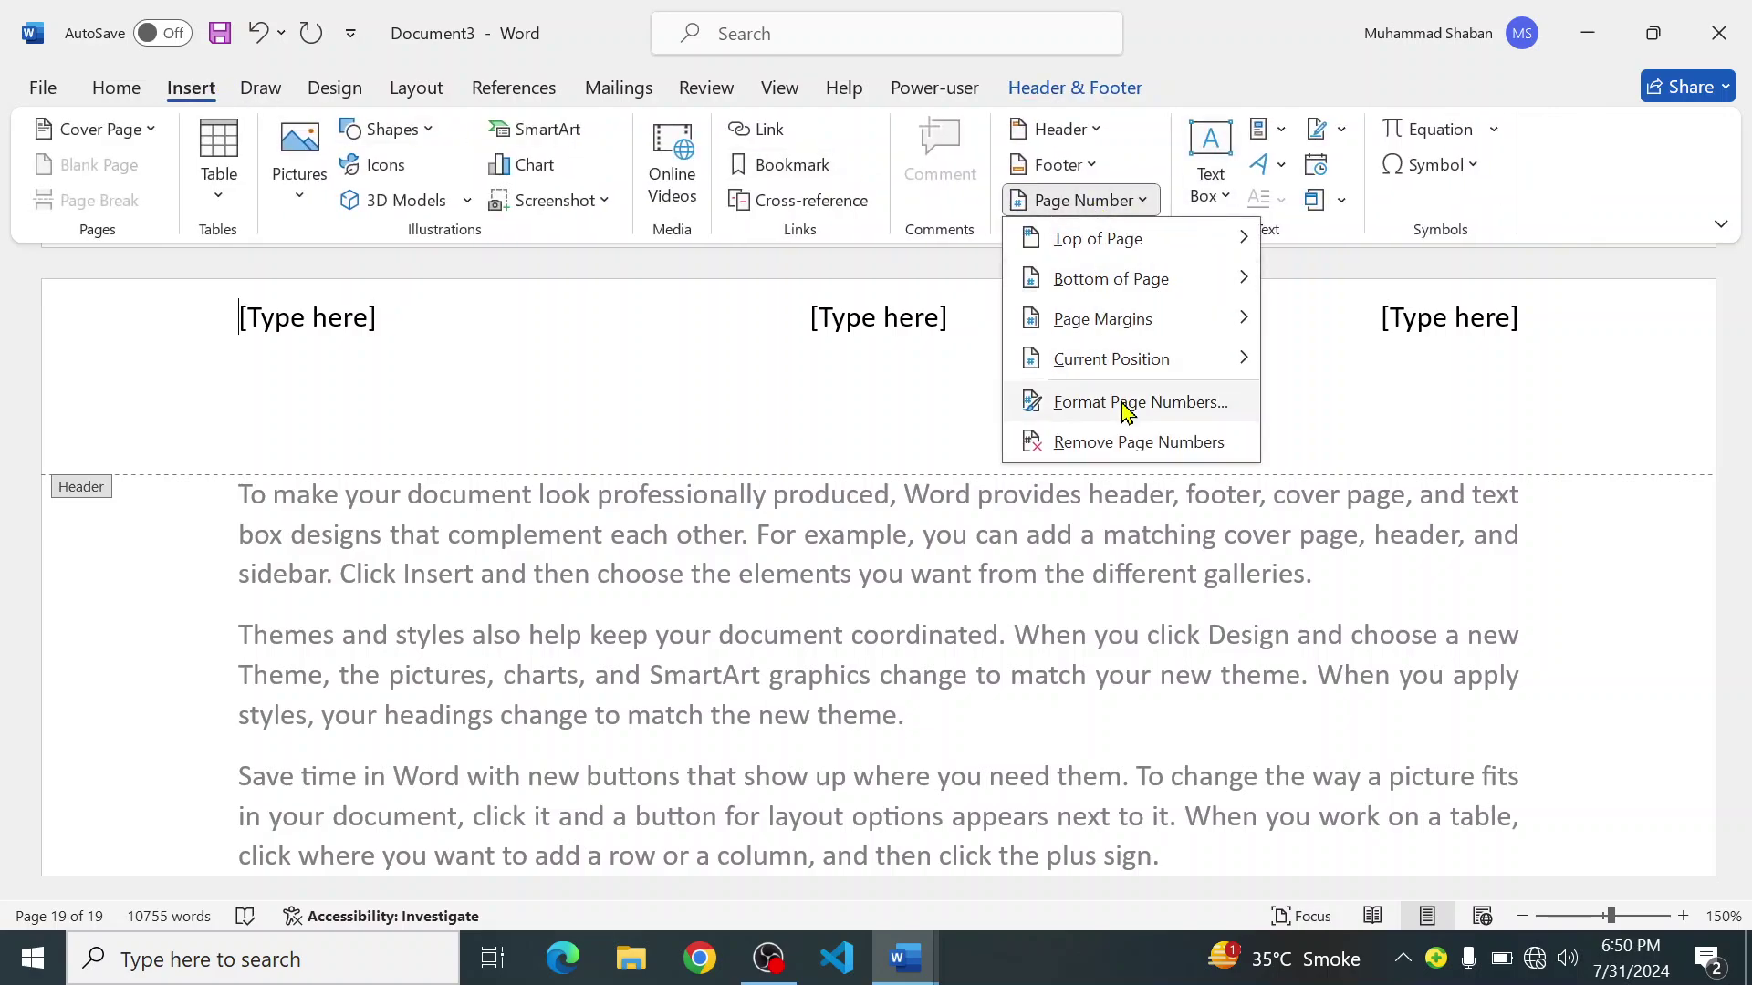
{"action": "mouse_move", "coordinate": [1104, 290]}
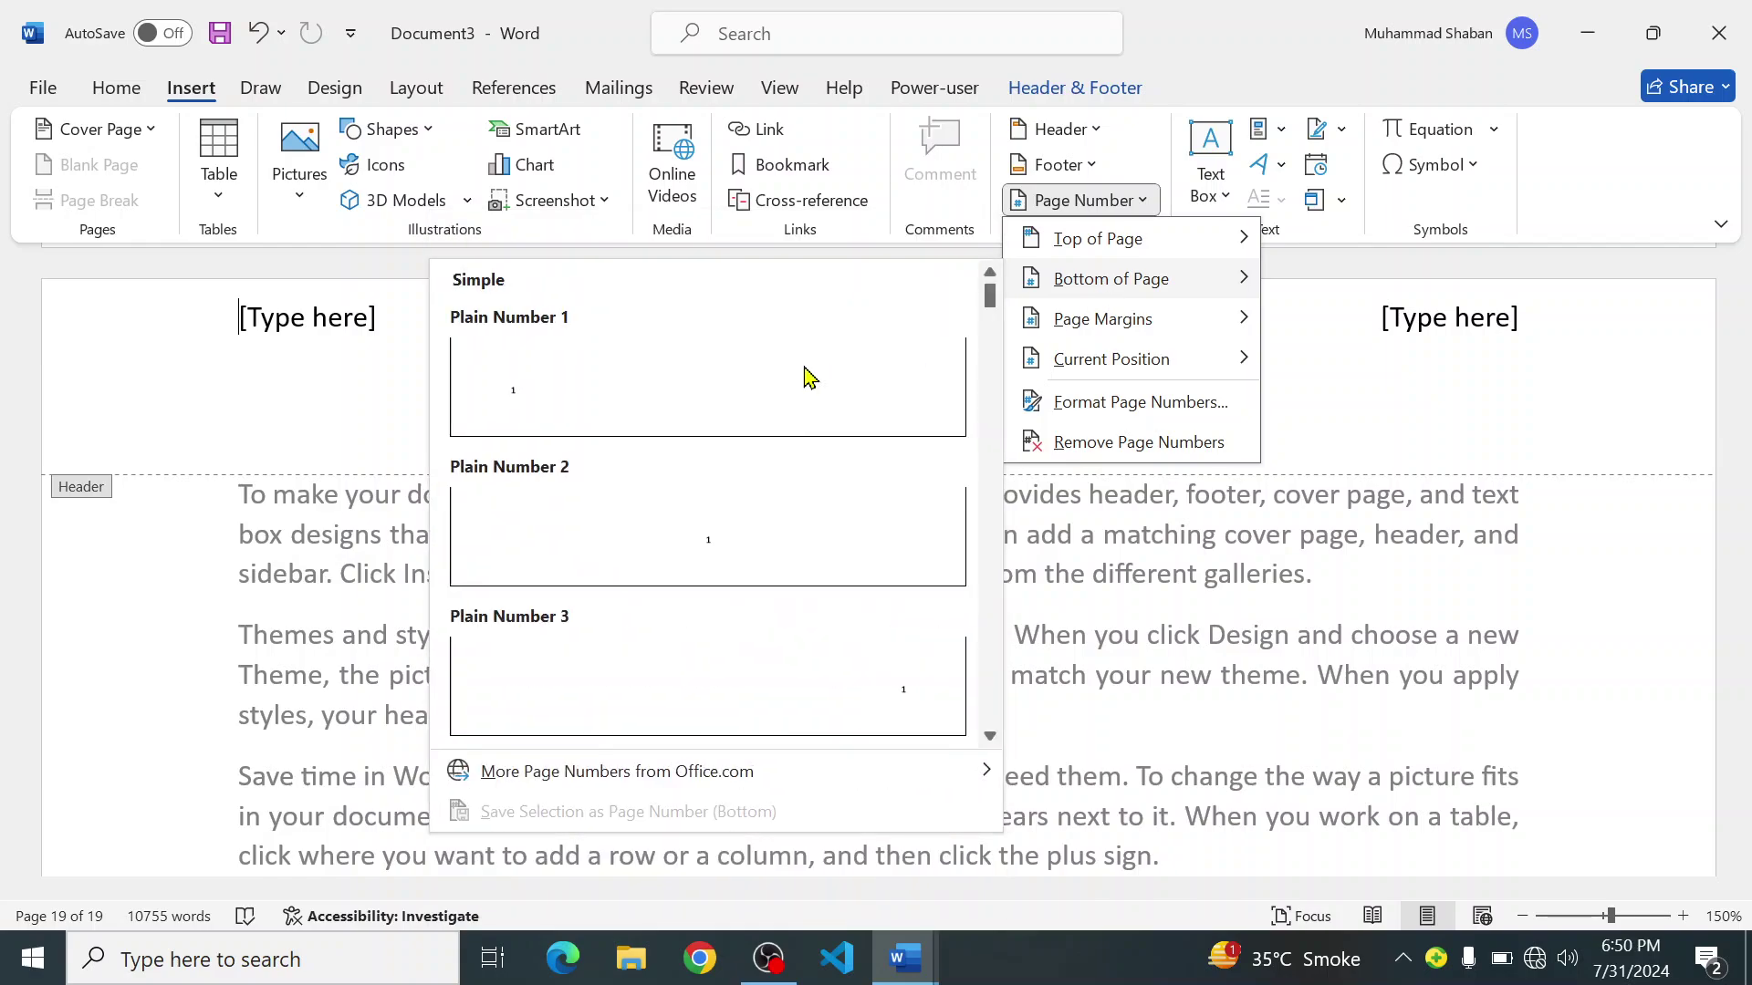
{"action": "scroll", "coordinate": [628, 602], "scroll_direction": "down", "scroll_amount": 10}
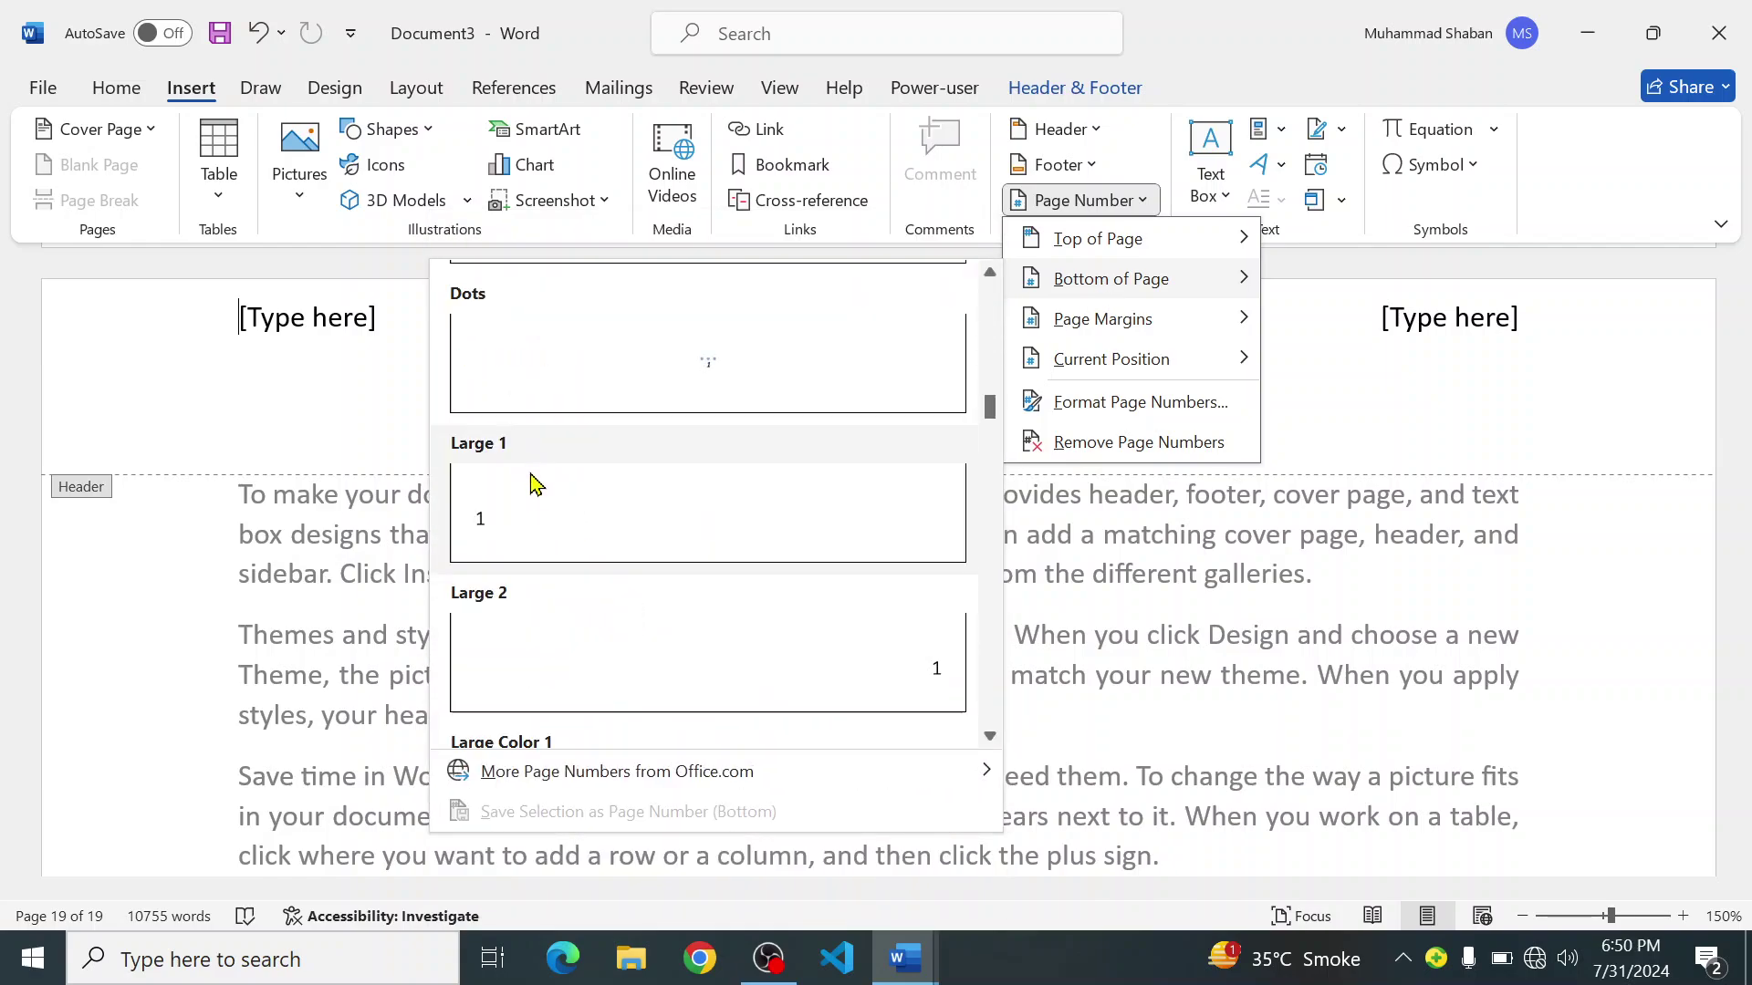
{"action": "scroll", "coordinate": [536, 488], "scroll_direction": "down", "scroll_amount": 6}
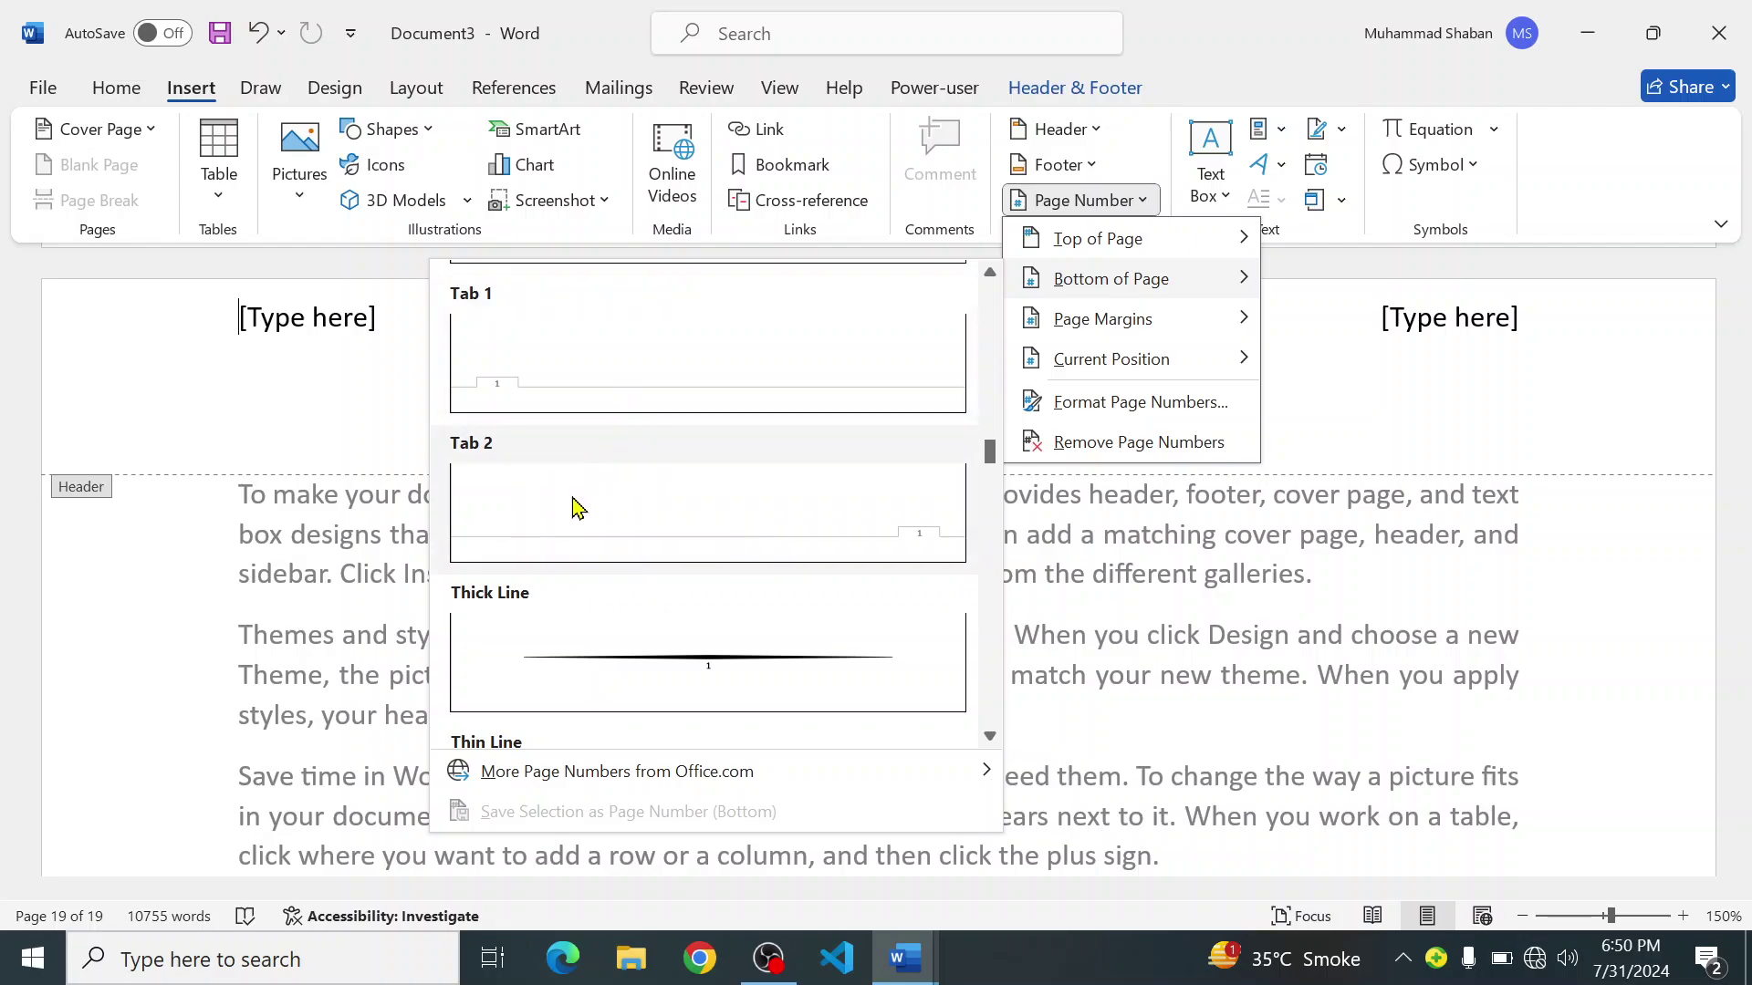
{"action": "left_click", "coordinate": [578, 508]}
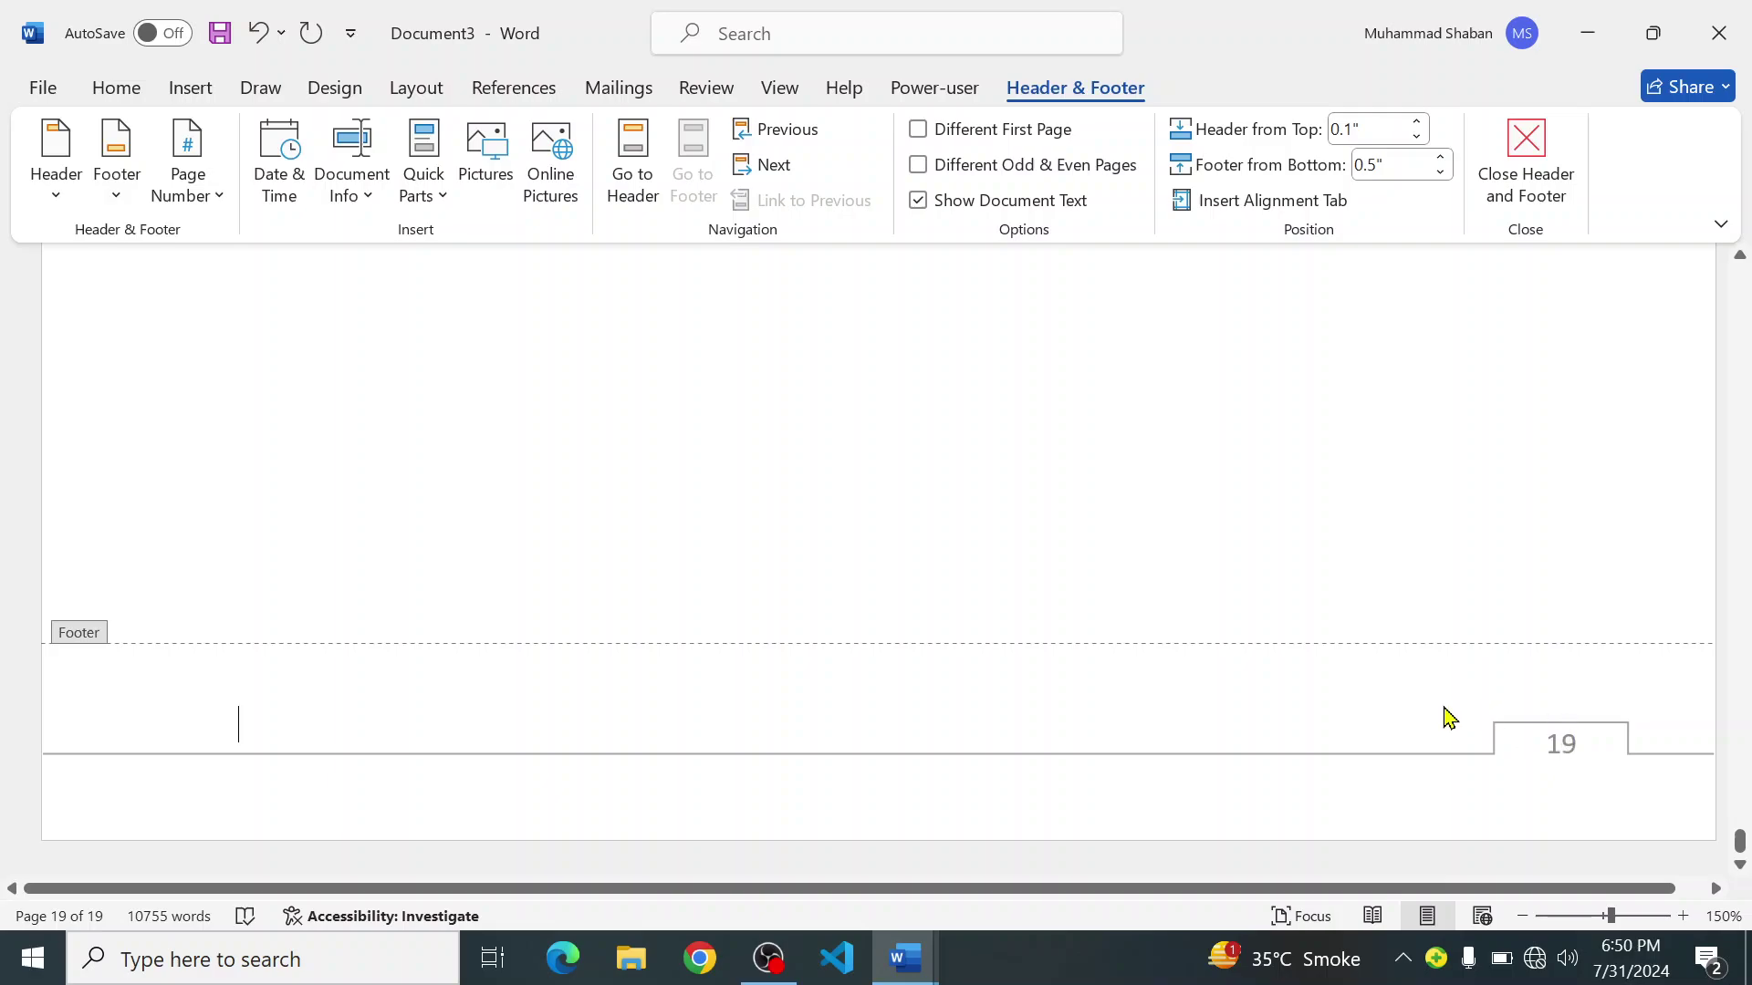
Step: Select the page number box in the footer of page 18 and open its context options
{"action": "scroll", "coordinate": [1322, 727], "scroll_direction": "up", "scroll_amount": 10}
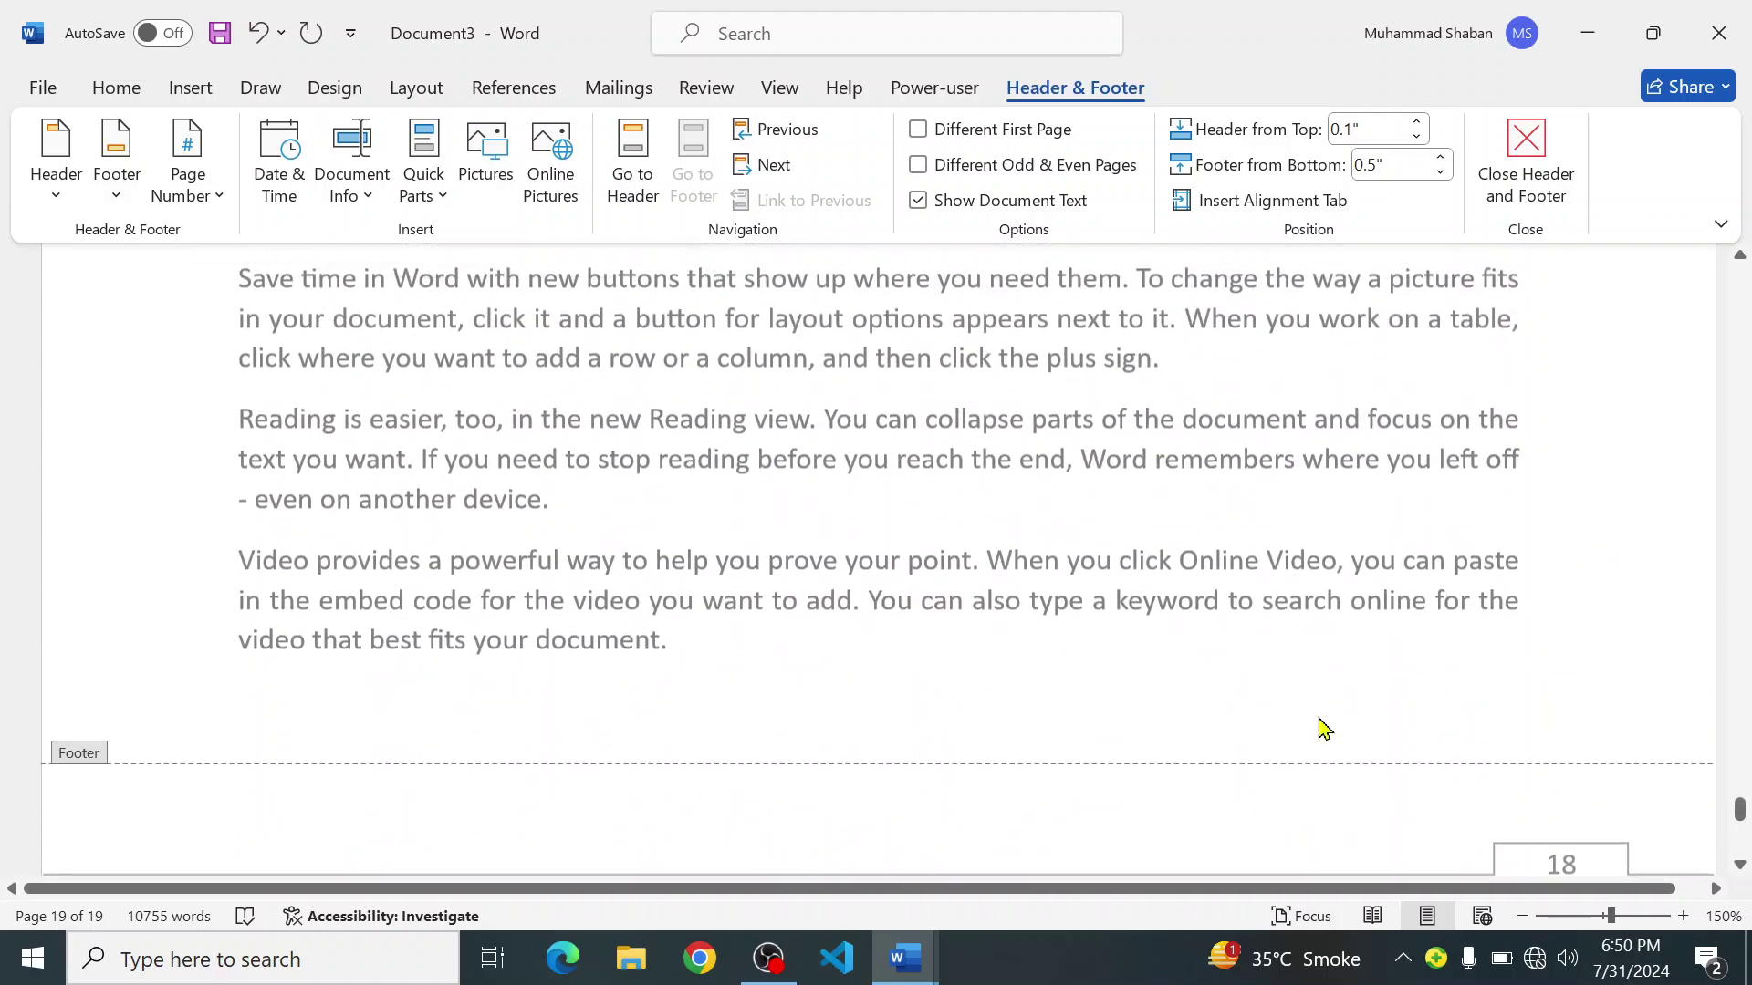
{"action": "scroll", "coordinate": [1319, 725], "scroll_direction": "down", "scroll_amount": 8}
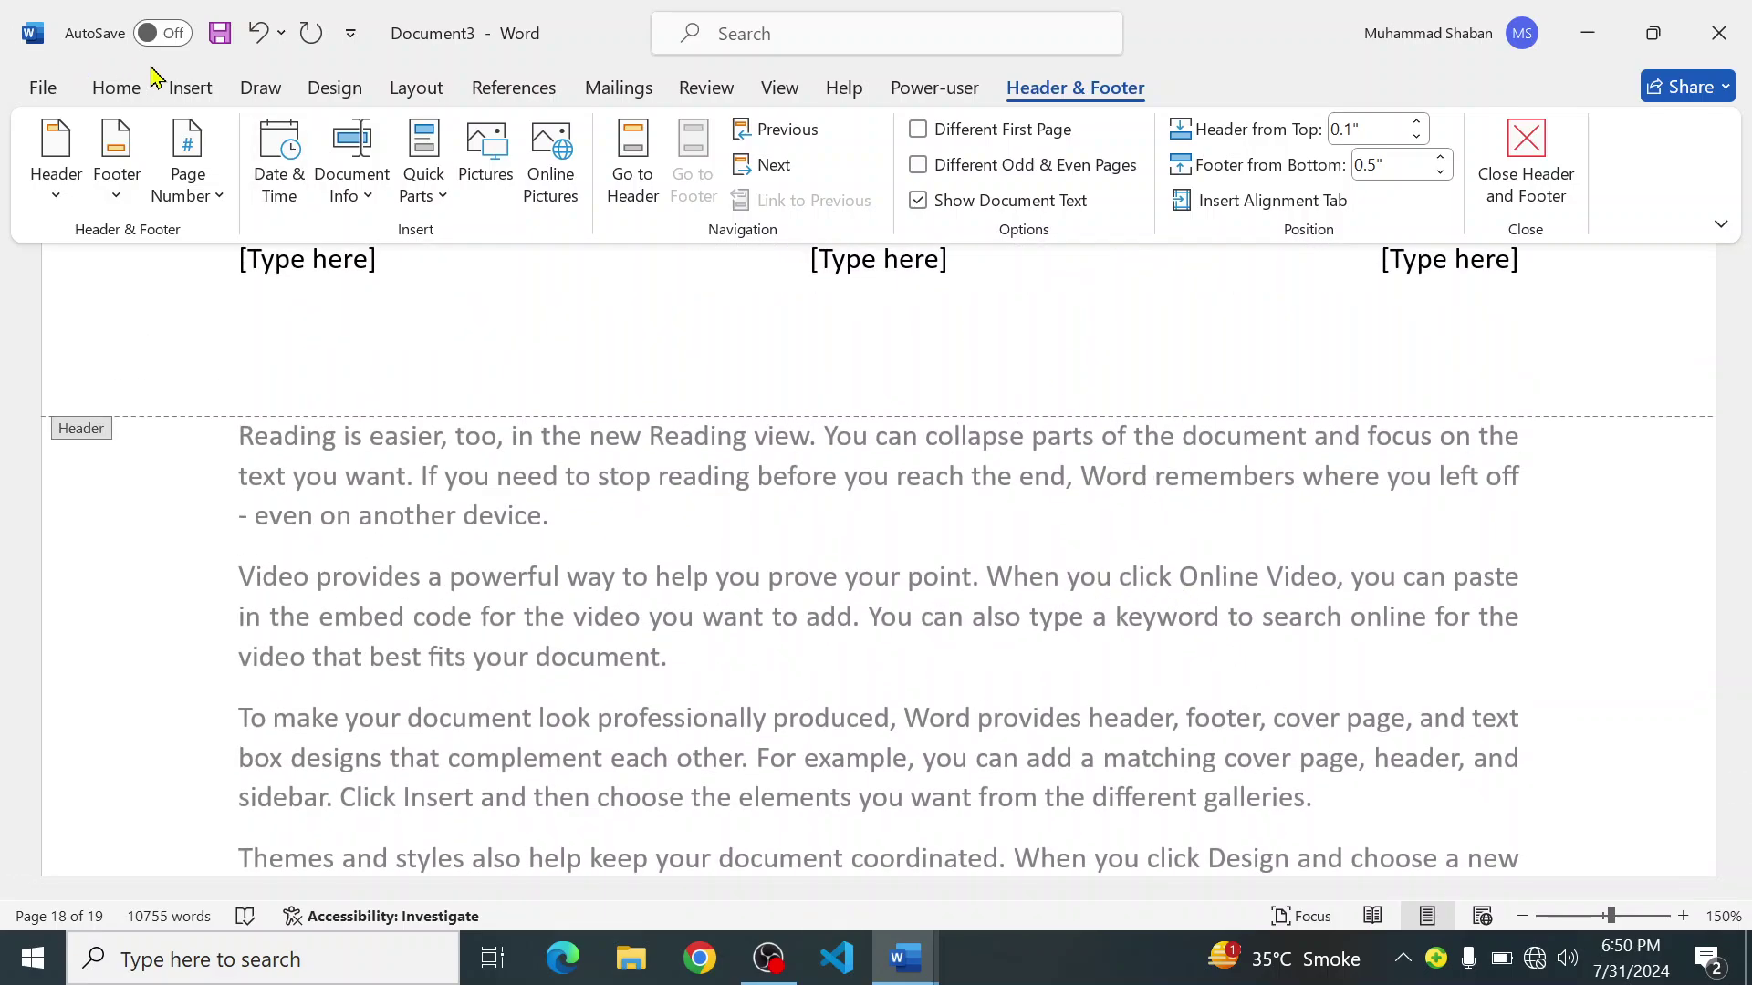
{"action": "left_click", "coordinate": [185, 88]}
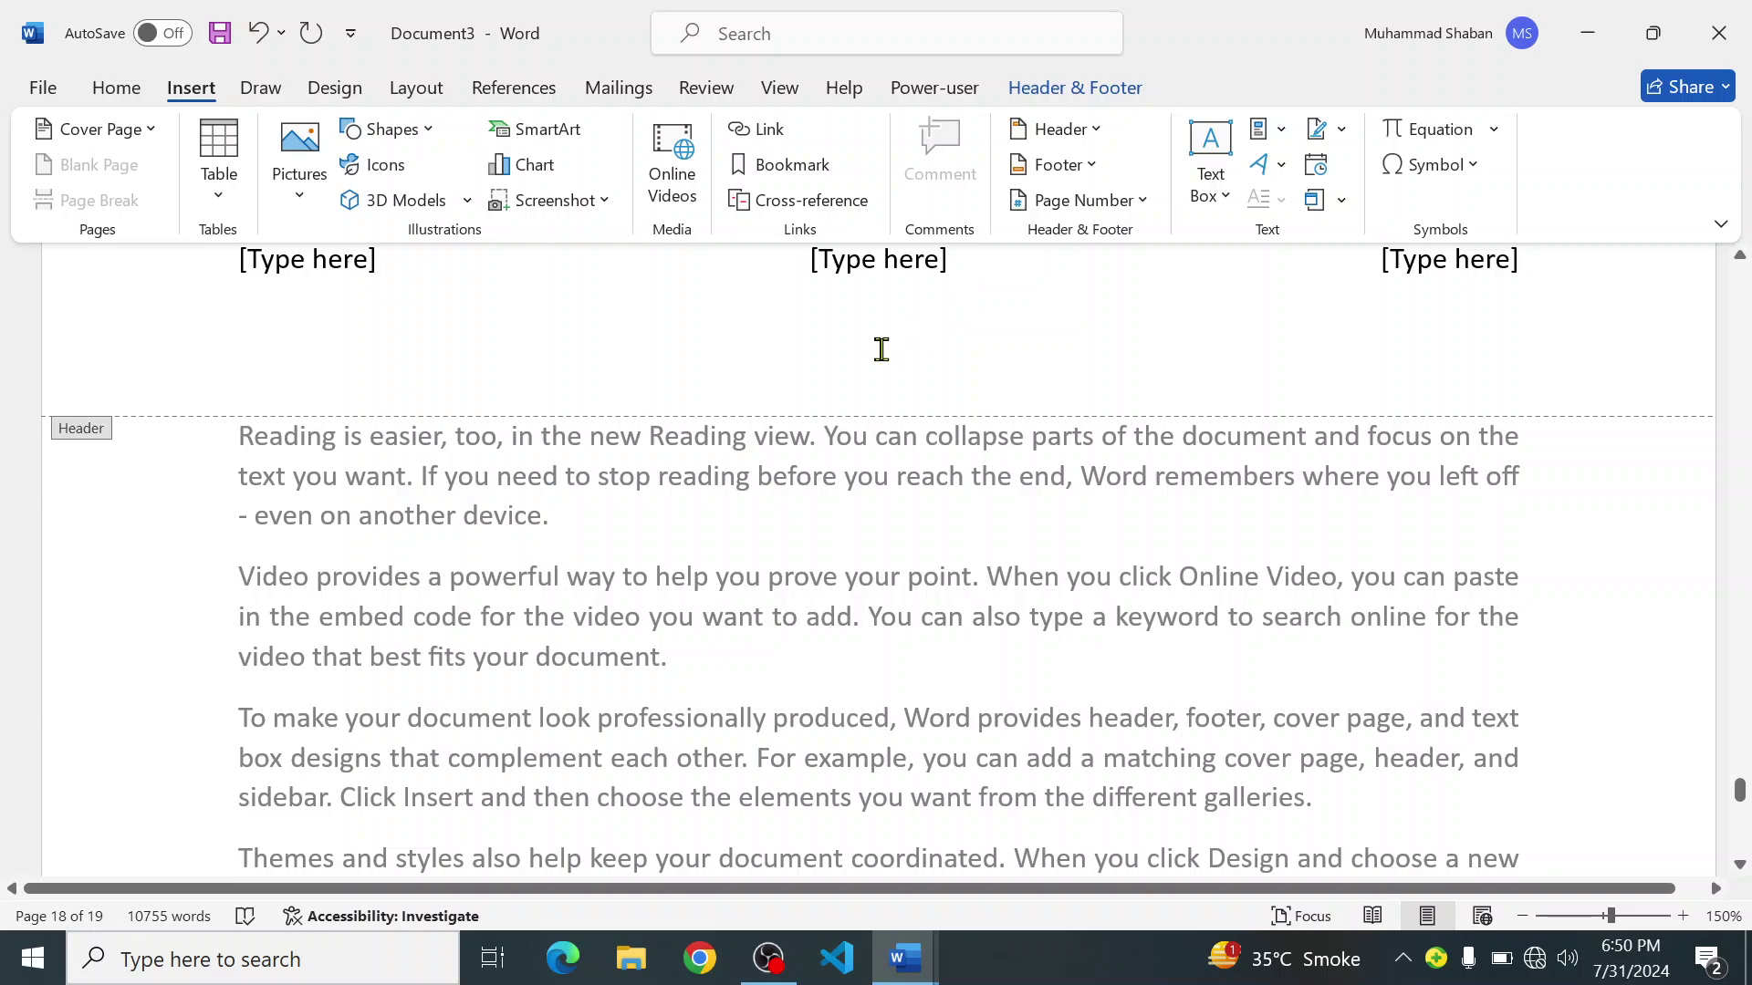
{"action": "scroll", "coordinate": [881, 350], "scroll_direction": "down", "scroll_amount": 10}
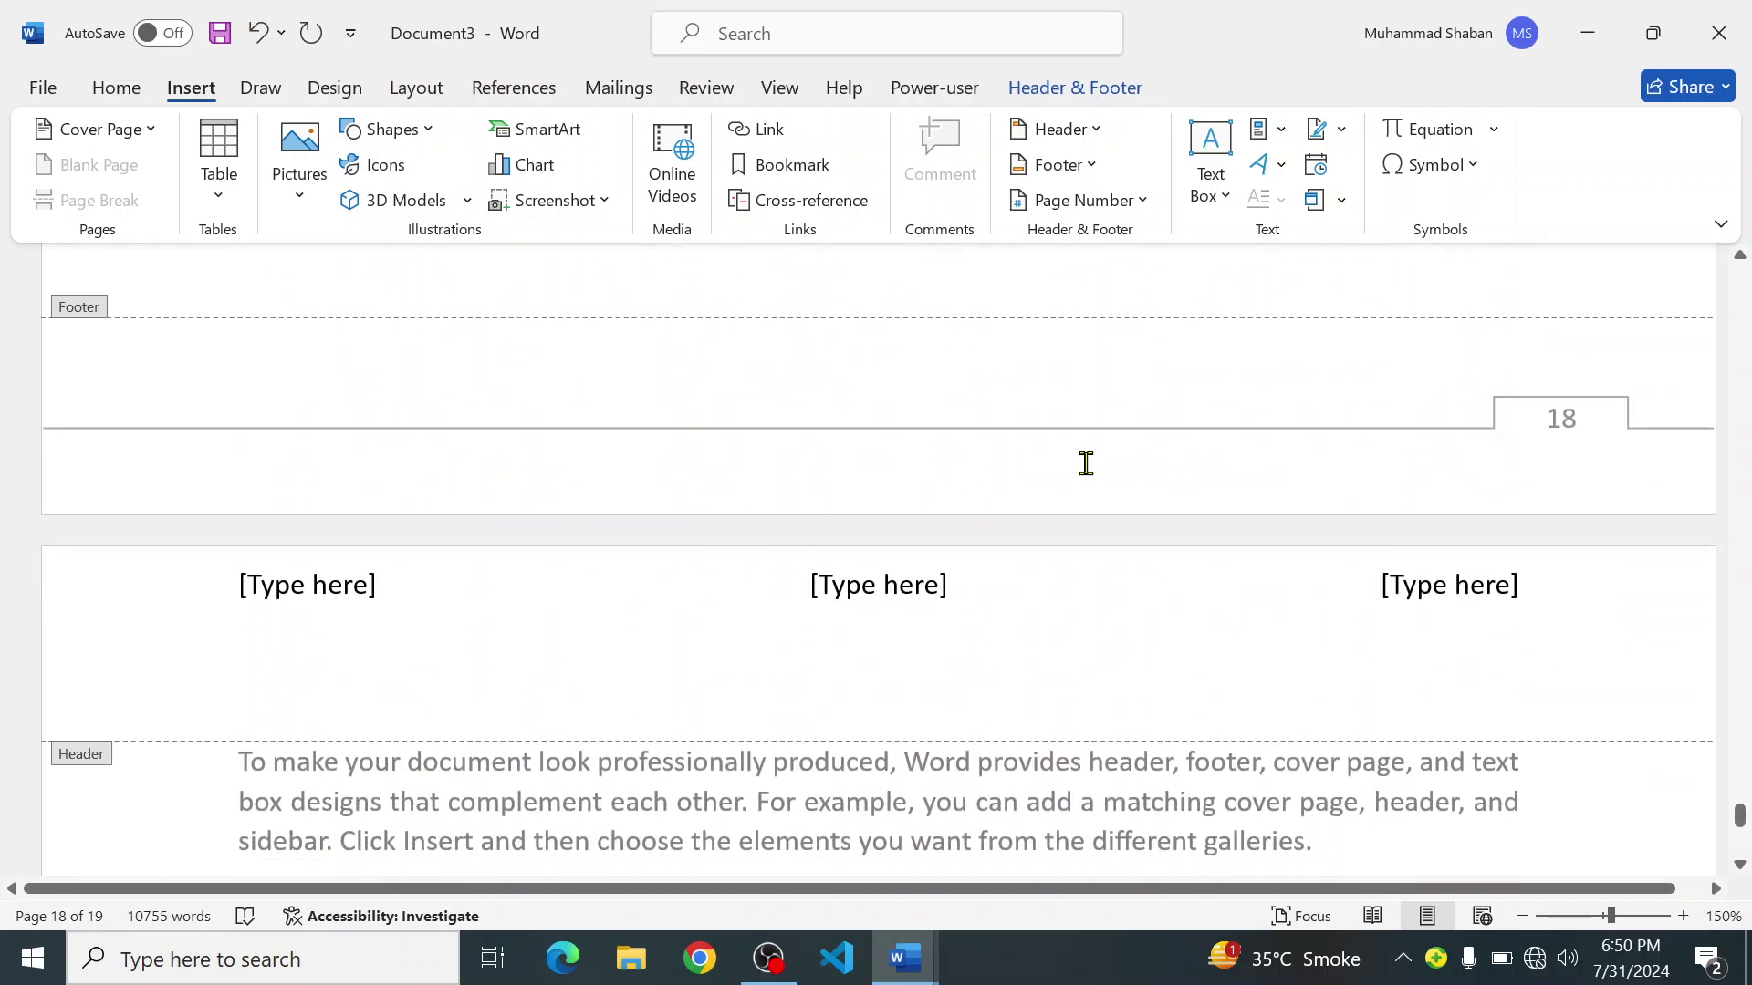
{"action": "left_click", "coordinate": [1591, 422]}
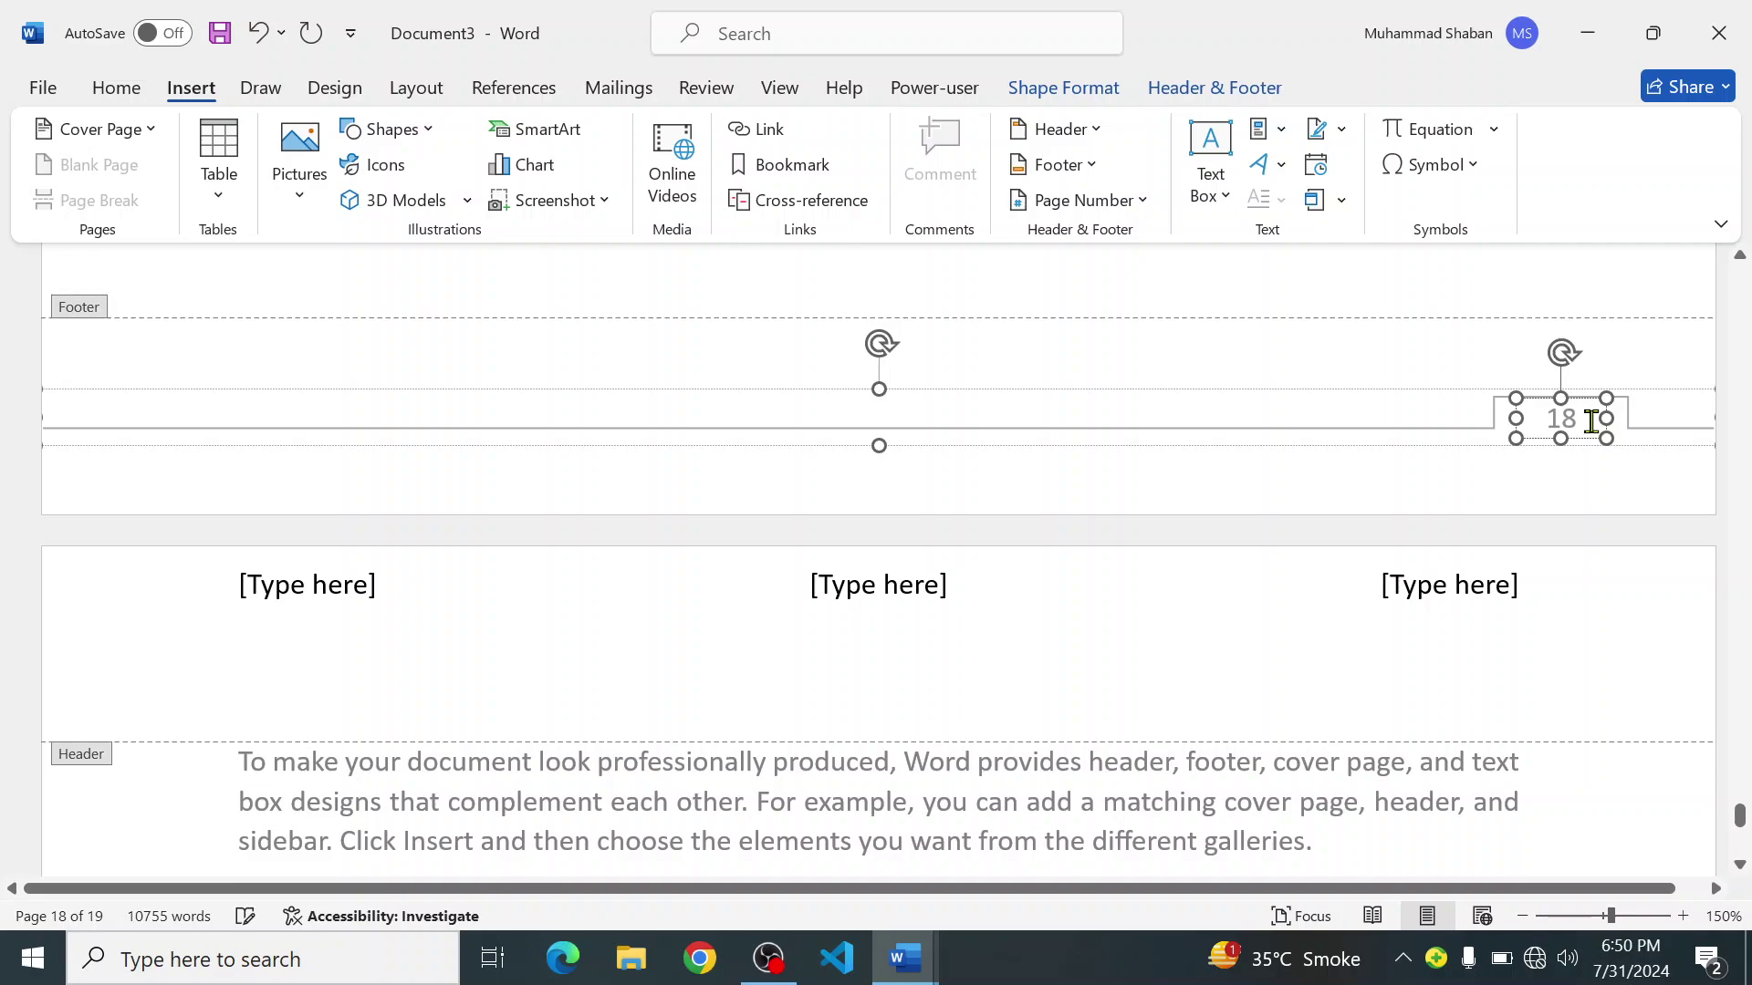
{"action": "right_click", "coordinate": [1590, 424]}
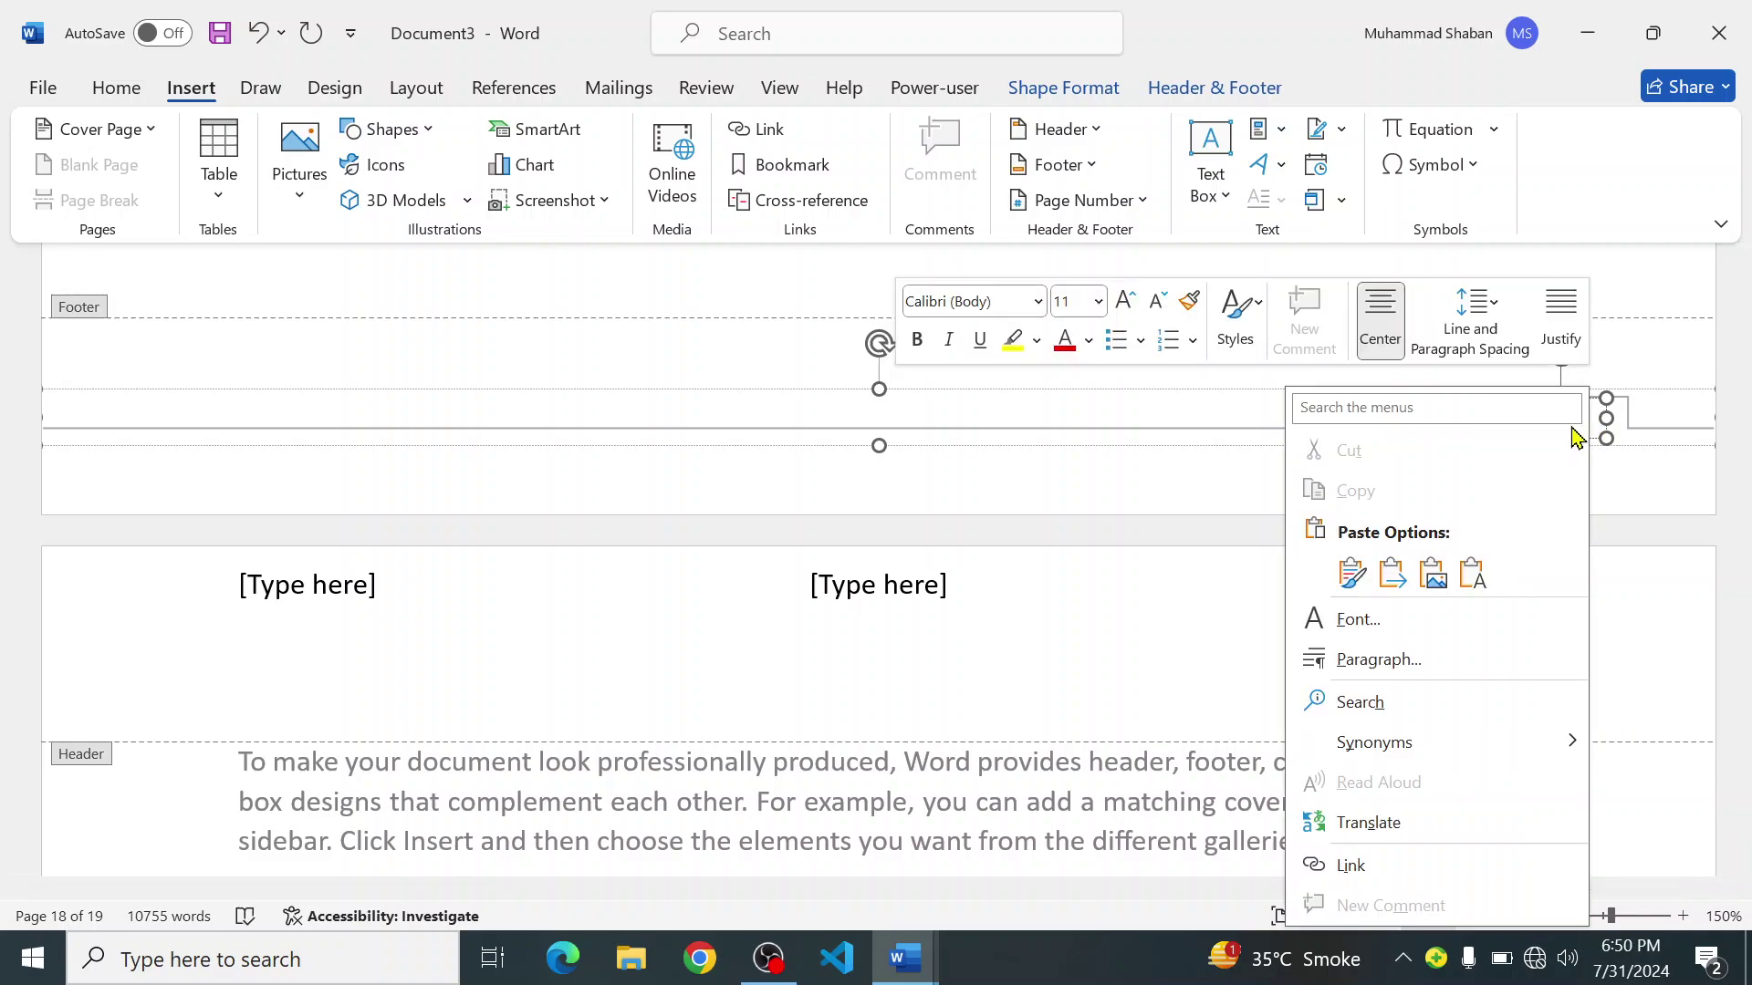